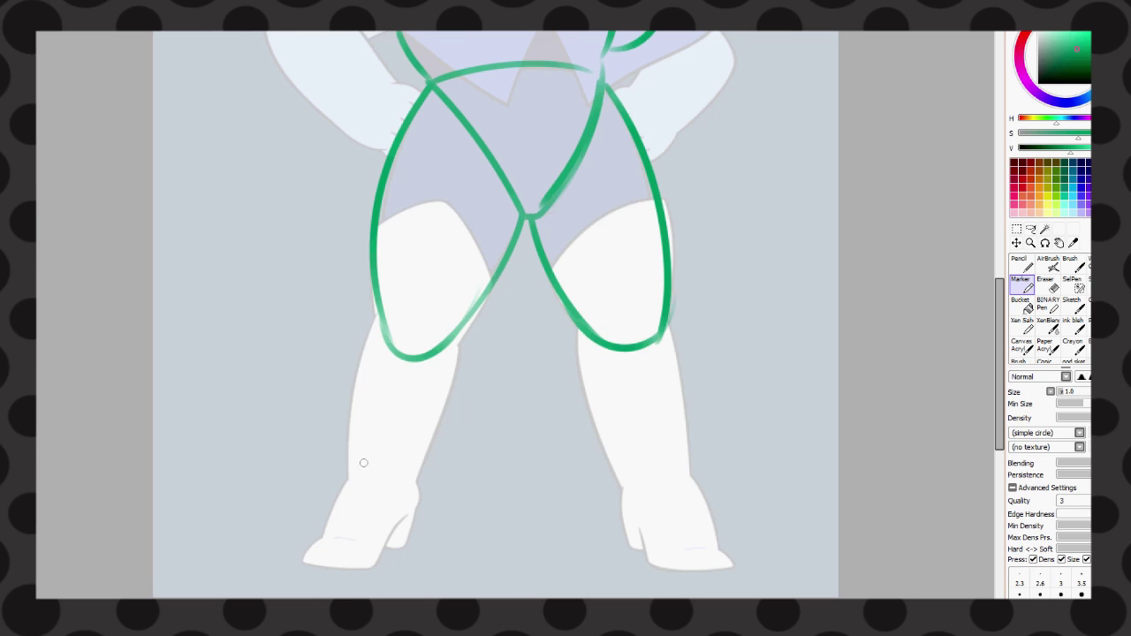
- Trace simplified marker shapes over the reference character's leg on the left, covering the lower leg, ankle and heeled foot
{"action": "left_click_drag", "start_coordinate": [378, 312], "coordinate": [345, 486]}
{"action": "mouse_move", "coordinate": [357, 341]}
{"action": "left_mouse_down"}
{"action": "mouse_move", "coordinate": [402, 287]}
{"action": "mouse_move", "coordinate": [393, 355]}
{"action": "left_mouse_up"}
{"action": "mouse_move", "coordinate": [459, 336]}
{"action": "left_mouse_down"}
{"action": "mouse_move", "coordinate": [402, 495]}
{"action": "mouse_move", "coordinate": [433, 455]}
{"action": "left_mouse_up"}
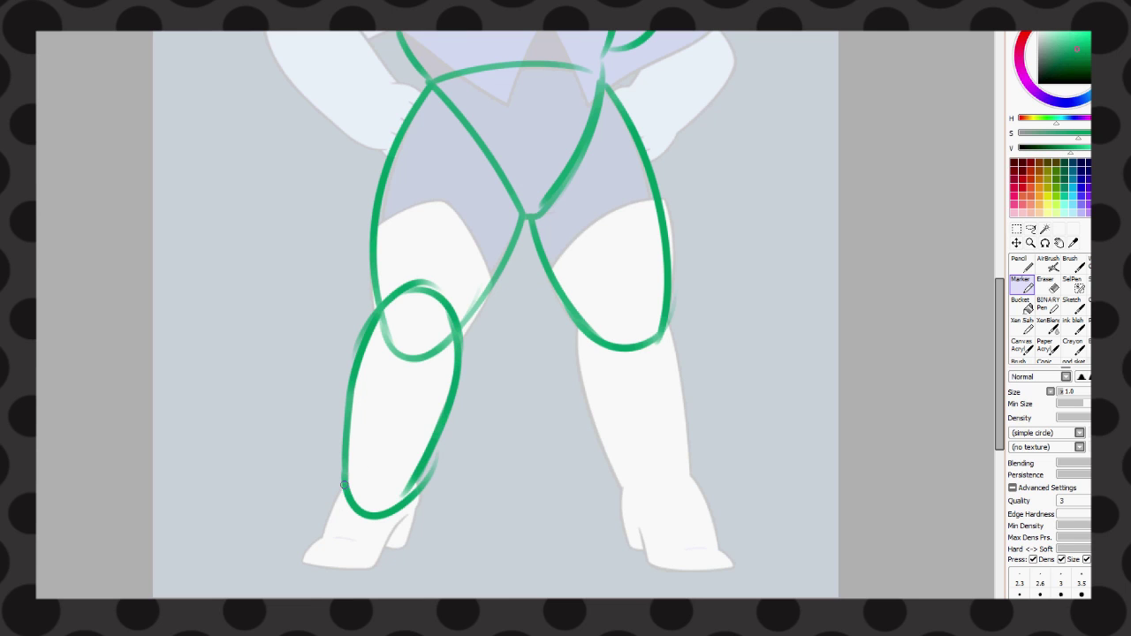
{"action": "mouse_move", "coordinate": [344, 484]}
{"action": "left_mouse_down"}
{"action": "mouse_move", "coordinate": [375, 539]}
{"action": "mouse_move", "coordinate": [309, 564]}
{"action": "left_mouse_up"}
{"action": "mouse_move", "coordinate": [386, 555]}
{"action": "left_mouse_down"}
{"action": "mouse_move", "coordinate": [408, 511]}
{"action": "mouse_move", "coordinate": [411, 550]}
{"action": "left_mouse_up"}
- Trace the foot, heel, knee curve and lower leg of the reference character's leg on the right
{"action": "mouse_move", "coordinate": [623, 486]}
{"action": "left_mouse_down"}
{"action": "mouse_move", "coordinate": [638, 555]}
{"action": "mouse_move", "coordinate": [735, 564]}
{"action": "left_mouse_up"}
{"action": "left_click_drag", "start_coordinate": [680, 544], "coordinate": [689, 565]}
{"action": "left_click_drag", "start_coordinate": [689, 474], "coordinate": [725, 548]}
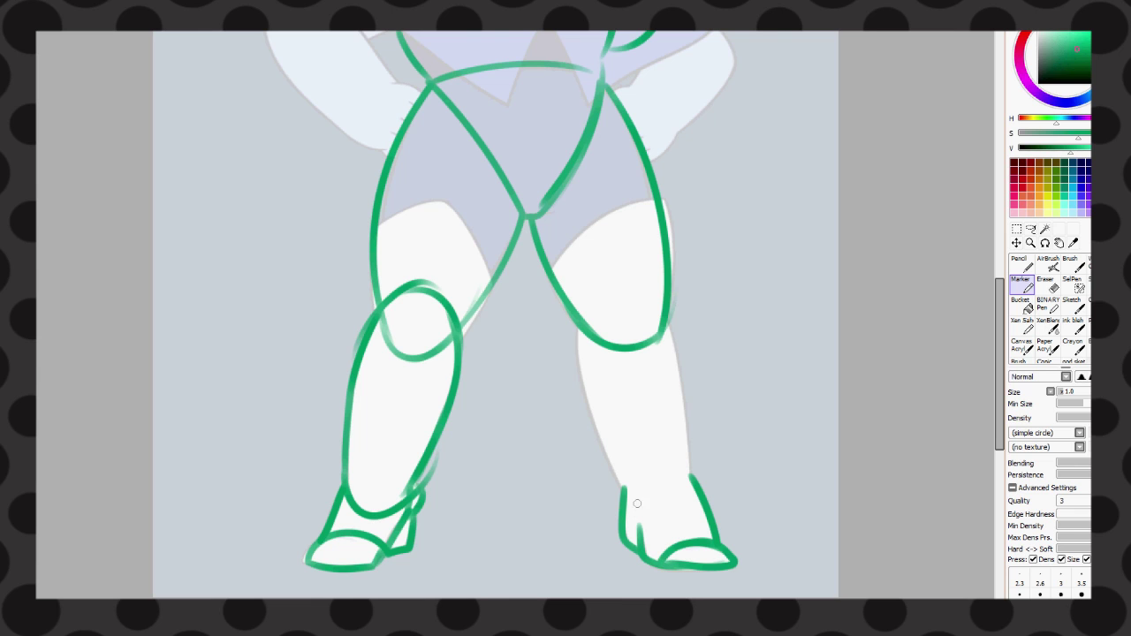
{"action": "left_click_drag", "start_coordinate": [629, 509], "coordinate": [695, 482]}
{"action": "left_click_drag", "start_coordinate": [582, 347], "coordinate": [663, 305]}
{"action": "left_click_drag", "start_coordinate": [680, 309], "coordinate": [694, 481]}
{"action": "left_click_drag", "start_coordinate": [590, 309], "coordinate": [623, 486]}
- Trace the reference character's neck and boxy head with vertical and eye-level guidelines, and erase stray marks inside the face
{"action": "scroll", "coordinate": [888, 228], "scroll_direction": "up", "scroll_amount": 5}
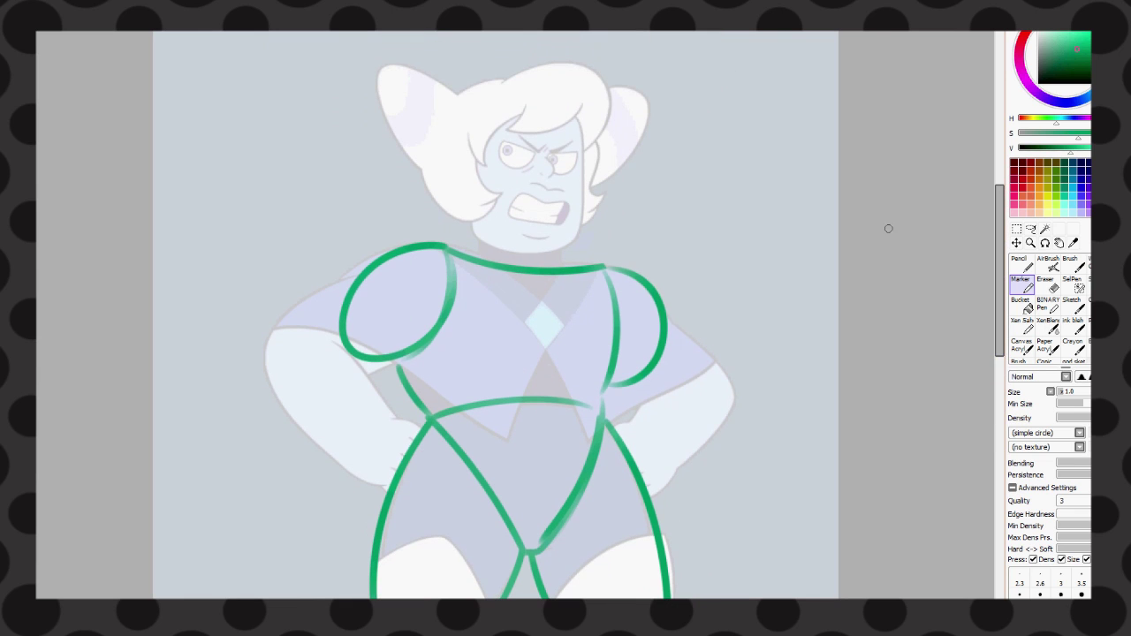
{"action": "left_click_drag", "start_coordinate": [481, 242], "coordinate": [483, 258]}
{"action": "left_click_drag", "start_coordinate": [562, 250], "coordinate": [563, 269]}
{"action": "left_click_drag", "start_coordinate": [530, 95], "coordinate": [527, 248]}
{"action": "mouse_move", "coordinate": [468, 99]}
{"action": "left_mouse_down"}
{"action": "mouse_move", "coordinate": [478, 247]}
{"action": "mouse_move", "coordinate": [579, 228]}
{"action": "left_mouse_up"}
{"action": "mouse_move", "coordinate": [580, 237]}
{"action": "left_mouse_down"}
{"action": "mouse_move", "coordinate": [462, 96]}
{"action": "mouse_move", "coordinate": [587, 108]}
{"action": "left_mouse_up"}
{"action": "left_click_drag", "start_coordinate": [590, 115], "coordinate": [584, 230]}
{"action": "left_click_drag", "start_coordinate": [461, 170], "coordinate": [585, 181]}
{"action": "key", "text": "e"}
{"action": "mouse_move", "coordinate": [540, 84]}
{"action": "left_mouse_down"}
{"action": "mouse_move", "coordinate": [535, 196]}
{"action": "mouse_move", "coordinate": [526, 122]}
{"action": "mouse_move", "coordinate": [518, 223]}
{"action": "left_mouse_up"}
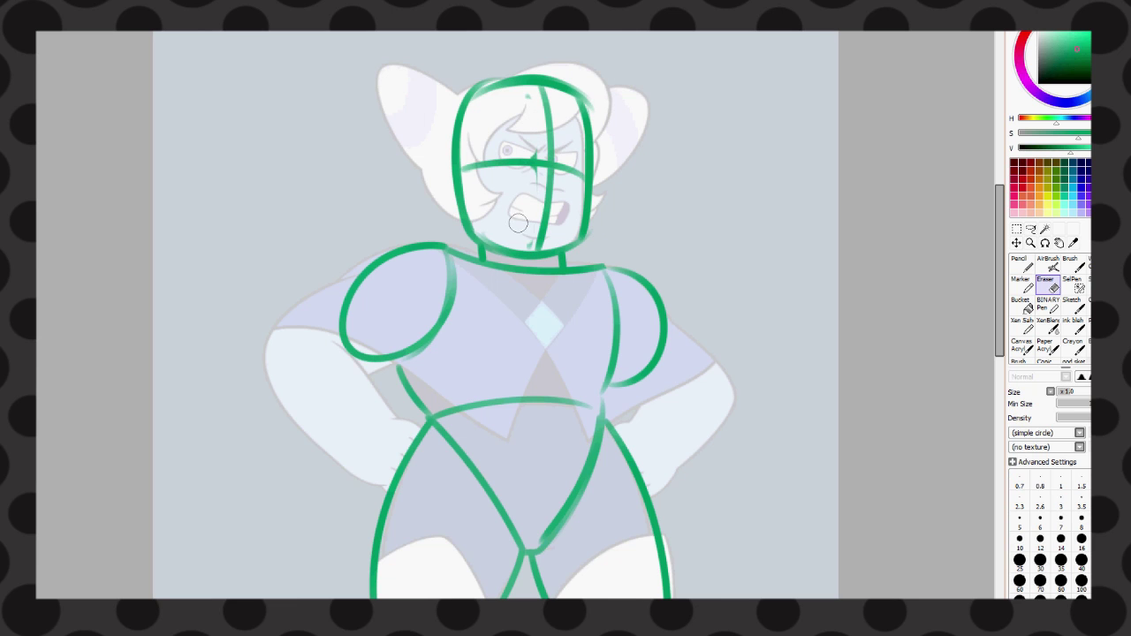
- Trace both bent arms of the reference character with rounded shapes for the upper arms, forearms and hand on the hip
{"action": "key", "text": "b"}
{"action": "scroll", "coordinate": [517, 221], "scroll_direction": "down", "scroll_amount": 3}
{"action": "mouse_move", "coordinate": [276, 235]}
{"action": "left_mouse_down"}
{"action": "mouse_move", "coordinate": [361, 265]}
{"action": "mouse_move", "coordinate": [362, 276]}
{"action": "left_mouse_up"}
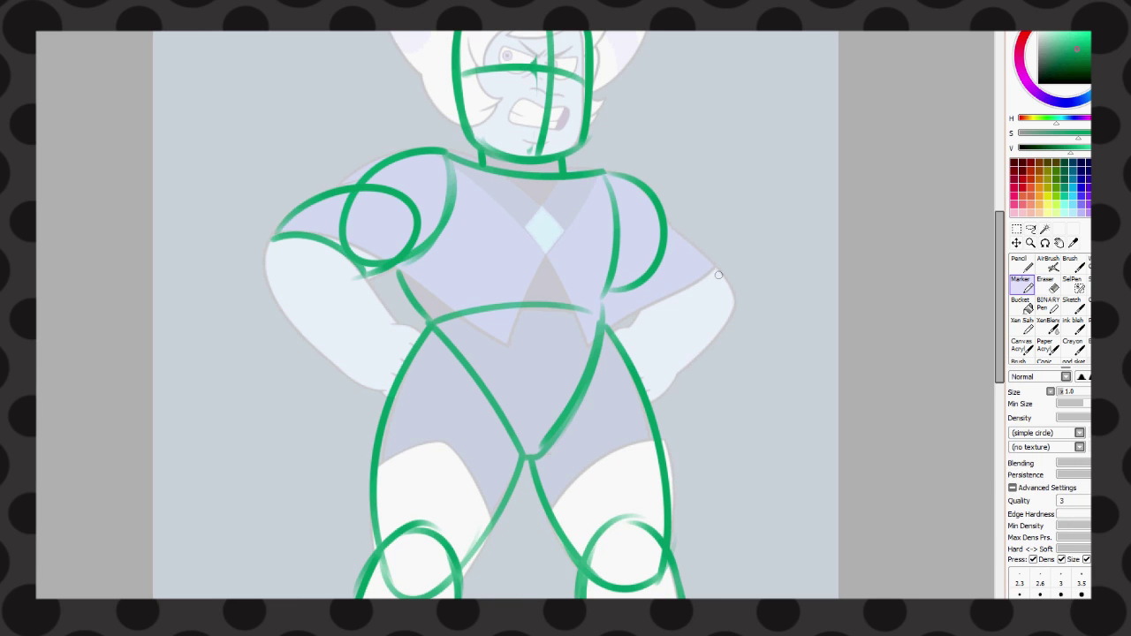
{"action": "left_click_drag", "start_coordinate": [719, 275], "coordinate": [630, 284]}
{"action": "mouse_move", "coordinate": [665, 287]}
{"action": "left_mouse_down"}
{"action": "mouse_move", "coordinate": [641, 306]}
{"action": "mouse_move", "coordinate": [711, 335]}
{"action": "mouse_move", "coordinate": [637, 371]}
{"action": "left_mouse_up"}
{"action": "left_click_drag", "start_coordinate": [270, 232], "coordinate": [272, 274]}
{"action": "left_click_drag", "start_coordinate": [352, 261], "coordinate": [393, 327]}
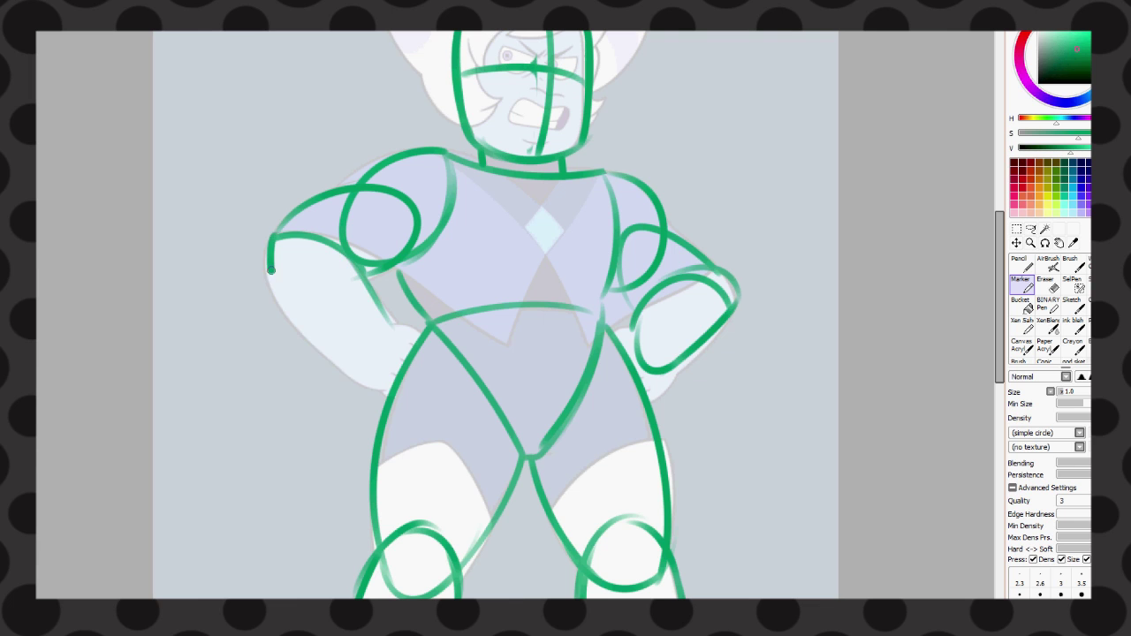
{"action": "left_click_drag", "start_coordinate": [270, 265], "coordinate": [375, 386]}
{"action": "left_click_drag", "start_coordinate": [403, 322], "coordinate": [375, 383]}
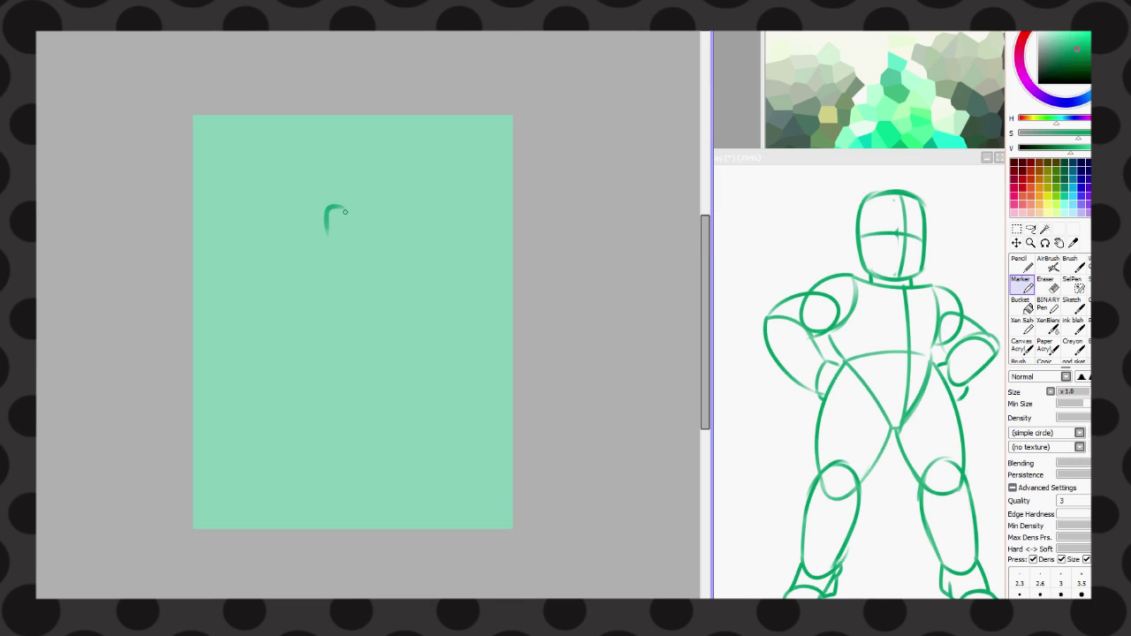
- Rough in a new figure on the blank green canvas with a small boxy head, a chest with centre line, and a tapered pelvis
{"action": "left_click_drag", "start_coordinate": [345, 213], "coordinate": [339, 222]}
{"action": "mouse_move", "coordinate": [309, 263]}
{"action": "left_mouse_down"}
{"action": "mouse_move", "coordinate": [362, 258]}
{"action": "mouse_move", "coordinate": [313, 311]}
{"action": "left_mouse_up"}
{"action": "left_click_drag", "start_coordinate": [350, 256], "coordinate": [347, 306]}
{"action": "left_click_drag", "start_coordinate": [366, 261], "coordinate": [361, 306]}
{"action": "mouse_move", "coordinate": [326, 262]}
{"action": "left_mouse_down"}
{"action": "mouse_move", "coordinate": [361, 304]}
{"action": "mouse_move", "coordinate": [325, 308]}
{"action": "mouse_move", "coordinate": [347, 349]}
{"action": "left_mouse_up"}
{"action": "left_click_drag", "start_coordinate": [366, 304], "coordinate": [354, 350]}
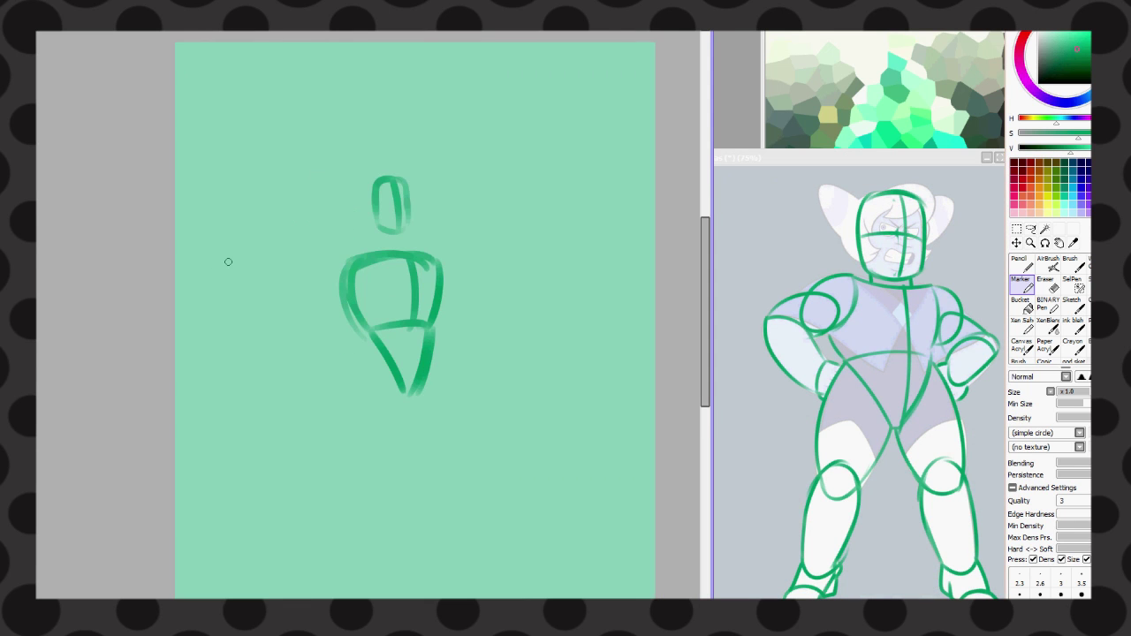
- Add shoulder circles, bent arm guide lines and a short neck to the rough figure
{"action": "mouse_move", "coordinate": [349, 258]}
{"action": "left_mouse_down"}
{"action": "mouse_move", "coordinate": [318, 276]}
{"action": "mouse_move", "coordinate": [354, 365]}
{"action": "left_mouse_up"}
{"action": "left_click_drag", "start_coordinate": [438, 265], "coordinate": [460, 292]}
{"action": "mouse_move", "coordinate": [442, 265]}
{"action": "left_mouse_down"}
{"action": "mouse_move", "coordinate": [448, 371]}
{"action": "mouse_move", "coordinate": [453, 300]}
{"action": "left_mouse_up"}
{"action": "mouse_move", "coordinate": [383, 231]}
{"action": "left_mouse_down"}
{"action": "mouse_move", "coordinate": [386, 247]}
{"action": "mouse_move", "coordinate": [412, 248]}
{"action": "left_mouse_up"}
- Lasso the rough figure's torso and scale it down with Transform, and clear the selection
{"action": "key", "text": "l"}
{"action": "key", "text": "ctrl+t"}
{"action": "left_click_drag", "start_coordinate": [497, 403], "coordinate": [469, 367]}
{"action": "key", "text": "Return"}
{"action": "key", "text": "ctrl+d"}
{"action": "key", "text": "b"}
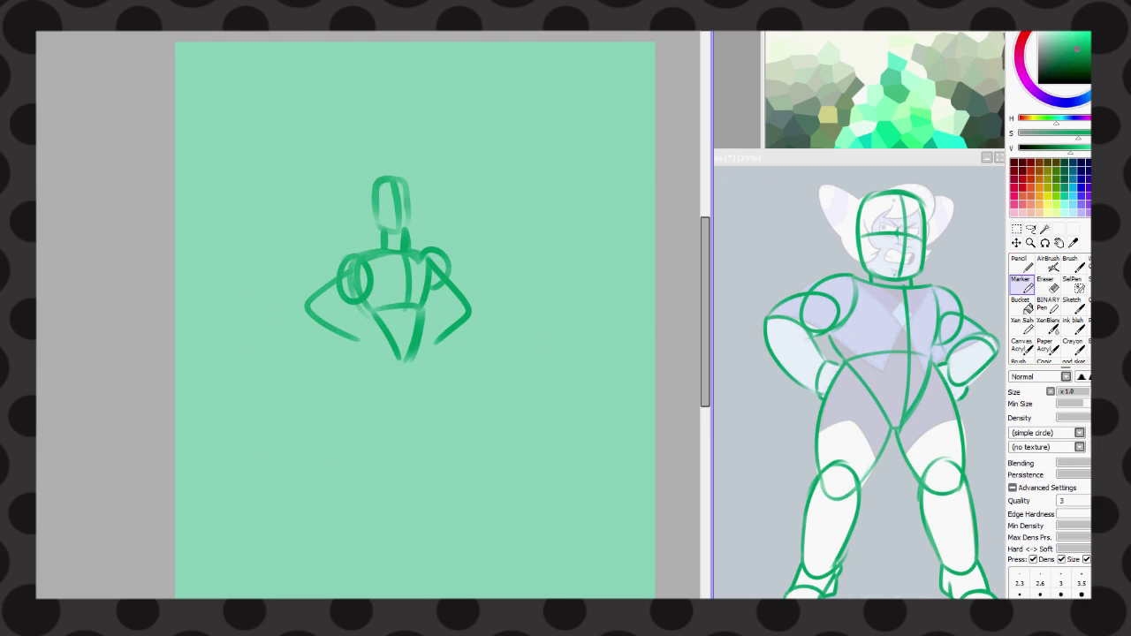
- Redraw the pelvis on the rough figure and add straight guide lines for two widely spread legs
{"action": "left_click_drag", "start_coordinate": [358, 305], "coordinate": [380, 329]}
{"action": "left_click_drag", "start_coordinate": [428, 265], "coordinate": [416, 322]}
{"action": "mouse_move", "coordinate": [373, 311]}
{"action": "left_mouse_down"}
{"action": "mouse_move", "coordinate": [431, 309]}
{"action": "mouse_move", "coordinate": [405, 405]}
{"action": "mouse_move", "coordinate": [407, 384]}
{"action": "mouse_move", "coordinate": [364, 424]}
{"action": "mouse_move", "coordinate": [331, 574]}
{"action": "left_mouse_up"}
{"action": "key", "text": "e"}
{"action": "key", "text": "b"}
{"action": "left_click_drag", "start_coordinate": [428, 352], "coordinate": [511, 570]}
- Sketch rounded thighs around the leg guide lines and add a circle at each knee
{"action": "mouse_move", "coordinate": [376, 336]}
{"action": "left_mouse_down"}
{"action": "mouse_move", "coordinate": [356, 378]}
{"action": "mouse_move", "coordinate": [407, 381]}
{"action": "mouse_move", "coordinate": [354, 478]}
{"action": "left_mouse_up"}
{"action": "left_click_drag", "start_coordinate": [431, 327], "coordinate": [469, 442]}
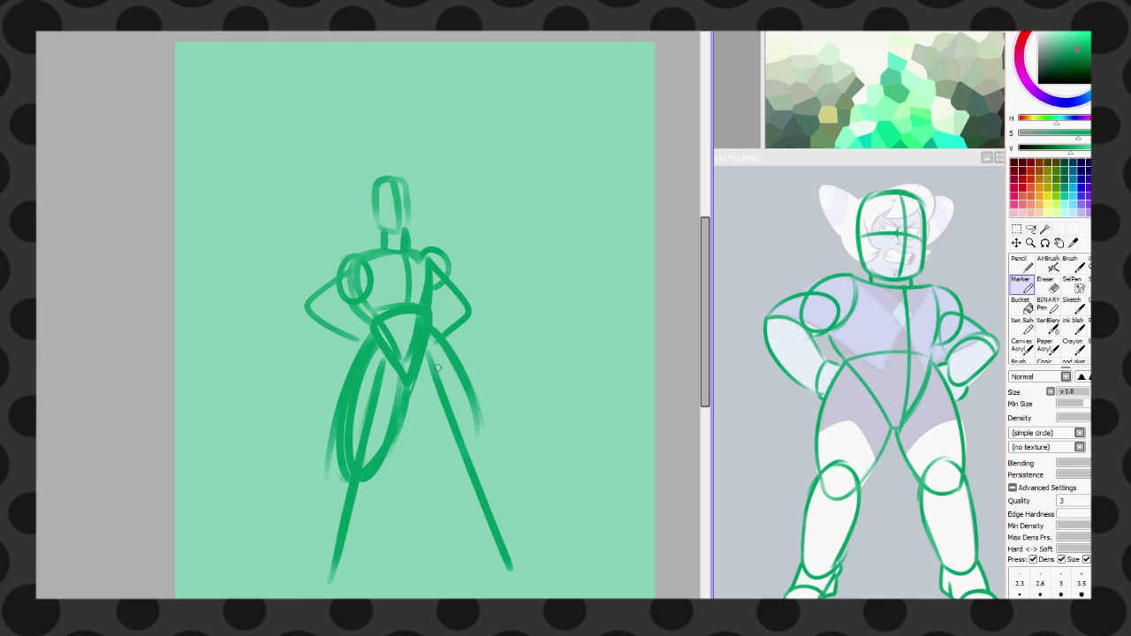
{"action": "left_click_drag", "start_coordinate": [416, 354], "coordinate": [460, 455]}
{"action": "left_click_drag", "start_coordinate": [371, 424], "coordinate": [354, 477]}
{"action": "left_click_drag", "start_coordinate": [447, 423], "coordinate": [460, 447]}
- Sketch tapered oval lower legs from both knees down to the ankles
{"action": "left_click_drag", "start_coordinate": [375, 446], "coordinate": [355, 548]}
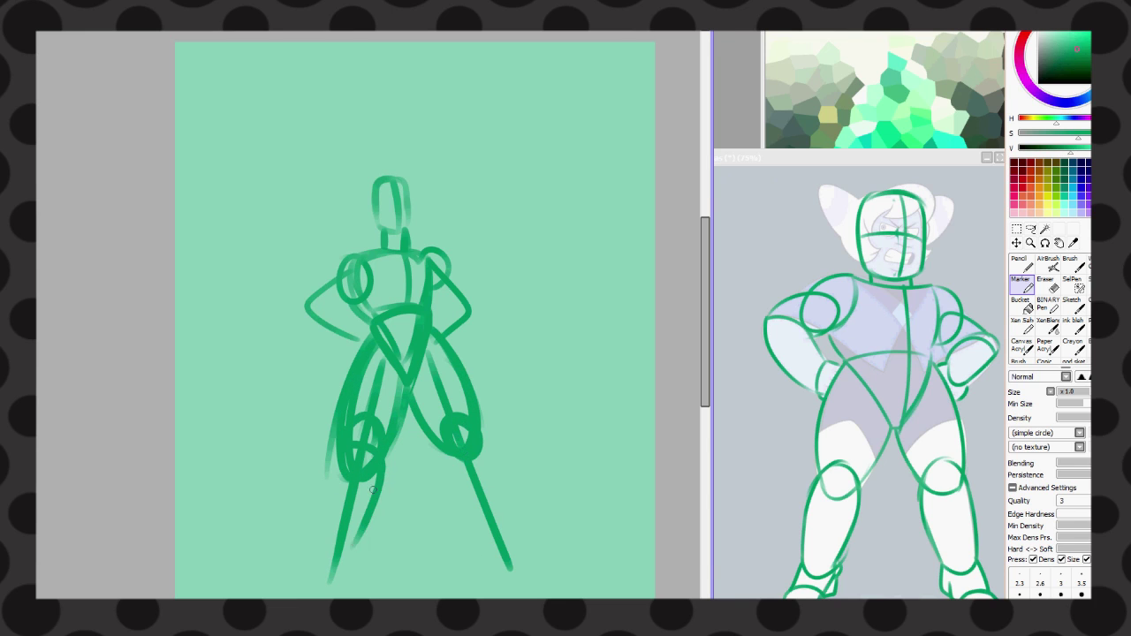
{"action": "left_click_drag", "start_coordinate": [334, 453], "coordinate": [322, 549]}
{"action": "left_click_drag", "start_coordinate": [374, 463], "coordinate": [325, 564]}
{"action": "left_click_drag", "start_coordinate": [441, 449], "coordinate": [482, 535]}
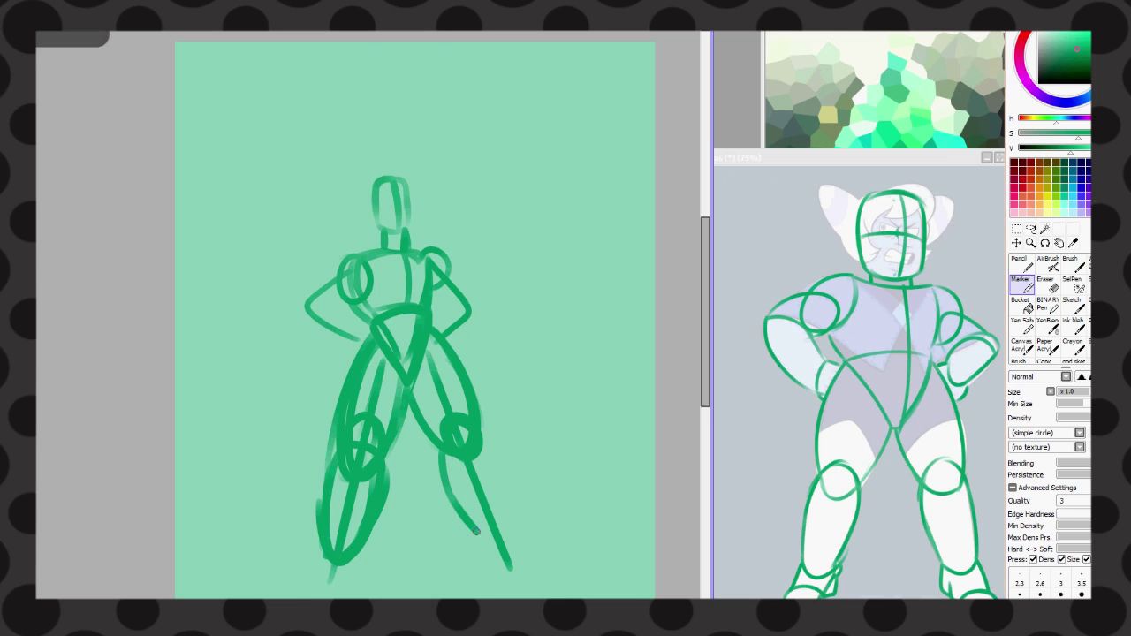
{"action": "mouse_move", "coordinate": [482, 428]}
{"action": "left_mouse_down"}
{"action": "mouse_move", "coordinate": [513, 530]}
{"action": "mouse_move", "coordinate": [477, 543]}
{"action": "left_mouse_up"}
- Sketch the ankles and flared feet at the ends of both legs
{"action": "left_click_drag", "start_coordinate": [329, 553], "coordinate": [295, 597]}
{"action": "left_click_drag", "start_coordinate": [368, 540], "coordinate": [354, 598]}
{"action": "left_click_drag", "start_coordinate": [474, 536], "coordinate": [511, 597]}
{"action": "left_click_drag", "start_coordinate": [517, 532], "coordinate": [549, 598]}
{"action": "left_click_drag", "start_coordinate": [350, 588], "coordinate": [306, 598]}
{"action": "left_click_drag", "start_coordinate": [503, 581], "coordinate": [556, 598]}
- Build up both arms with thick upper arms, rounded forearms and hands resting on the hips
{"action": "mouse_move", "coordinate": [353, 257]}
{"action": "left_mouse_down"}
{"action": "mouse_move", "coordinate": [296, 300]}
{"action": "mouse_move", "coordinate": [369, 320]}
{"action": "left_mouse_up"}
{"action": "left_click_drag", "start_coordinate": [435, 256], "coordinate": [486, 300]}
{"action": "left_click_drag", "start_coordinate": [485, 302], "coordinate": [449, 320]}
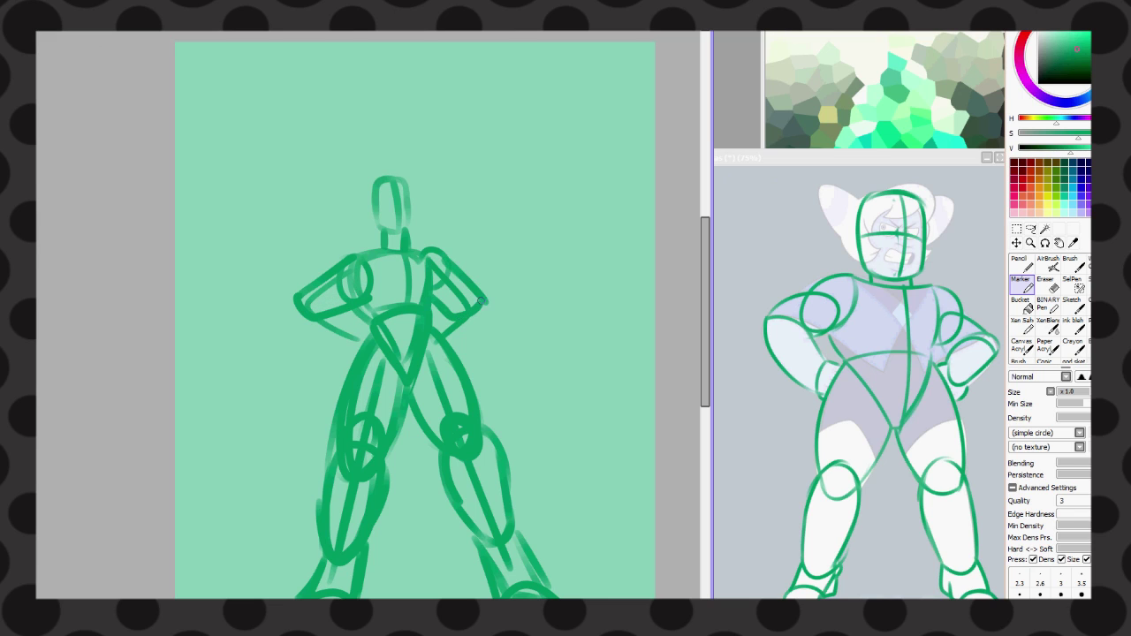
{"action": "left_click_drag", "start_coordinate": [309, 308], "coordinate": [357, 340]}
{"action": "mouse_move", "coordinate": [469, 306]}
{"action": "left_mouse_down"}
{"action": "mouse_move", "coordinate": [440, 330]}
{"action": "mouse_move", "coordinate": [483, 371]}
{"action": "left_mouse_up"}
{"action": "left_click_drag", "start_coordinate": [350, 350], "coordinate": [335, 388]}
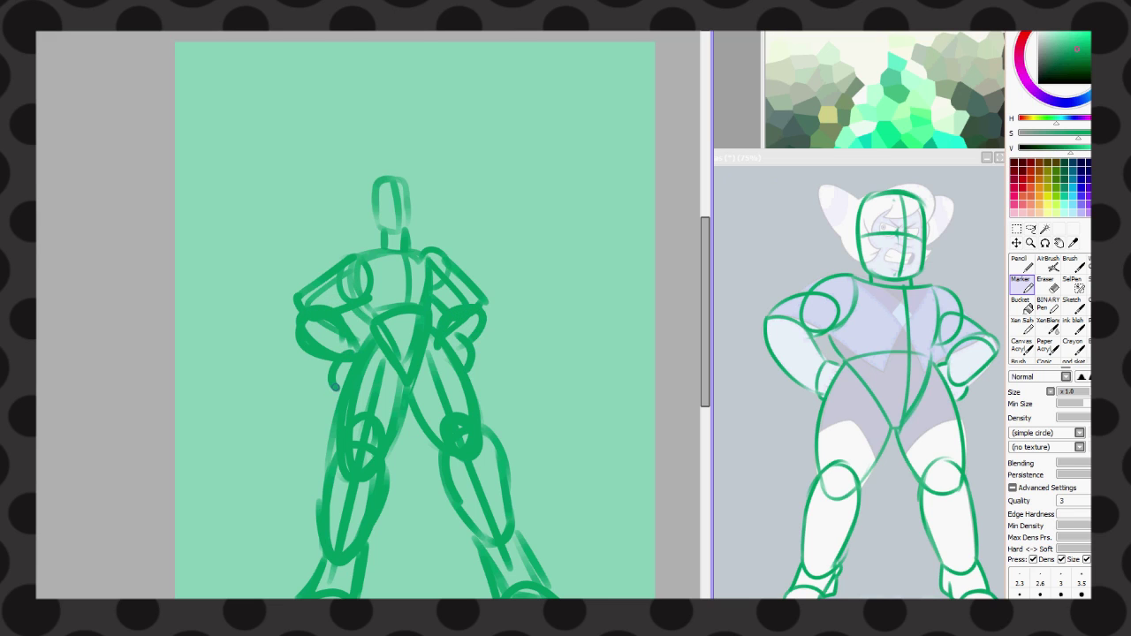
- Select the rough figure's head and enlarge it with Transform
{"action": "key", "text": "m"}
{"action": "left_click_drag", "start_coordinate": [357, 163], "coordinate": [419, 236]}
{"action": "key", "text": "ctrl+t"}
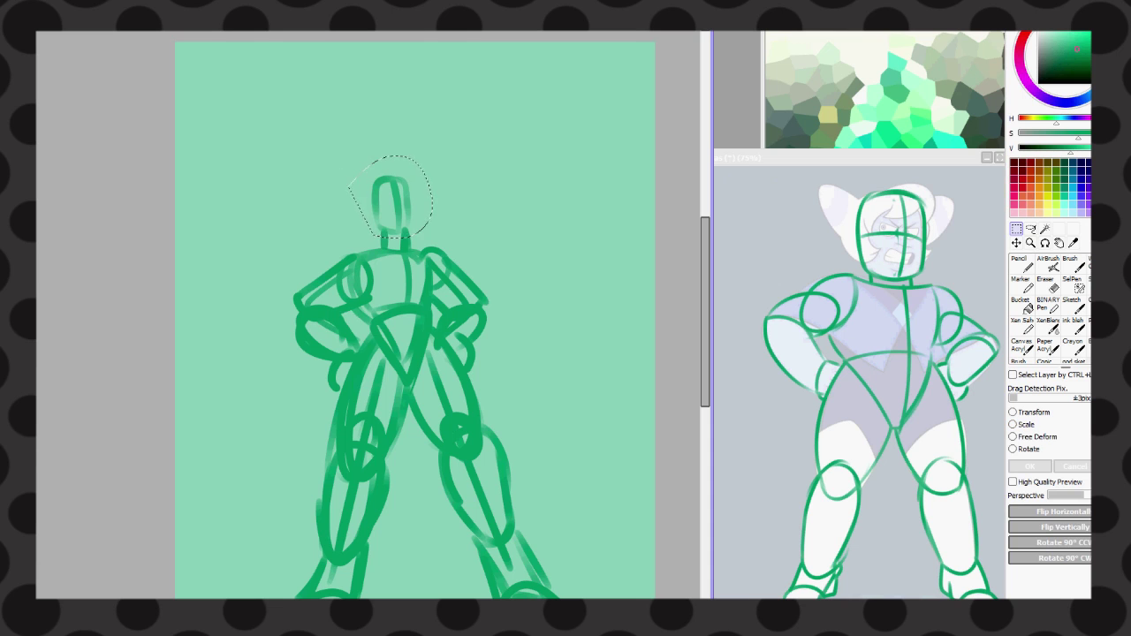
{"action": "key", "text": "Return"}
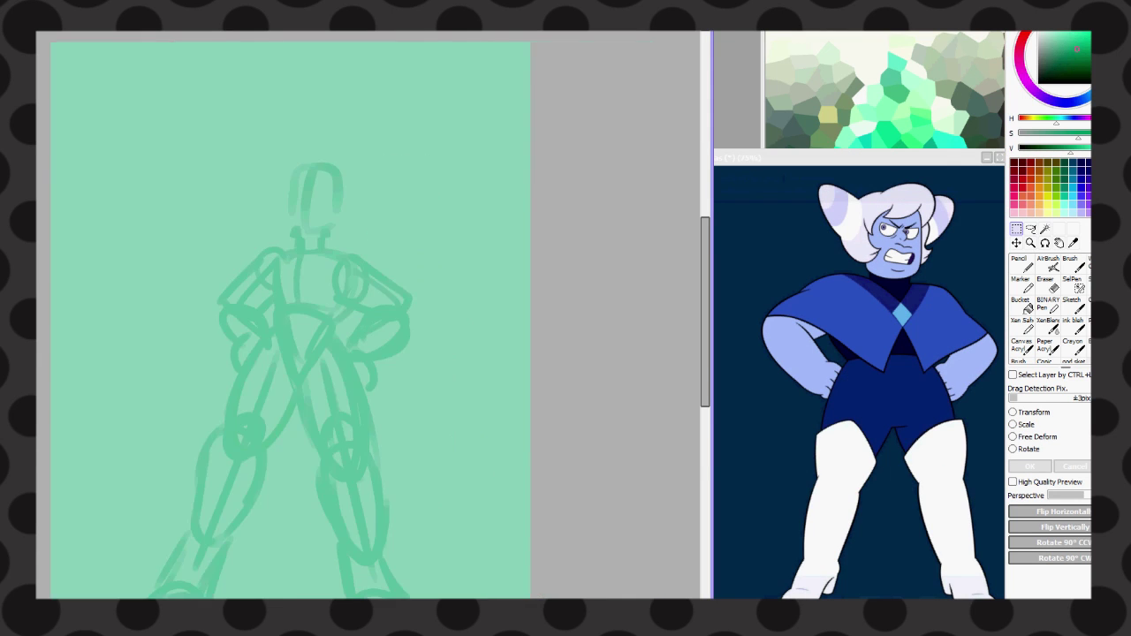
- Handwrite the note "PFFT omG" above the faded, mirrored rough figure
{"action": "key", "text": "n"}
{"action": "mouse_move", "coordinate": [209, 98]}
{"action": "left_mouse_down"}
{"action": "mouse_move", "coordinate": [219, 154]}
{"action": "mouse_move", "coordinate": [223, 115]}
{"action": "left_mouse_up"}
{"action": "left_click_drag", "start_coordinate": [228, 101], "coordinate": [235, 145]}
{"action": "left_click_drag", "start_coordinate": [228, 101], "coordinate": [244, 92]}
{"action": "left_click_drag", "start_coordinate": [241, 133], "coordinate": [248, 95]}
{"action": "mouse_move", "coordinate": [248, 95]}
{"action": "left_mouse_down"}
{"action": "mouse_move", "coordinate": [258, 91]}
{"action": "mouse_move", "coordinate": [260, 113]}
{"action": "left_mouse_up"}
{"action": "left_click_drag", "start_coordinate": [255, 101], "coordinate": [272, 95]}
{"action": "left_click_drag", "start_coordinate": [292, 84], "coordinate": [290, 101]}
{"action": "left_click_drag", "start_coordinate": [297, 96], "coordinate": [319, 75]}
- Draw a cleaner rounded head outline over the faded sketch, with a vertical centre line and an eye-level guideline
{"action": "key", "text": "m"}
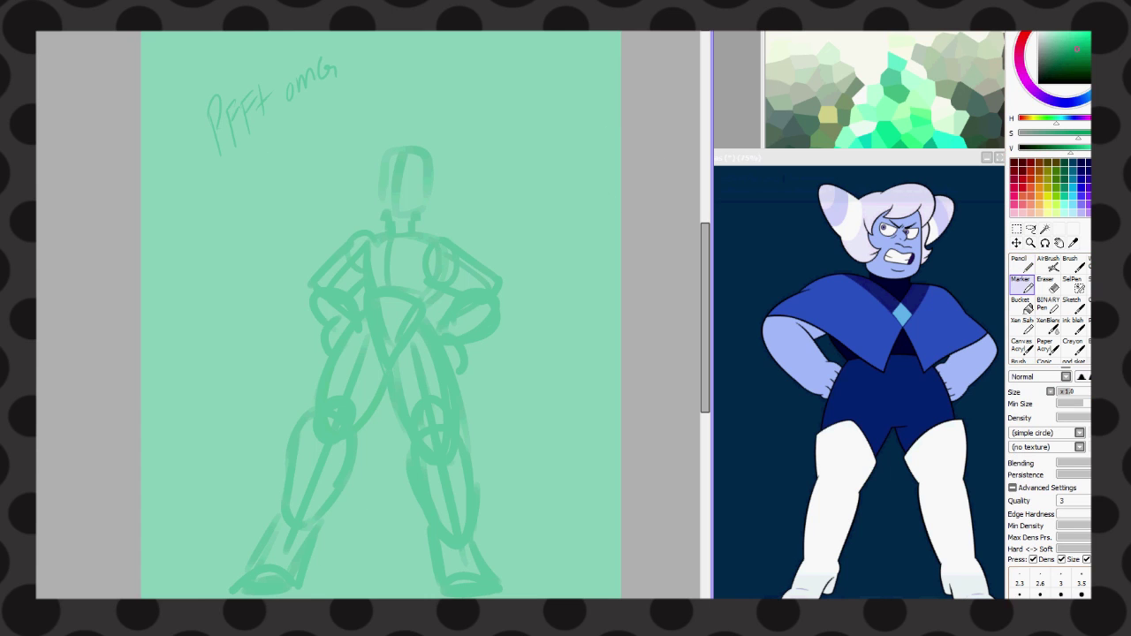
{"action": "left_click_drag", "start_coordinate": [504, 233], "coordinate": [521, 398]}
{"action": "key", "text": "ctrl+z"}
{"action": "key", "text": "ctrl+plus"}
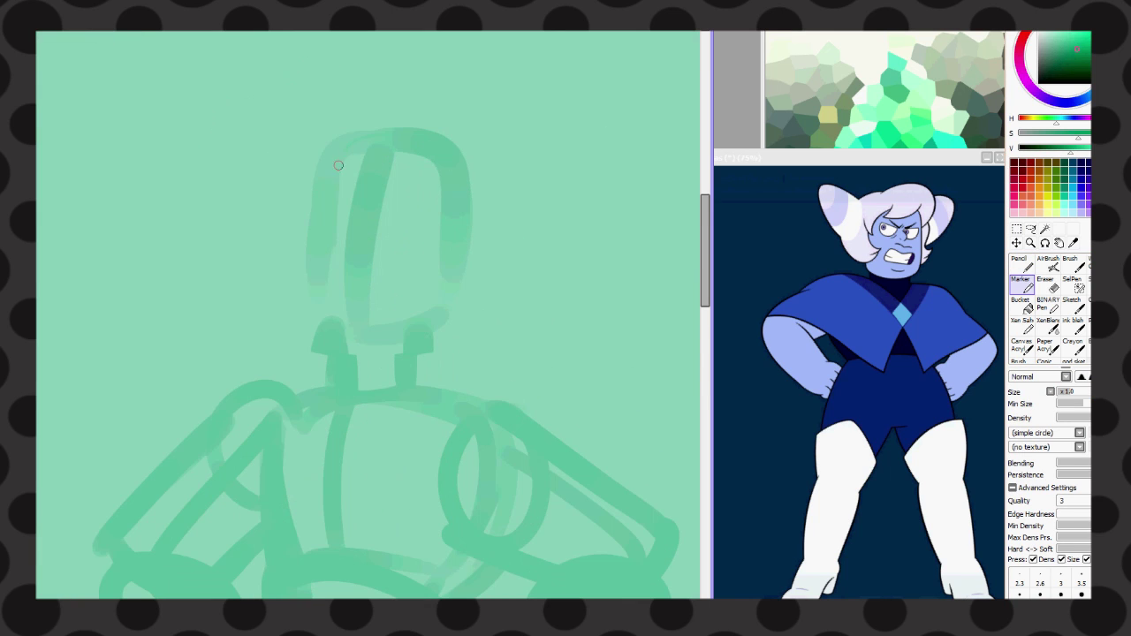
{"action": "mouse_move", "coordinate": [324, 149]}
{"action": "left_mouse_down"}
{"action": "mouse_move", "coordinate": [301, 292]}
{"action": "mouse_move", "coordinate": [354, 349]}
{"action": "mouse_move", "coordinate": [376, 353]}
{"action": "mouse_move", "coordinate": [474, 148]}
{"action": "left_mouse_up"}
{"action": "mouse_move", "coordinate": [289, 265]}
{"action": "left_mouse_down"}
{"action": "mouse_move", "coordinate": [308, 155]}
{"action": "mouse_move", "coordinate": [481, 188]}
{"action": "left_mouse_up"}
{"action": "left_click_drag", "start_coordinate": [364, 132], "coordinate": [347, 341]}
{"action": "left_click_drag", "start_coordinate": [306, 244], "coordinate": [467, 241]}
- Draw the face with a small oval nose, a smirking full-lipped mouth, two arched eyes and eyebrows
{"action": "mouse_move", "coordinate": [350, 237]}
{"action": "left_mouse_down"}
{"action": "mouse_move", "coordinate": [346, 263]}
{"action": "mouse_move", "coordinate": [403, 267]}
{"action": "left_mouse_up"}
{"action": "left_click_drag", "start_coordinate": [323, 297], "coordinate": [407, 276]}
{"action": "left_click_drag", "start_coordinate": [339, 327], "coordinate": [366, 333]}
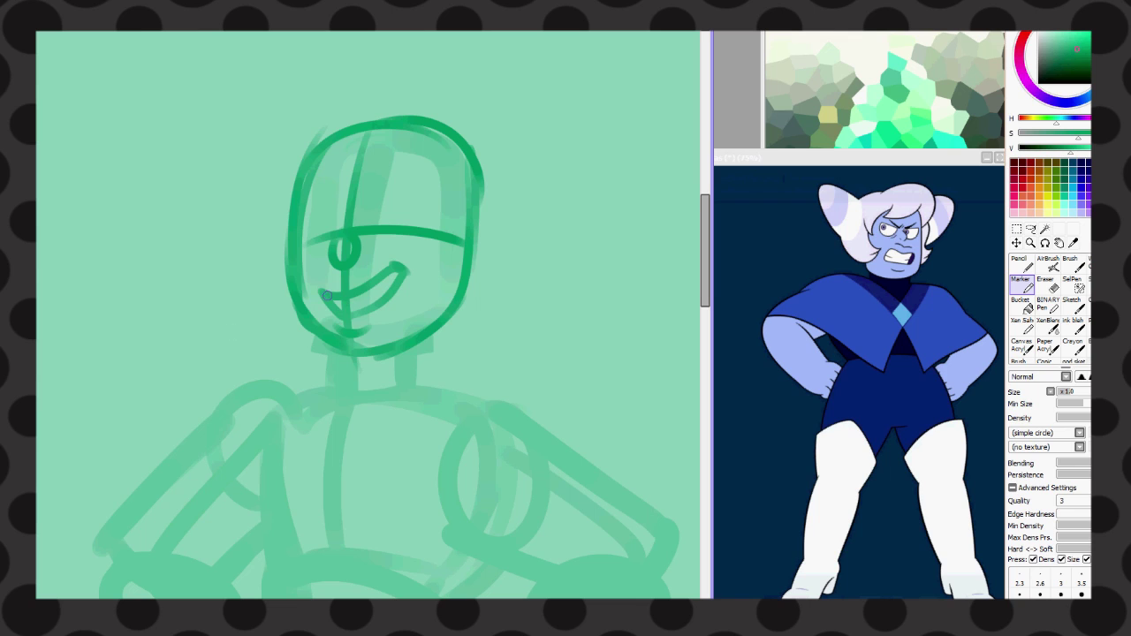
{"action": "mouse_move", "coordinate": [323, 294]}
{"action": "left_mouse_down"}
{"action": "mouse_move", "coordinate": [381, 270]}
{"action": "mouse_move", "coordinate": [372, 281]}
{"action": "left_mouse_up"}
{"action": "left_click_drag", "start_coordinate": [340, 181], "coordinate": [319, 232]}
{"action": "mouse_move", "coordinate": [378, 221]}
{"action": "left_mouse_down"}
{"action": "mouse_move", "coordinate": [406, 197]}
{"action": "mouse_move", "coordinate": [446, 232]}
{"action": "left_mouse_up"}
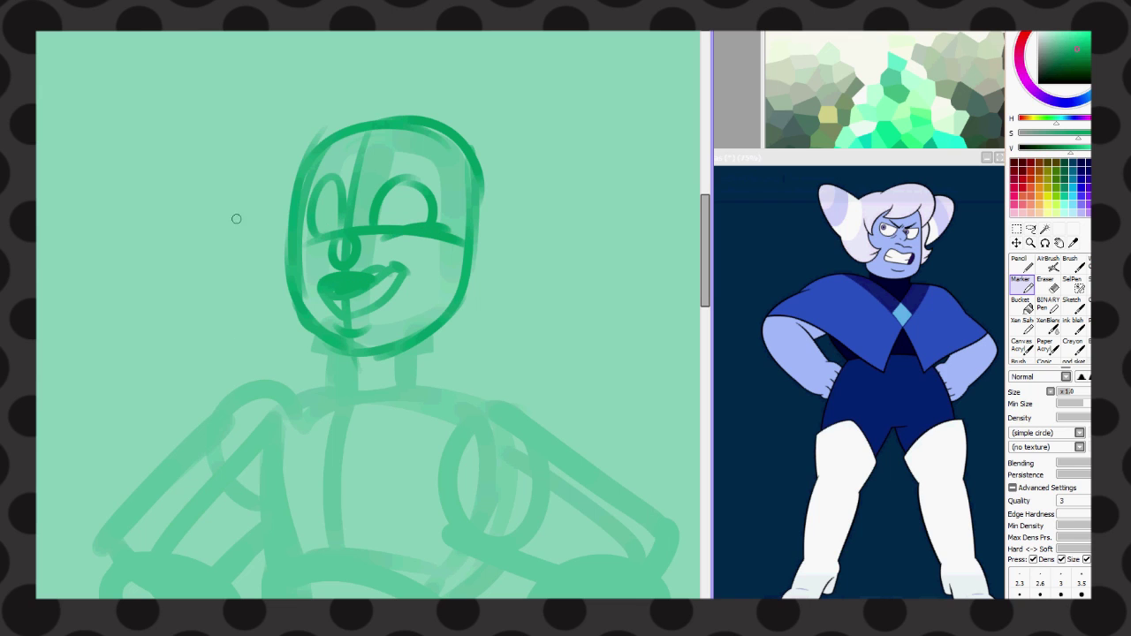
{"action": "mouse_move", "coordinate": [313, 173]}
{"action": "left_mouse_down"}
{"action": "mouse_move", "coordinate": [362, 156]}
{"action": "mouse_move", "coordinate": [452, 175]}
{"action": "left_mouse_up"}
- Scale the newly drawn head down slightly with Transform to suit the body
{"action": "scroll", "coordinate": [453, 175], "scroll_direction": "down", "scroll_amount": 2}
{"action": "scroll", "coordinate": [399, 251], "scroll_direction": "up", "scroll_amount": 1}
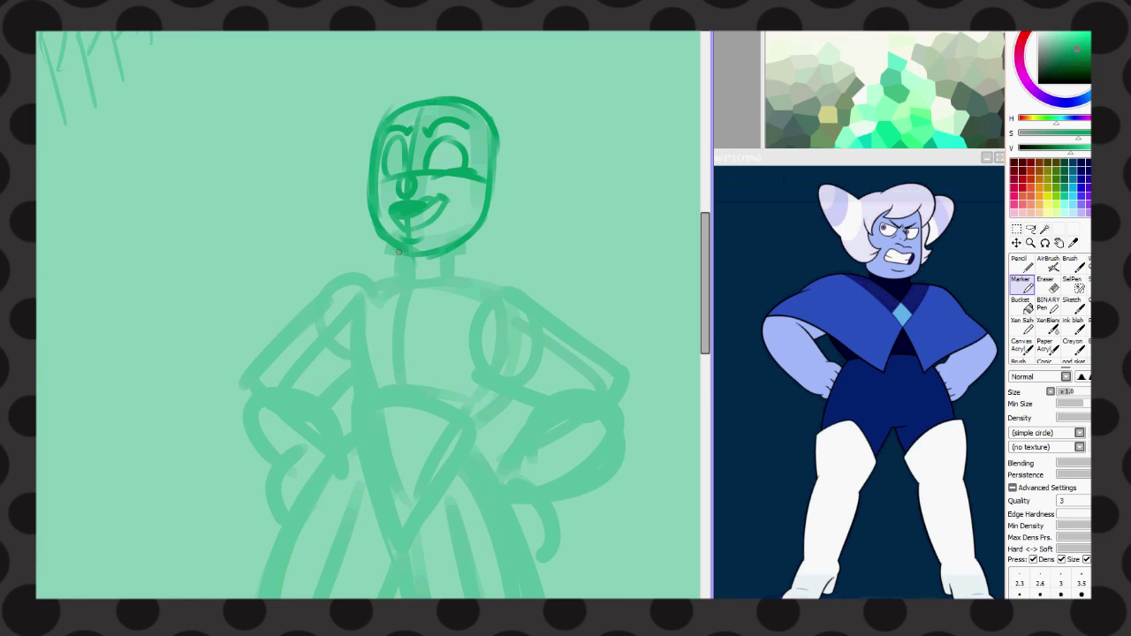
{"action": "key", "text": "ctrl+t"}
{"action": "left_click_drag", "start_coordinate": [499, 98], "coordinate": [492, 105]}
{"action": "key", "text": "Return"}
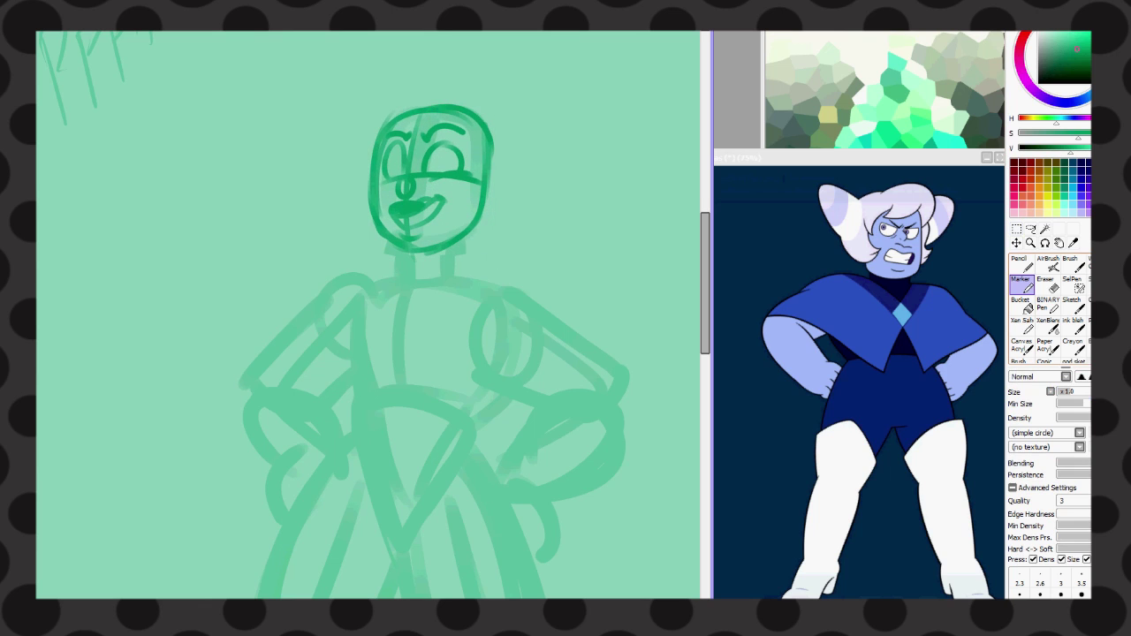
- Draw both sides of the neck and shift the head and neck slightly to the right
{"action": "left_click_drag", "start_coordinate": [397, 251], "coordinate": [391, 277]}
{"action": "left_click_drag", "start_coordinate": [465, 235], "coordinate": [461, 279]}
{"action": "key", "text": "ctrl+t"}
{"action": "left_click_drag", "start_coordinate": [433, 177], "coordinate": [440, 178]}
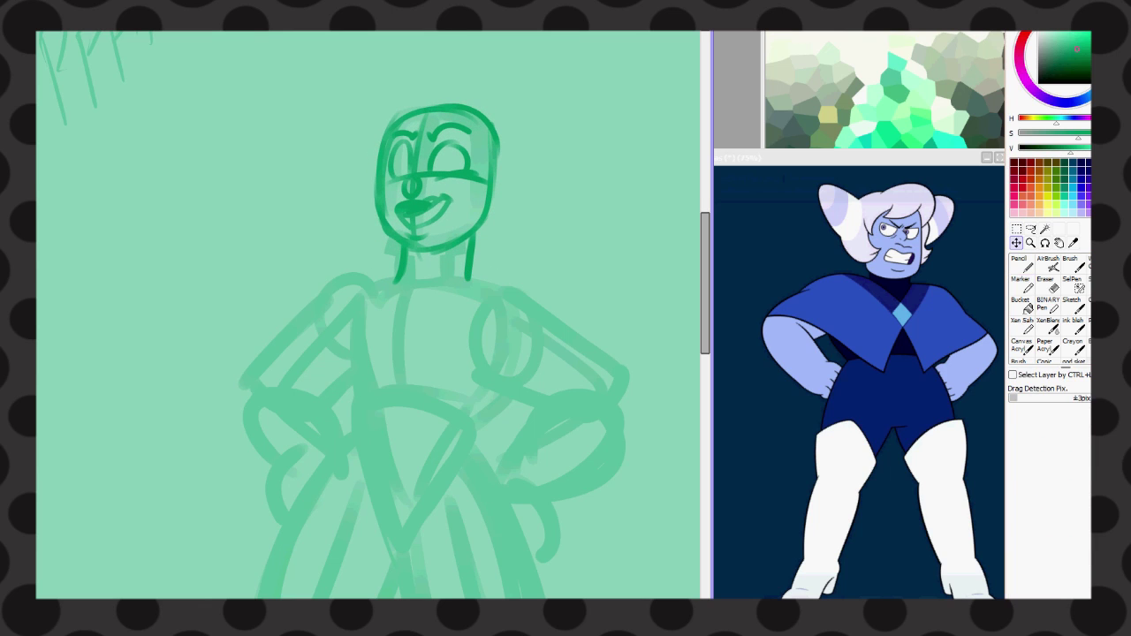
{"action": "key", "text": "Return"}
- Draw the sloping shoulder lines and the V-shaped neckline at the base of the neck
{"action": "mouse_move", "coordinate": [395, 281]}
{"action": "left_mouse_down"}
{"action": "mouse_move", "coordinate": [411, 302]}
{"action": "mouse_move", "coordinate": [475, 280]}
{"action": "mouse_move", "coordinate": [343, 283]}
{"action": "left_mouse_up"}
{"action": "left_click_drag", "start_coordinate": [474, 277], "coordinate": [575, 344]}
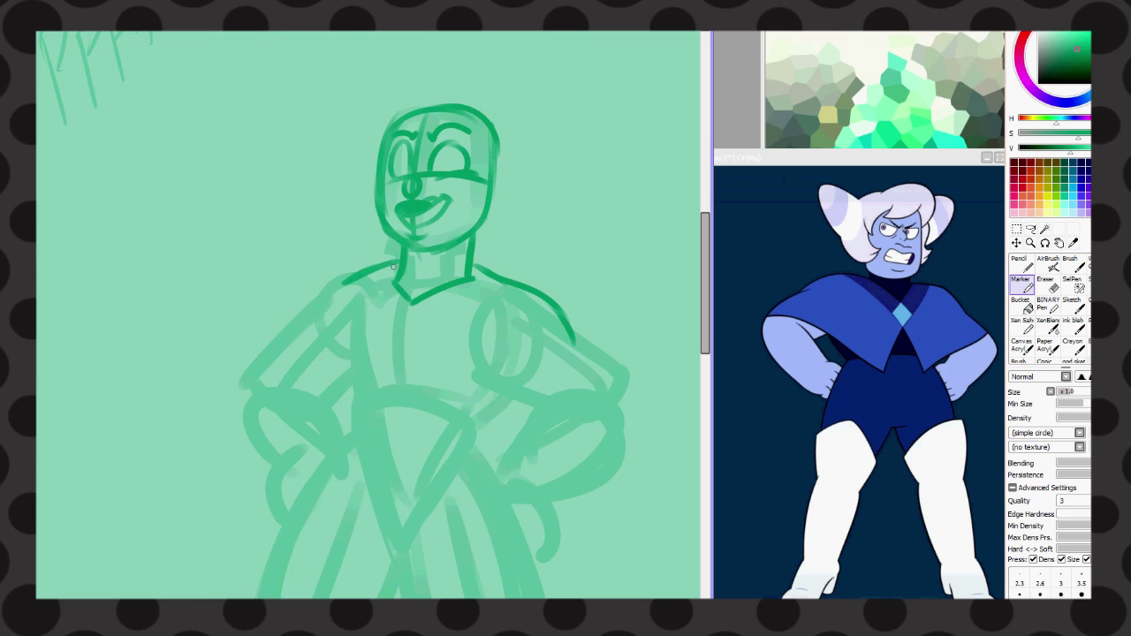
{"action": "left_click_drag", "start_coordinate": [355, 275], "coordinate": [285, 331]}
- Outline the ribcage with curved sides, a chest centre line and an arched lower edge
{"action": "left_click_drag", "start_coordinate": [356, 305], "coordinate": [339, 402]}
{"action": "left_click_drag", "start_coordinate": [479, 427], "coordinate": [509, 404]}
{"action": "left_click_drag", "start_coordinate": [404, 309], "coordinate": [400, 394]}
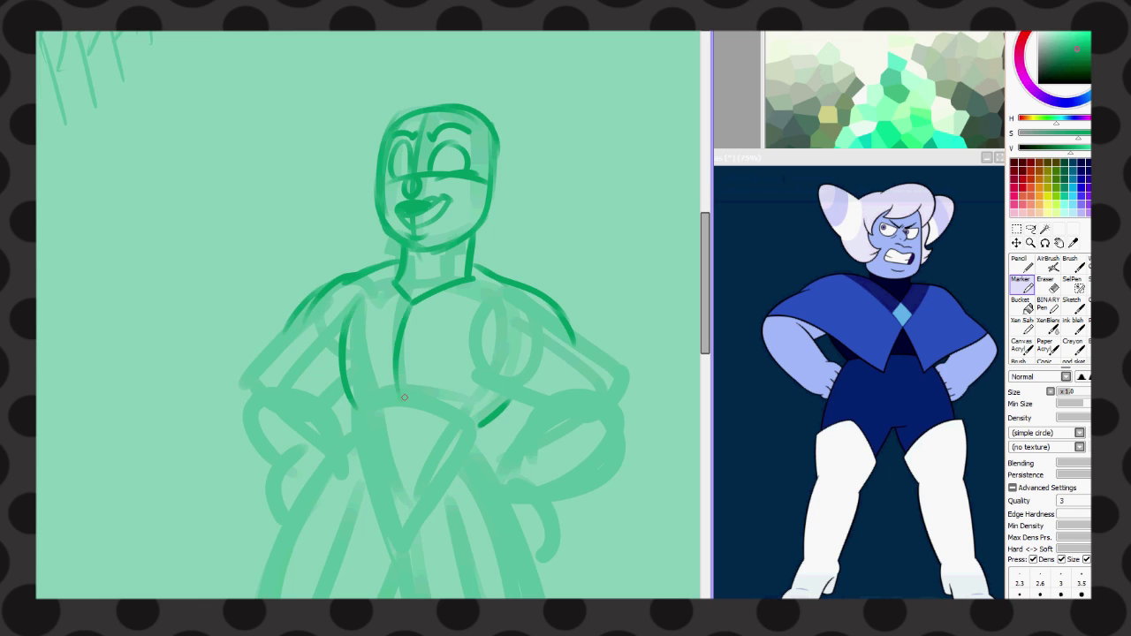
{"action": "left_click_drag", "start_coordinate": [354, 299], "coordinate": [337, 404]}
{"action": "scroll", "coordinate": [357, 244], "scroll_direction": "down", "scroll_amount": 3}
{"action": "left_click_drag", "start_coordinate": [357, 245], "coordinate": [497, 270]}
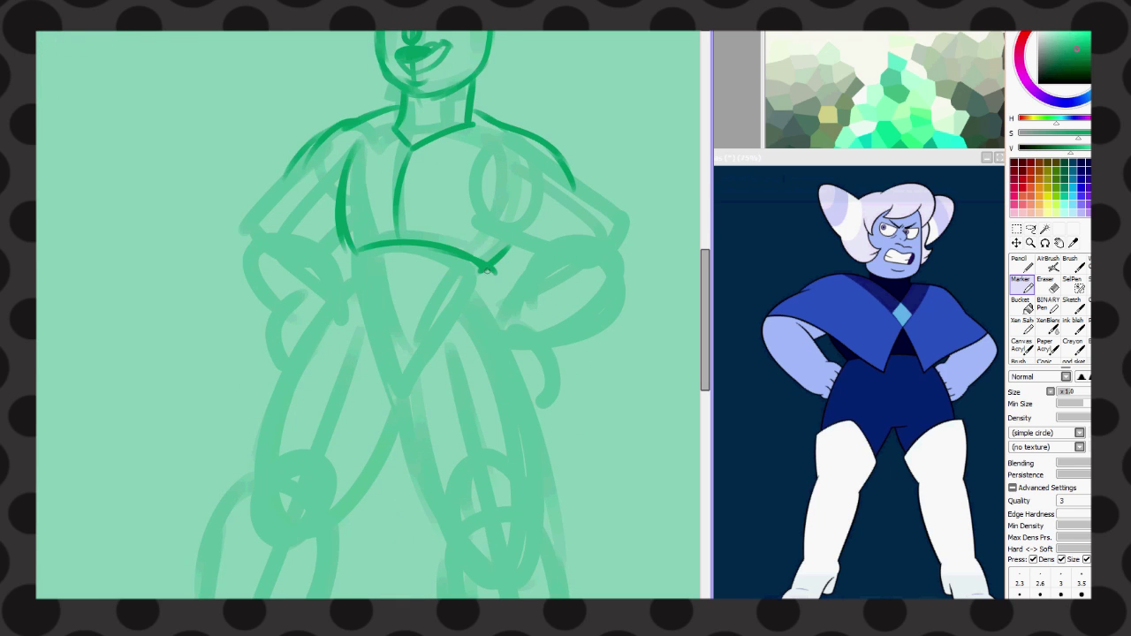
- Draw the waist band and the tapered pelvis below the ribcage
{"action": "mouse_move", "coordinate": [353, 281]}
{"action": "left_mouse_down"}
{"action": "mouse_move", "coordinate": [403, 383]}
{"action": "mouse_move", "coordinate": [484, 299]}
{"action": "mouse_move", "coordinate": [474, 291]}
{"action": "left_mouse_up"}
{"action": "scroll", "coordinate": [631, 292], "scroll_direction": "down", "scroll_amount": 3}
{"action": "scroll", "coordinate": [631, 291], "scroll_direction": "up", "scroll_amount": 1}
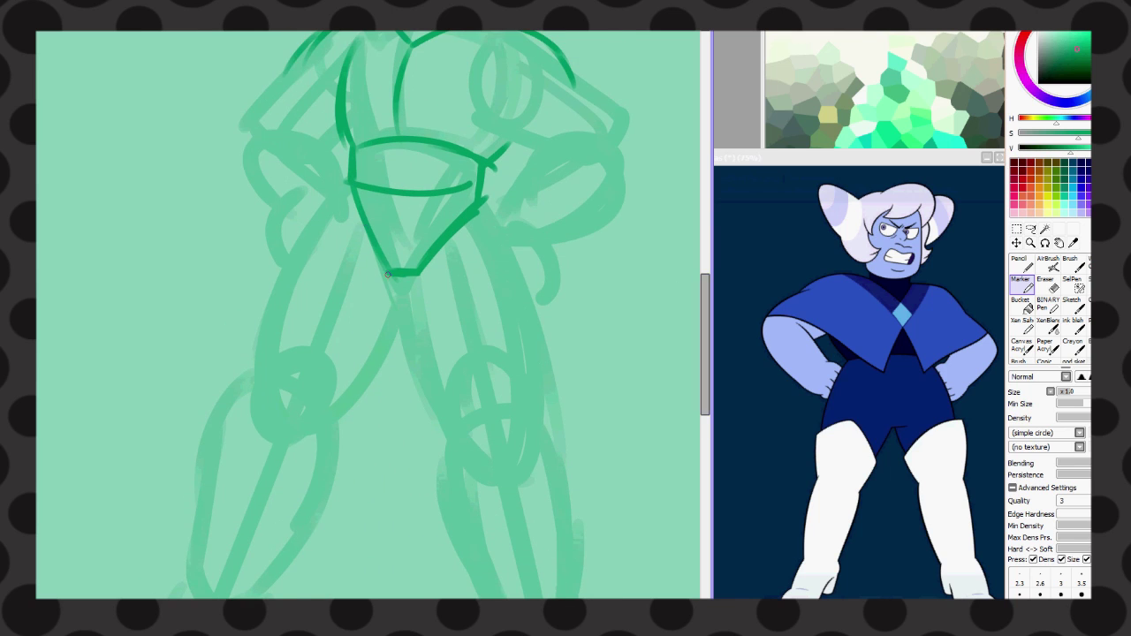
- Draw the outer and inner contours of both thighs from the hips down to the knees
{"action": "left_click_drag", "start_coordinate": [348, 174], "coordinate": [250, 380]}
{"action": "left_click_drag", "start_coordinate": [482, 185], "coordinate": [541, 426]}
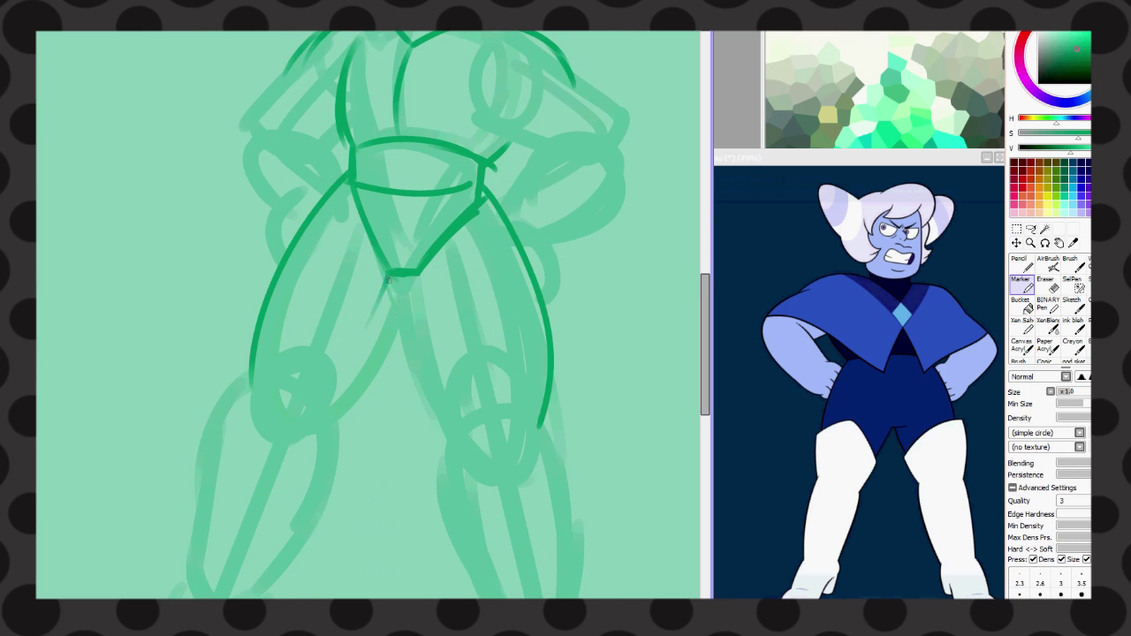
{"action": "left_click_drag", "start_coordinate": [402, 278], "coordinate": [460, 466]}
{"action": "left_click_drag", "start_coordinate": [402, 302], "coordinate": [314, 441]}
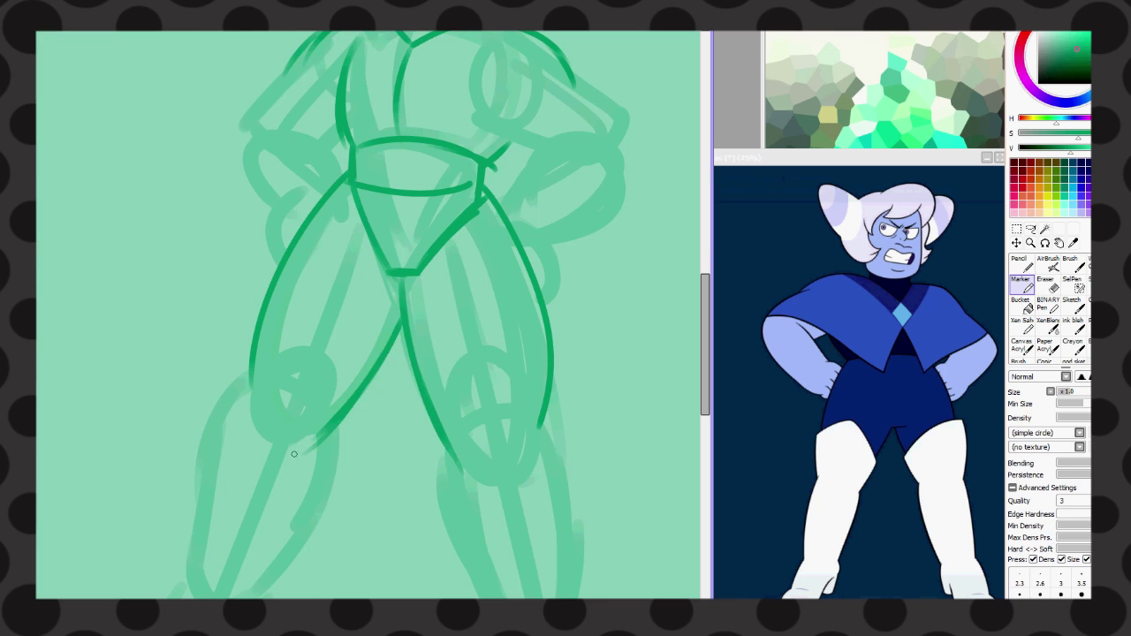
{"action": "scroll", "coordinate": [414, 345], "scroll_direction": "down", "scroll_amount": 3}
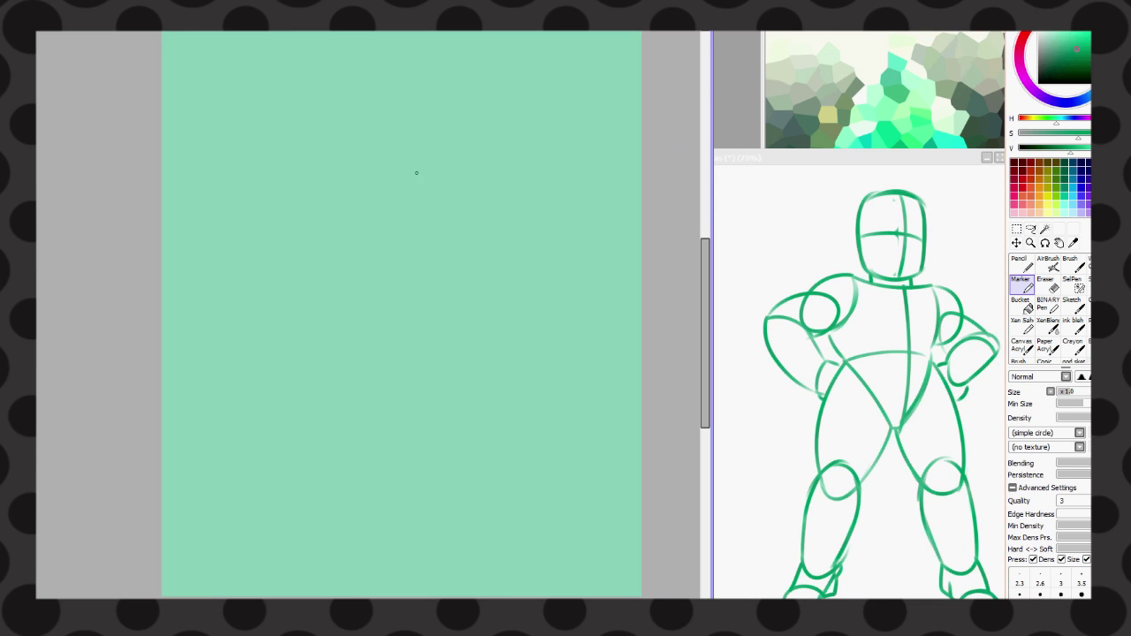
- Sketch a smaller, slimmer figure on the blank canvas with an oval head, neck, shoulder line, spine, chest, waist and pelvis
{"action": "scroll", "coordinate": [417, 173], "scroll_direction": "right", "scroll_amount": 2}
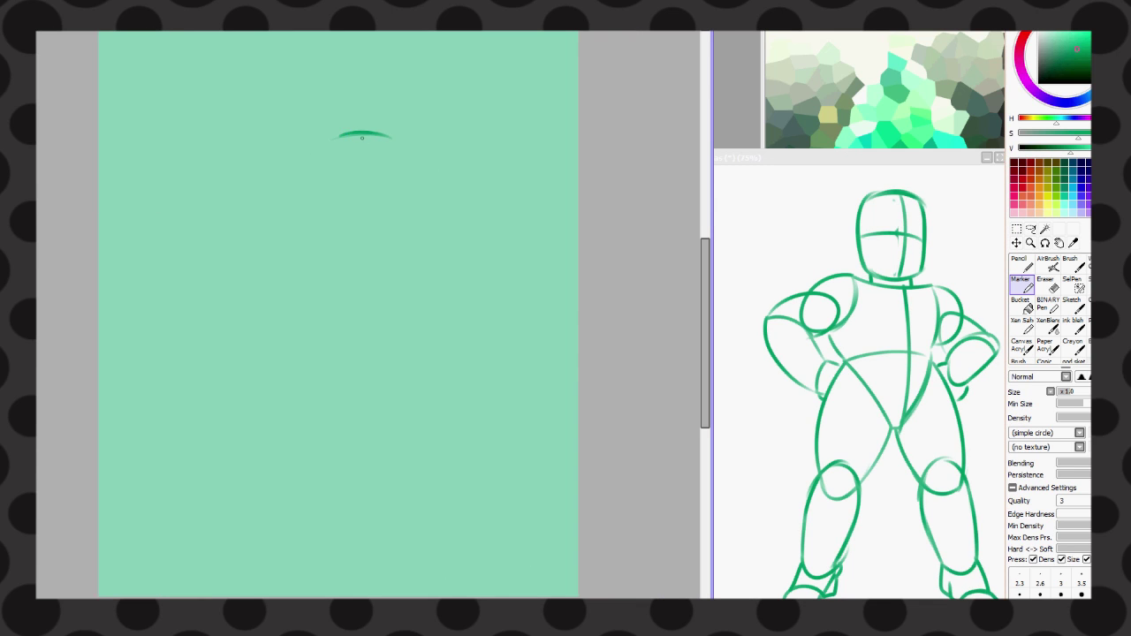
{"action": "mouse_move", "coordinate": [362, 138]}
{"action": "left_mouse_down"}
{"action": "mouse_move", "coordinate": [379, 173]}
{"action": "mouse_move", "coordinate": [358, 143]}
{"action": "left_mouse_up"}
{"action": "key", "text": "ctrl+z"}
{"action": "left_click_drag", "start_coordinate": [372, 184], "coordinate": [366, 334]}
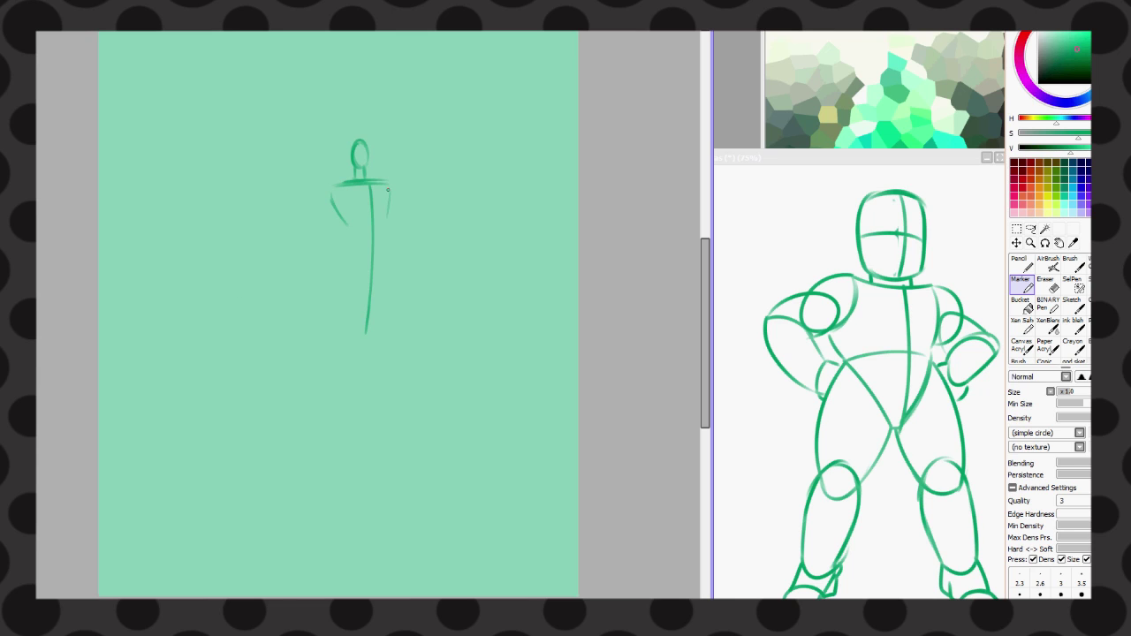
{"action": "mouse_move", "coordinate": [387, 189]}
{"action": "left_mouse_down"}
{"action": "mouse_move", "coordinate": [347, 227]}
{"action": "mouse_move", "coordinate": [363, 287]}
{"action": "left_mouse_up"}
{"action": "left_click_drag", "start_coordinate": [389, 241], "coordinate": [372, 293]}
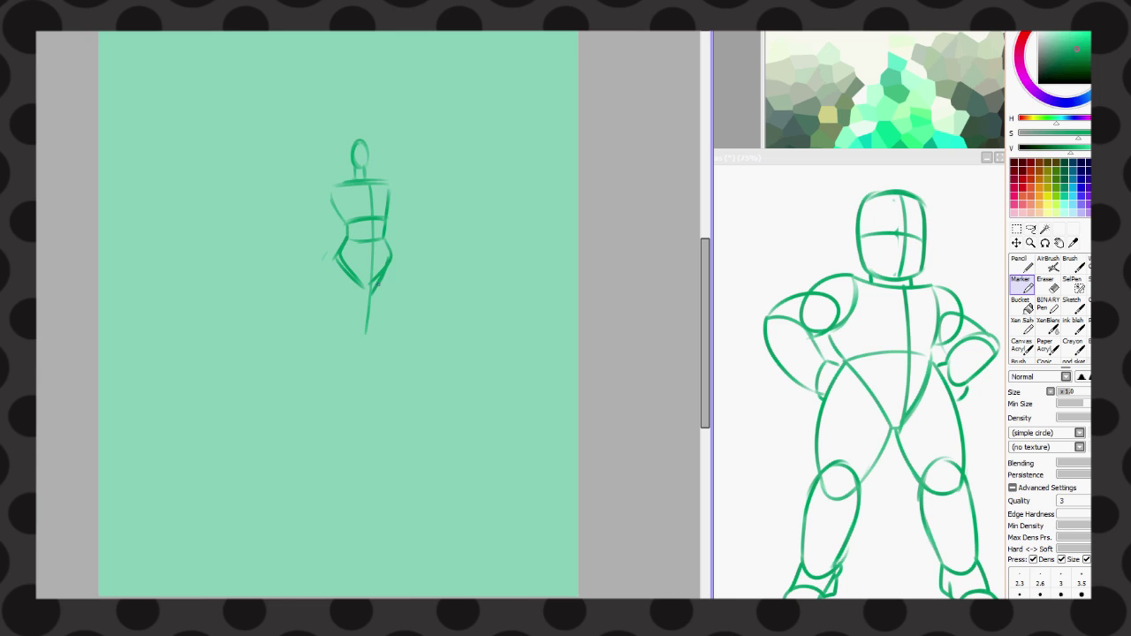
- Sketch the outer and inner contours of both thighs below the slim figure's pelvis
{"action": "left_click_drag", "start_coordinate": [337, 255], "coordinate": [343, 345]}
{"action": "left_click_drag", "start_coordinate": [396, 262], "coordinate": [389, 336]}
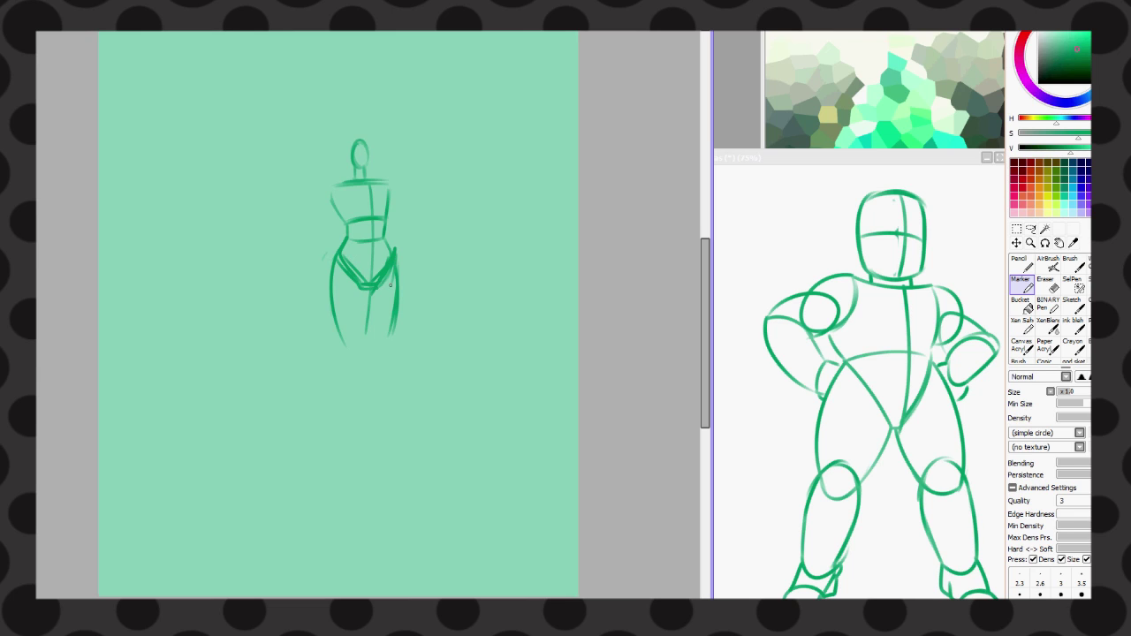
{"action": "mouse_move", "coordinate": [373, 294]}
{"action": "left_mouse_down"}
{"action": "mouse_move", "coordinate": [372, 344]}
{"action": "mouse_move", "coordinate": [348, 343]}
{"action": "left_mouse_up"}
{"action": "left_click_drag", "start_coordinate": [373, 295], "coordinate": [401, 297]}
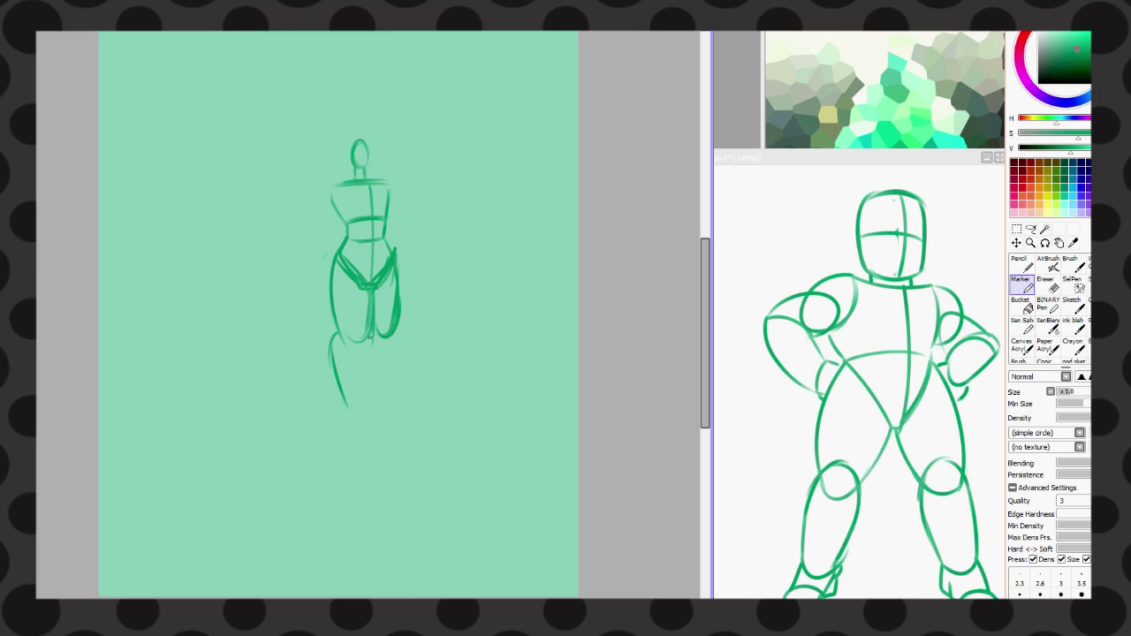
- Complete the slim figure's legs with calf contours below the knees and simple block-like feet
{"action": "left_click_drag", "start_coordinate": [371, 337], "coordinate": [353, 413]}
{"action": "left_click_drag", "start_coordinate": [395, 327], "coordinate": [395, 343]}
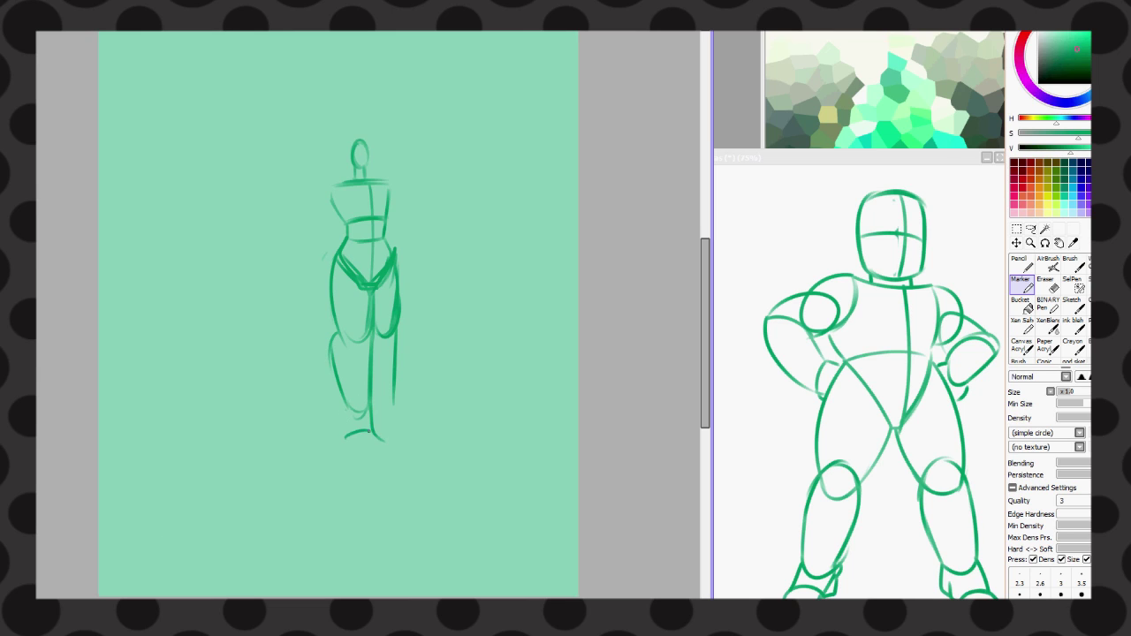
{"action": "left_click_drag", "start_coordinate": [393, 410], "coordinate": [397, 443]}
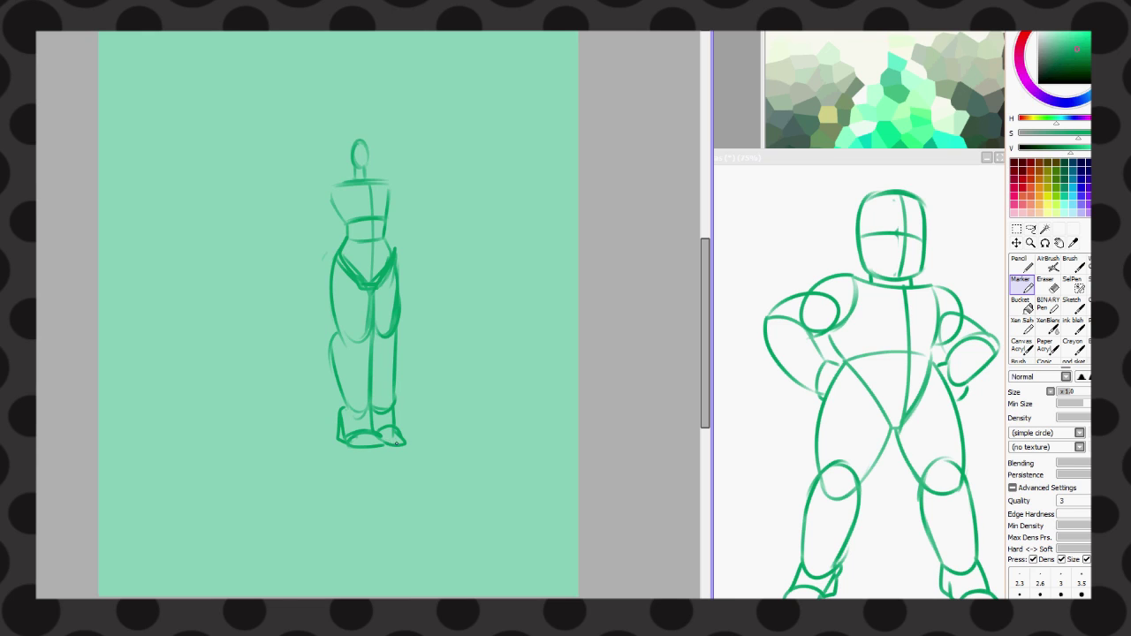
- Sketch both bent arms with shoulder ovals, elbow circles and hands resting on the slim figure's hips
{"action": "mouse_move", "coordinate": [332, 184]}
{"action": "left_mouse_down"}
{"action": "mouse_move", "coordinate": [393, 179]}
{"action": "mouse_move", "coordinate": [301, 216]}
{"action": "left_mouse_up"}
{"action": "mouse_move", "coordinate": [302, 218]}
{"action": "left_mouse_down"}
{"action": "mouse_move", "coordinate": [335, 228]}
{"action": "mouse_move", "coordinate": [312, 235]}
{"action": "left_mouse_up"}
{"action": "mouse_move", "coordinate": [296, 215]}
{"action": "left_mouse_down"}
{"action": "mouse_move", "coordinate": [316, 231]}
{"action": "mouse_move", "coordinate": [309, 221]}
{"action": "left_mouse_up"}
{"action": "left_click_drag", "start_coordinate": [324, 223], "coordinate": [334, 251]}
{"action": "left_click_drag", "start_coordinate": [394, 218], "coordinate": [416, 232]}
{"action": "left_click_drag", "start_coordinate": [423, 210], "coordinate": [394, 261]}
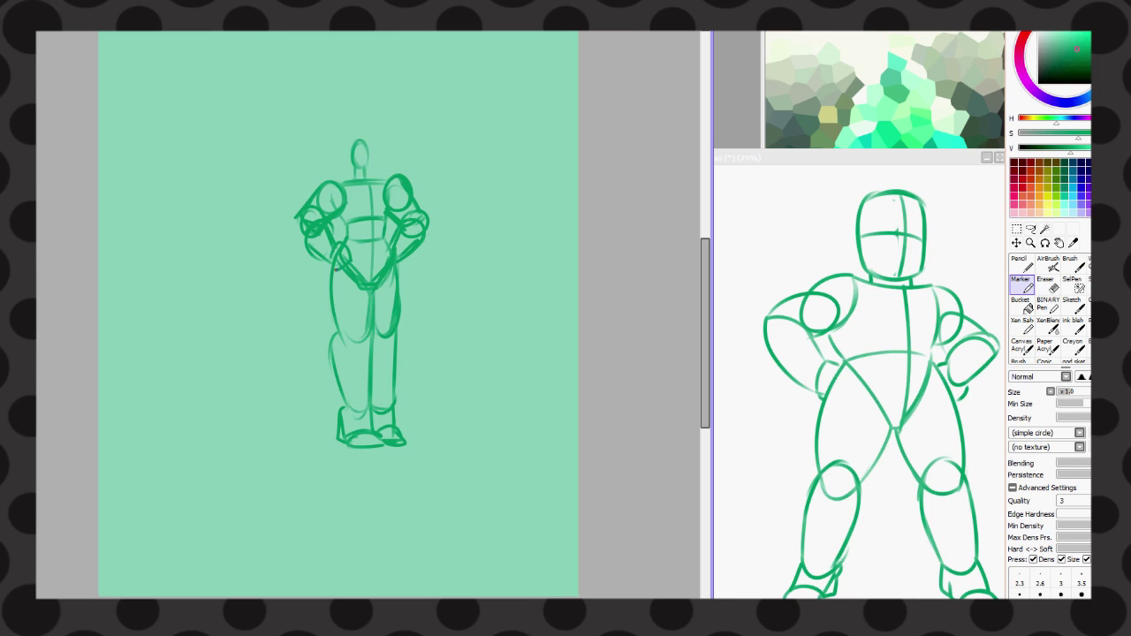
- Enlarge the slim figure's selected head and raise it slightly above the neck
{"action": "key", "text": "ctrl+t"}
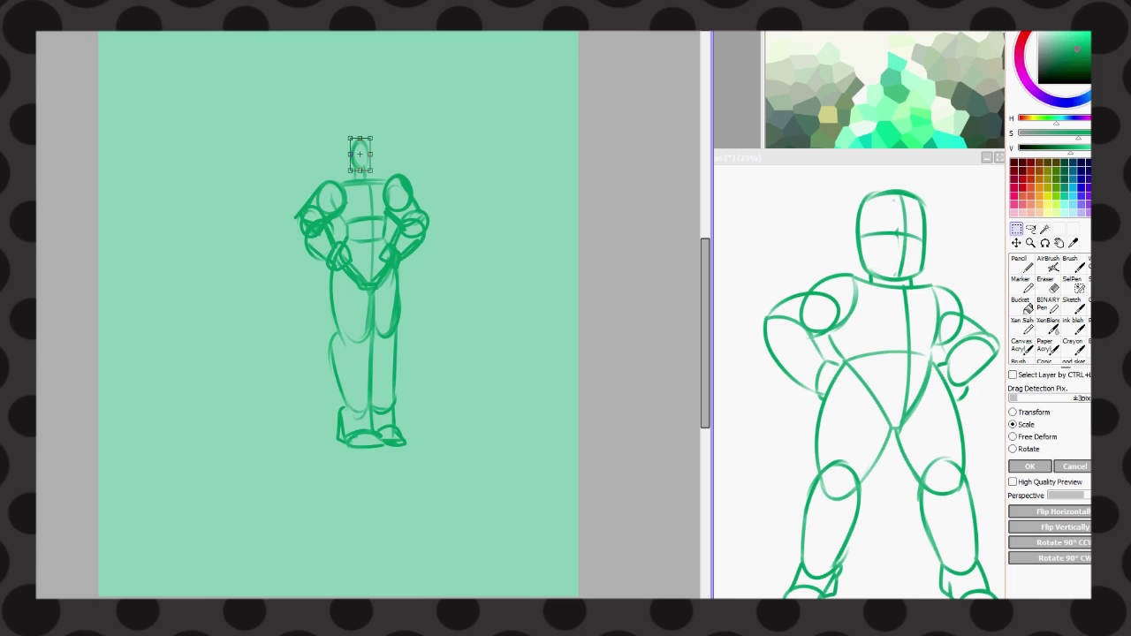
{"action": "mouse_move", "coordinate": [360, 132]}
{"action": "left_mouse_down"}
{"action": "mouse_move", "coordinate": [360, 106]}
{"action": "mouse_move", "coordinate": [341, 137]}
{"action": "left_mouse_up"}
{"action": "key", "text": "Return"}
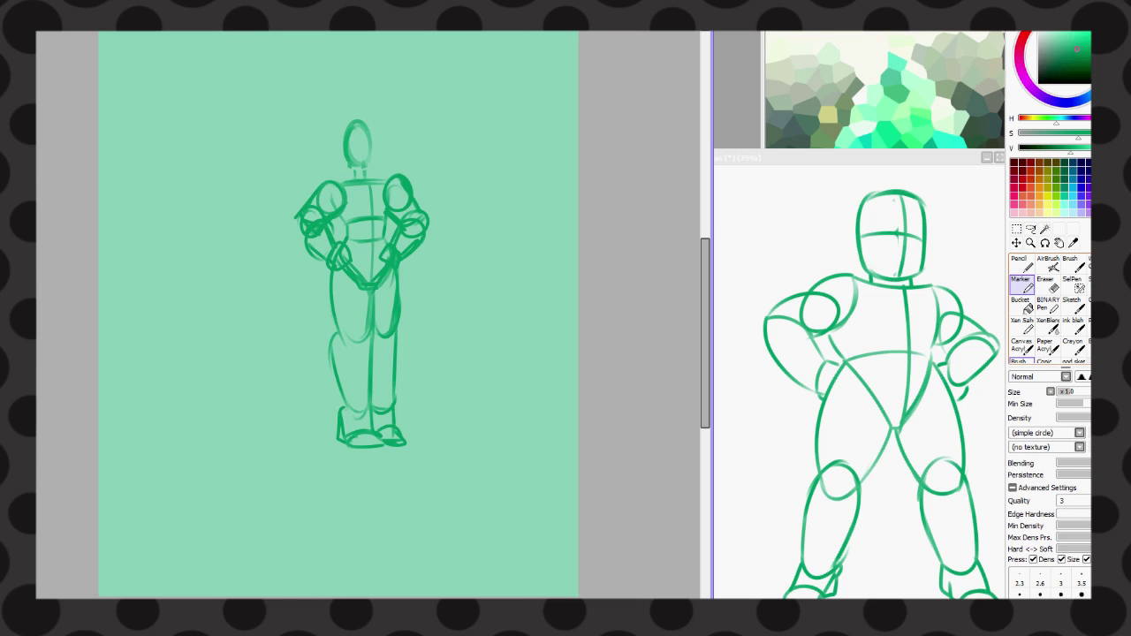
- Select both legs of the slim figure, shorten them slightly from the feet upward and clear the selection
{"action": "mouse_move", "coordinate": [353, 257]}
{"action": "left_mouse_down"}
{"action": "mouse_move", "coordinate": [446, 353]}
{"action": "mouse_move", "coordinate": [362, 258]}
{"action": "left_mouse_up"}
{"action": "key", "text": "ctrl+t"}
{"action": "left_click_drag", "start_coordinate": [366, 447], "coordinate": [367, 431]}
{"action": "key", "text": "Return"}
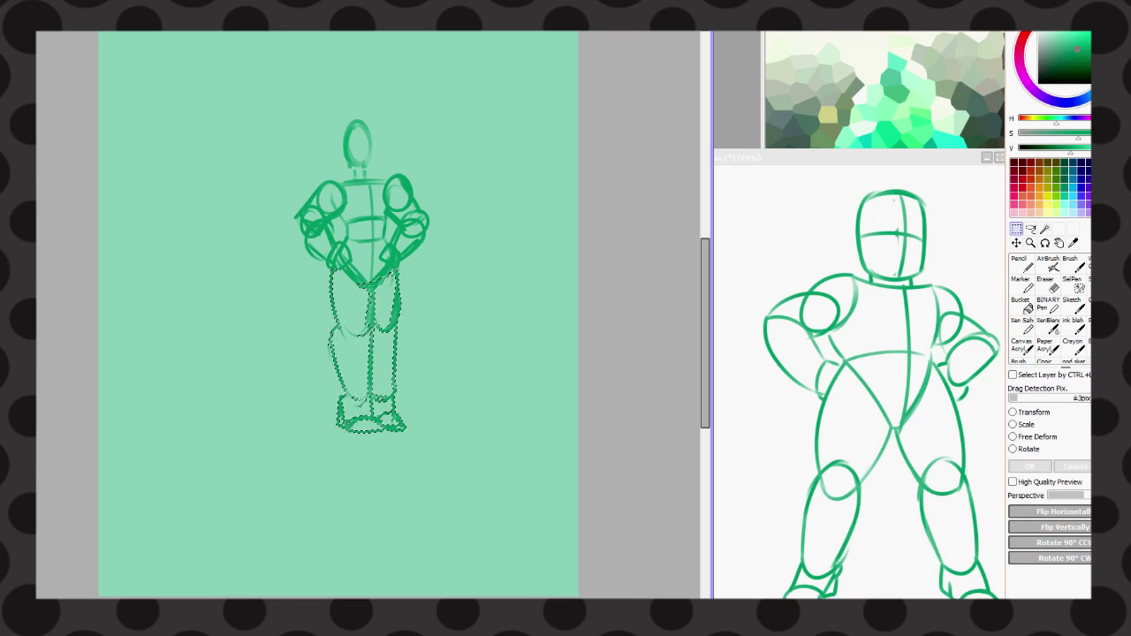
{"action": "key", "text": "ctrl+d"}
- Scale up the whole faded figure sketch so it fills most of the canvas height
{"action": "key", "text": "minus"}
{"action": "key", "text": "ctrl+t"}
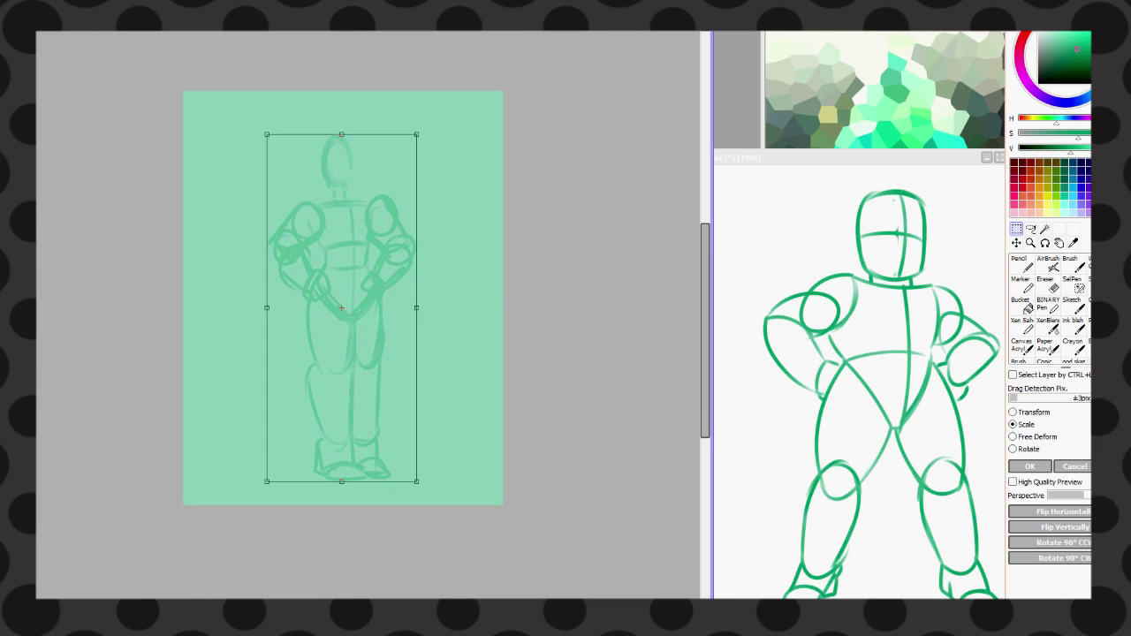
{"action": "key", "text": "Return"}
- Draw a rounded block head over the faded oval head, with vertical and horizontal face guidelines
{"action": "key", "text": "plus"}
{"action": "key", "text": "plus"}
{"action": "scroll", "coordinate": [437, 118], "scroll_direction": "up", "scroll_amount": 1}
{"action": "mouse_move", "coordinate": [295, 84]}
{"action": "left_mouse_down"}
{"action": "mouse_move", "coordinate": [394, 74]}
{"action": "mouse_move", "coordinate": [411, 190]}
{"action": "left_mouse_up"}
{"action": "mouse_move", "coordinate": [305, 71]}
{"action": "left_mouse_down"}
{"action": "mouse_move", "coordinate": [283, 216]}
{"action": "mouse_move", "coordinate": [407, 231]}
{"action": "left_mouse_up"}
{"action": "left_click_drag", "start_coordinate": [351, 69], "coordinate": [360, 225]}
{"action": "left_click_drag", "start_coordinate": [402, 102], "coordinate": [411, 225]}
{"action": "left_click_drag", "start_coordinate": [287, 165], "coordinate": [405, 151]}
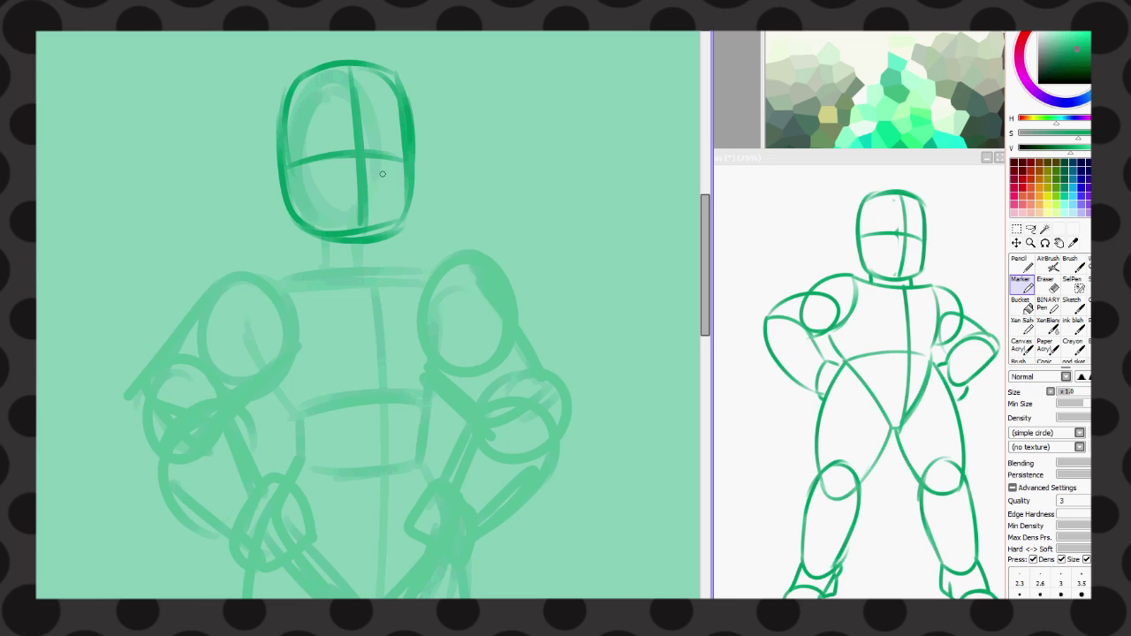
- Draw both sides of the neck and its curved base below the block head
{"action": "left_click_drag", "start_coordinate": [318, 237], "coordinate": [318, 283]}
{"action": "left_click_drag", "start_coordinate": [389, 237], "coordinate": [380, 299]}
{"action": "left_click_drag", "start_coordinate": [318, 278], "coordinate": [376, 296]}
{"action": "left_click_drag", "start_coordinate": [389, 257], "coordinate": [378, 302]}
- Try sloping shoulder and collar curves running outward from both sides of the neck
{"action": "mouse_move", "coordinate": [316, 258]}
{"action": "left_mouse_down"}
{"action": "mouse_move", "coordinate": [181, 313]}
{"action": "mouse_move", "coordinate": [168, 352]}
{"action": "left_mouse_up"}
{"action": "mouse_move", "coordinate": [358, 310]}
{"action": "left_mouse_down"}
{"action": "mouse_move", "coordinate": [256, 283]}
{"action": "mouse_move", "coordinate": [469, 276]}
{"action": "left_mouse_up"}
{"action": "left_click_drag", "start_coordinate": [257, 284], "coordinate": [386, 251]}
{"action": "mouse_move", "coordinate": [389, 252]}
{"action": "left_mouse_down"}
{"action": "mouse_move", "coordinate": [468, 274]}
{"action": "mouse_move", "coordinate": [517, 343]}
{"action": "left_mouse_up"}
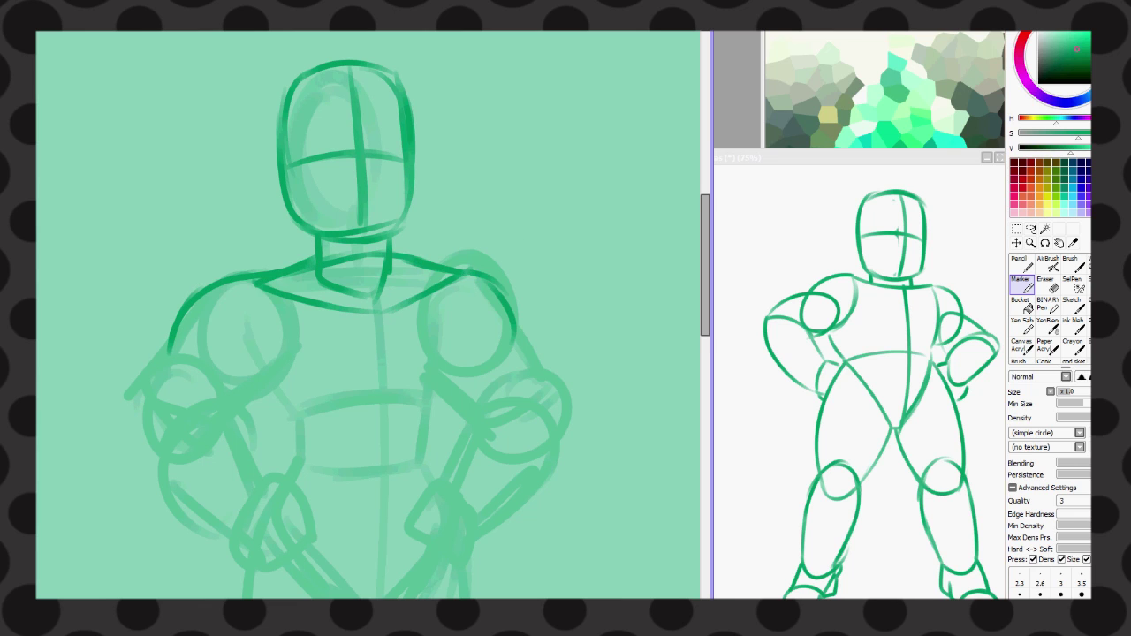
{"action": "key", "text": "Delete"}
- Draw a broad arched chest outline across the shoulders and down both sides of the ribcage
{"action": "mouse_move", "coordinate": [252, 292]}
{"action": "left_mouse_down"}
{"action": "mouse_move", "coordinate": [425, 269]}
{"action": "mouse_move", "coordinate": [453, 305]}
{"action": "mouse_move", "coordinate": [442, 393]}
{"action": "left_mouse_up"}
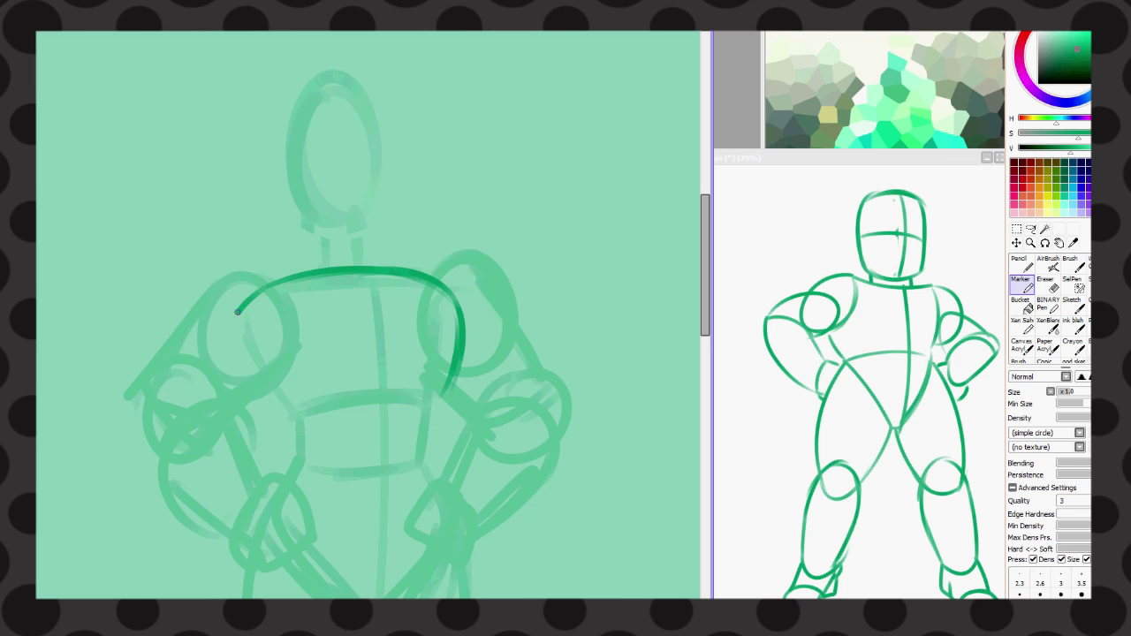
{"action": "left_click_drag", "start_coordinate": [237, 311], "coordinate": [290, 431]}
{"action": "mouse_move", "coordinate": [243, 389]}
{"action": "left_mouse_down"}
{"action": "mouse_move", "coordinate": [455, 319]}
{"action": "mouse_move", "coordinate": [446, 397]}
{"action": "left_mouse_up"}
- Draw shoulder ovals overlapping the upper corners of the chest on both sides
{"action": "left_click_drag", "start_coordinate": [288, 310], "coordinate": [265, 387]}
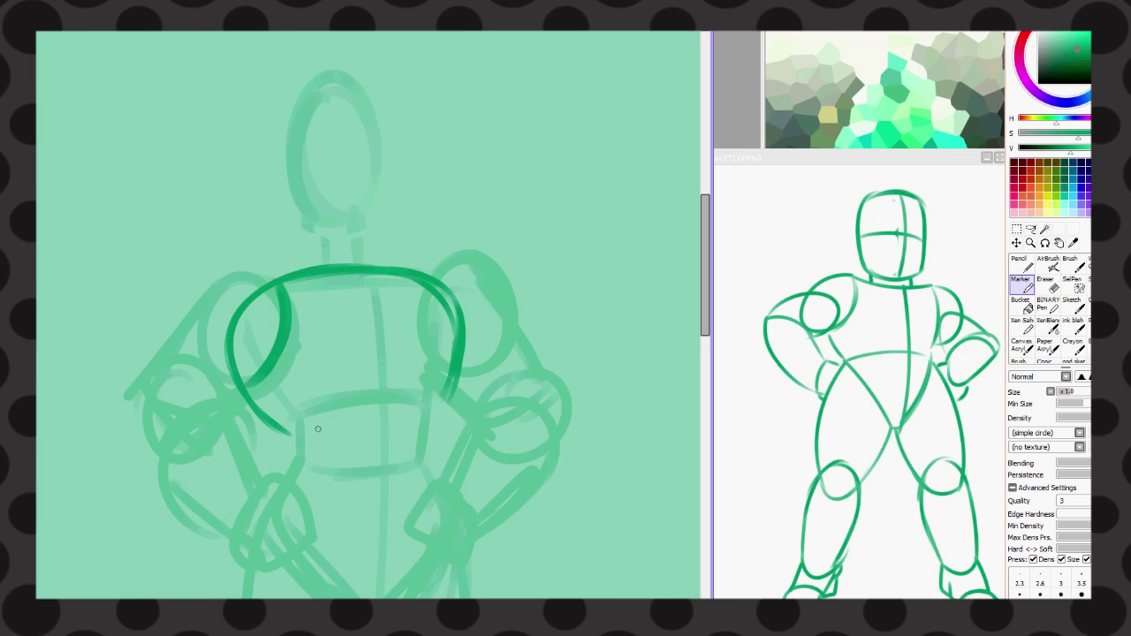
{"action": "mouse_move", "coordinate": [447, 411]}
{"action": "left_mouse_down"}
{"action": "mouse_move", "coordinate": [485, 282]}
{"action": "mouse_move", "coordinate": [468, 367]}
{"action": "left_mouse_up"}
{"action": "left_click_drag", "start_coordinate": [279, 274], "coordinate": [256, 385]}
{"action": "left_click_drag", "start_coordinate": [208, 309], "coordinate": [287, 296]}
{"action": "mouse_move", "coordinate": [424, 291]}
{"action": "left_mouse_down"}
{"action": "mouse_move", "coordinate": [481, 281]}
{"action": "mouse_move", "coordinate": [447, 364]}
{"action": "left_mouse_up"}
- Close the bottom of the ribcage with a base line and add a curved vertical centre line
{"action": "scroll", "coordinate": [371, 309], "scroll_direction": "down", "scroll_amount": 3}
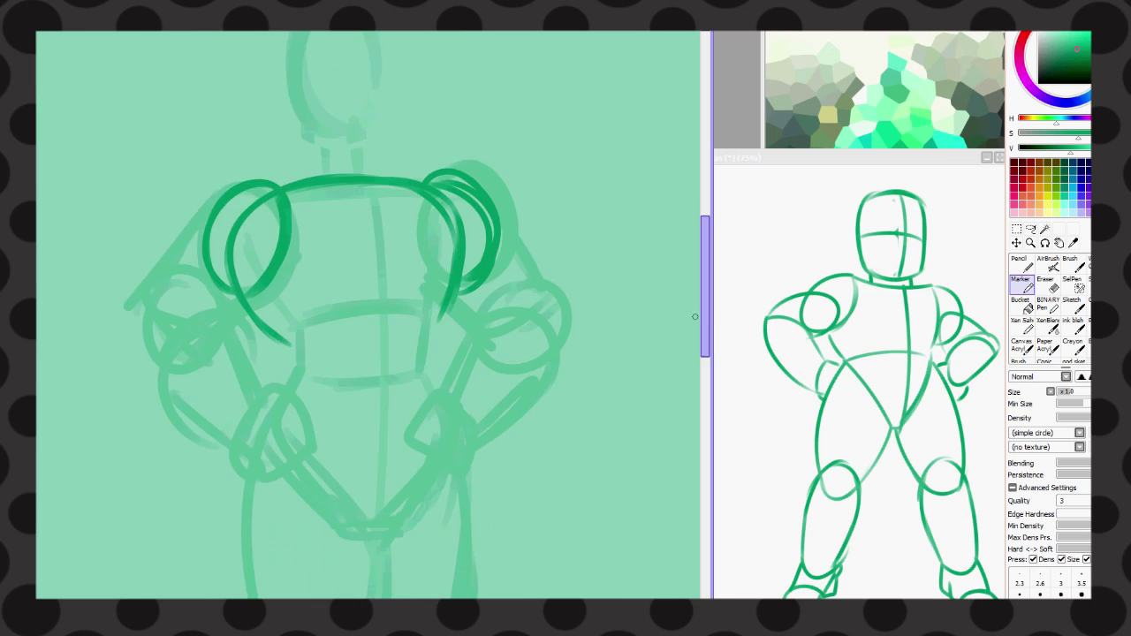
{"action": "left_click_drag", "start_coordinate": [287, 345], "coordinate": [447, 334]}
{"action": "mouse_move", "coordinate": [366, 181]}
{"action": "left_mouse_down"}
{"action": "mouse_move", "coordinate": [378, 341]}
{"action": "mouse_move", "coordinate": [289, 349]}
{"action": "left_mouse_up"}
- Draw the narrow waist band and the wide hips tapering into the pelvis point below it
{"action": "left_click_drag", "start_coordinate": [288, 368], "coordinate": [250, 407]}
{"action": "key", "text": "ctrl+z"}
{"action": "mouse_move", "coordinate": [288, 368]}
{"action": "left_mouse_down"}
{"action": "mouse_move", "coordinate": [258, 426]}
{"action": "mouse_move", "coordinate": [358, 541]}
{"action": "left_mouse_up"}
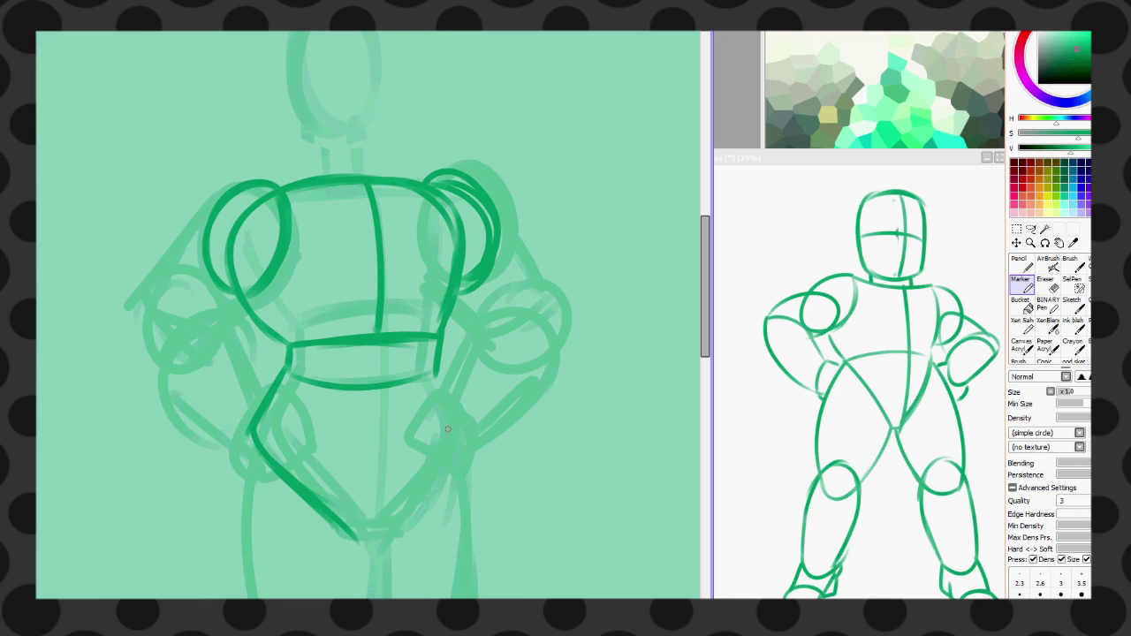
{"action": "mouse_move", "coordinate": [437, 373]}
{"action": "left_mouse_down"}
{"action": "mouse_move", "coordinate": [397, 535]}
{"action": "mouse_move", "coordinate": [359, 541]}
{"action": "left_mouse_up"}
- Draw the left-hand arm bent at the elbow, with an elbow circle and a hand on the hip
{"action": "key", "text": "ctrl+minus"}
{"action": "scroll", "coordinate": [432, 382], "scroll_direction": "up", "scroll_amount": 1}
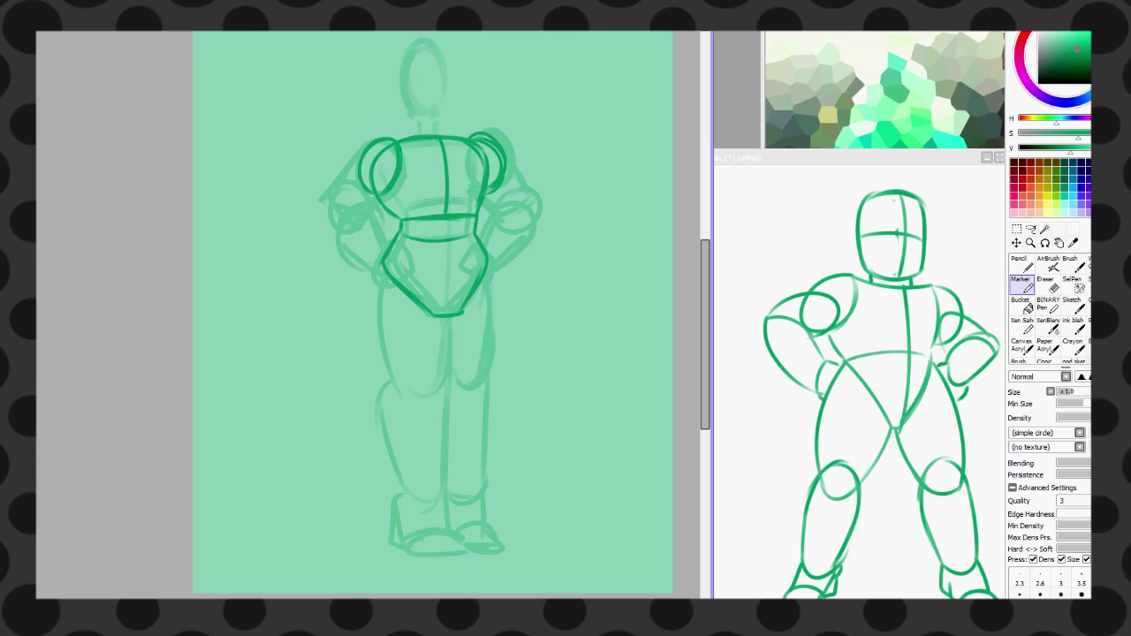
{"action": "left_click_drag", "start_coordinate": [370, 144], "coordinate": [312, 202]}
{"action": "key", "text": "ctrl+z"}
{"action": "mouse_move", "coordinate": [368, 143]}
{"action": "left_mouse_down"}
{"action": "mouse_move", "coordinate": [337, 244]}
{"action": "mouse_move", "coordinate": [310, 250]}
{"action": "mouse_move", "coordinate": [379, 270]}
{"action": "mouse_move", "coordinate": [362, 295]}
{"action": "mouse_move", "coordinate": [404, 276]}
{"action": "mouse_move", "coordinate": [415, 309]}
{"action": "left_mouse_up"}
{"action": "key", "text": "e"}
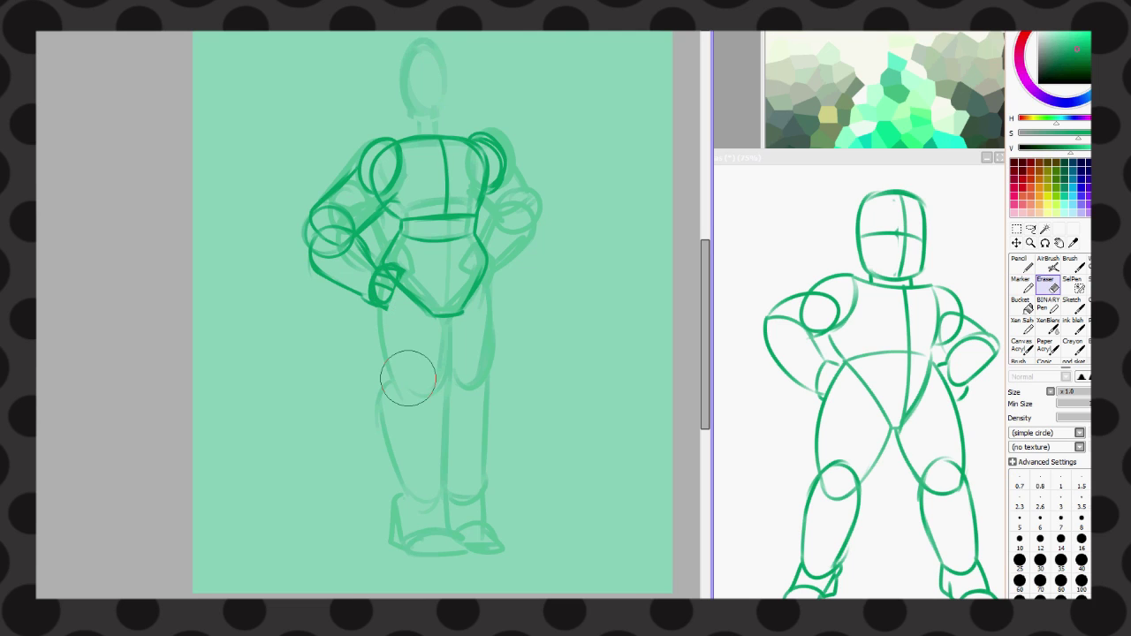
- Fit a mirrored copy of the bent arm to the opposite shoulder and hip using Free Deform
{"action": "key", "text": "e"}
{"action": "key", "text": "ctrl+t"}
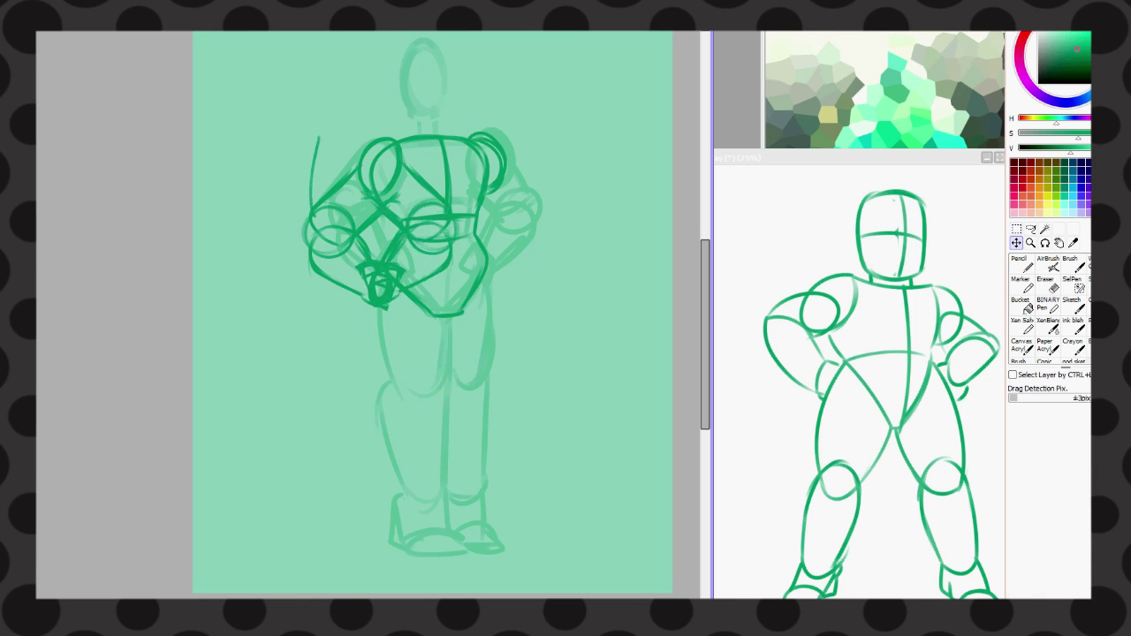
{"action": "left_click_drag", "start_coordinate": [568, 127], "coordinate": [543, 132]}
{"action": "left_click_drag", "start_coordinate": [569, 301], "coordinate": [535, 291]}
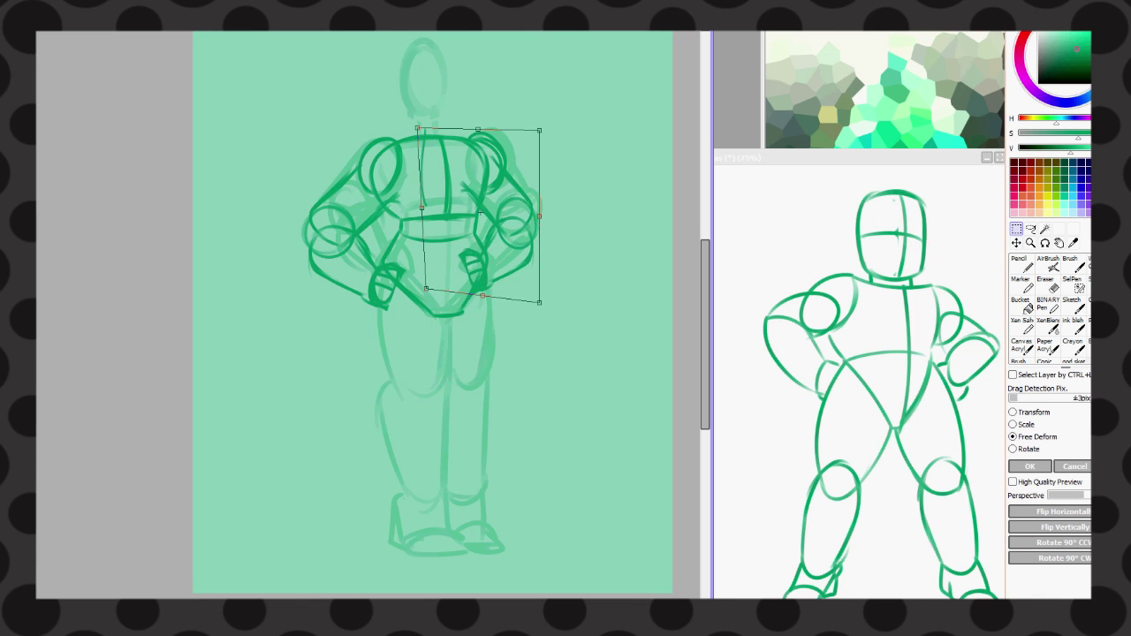
{"action": "key", "text": "Return"}
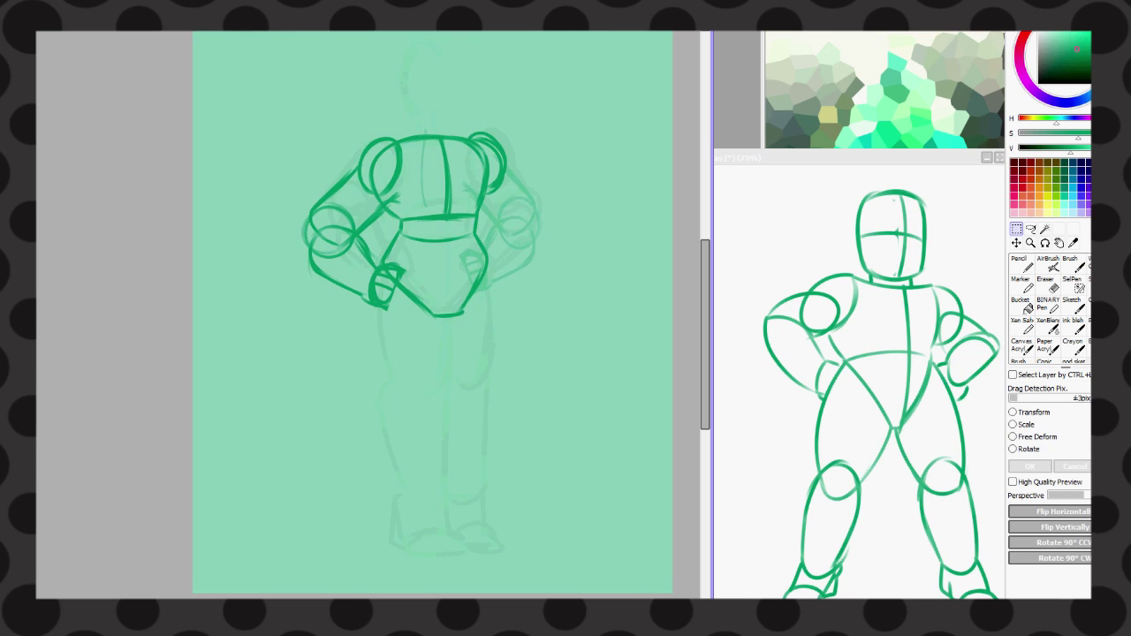
- Draw the right-hand arm over the faded guide, with its elbow circle and forearm bent toward the hip
{"action": "key", "text": "m"}
{"action": "mouse_move", "coordinate": [506, 156]}
{"action": "left_mouse_down"}
{"action": "mouse_move", "coordinate": [533, 229]}
{"action": "mouse_move", "coordinate": [491, 299]}
{"action": "left_mouse_up"}
{"action": "left_click_drag", "start_coordinate": [534, 240], "coordinate": [503, 308]}
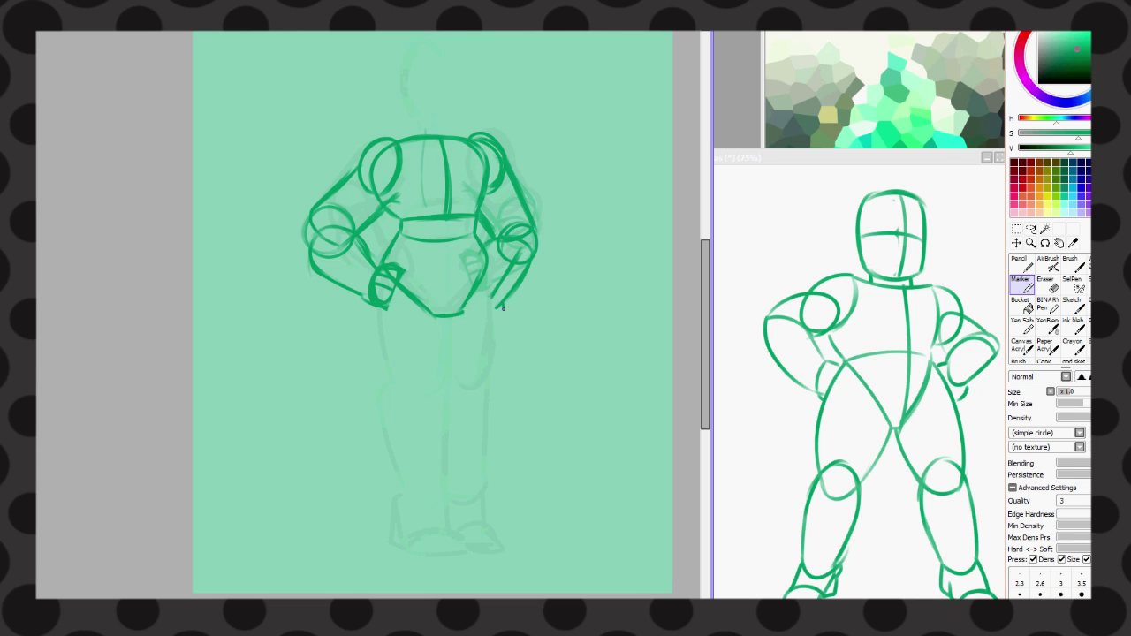
{"action": "key", "text": "ctrl+z"}
{"action": "mouse_move", "coordinate": [525, 265]}
{"action": "left_mouse_down"}
{"action": "mouse_move", "coordinate": [493, 304]}
{"action": "mouse_move", "coordinate": [504, 345]}
{"action": "left_mouse_up"}
- Draw the full, rounded outer and inner contours of both thighs from the hips down to the knees
{"action": "left_click_drag", "start_coordinate": [373, 272], "coordinate": [357, 337]}
{"action": "left_click_drag", "start_coordinate": [506, 299], "coordinate": [513, 350]}
{"action": "left_click_drag", "start_coordinate": [362, 292], "coordinate": [354, 372]}
{"action": "left_click_drag", "start_coordinate": [422, 306], "coordinate": [447, 406]}
{"action": "left_click_drag", "start_coordinate": [497, 301], "coordinate": [509, 398]}
{"action": "left_click_drag", "start_coordinate": [353, 311], "coordinate": [408, 420]}
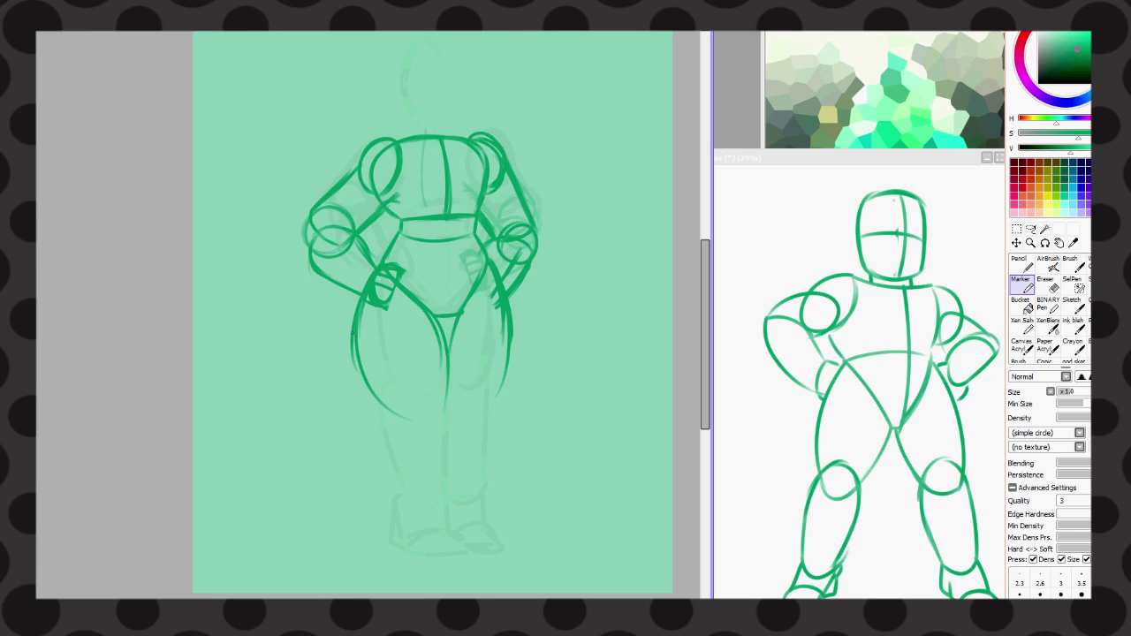
{"action": "left_click_drag", "start_coordinate": [360, 362], "coordinate": [447, 430]}
{"action": "left_click_drag", "start_coordinate": [509, 336], "coordinate": [450, 433]}
{"action": "left_click_drag", "start_coordinate": [502, 365], "coordinate": [443, 438]}
- Erase the hand lines overlapping the hip and upper thigh
{"action": "key", "text": "e"}
{"action": "left_click_drag", "start_coordinate": [380, 269], "coordinate": [415, 314]}
{"action": "left_click_drag", "start_coordinate": [496, 287], "coordinate": [488, 301]}
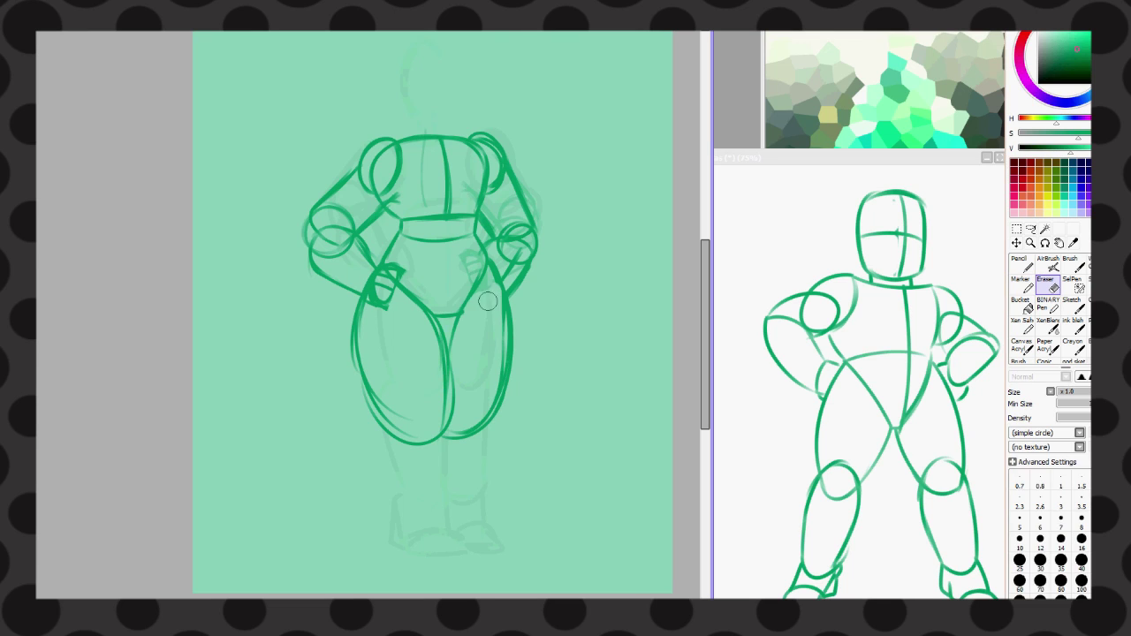
{"action": "key", "text": "ctrl+z"}
{"action": "key", "text": "ctrl+y"}
{"action": "key", "text": "ctrl+z"}
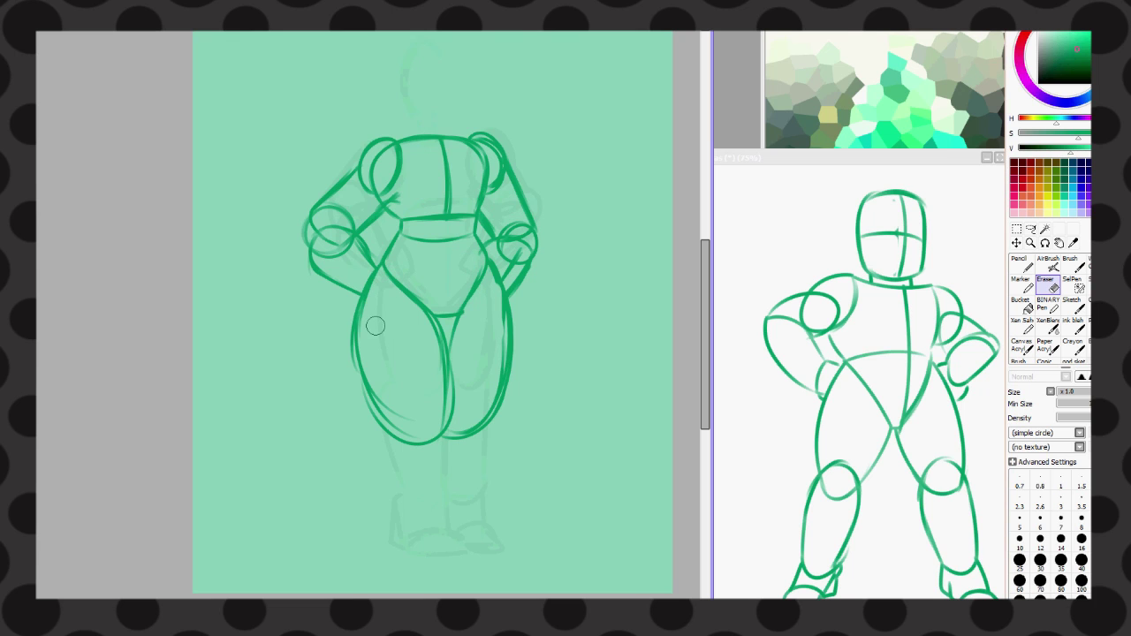
{"action": "key", "text": "e"}
- Try long tapering lower-leg contours below both thighs, and undo them
{"action": "scroll", "coordinate": [433, 310], "scroll_direction": "up", "scroll_amount": 1}
{"action": "scroll", "coordinate": [433, 354], "scroll_direction": "down", "scroll_amount": 2}
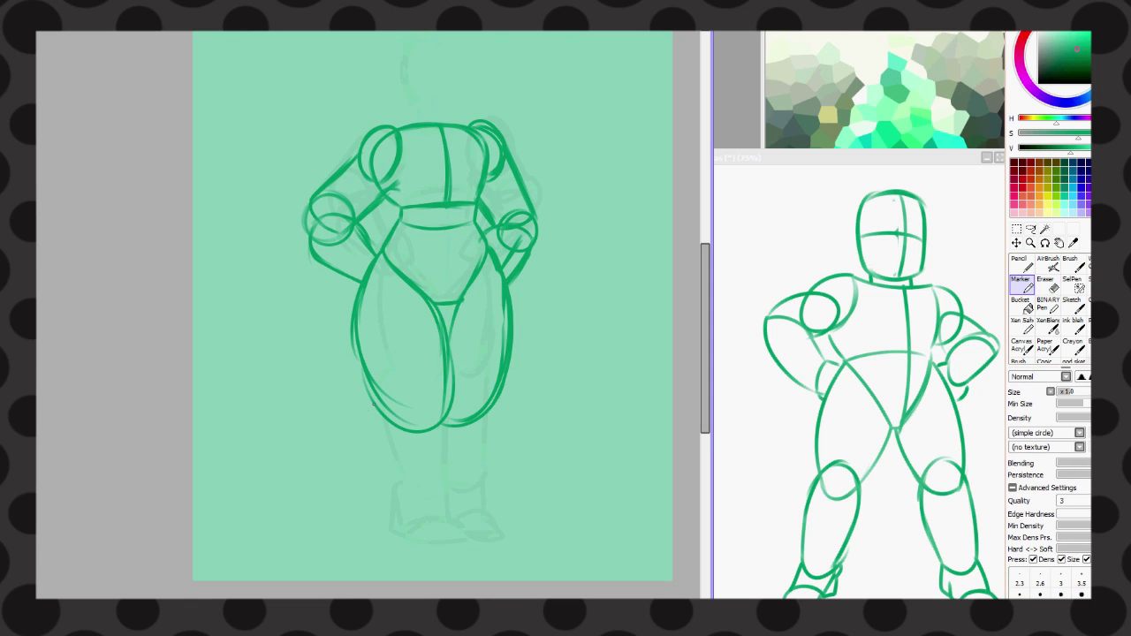
{"action": "left_click_drag", "start_coordinate": [371, 403], "coordinate": [411, 555]}
{"action": "left_click_drag", "start_coordinate": [450, 419], "coordinate": [452, 542]}
{"action": "mouse_move", "coordinate": [371, 404]}
{"action": "left_mouse_down"}
{"action": "mouse_move", "coordinate": [446, 550]}
{"action": "mouse_move", "coordinate": [449, 524]}
{"action": "left_mouse_up"}
{"action": "scroll", "coordinate": [442, 531], "scroll_direction": "down", "scroll_amount": 5}
{"action": "left_click_drag", "start_coordinate": [495, 330], "coordinate": [493, 455]}
{"action": "left_click_drag", "start_coordinate": [493, 341], "coordinate": [482, 481]}
{"action": "left_click_drag", "start_coordinate": [506, 290], "coordinate": [503, 385]}
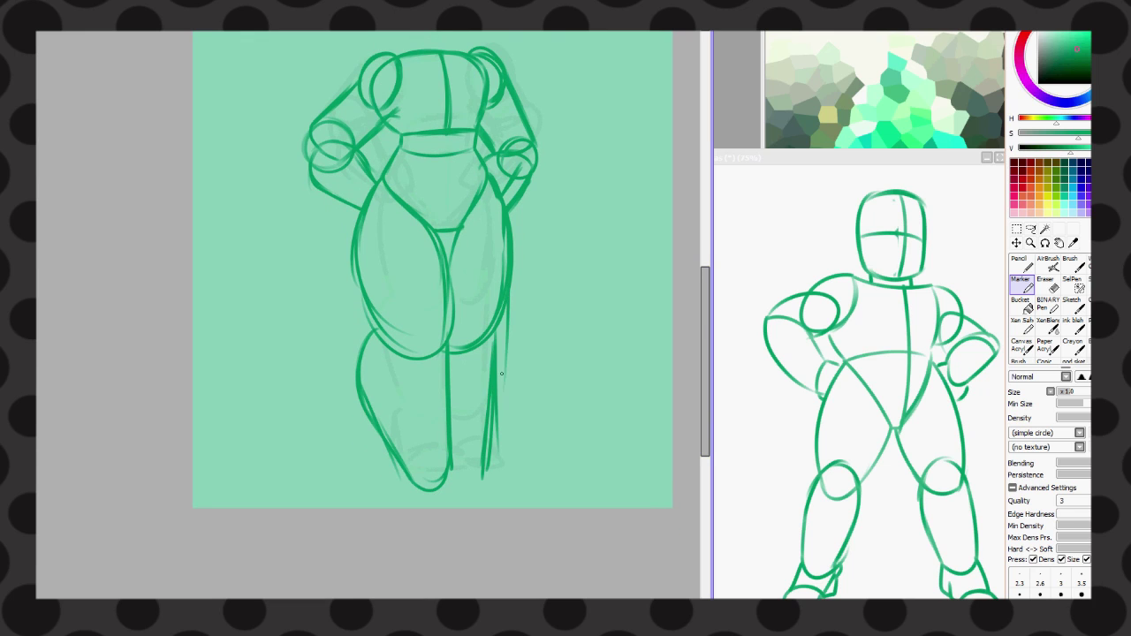
{"action": "key", "text": "ctrl+z"}
{"action": "key", "text": "ctrl+z"}
{"action": "key", "text": "ctrl+z"}
{"action": "scroll", "coordinate": [498, 374], "scroll_direction": "down", "scroll_amount": 1}
{"action": "scroll", "coordinate": [571, 396], "scroll_direction": "down", "scroll_amount": 1}
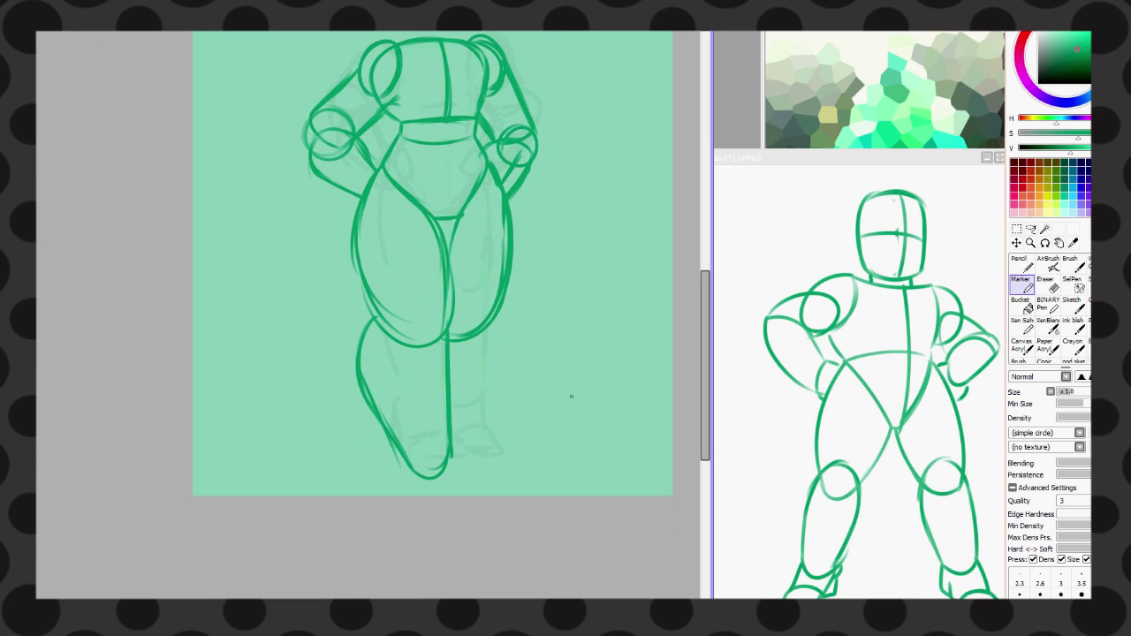
{"action": "key", "text": "ctrl+z"}
{"action": "key", "text": "ctrl+z"}
- Bring back the block head and neck and position them above the chest
{"action": "scroll", "coordinate": [434, 265], "scroll_direction": "up", "scroll_amount": 6}
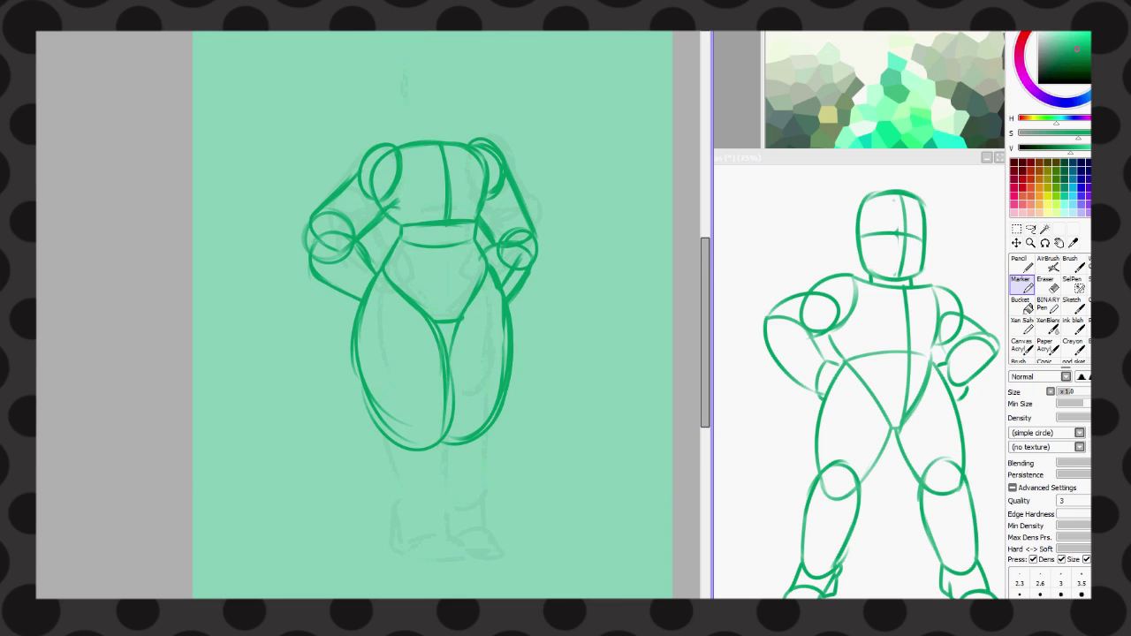
{"action": "scroll", "coordinate": [433, 318], "scroll_direction": "up", "scroll_amount": 6}
{"action": "key", "text": "ctrl+y"}
{"action": "mouse_move", "coordinate": [469, 258]}
{"action": "left_mouse_down"}
{"action": "mouse_move", "coordinate": [397, 246]}
{"action": "mouse_move", "coordinate": [354, 265]}
{"action": "left_mouse_up"}
{"action": "key", "text": "ctrl"}
{"action": "left_click_drag", "start_coordinate": [432, 186], "coordinate": [442, 145]}
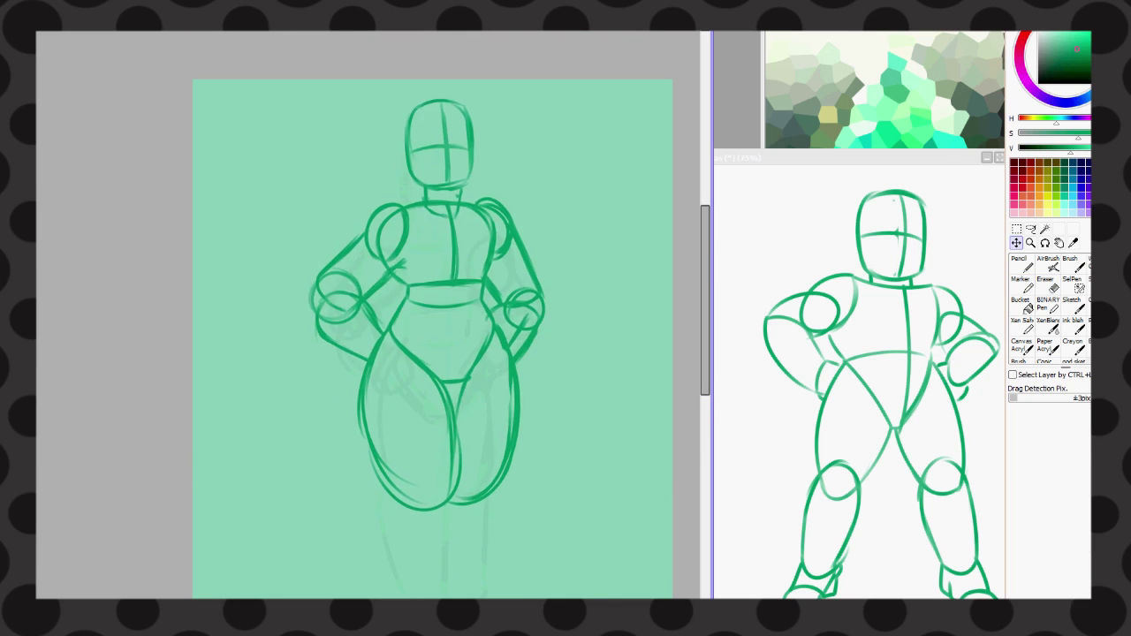
- Draw a knee oval at the base of the left-hand thigh and a tapering lower leg below it
{"action": "scroll", "coordinate": [433, 318], "scroll_direction": "down", "scroll_amount": 3}
{"action": "left_click_drag", "start_coordinate": [372, 394], "coordinate": [343, 470]}
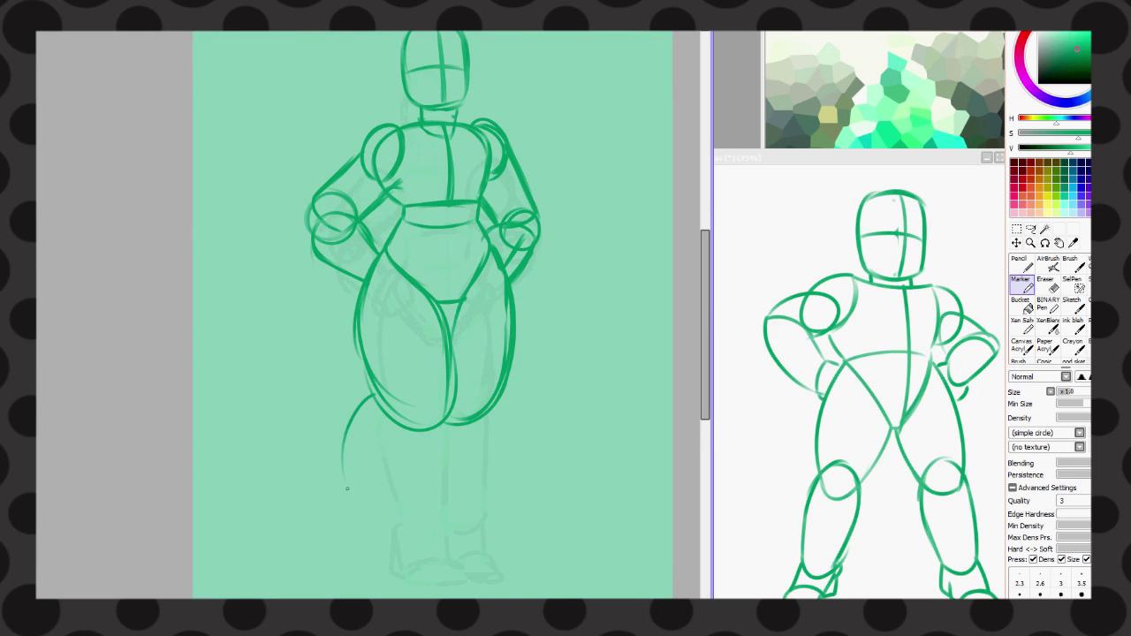
{"action": "key", "text": "ctrl+z"}
{"action": "left_click_drag", "start_coordinate": [424, 384], "coordinate": [389, 415]}
{"action": "left_click_drag", "start_coordinate": [458, 426], "coordinate": [451, 530]}
{"action": "left_click_drag", "start_coordinate": [382, 423], "coordinate": [433, 543]}
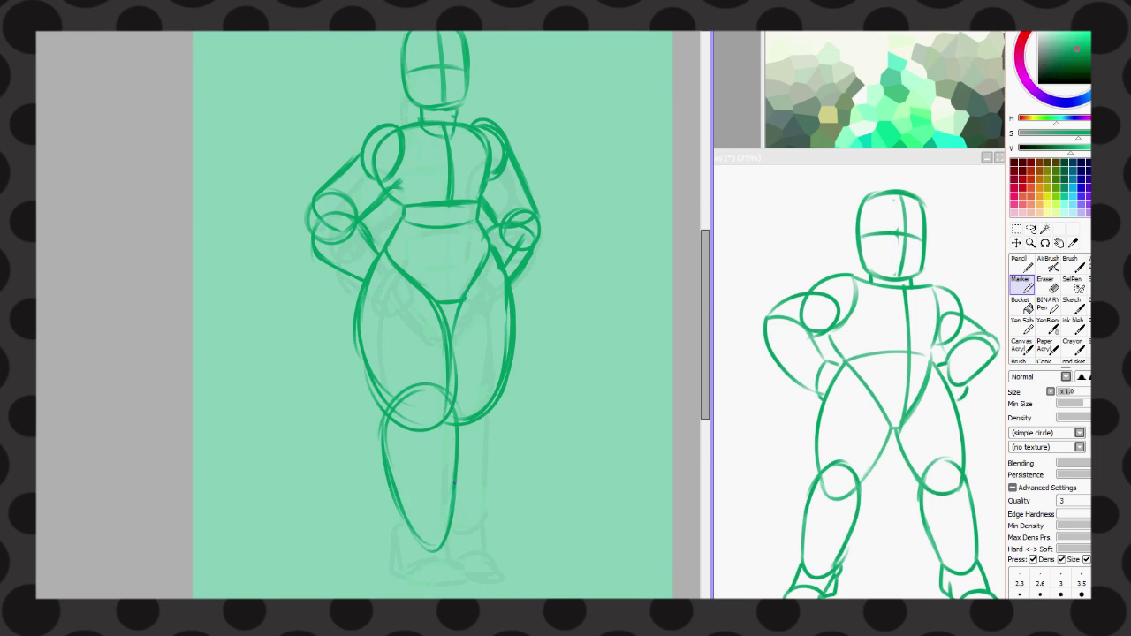
- Draw the matching tapered contours of the right-hand lower leg down to the ankle
{"action": "scroll", "coordinate": [433, 318], "scroll_direction": "down", "scroll_amount": 4}
{"action": "left_click_drag", "start_coordinate": [502, 287], "coordinate": [478, 428]}
{"action": "left_click_drag", "start_coordinate": [451, 370], "coordinate": [468, 442]}
{"action": "scroll", "coordinate": [433, 318], "scroll_direction": "up", "scroll_amount": 3}
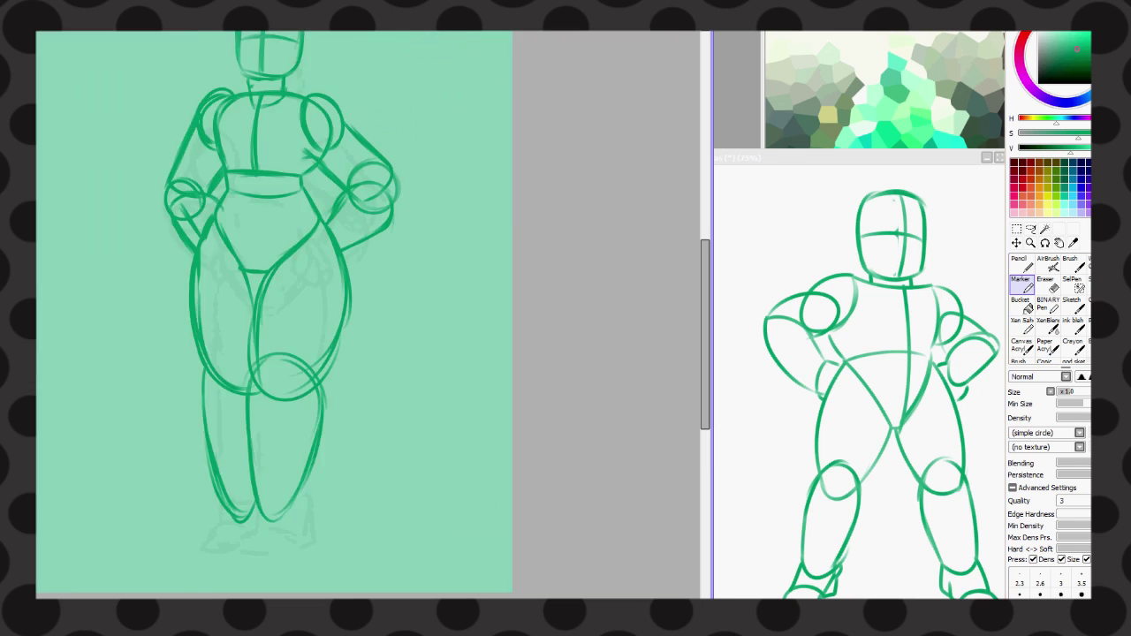
- Draw both ankles and block-shaped feet with rounded toes beneath the lower legs
{"action": "mouse_move", "coordinate": [408, 500]}
{"action": "left_mouse_down"}
{"action": "mouse_move", "coordinate": [399, 535]}
{"action": "mouse_move", "coordinate": [419, 567]}
{"action": "mouse_move", "coordinate": [467, 582]}
{"action": "left_mouse_up"}
{"action": "left_click_drag", "start_coordinate": [394, 511], "coordinate": [392, 562]}
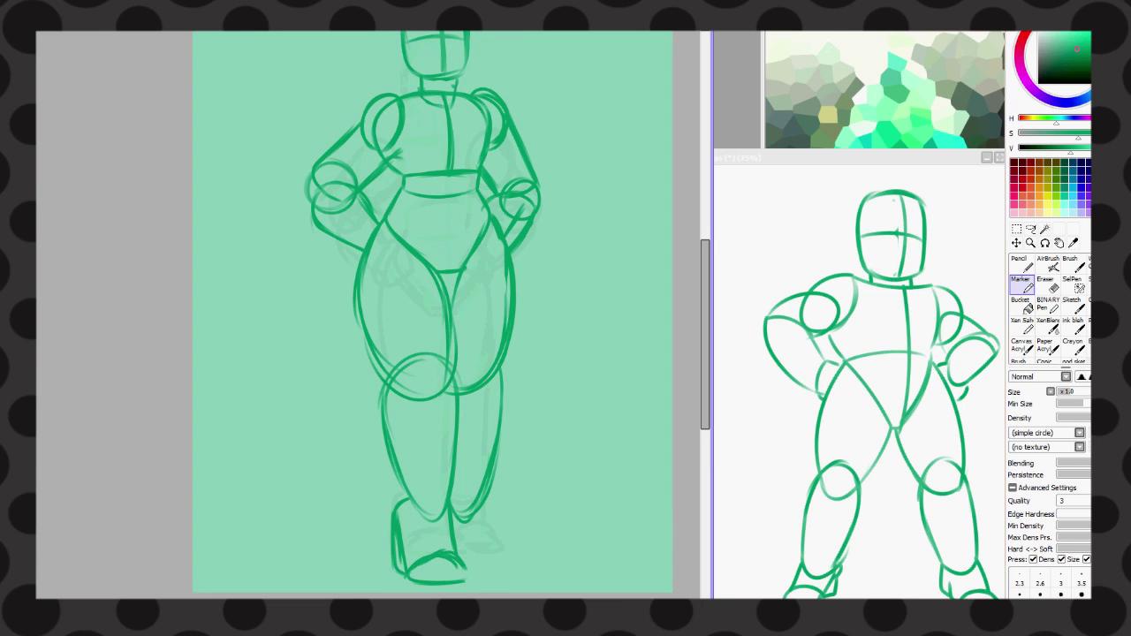
{"action": "left_click_drag", "start_coordinate": [426, 499], "coordinate": [442, 555]}
{"action": "left_click_drag", "start_coordinate": [461, 502], "coordinate": [495, 565]}
{"action": "mouse_move", "coordinate": [408, 481]}
{"action": "left_mouse_down"}
{"action": "mouse_move", "coordinate": [458, 585]}
{"action": "mouse_move", "coordinate": [507, 565]}
{"action": "left_mouse_up"}
{"action": "left_click_drag", "start_coordinate": [438, 583], "coordinate": [505, 579]}
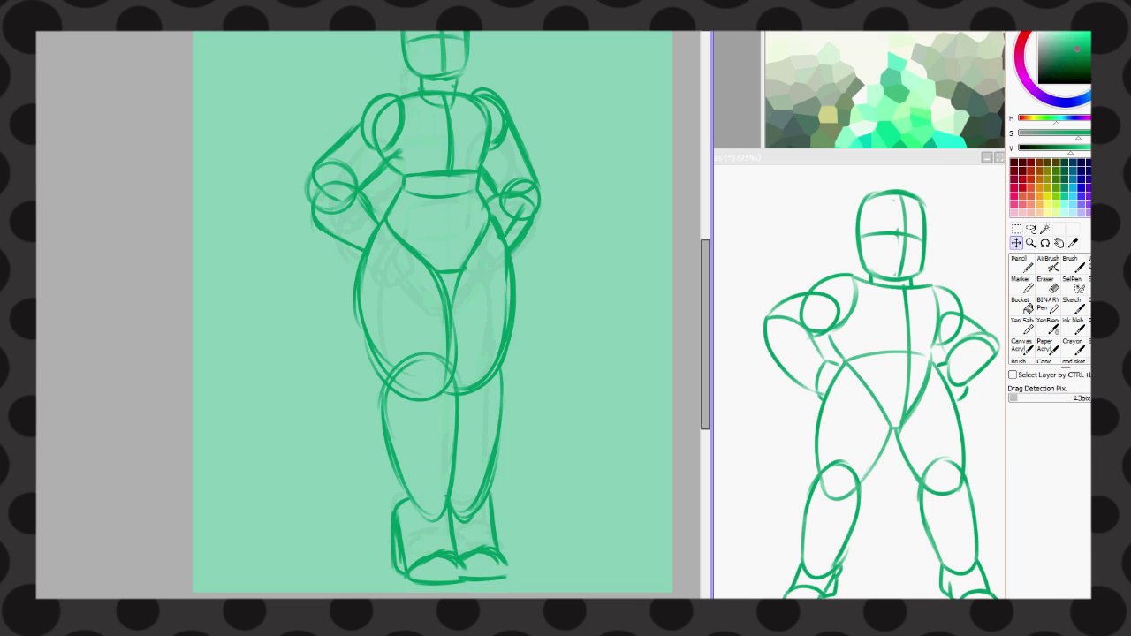
- Lasso both legs from the hips down and scale them slightly wider
{"action": "scroll", "coordinate": [433, 318], "scroll_direction": "up", "scroll_amount": 2}
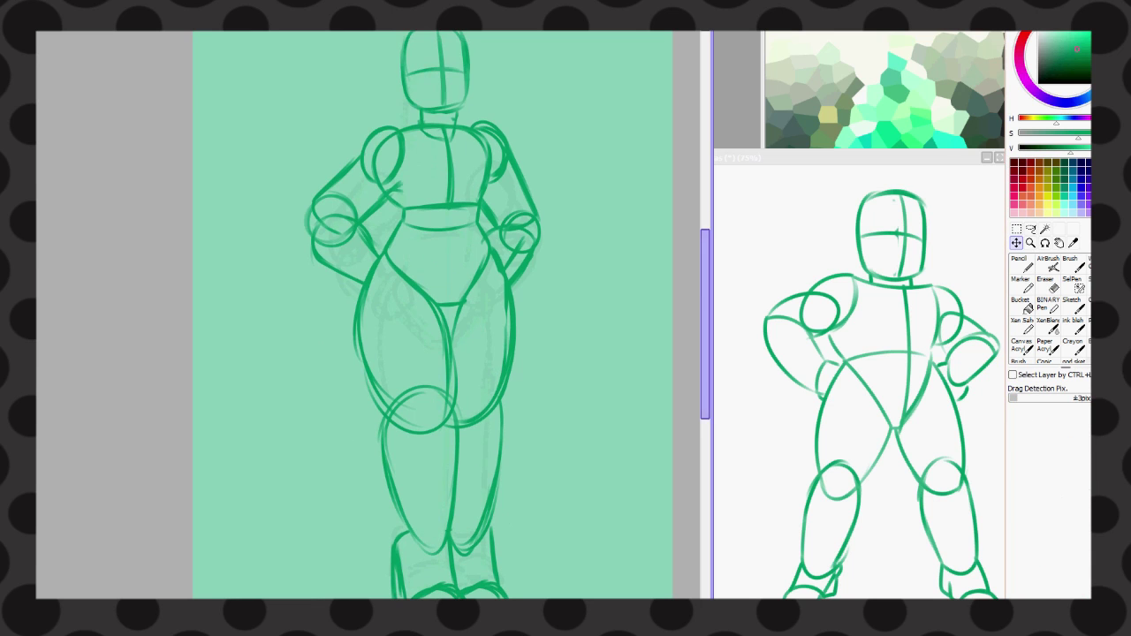
{"action": "key", "text": "l"}
{"action": "mouse_move", "coordinate": [380, 258]}
{"action": "left_mouse_down"}
{"action": "mouse_move", "coordinate": [371, 597]}
{"action": "mouse_move", "coordinate": [455, 305]}
{"action": "left_mouse_up"}
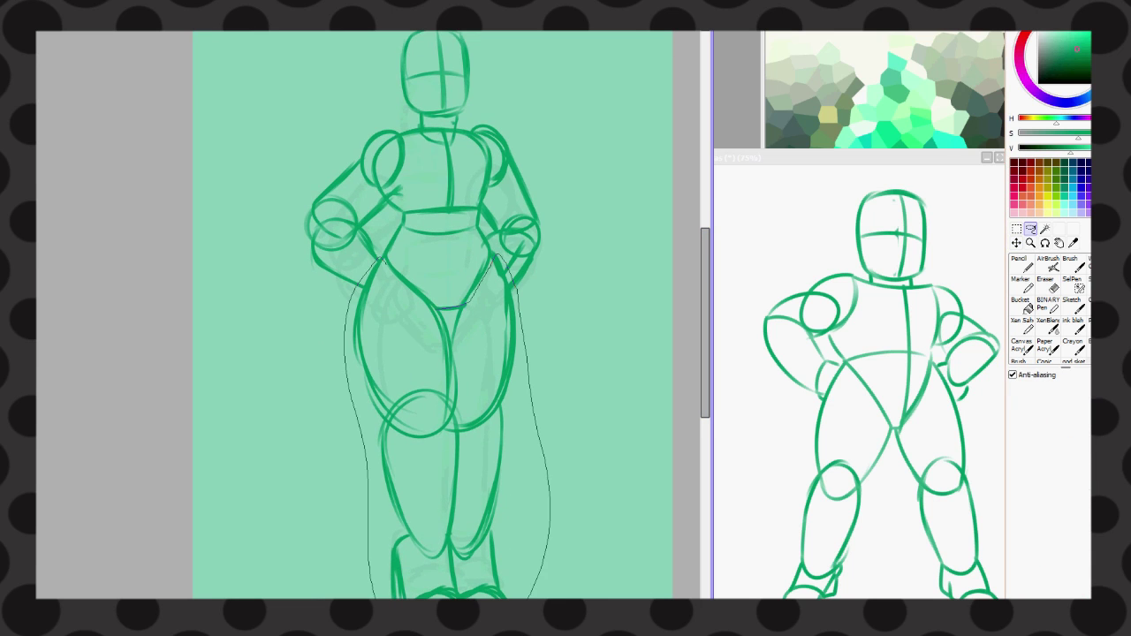
{"action": "key", "text": "ctrl+t"}
{"action": "left_click_drag", "start_coordinate": [517, 424], "coordinate": [525, 424]}
{"action": "key", "text": "Return"}
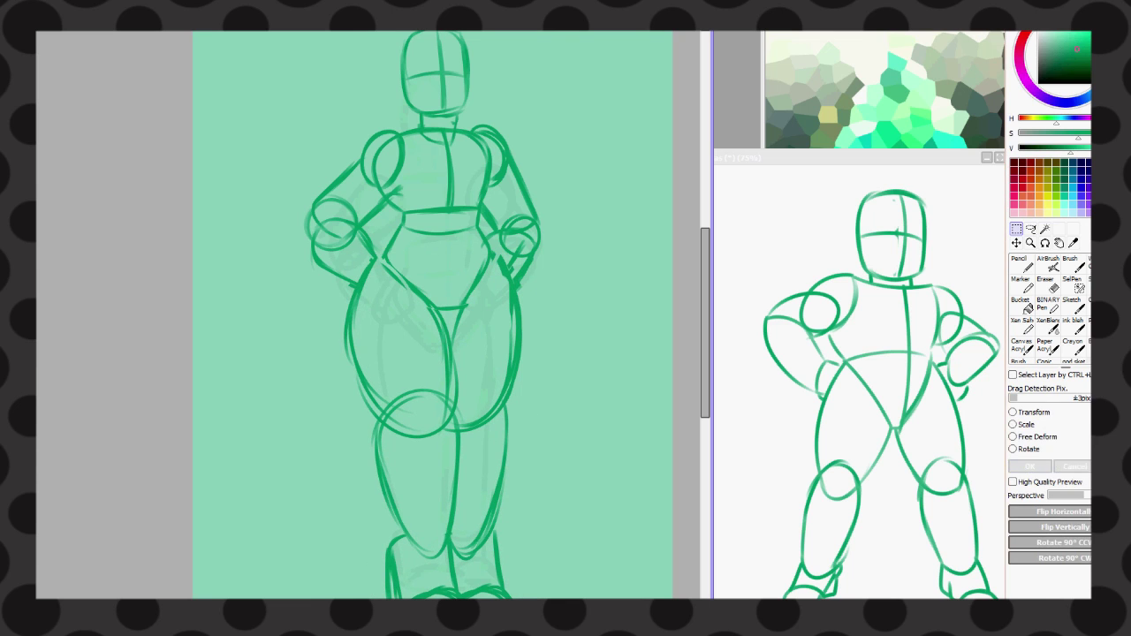
- Lasso the torso together with both arms and scale them slightly wider
{"action": "key", "text": "l"}
{"action": "mouse_move", "coordinate": [347, 89]}
{"action": "left_mouse_down"}
{"action": "mouse_move", "coordinate": [380, 234]}
{"action": "mouse_move", "coordinate": [565, 266]}
{"action": "mouse_move", "coordinate": [371, 102]}
{"action": "left_mouse_up"}
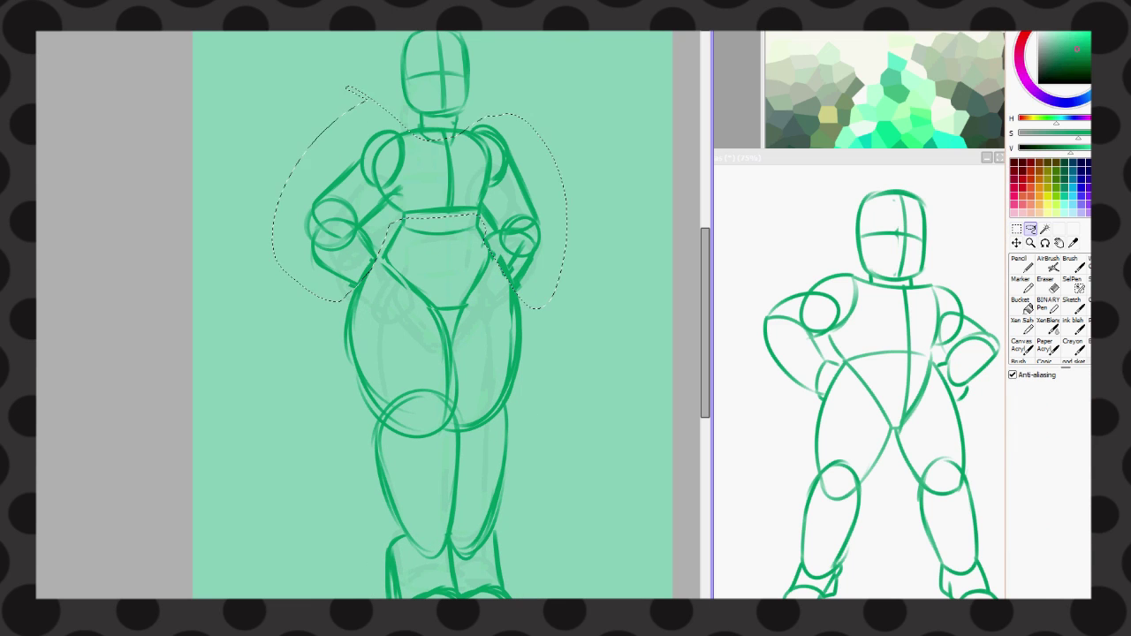
{"action": "key", "text": "ctrl+t"}
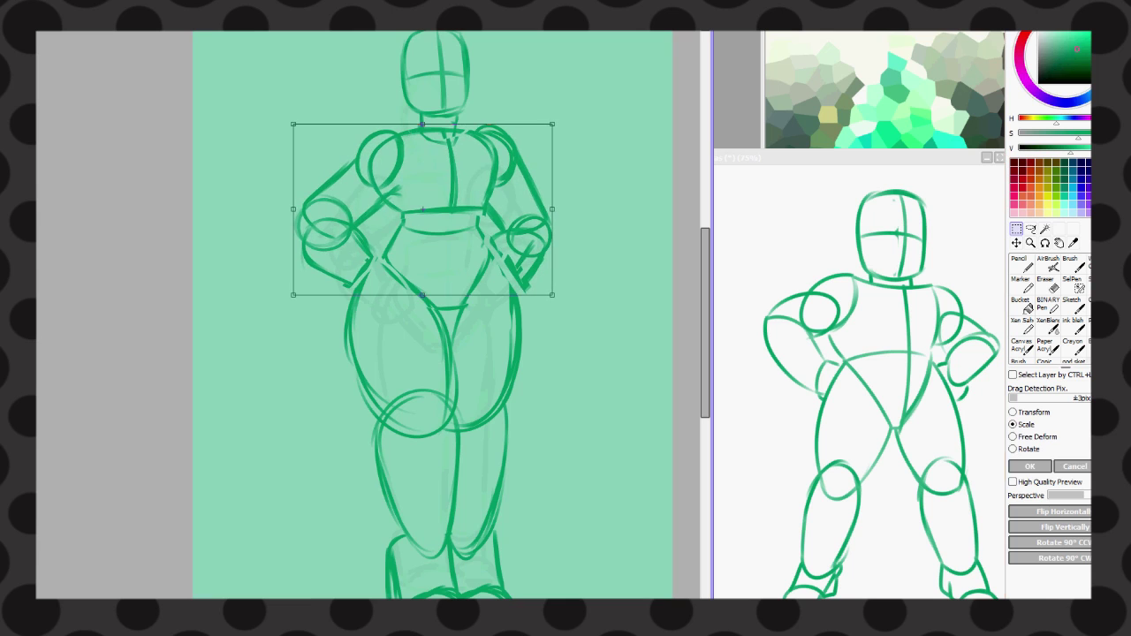
{"action": "key", "text": "Return"}
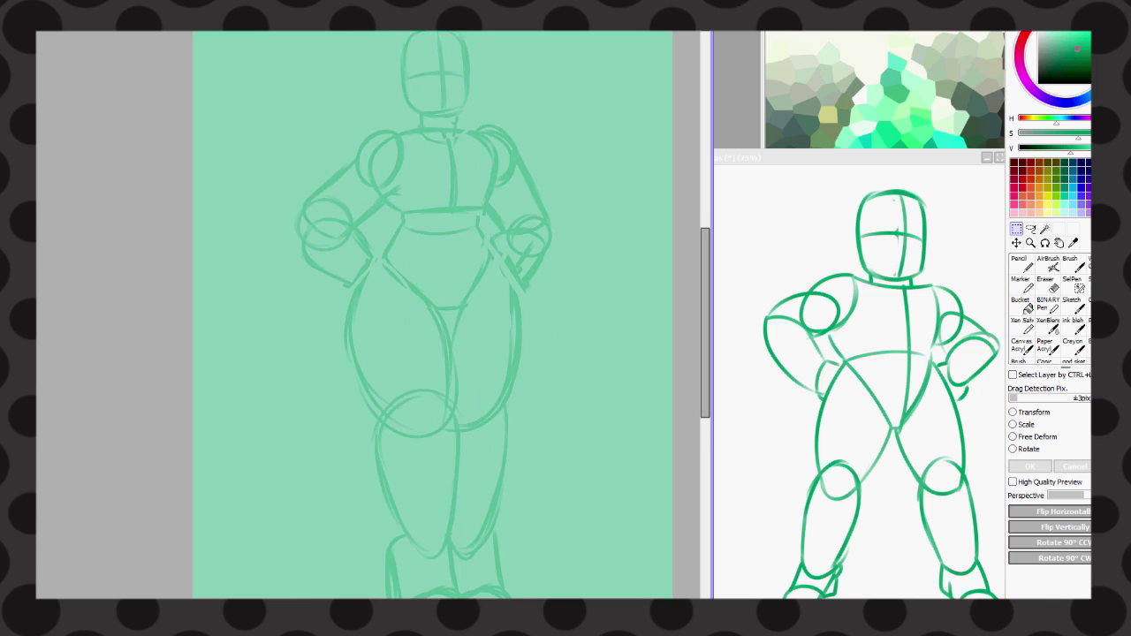
{"action": "key", "text": "ctrl+t"}
{"action": "key", "text": "Return"}
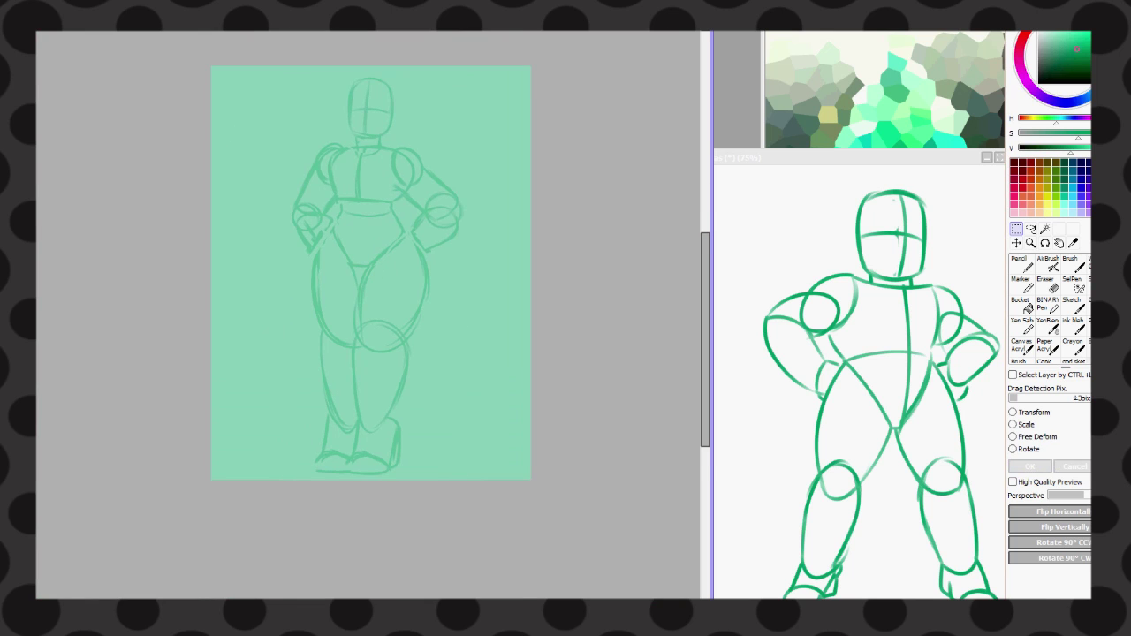
- Mirror the canvas view and rotate the whole figure sketch slightly
{"action": "scroll", "coordinate": [368, 314], "scroll_direction": "up", "scroll_amount": 1}
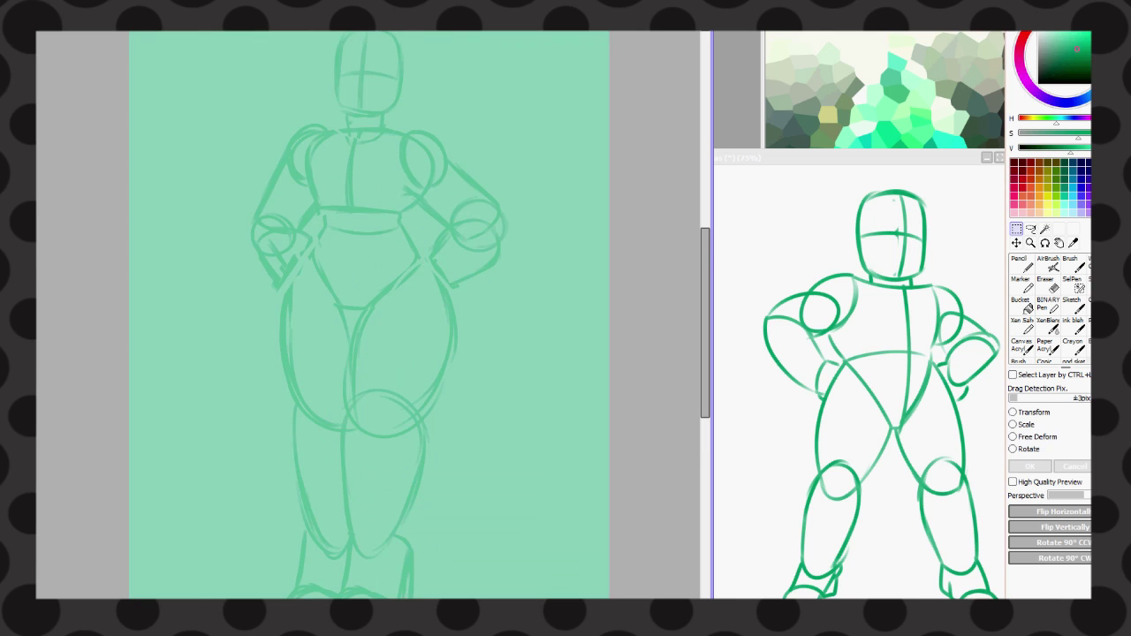
{"action": "key", "text": "b"}
{"action": "key", "text": "ctrl+t"}
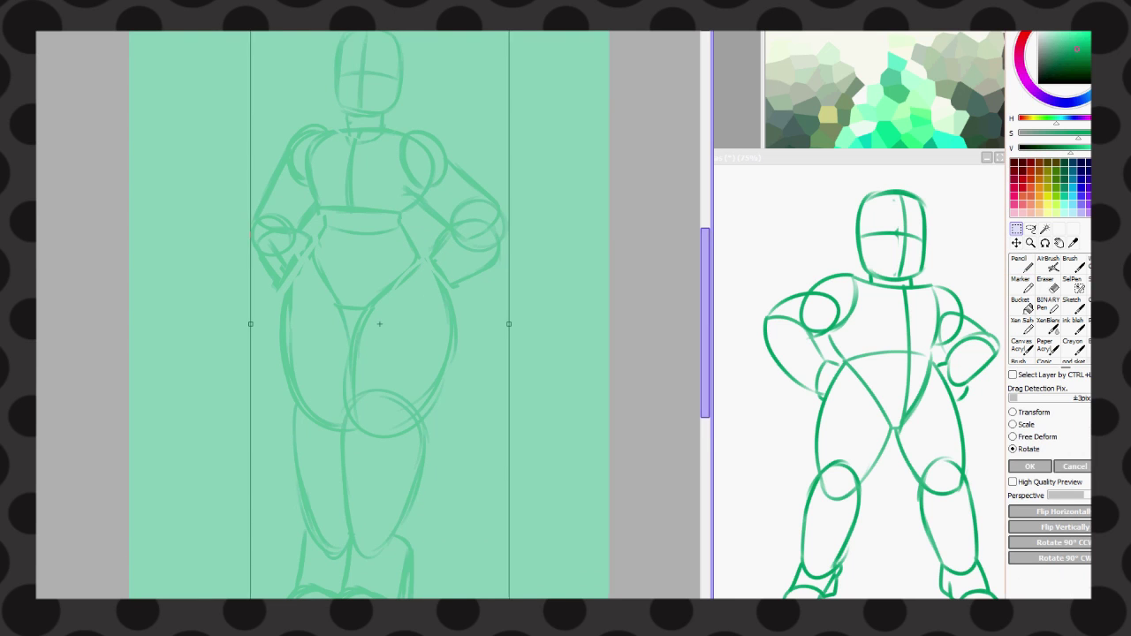
{"action": "key", "text": "Return"}
- Select the hips and legs and reshape them with Free Deform so the legs narrow slightly
{"action": "scroll", "coordinate": [367, 314], "scroll_direction": "down", "scroll_amount": 1}
{"action": "mouse_move", "coordinate": [407, 202]}
{"action": "left_mouse_down"}
{"action": "mouse_move", "coordinate": [354, 592]}
{"action": "mouse_move", "coordinate": [292, 213]}
{"action": "mouse_move", "coordinate": [310, 203]}
{"action": "left_mouse_up"}
{"action": "key", "text": "ctrl+t"}
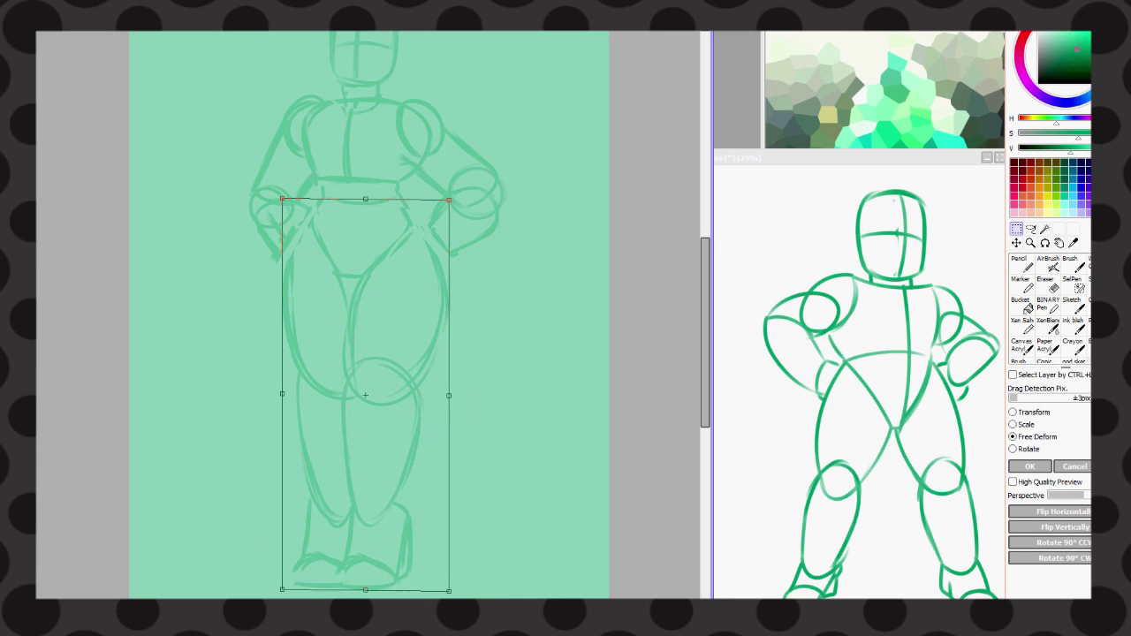
{"action": "key", "text": "Return"}
- Scale the whole figure sketch down to leave empty canvas above the head
{"action": "scroll", "coordinate": [367, 314], "scroll_direction": "up", "scroll_amount": 1}
{"action": "key", "text": "ctrl+t"}
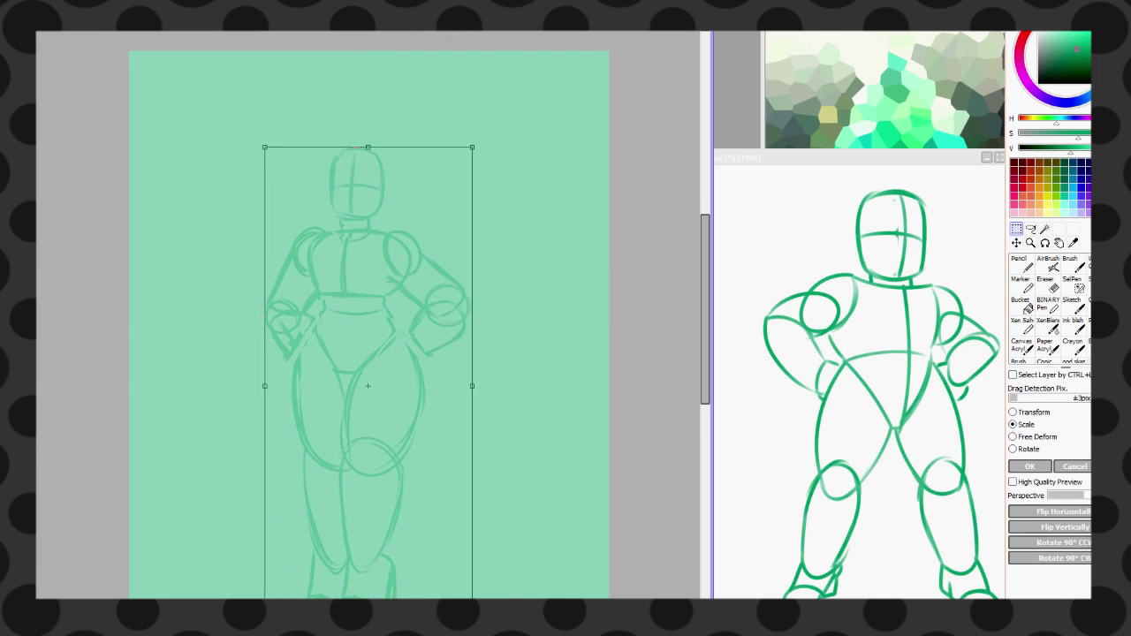
{"action": "key", "text": "Return"}
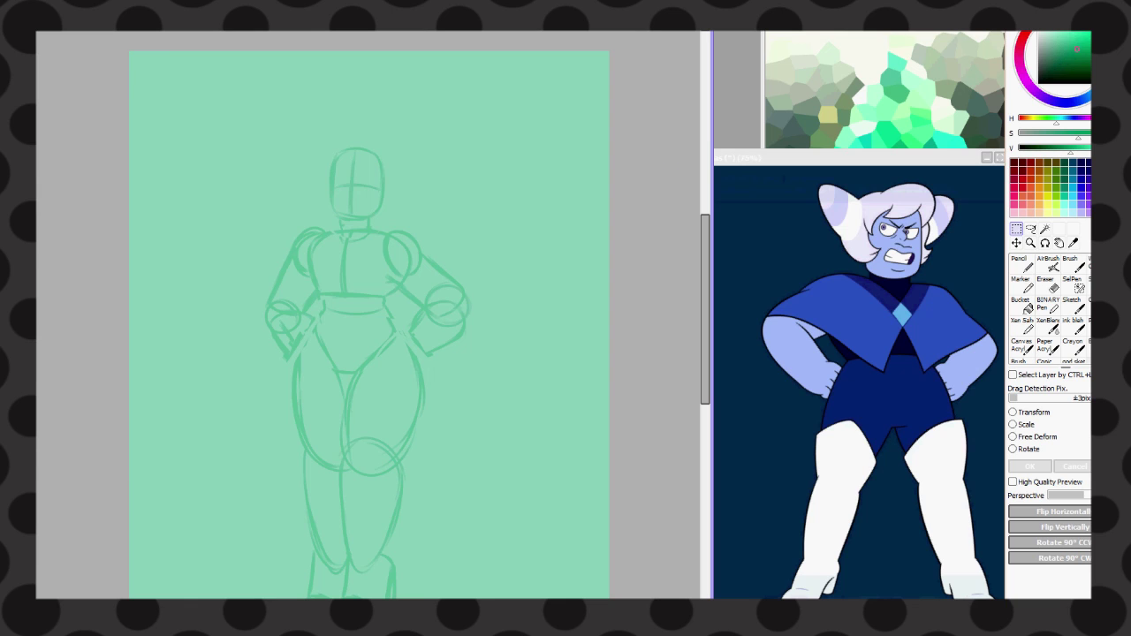
- With the Marker, draw two large oval eyes and a small round nose over the head guidelines
{"action": "scroll", "coordinate": [367, 315], "scroll_direction": "up", "scroll_amount": 3}
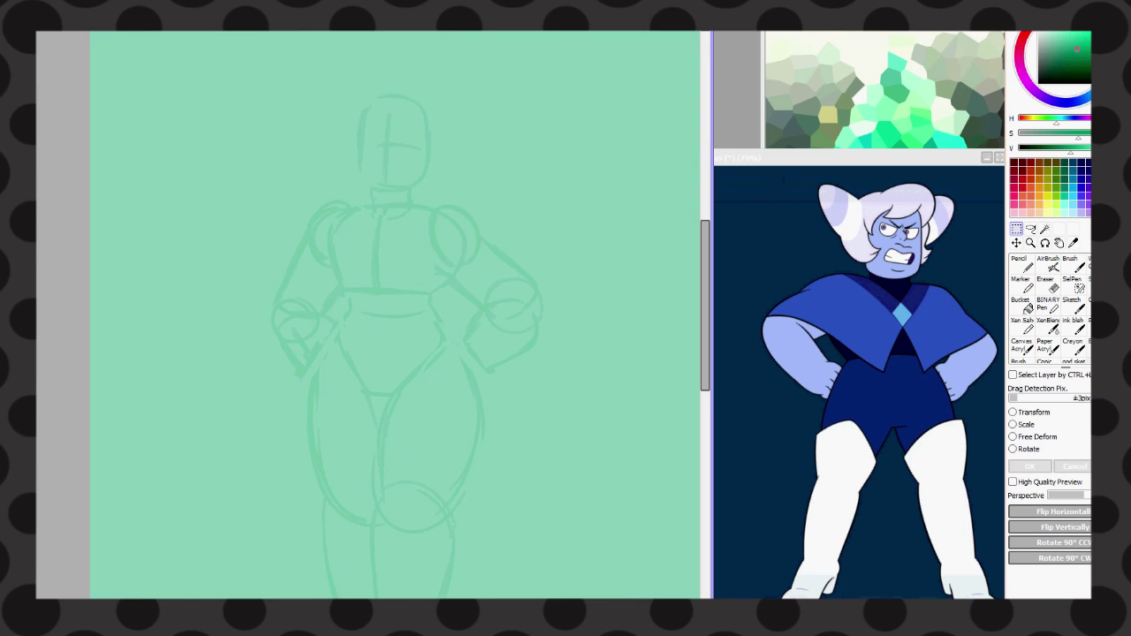
{"action": "key", "text": "m"}
{"action": "scroll", "coordinate": [398, 84], "scroll_direction": "up", "scroll_amount": 3}
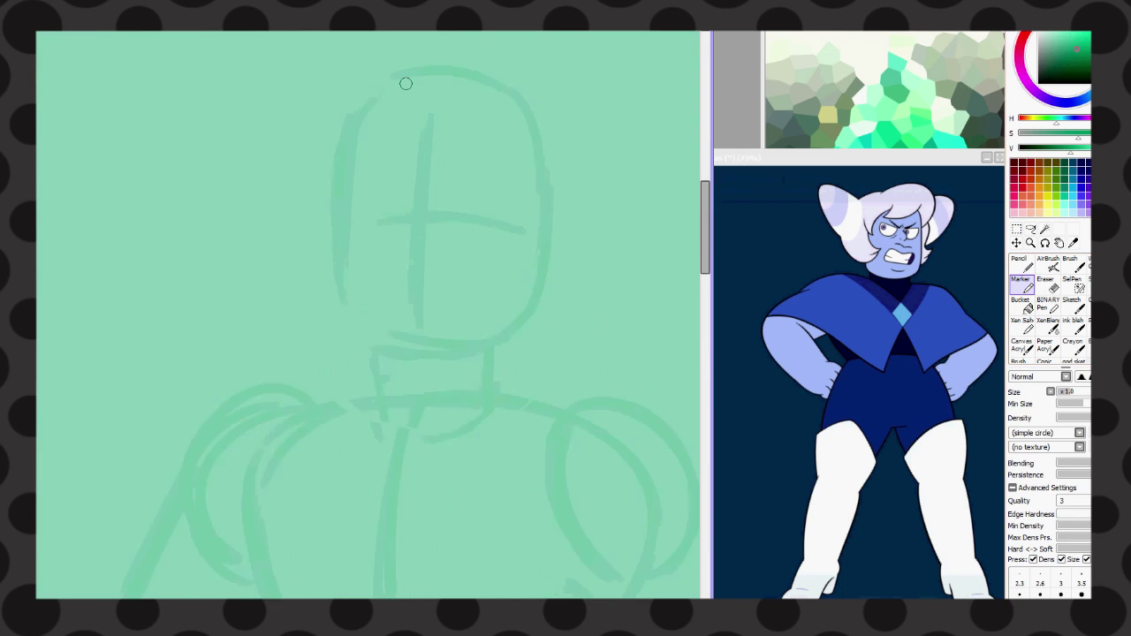
{"action": "left_click_drag", "start_coordinate": [344, 269], "coordinate": [369, 283]}
{"action": "left_click_drag", "start_coordinate": [372, 185], "coordinate": [416, 265]}
{"action": "left_click_drag", "start_coordinate": [469, 256], "coordinate": [530, 287]}
{"action": "left_click_drag", "start_coordinate": [433, 270], "coordinate": [433, 329]}
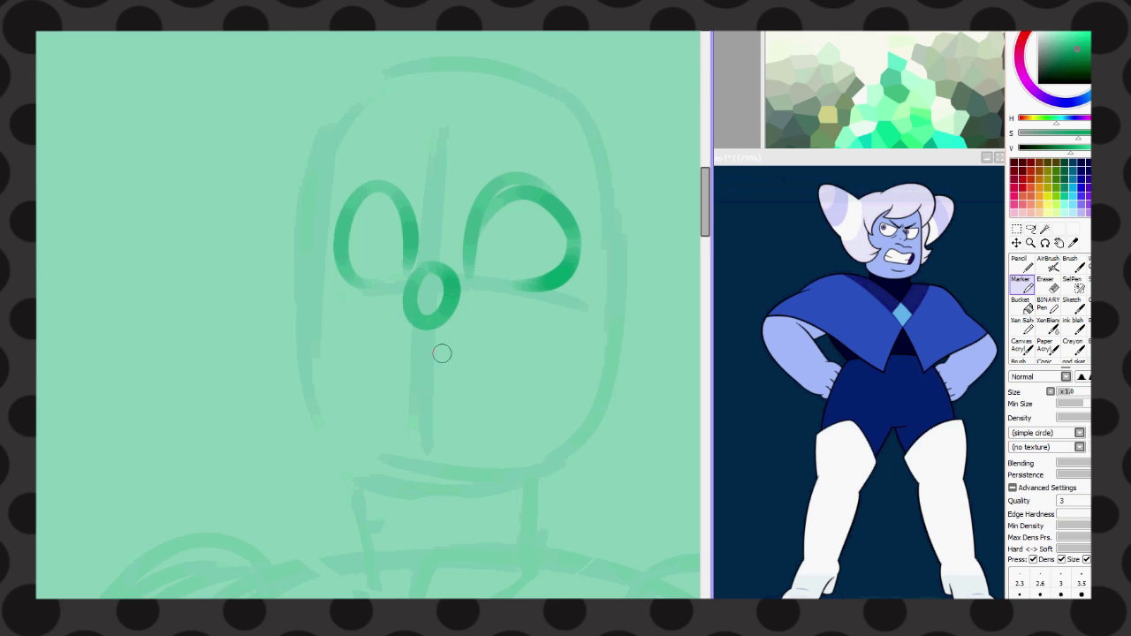
- Draw a lopsided open grin, a short lower-lip line, the lower edge of the right-hand eye and both eyebrows
{"action": "mouse_move", "coordinate": [371, 384]}
{"action": "left_mouse_down"}
{"action": "mouse_move", "coordinate": [550, 337]}
{"action": "mouse_move", "coordinate": [446, 422]}
{"action": "mouse_move", "coordinate": [549, 346]}
{"action": "mouse_move", "coordinate": [463, 343]}
{"action": "left_mouse_up"}
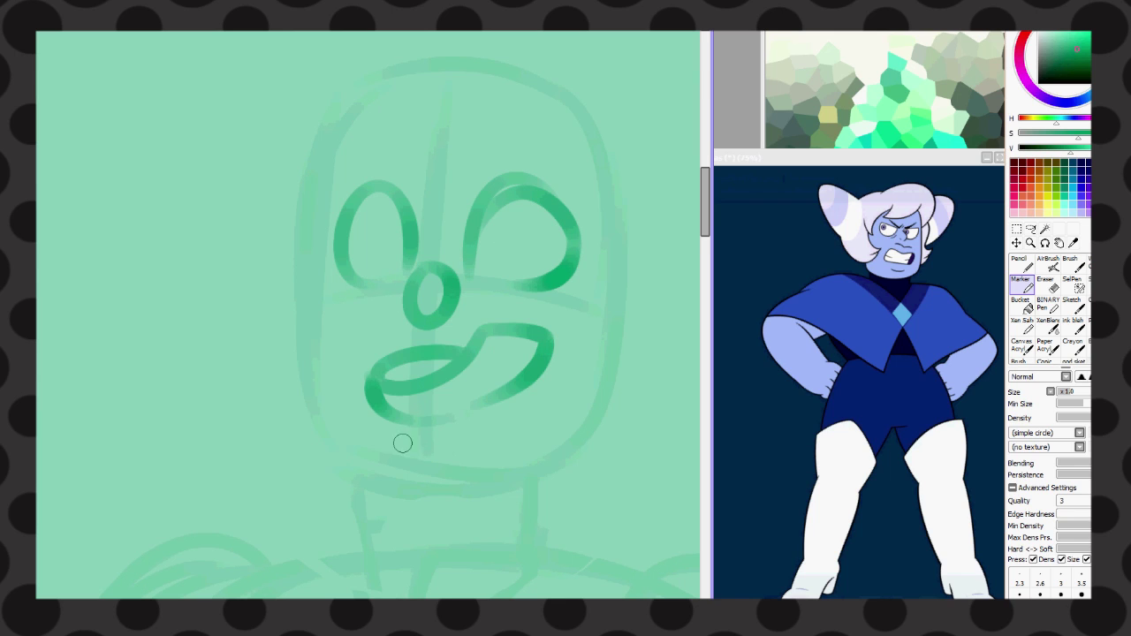
{"action": "left_click_drag", "start_coordinate": [398, 442], "coordinate": [453, 449]}
{"action": "left_click_drag", "start_coordinate": [482, 292], "coordinate": [579, 280]}
{"action": "left_click_drag", "start_coordinate": [338, 184], "coordinate": [574, 164]}
- Outline the head with a rounded skull, cheek and jaw, and squash the face drawing slightly in height
{"action": "scroll", "coordinate": [609, 172], "scroll_direction": "down", "scroll_amount": 2}
{"action": "left_click_drag", "start_coordinate": [465, 131], "coordinate": [447, 221]}
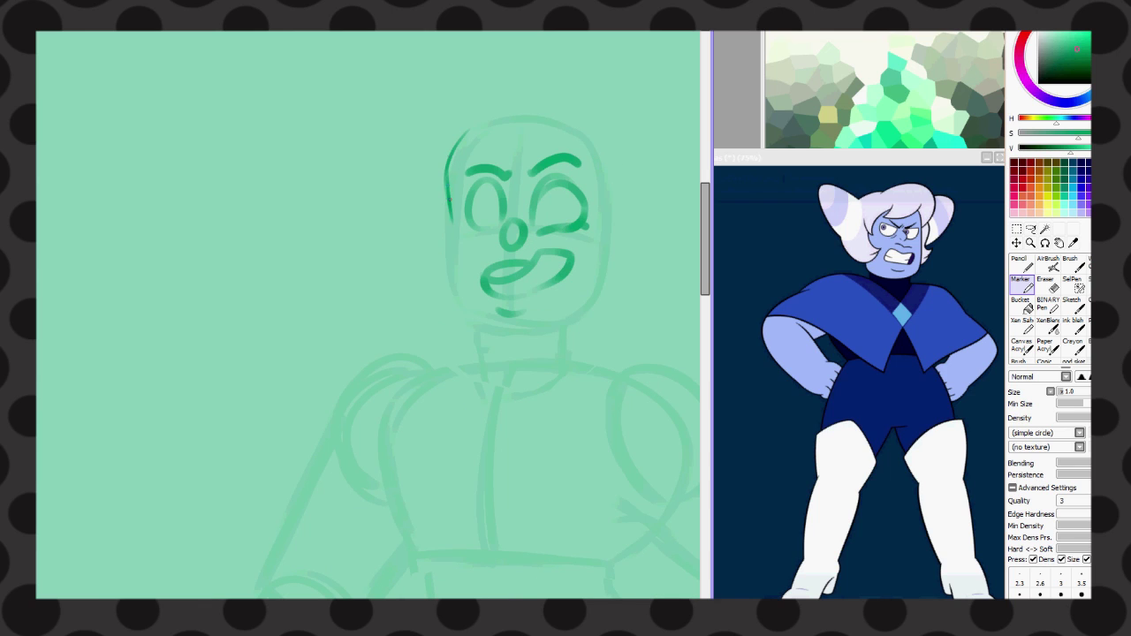
{"action": "mouse_move", "coordinate": [443, 278]}
{"action": "left_mouse_down"}
{"action": "mouse_move", "coordinate": [475, 338]}
{"action": "mouse_move", "coordinate": [614, 272]}
{"action": "left_mouse_up"}
{"action": "mouse_move", "coordinate": [451, 221]}
{"action": "left_mouse_down"}
{"action": "mouse_move", "coordinate": [482, 113]}
{"action": "mouse_move", "coordinate": [582, 116]}
{"action": "mouse_move", "coordinate": [606, 287]}
{"action": "left_mouse_up"}
{"action": "key", "text": "ctrl+t"}
{"action": "left_click_drag", "start_coordinate": [531, 341], "coordinate": [530, 332]}
{"action": "key", "text": "Return"}
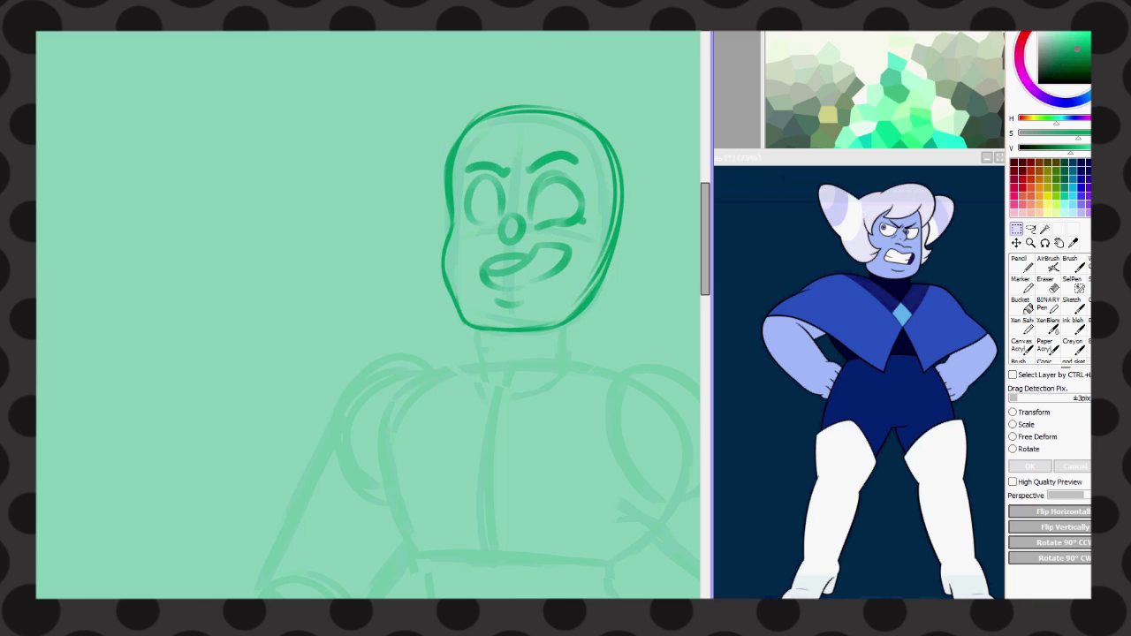
- Open a second view of the drawing that shows the whole figure beside the working canvas
{"action": "left_click_drag", "start_coordinate": [714, 353], "coordinate": [661, 353]}
{"action": "scroll", "coordinate": [855, 394], "scroll_direction": "up", "scroll_amount": 3}
{"action": "key", "text": "alt+w"}
{"action": "key", "text": "Return"}
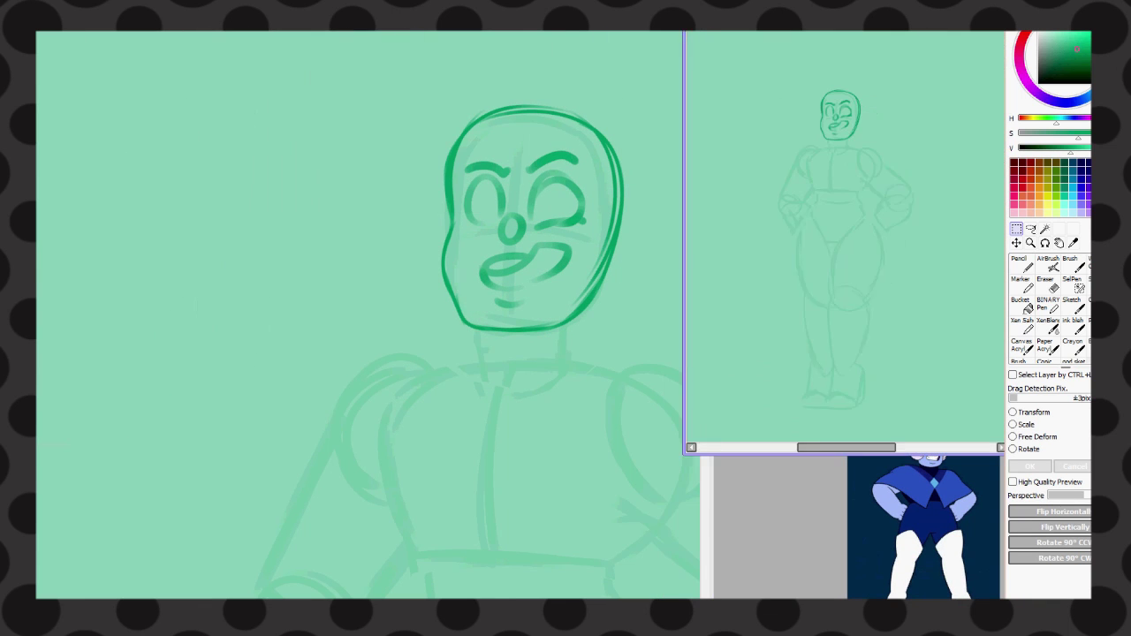
- With the Marker, draw both sides of the neck from the jaw down to the shoulders
{"action": "left_click", "coordinate": [1022, 284]}
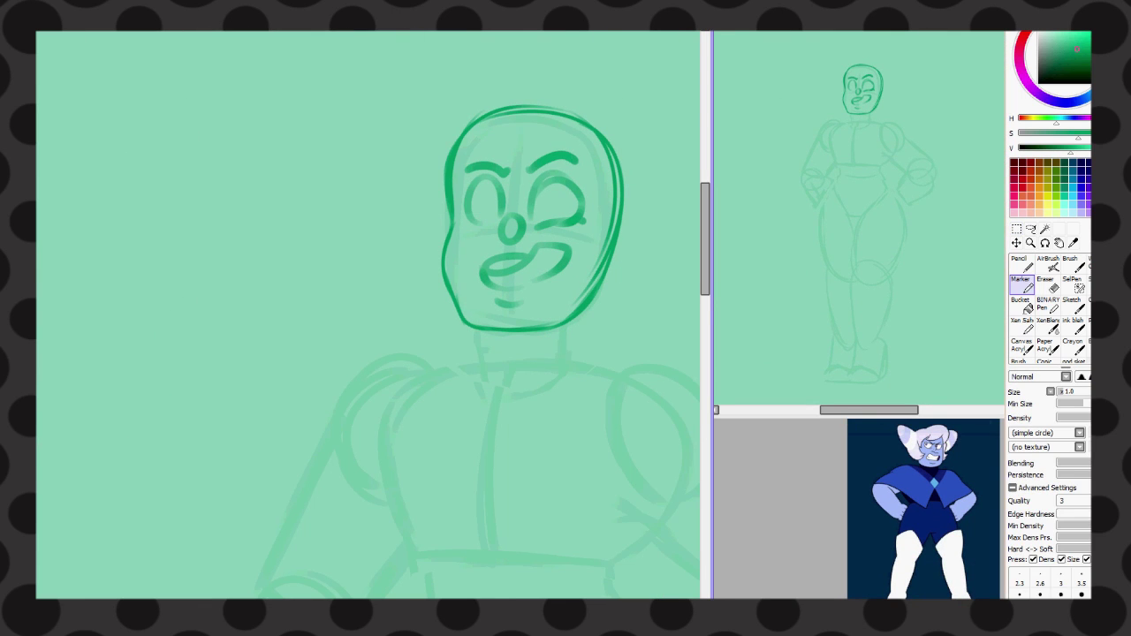
{"action": "scroll", "coordinate": [371, 309], "scroll_direction": "down", "scroll_amount": 3}
{"action": "left_click_drag", "start_coordinate": [484, 235], "coordinate": [476, 284]}
{"action": "left_click_drag", "start_coordinate": [583, 216], "coordinate": [580, 279]}
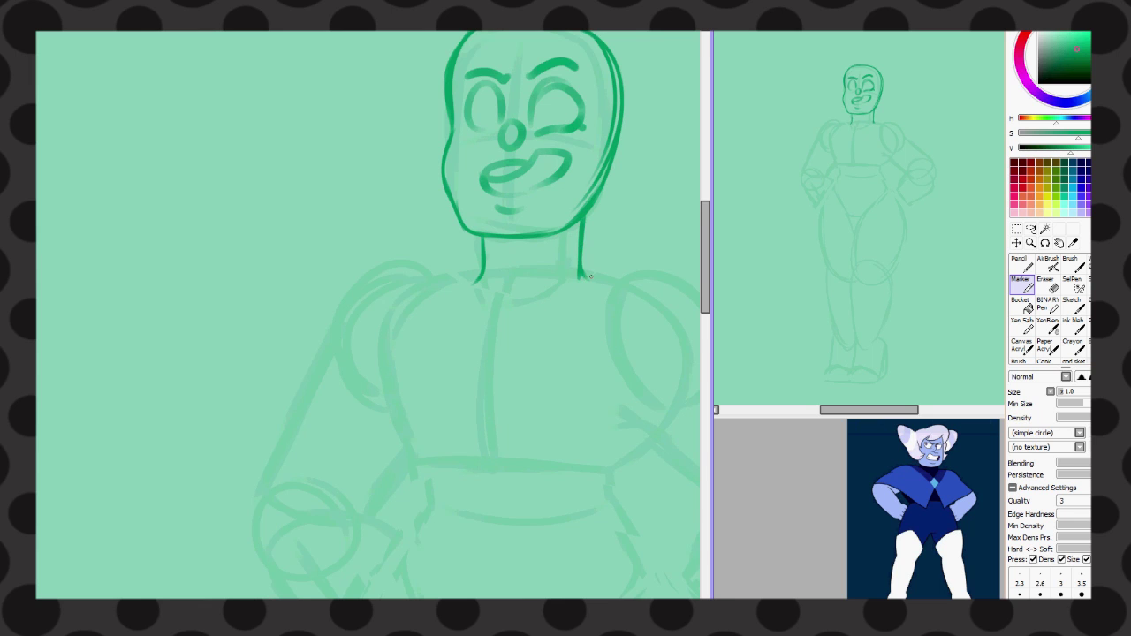
- Bring up the teardrop gem reference and sketch a circle tapering to a point beside the head
{"action": "scroll", "coordinate": [590, 277], "scroll_direction": "down", "scroll_amount": 2}
{"action": "scroll", "coordinate": [530, 221], "scroll_direction": "up", "scroll_amount": 1}
{"action": "key", "text": "ctrl+Tab"}
{"action": "scroll", "coordinate": [481, 156], "scroll_direction": "up", "scroll_amount": 3}
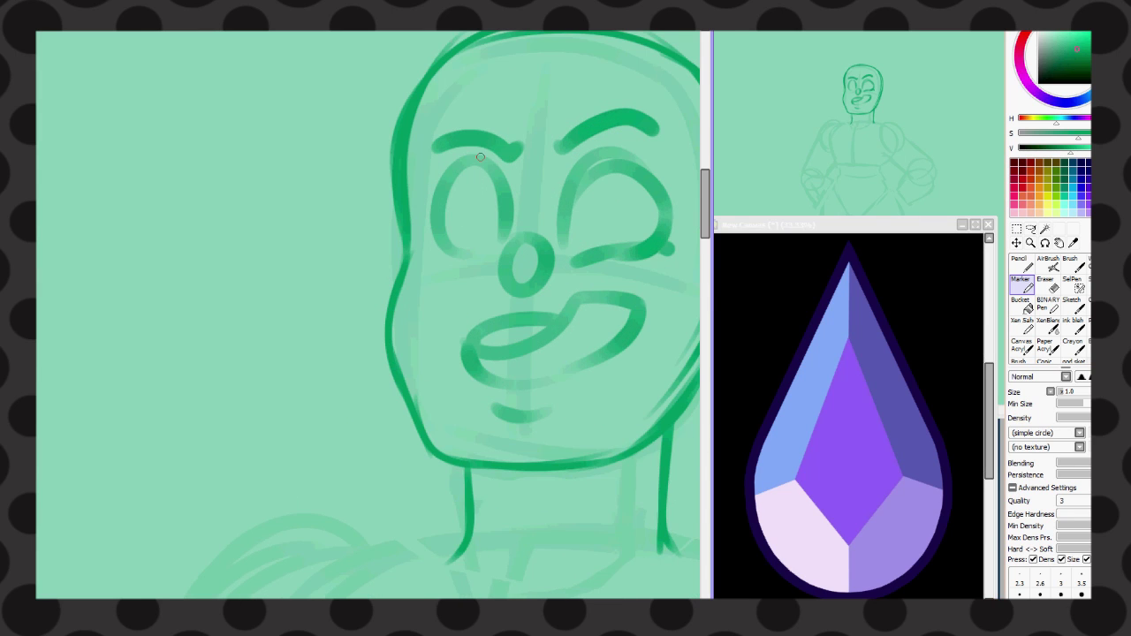
{"action": "left_click_drag", "start_coordinate": [247, 243], "coordinate": [272, 354]}
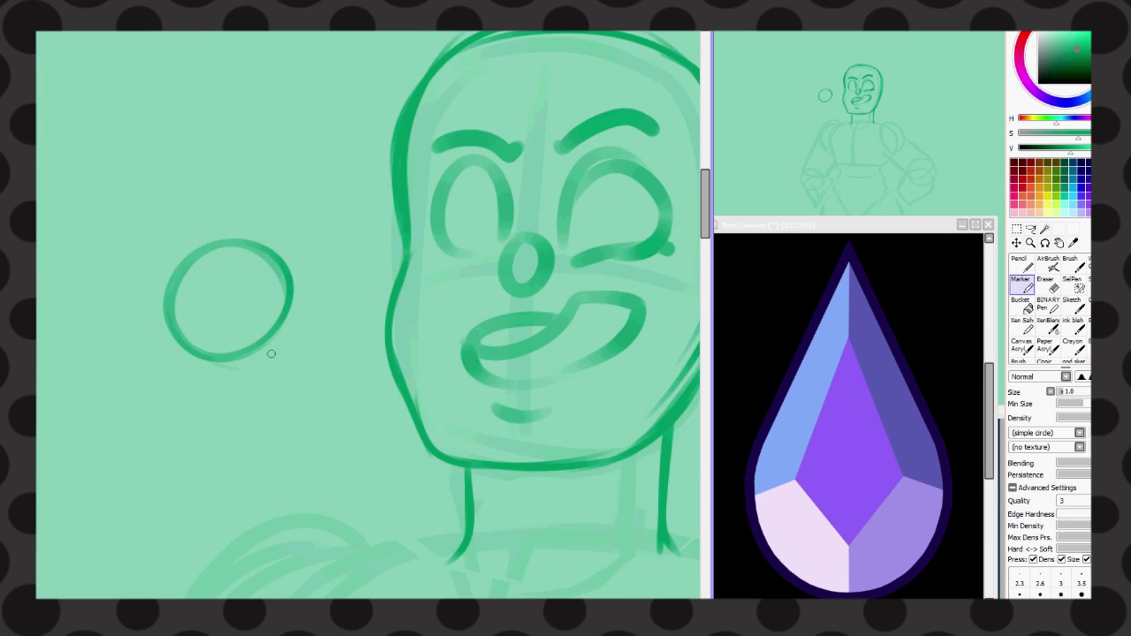
{"action": "mouse_move", "coordinate": [192, 251]}
{"action": "left_mouse_down"}
{"action": "mouse_move", "coordinate": [181, 292]}
{"action": "mouse_move", "coordinate": [265, 344]}
{"action": "mouse_move", "coordinate": [206, 337]}
{"action": "mouse_move", "coordinate": [232, 88]}
{"action": "mouse_move", "coordinate": [168, 283]}
{"action": "left_mouse_up"}
{"action": "left_click_drag", "start_coordinate": [233, 90], "coordinate": [292, 256]}
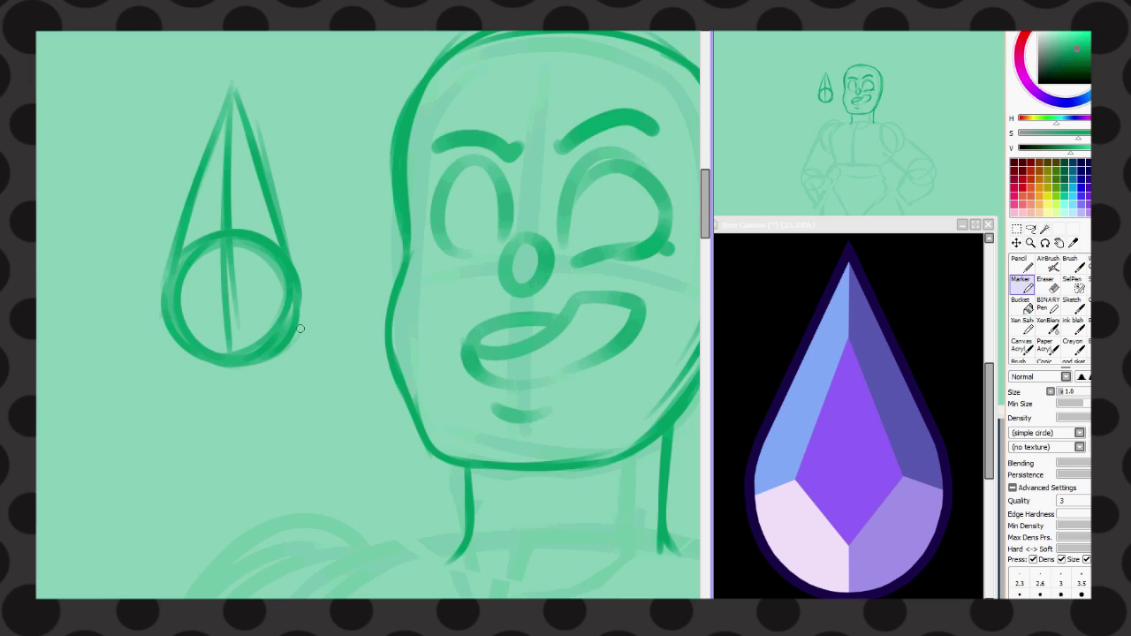
- Draw the kite-shaped inner facet inside the teardrop gem
{"action": "left_click_drag", "start_coordinate": [225, 163], "coordinate": [204, 240]}
{"action": "left_click_drag", "start_coordinate": [231, 171], "coordinate": [255, 232]}
{"action": "mouse_move", "coordinate": [207, 248]}
{"action": "left_mouse_down"}
{"action": "mouse_move", "coordinate": [224, 301]}
{"action": "mouse_move", "coordinate": [256, 244]}
{"action": "left_mouse_up"}
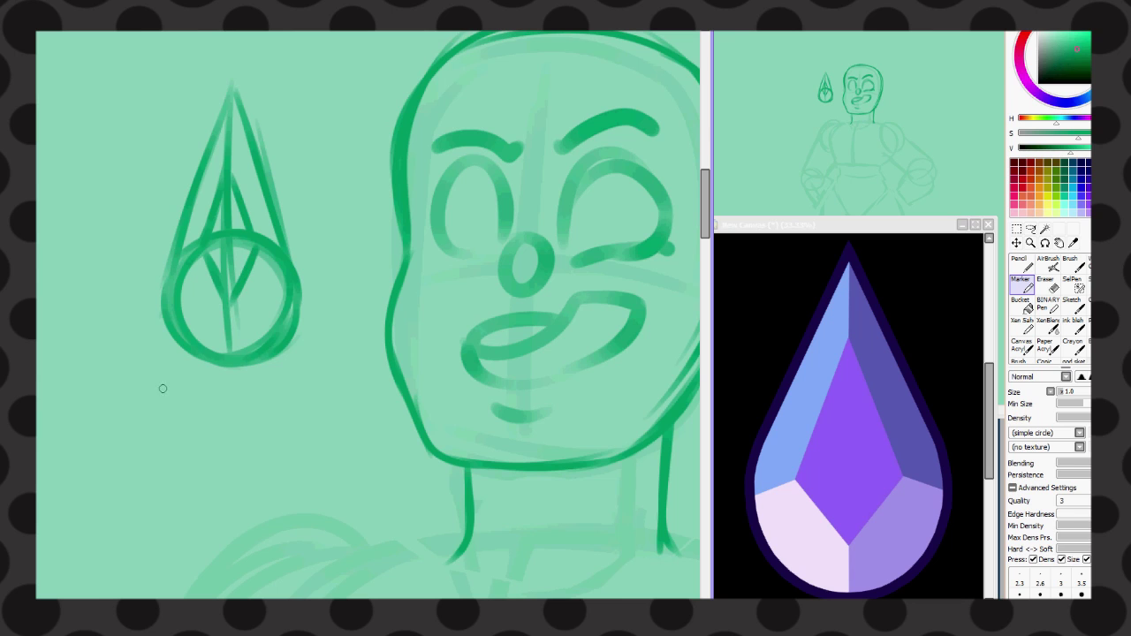
{"action": "mouse_move", "coordinate": [232, 144]}
{"action": "left_mouse_down"}
{"action": "mouse_move", "coordinate": [204, 235]}
{"action": "mouse_move", "coordinate": [260, 235]}
{"action": "left_mouse_up"}
- Erase the construction circle and centre line inside the gem and clean up the inner facet's edges
{"action": "key", "text": "e"}
{"action": "mouse_move", "coordinate": [240, 124]}
{"action": "left_mouse_down"}
{"action": "mouse_move", "coordinate": [285, 261]}
{"action": "mouse_move", "coordinate": [177, 292]}
{"action": "left_mouse_up"}
{"action": "mouse_move", "coordinate": [190, 310]}
{"action": "left_mouse_down"}
{"action": "mouse_move", "coordinate": [221, 349]}
{"action": "mouse_move", "coordinate": [277, 269]}
{"action": "mouse_move", "coordinate": [226, 331]}
{"action": "left_mouse_up"}
{"action": "mouse_move", "coordinate": [221, 265]}
{"action": "left_mouse_down"}
{"action": "mouse_move", "coordinate": [239, 203]}
{"action": "mouse_move", "coordinate": [214, 231]}
{"action": "left_mouse_up"}
{"action": "left_click_drag", "start_coordinate": [238, 283], "coordinate": [219, 230]}
{"action": "left_click_drag", "start_coordinate": [234, 163], "coordinate": [250, 232]}
{"action": "left_click_drag", "start_coordinate": [221, 195], "coordinate": [208, 251]}
- Select the gem's inner facet, enlarge it with Free Deform and clear the selection
{"action": "key", "text": "m"}
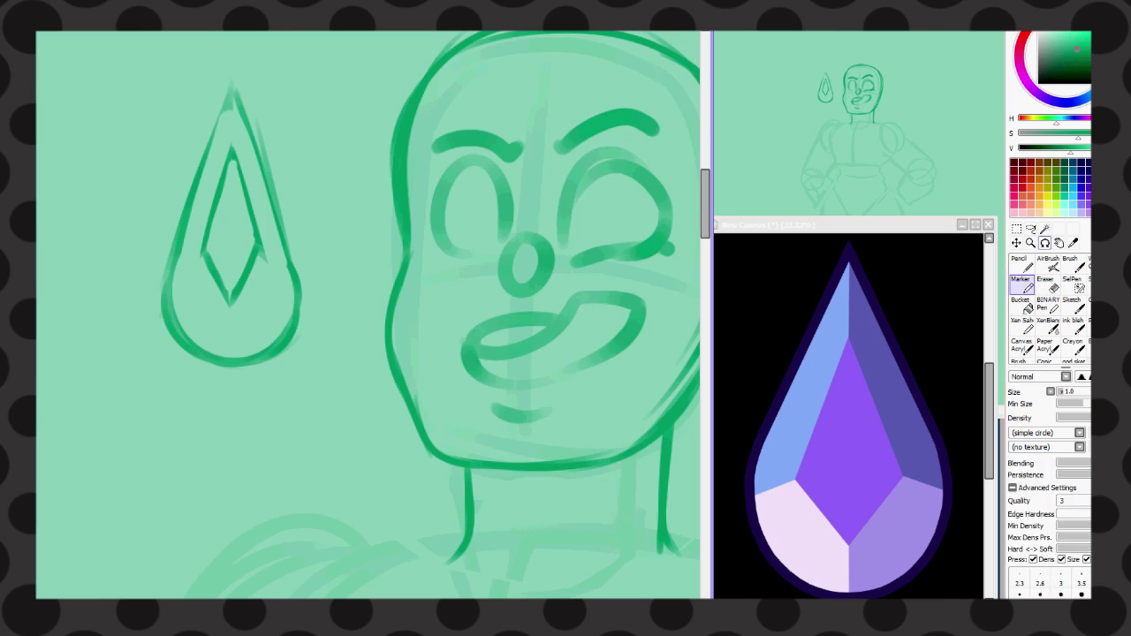
{"action": "mouse_move", "coordinate": [198, 139]}
{"action": "left_mouse_down"}
{"action": "mouse_move", "coordinate": [270, 310]}
{"action": "mouse_move", "coordinate": [234, 335]}
{"action": "left_mouse_up"}
{"action": "key", "text": "ctrl+t"}
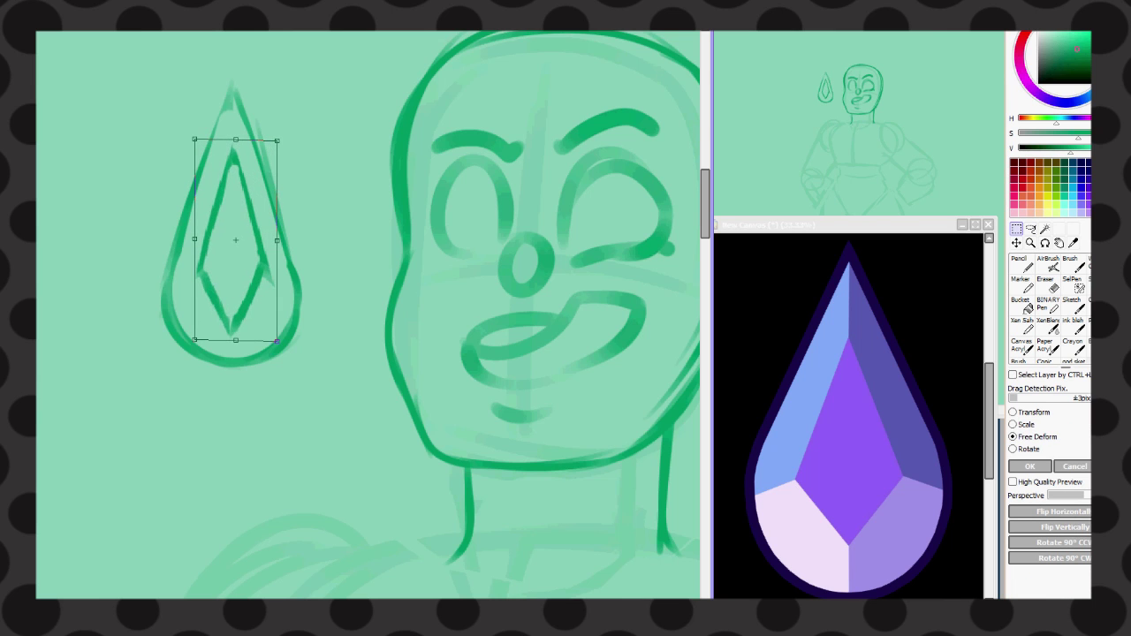
{"action": "key", "text": "Return"}
{"action": "key", "text": "ctrl+d"}
- Draw four facet lines joining the corners of the inner kite to the gem's outline
{"action": "key", "text": "b"}
{"action": "left_click_drag", "start_coordinate": [233, 88], "coordinate": [235, 155]}
{"action": "left_click_drag", "start_coordinate": [202, 267], "coordinate": [171, 293]}
{"action": "left_click_drag", "start_coordinate": [265, 263], "coordinate": [299, 297]}
{"action": "left_click_drag", "start_coordinate": [235, 329], "coordinate": [235, 355]}
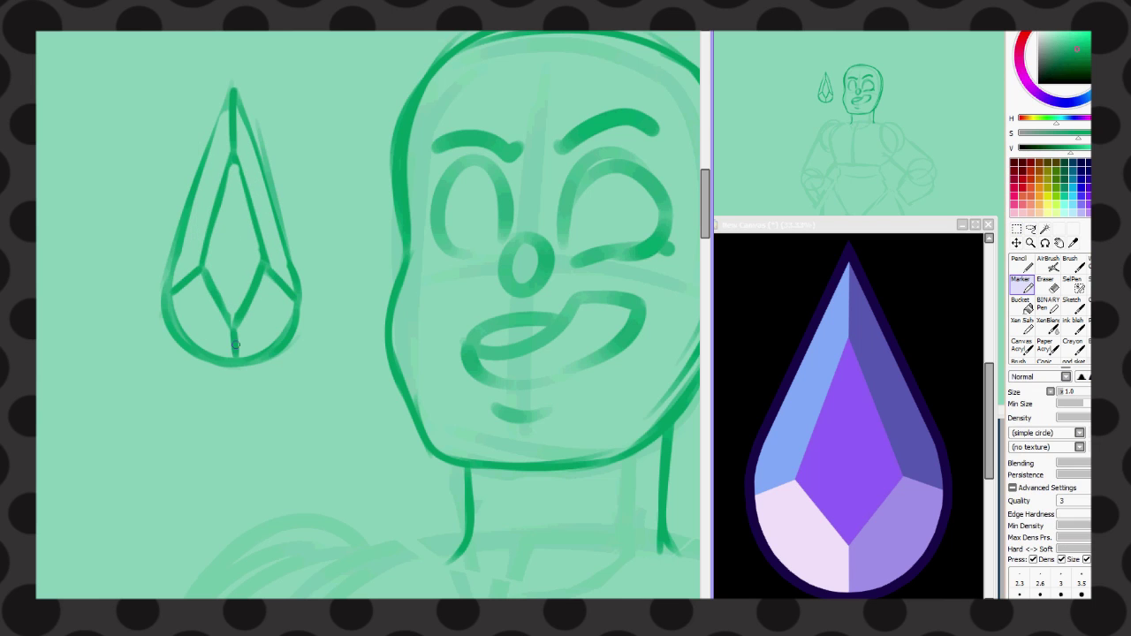
- Select the gem, shrink and slightly tilt it, and place it upright over the left-hand eye
{"action": "left_click_drag", "start_coordinate": [168, 43], "coordinate": [173, 44]}
{"action": "key", "text": "ctrl+t"}
{"action": "left_click_drag", "start_coordinate": [260, 365], "coordinate": [229, 265]}
{"action": "mouse_move", "coordinate": [199, 203]}
{"action": "left_mouse_down"}
{"action": "mouse_move", "coordinate": [474, 168]}
{"action": "mouse_move", "coordinate": [460, 191]}
{"action": "left_mouse_up"}
{"action": "left_click_drag", "start_coordinate": [415, 98], "coordinate": [424, 100]}
{"action": "left_click_drag", "start_coordinate": [507, 284], "coordinate": [494, 284]}
{"action": "left_click_drag", "start_coordinate": [507, 98], "coordinate": [501, 137]}
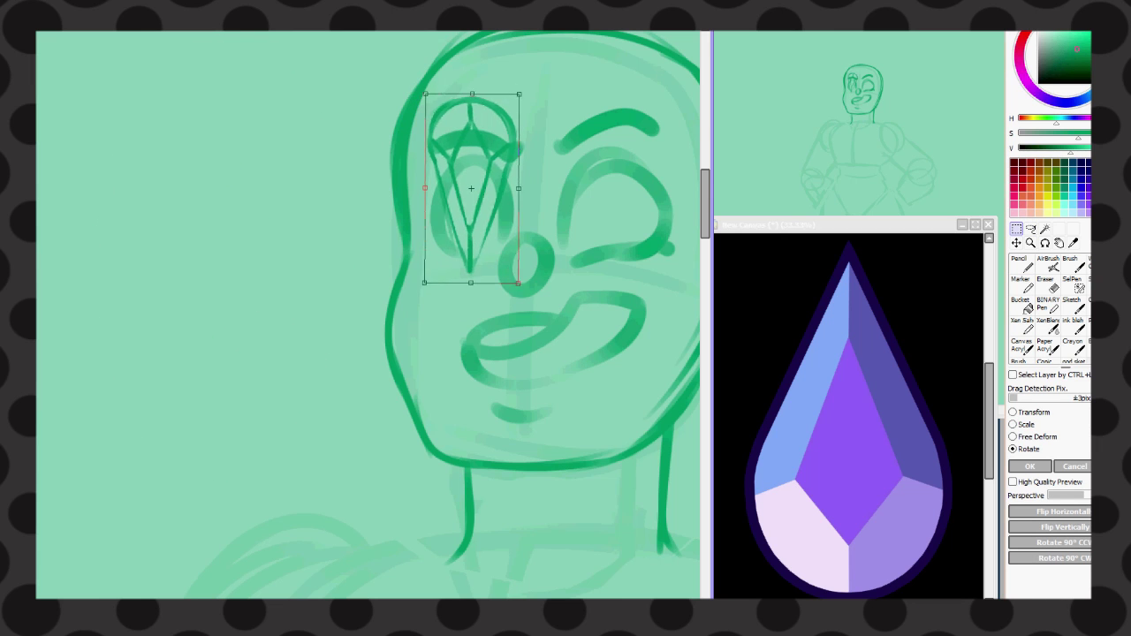
{"action": "left_click_drag", "start_coordinate": [424, 100], "coordinate": [427, 134]}
{"action": "mouse_move", "coordinate": [461, 209]}
{"action": "left_mouse_down"}
{"action": "mouse_move", "coordinate": [469, 221]}
{"action": "mouse_move", "coordinate": [471, 210]}
{"action": "left_mouse_up"}
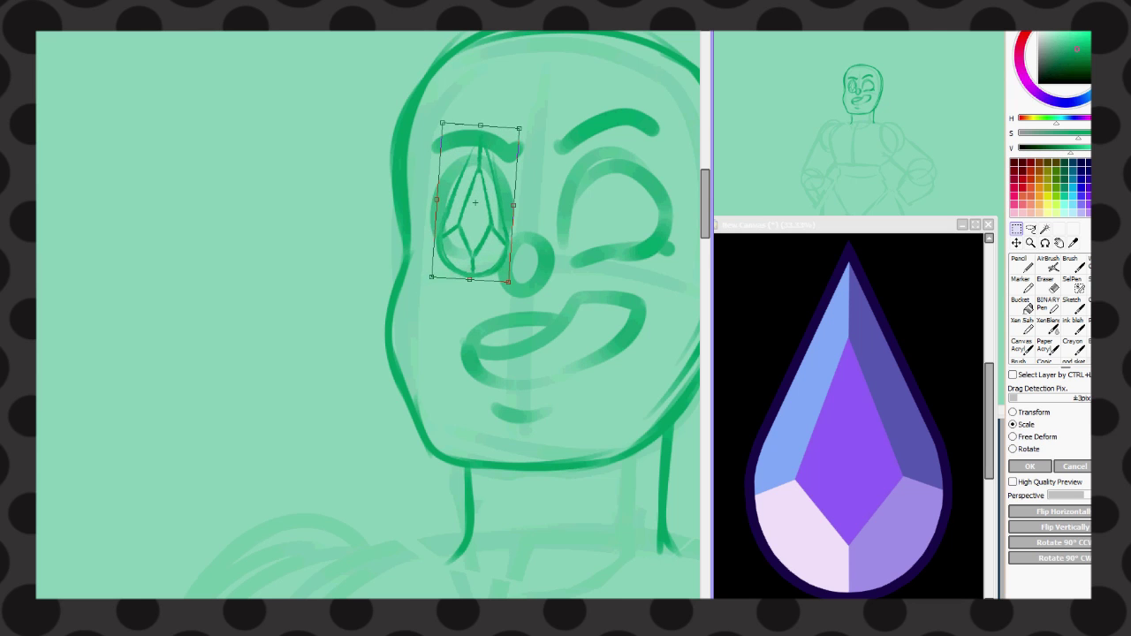
{"action": "key", "text": "Return"}
- Erase the eye and eyebrow around the gem and scale the gem up slightly
{"action": "key", "text": "e"}
{"action": "left_click_drag", "start_coordinate": [450, 168], "coordinate": [462, 166]}
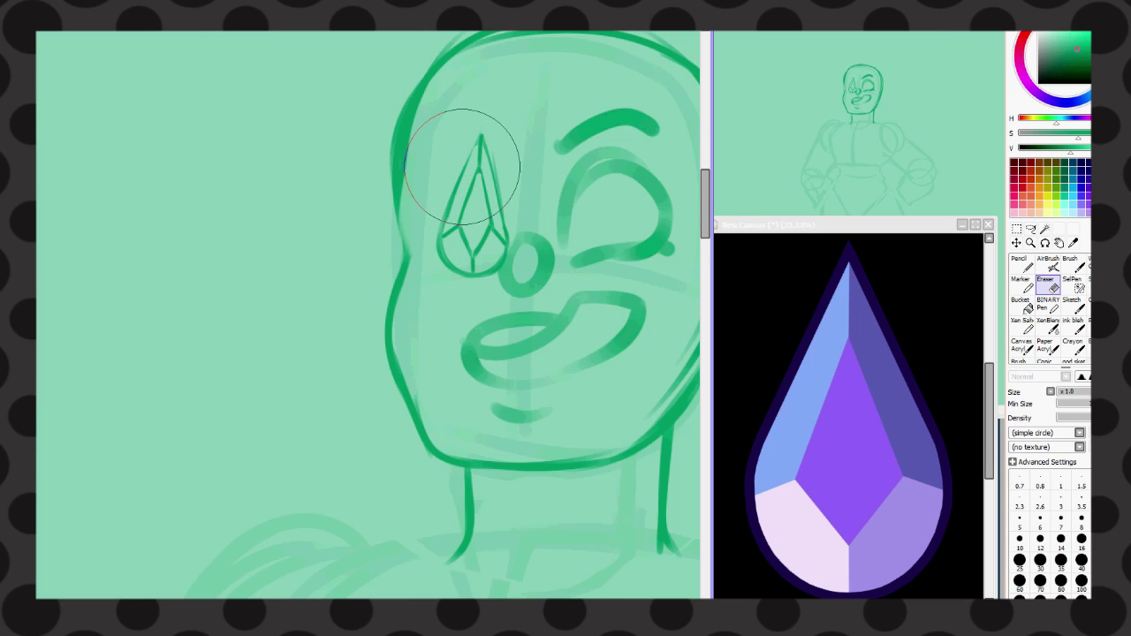
{"action": "key", "text": "ctrl+t"}
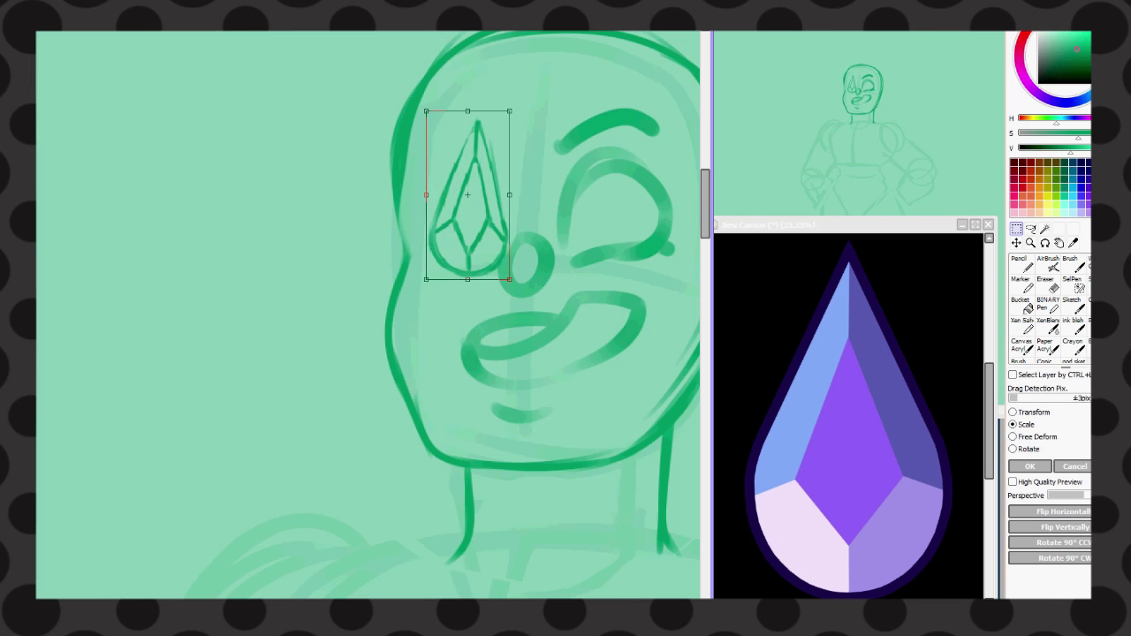
{"action": "key", "text": "Return"}
- Replace the gem reference with the full cartoon character image beneath the whole-figure view
{"action": "key", "text": "minus"}
{"action": "key", "text": "plus"}
{"action": "key", "text": "b"}
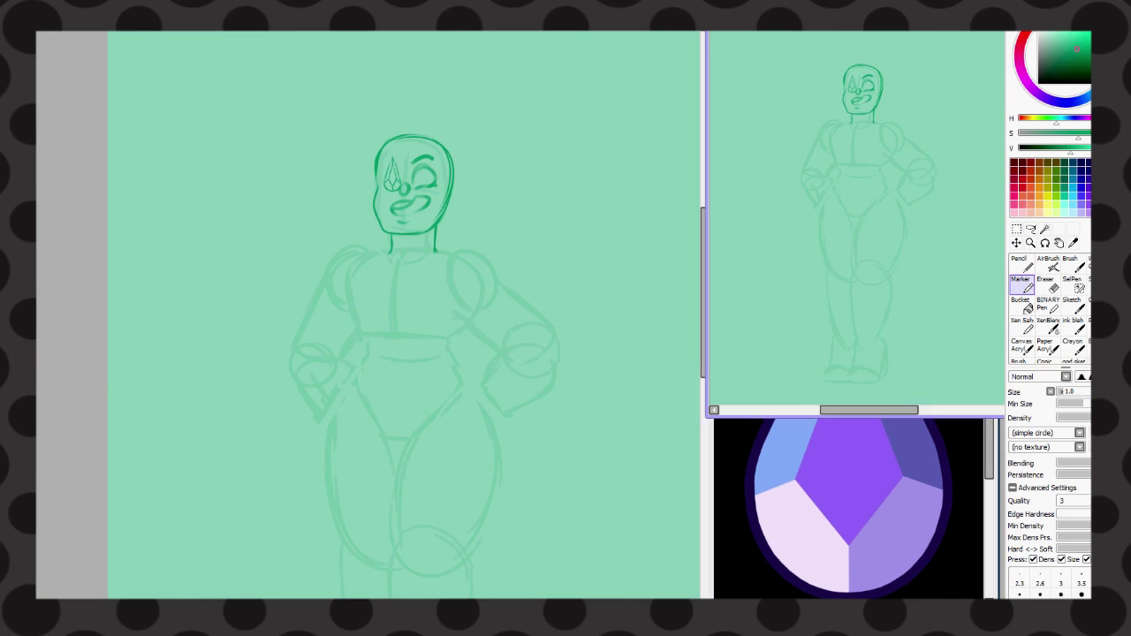
{"action": "key", "text": "ctrl+v"}
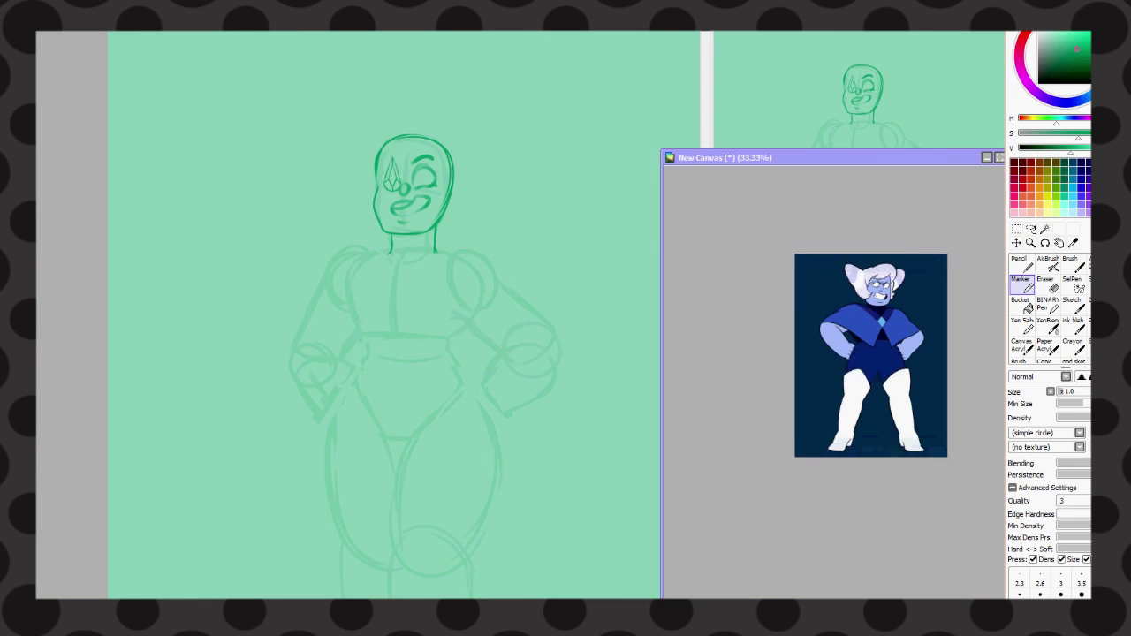
{"action": "key", "text": "plus"}
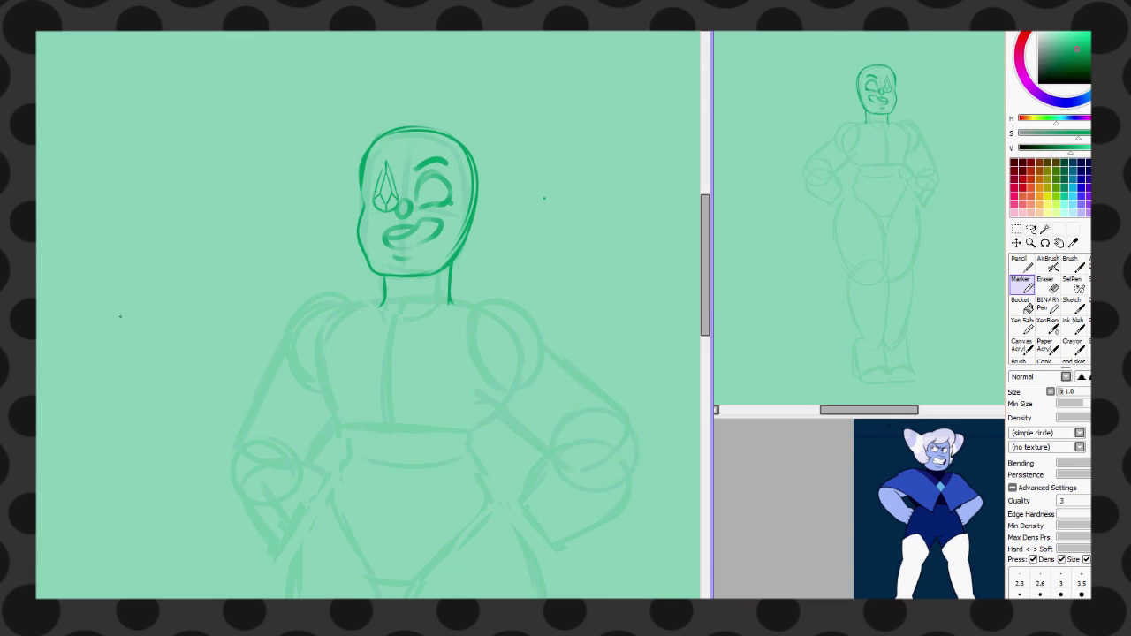
- Draw a swept fringe across the forehead and rounded hair over the top and side of the head
{"action": "mouse_move", "coordinate": [396, 113]}
{"action": "left_mouse_down"}
{"action": "mouse_move", "coordinate": [332, 156]}
{"action": "mouse_move", "coordinate": [343, 187]}
{"action": "left_mouse_up"}
{"action": "mouse_move", "coordinate": [370, 132]}
{"action": "left_mouse_down"}
{"action": "mouse_move", "coordinate": [401, 187]}
{"action": "mouse_move", "coordinate": [445, 198]}
{"action": "left_mouse_up"}
{"action": "left_click_drag", "start_coordinate": [442, 136], "coordinate": [462, 200]}
{"action": "left_click_drag", "start_coordinate": [463, 126], "coordinate": [479, 207]}
{"action": "mouse_move", "coordinate": [488, 187]}
{"action": "left_mouse_down"}
{"action": "mouse_move", "coordinate": [467, 124]}
{"action": "mouse_move", "coordinate": [477, 133]}
{"action": "left_mouse_up"}
{"action": "left_click_drag", "start_coordinate": [403, 117], "coordinate": [484, 145]}
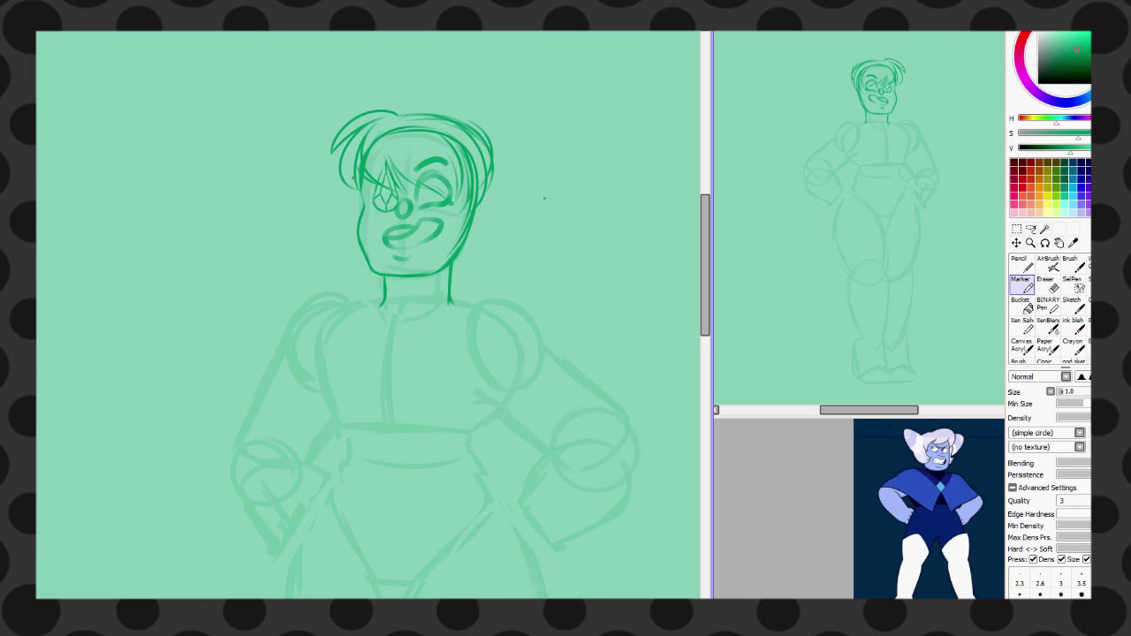
- Draw rounded hair locks down both sides of the face and erase the head lines overlapping the right-hand lock
{"action": "left_click_drag", "start_coordinate": [339, 174], "coordinate": [321, 235]}
{"action": "left_click_drag", "start_coordinate": [331, 232], "coordinate": [364, 256]}
{"action": "mouse_move", "coordinate": [495, 177]}
{"action": "left_mouse_down"}
{"action": "mouse_move", "coordinate": [503, 243]}
{"action": "mouse_move", "coordinate": [513, 233]}
{"action": "mouse_move", "coordinate": [481, 255]}
{"action": "left_mouse_up"}
{"action": "key", "text": "ctrl+z"}
{"action": "left_click_drag", "start_coordinate": [495, 233], "coordinate": [463, 256]}
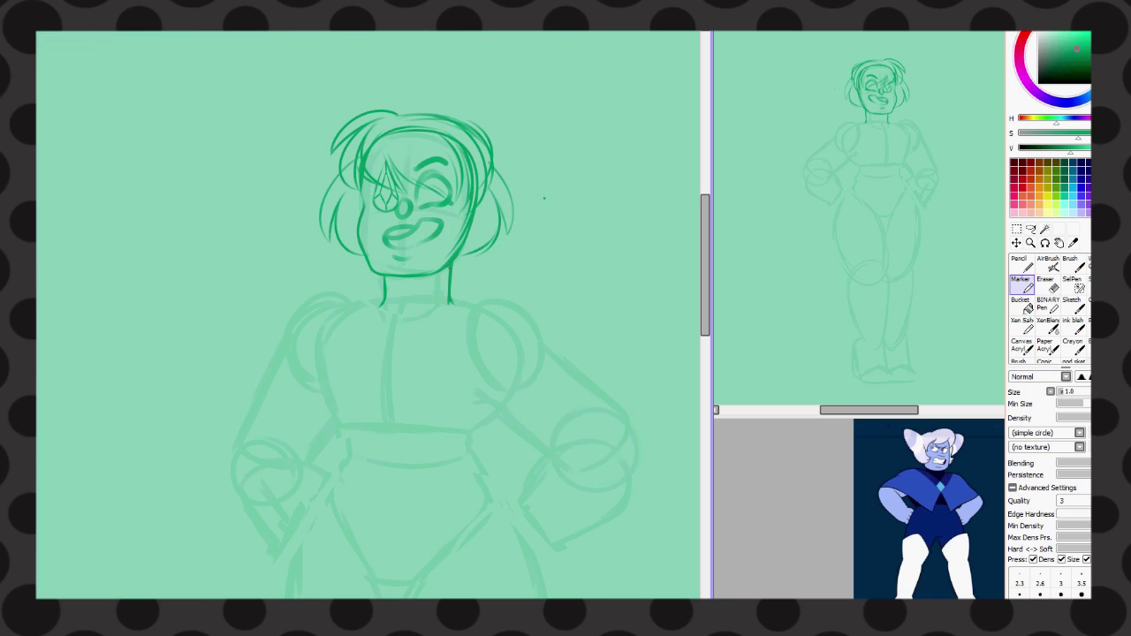
{"action": "key", "text": "e"}
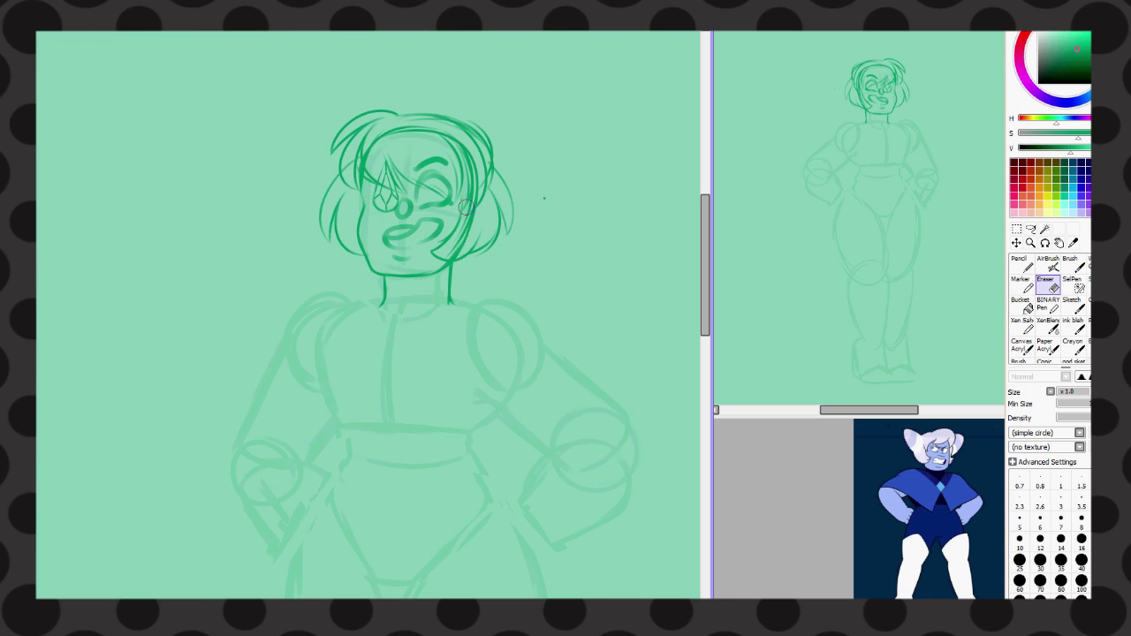
{"action": "mouse_move", "coordinate": [466, 205]}
{"action": "left_mouse_down"}
{"action": "mouse_move", "coordinate": [446, 141]}
{"action": "mouse_move", "coordinate": [378, 139]}
{"action": "mouse_move", "coordinate": [511, 194]}
{"action": "left_mouse_up"}
- Draw a large rounded tuft rising from the crown, shift it slightly toward the fringe and reinforce its upper outline
{"action": "key", "text": "b"}
{"action": "left_click_drag", "start_coordinate": [403, 142], "coordinate": [475, 92]}
{"action": "key", "text": "ctrl+t"}
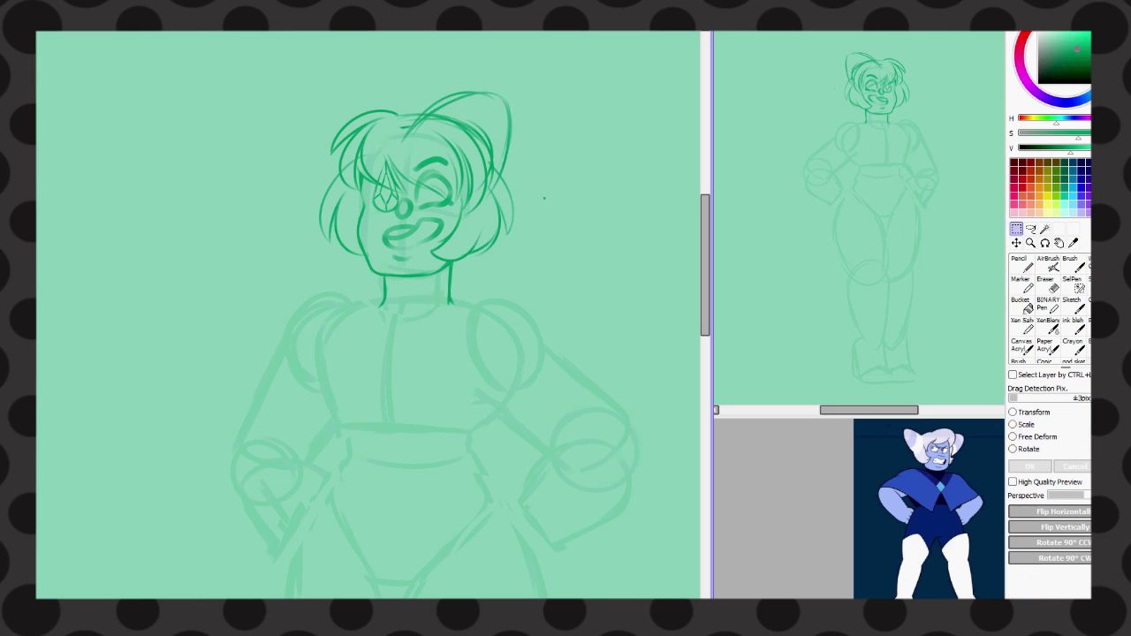
{"action": "left_click_drag", "start_coordinate": [404, 199], "coordinate": [385, 182]}
{"action": "key", "text": "Return"}
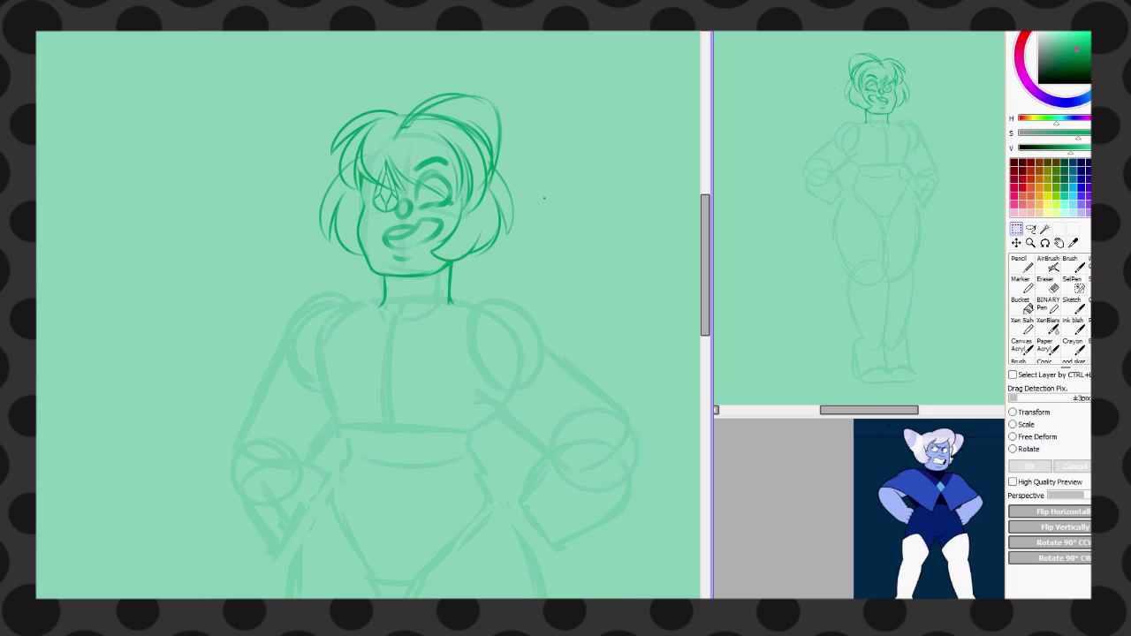
{"action": "left_click_drag", "start_coordinate": [406, 113], "coordinate": [499, 143]}
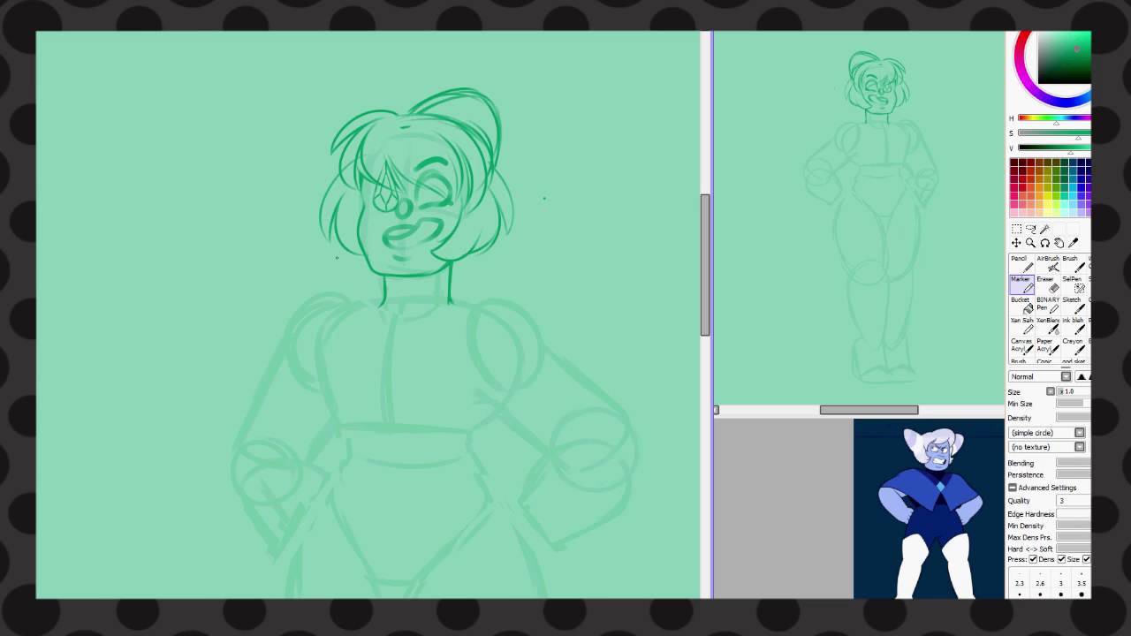
- Draw a longer lower layer of hair on both sides, curving in toward the base of the neck
{"action": "left_click_drag", "start_coordinate": [503, 198], "coordinate": [452, 302]}
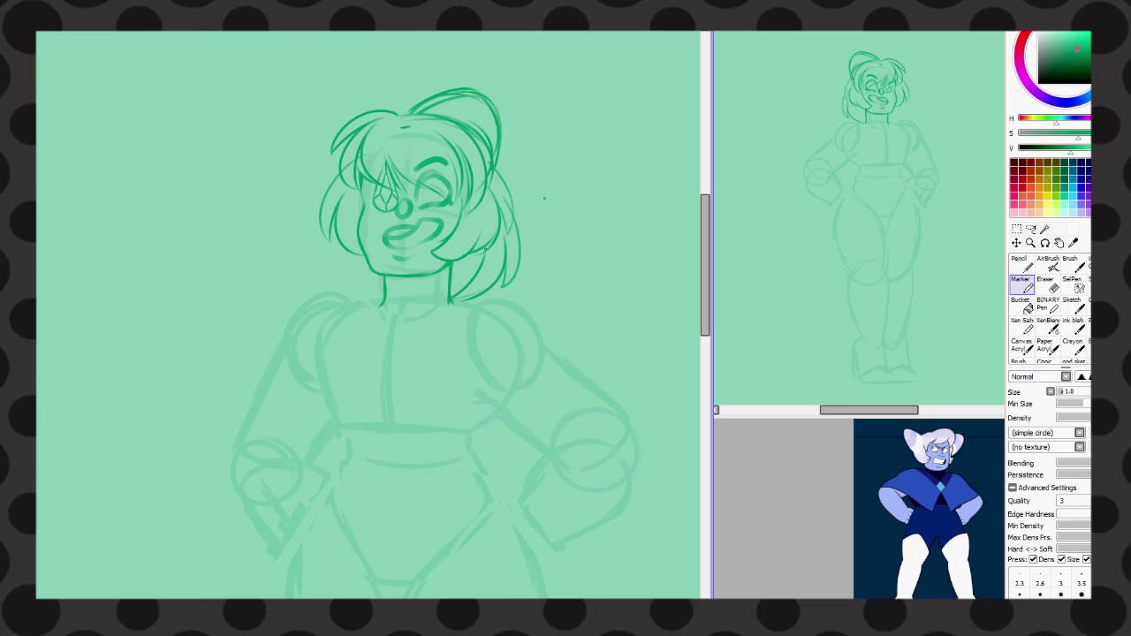
{"action": "left_click_drag", "start_coordinate": [328, 210], "coordinate": [382, 302]}
{"action": "key", "text": "e"}
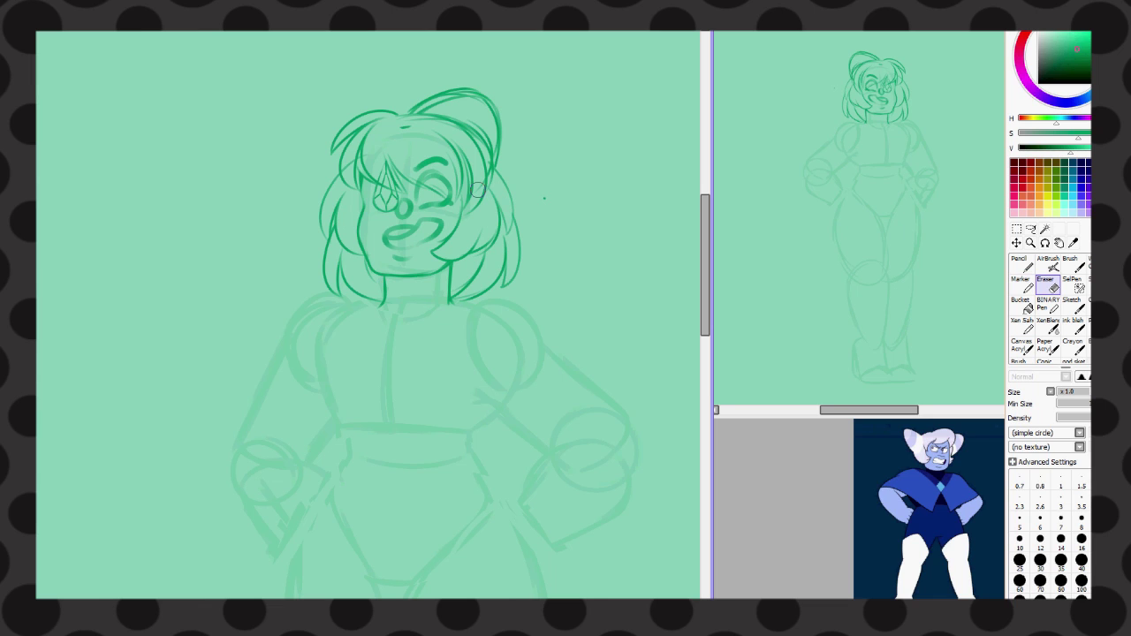
- Draw rounded shoulder outlines sloping from the base of the neck toward both upper arms
{"action": "key", "text": "b"}
{"action": "scroll", "coordinate": [478, 188], "scroll_direction": "down", "scroll_amount": 3}
{"action": "scroll", "coordinate": [389, 397], "scroll_direction": "up", "scroll_amount": 3}
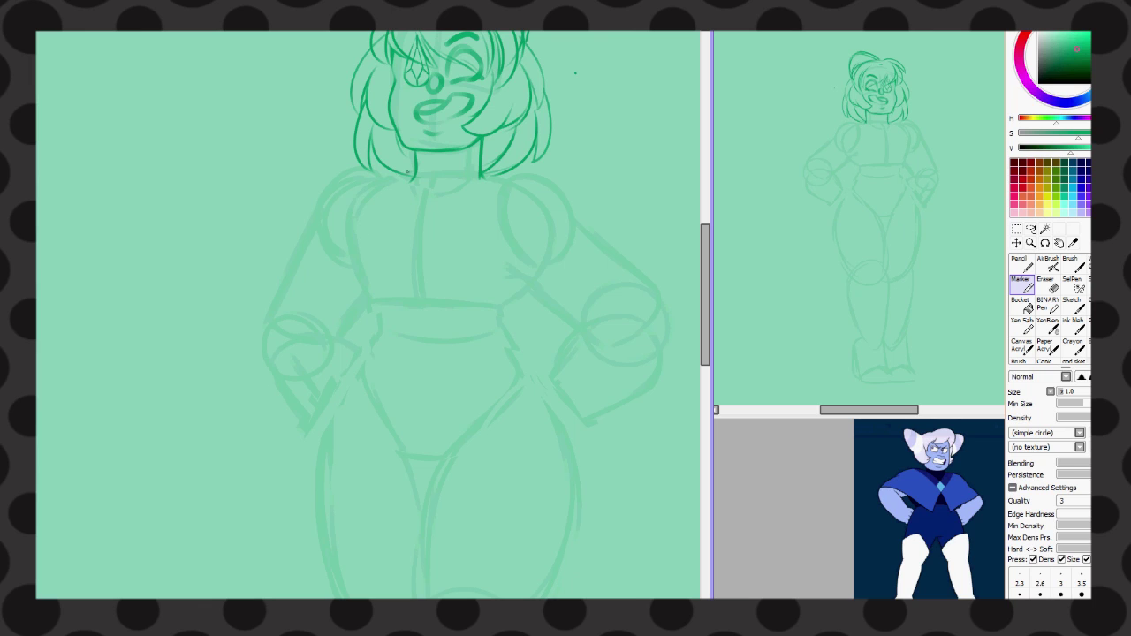
{"action": "left_click_drag", "start_coordinate": [412, 174], "coordinate": [305, 252]}
{"action": "left_click_drag", "start_coordinate": [481, 173], "coordinate": [583, 239]}
{"action": "key", "text": "ctrl+z"}
{"action": "left_click_drag", "start_coordinate": [564, 191], "coordinate": [592, 237]}
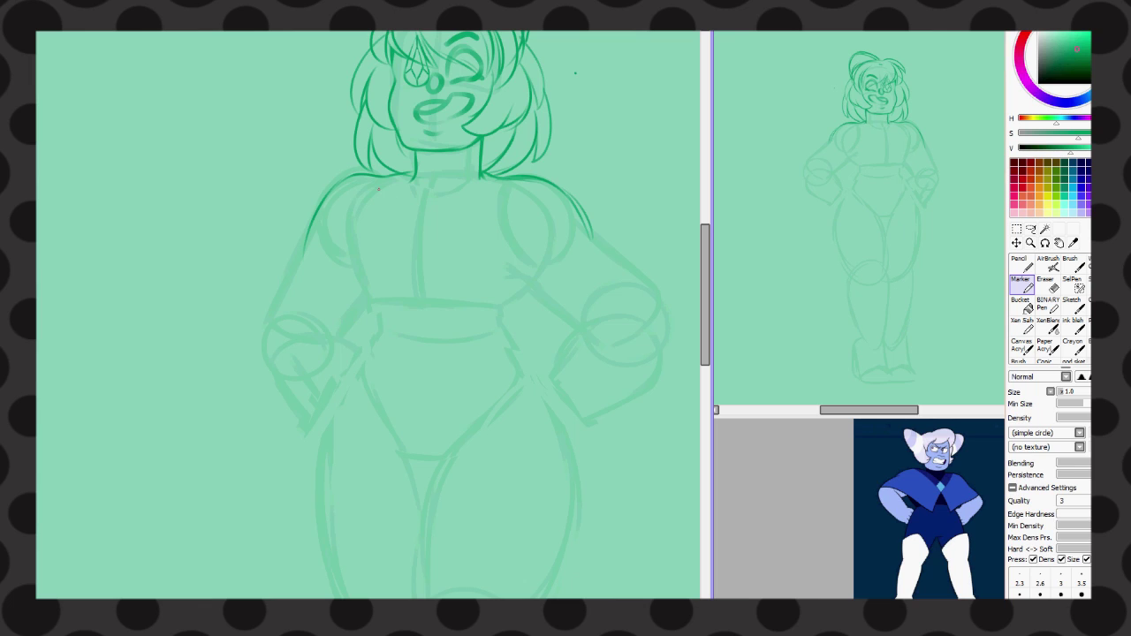
- Draw two diagonal bands crossing over the chest from shoulders to hips, with a curved line between them at the waist
{"action": "left_click_drag", "start_coordinate": [509, 181], "coordinate": [421, 292]}
{"action": "left_click_drag", "start_coordinate": [485, 215], "coordinate": [366, 372]}
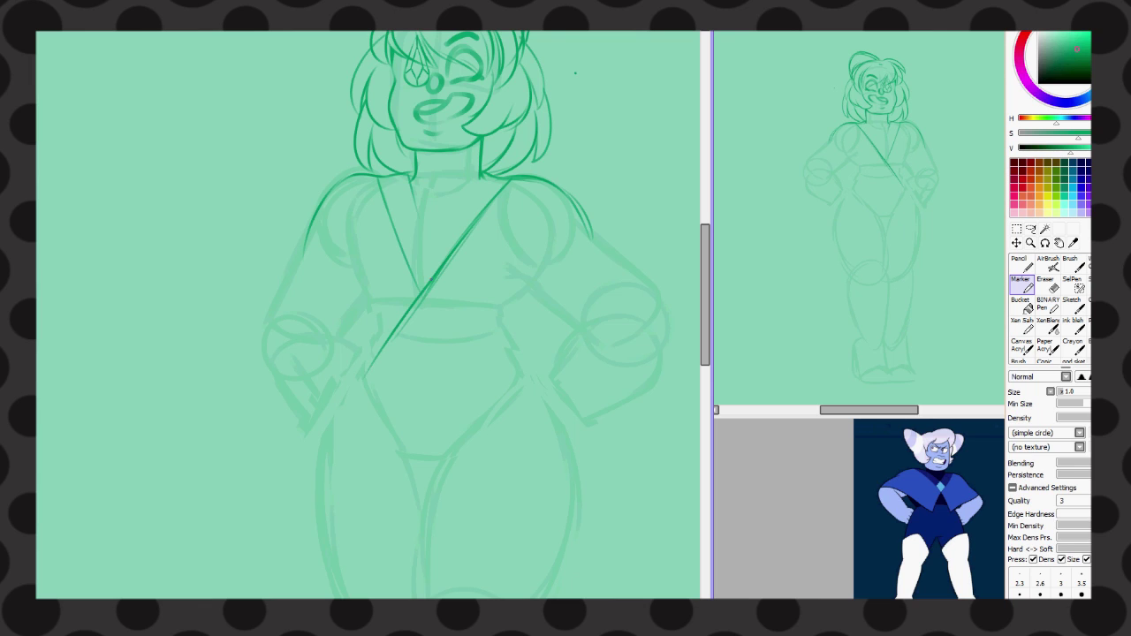
{"action": "mouse_move", "coordinate": [378, 177]}
{"action": "left_mouse_down"}
{"action": "mouse_move", "coordinate": [423, 288]}
{"action": "mouse_move", "coordinate": [527, 402]}
{"action": "left_mouse_up"}
{"action": "left_click_drag", "start_coordinate": [416, 198], "coordinate": [527, 366]}
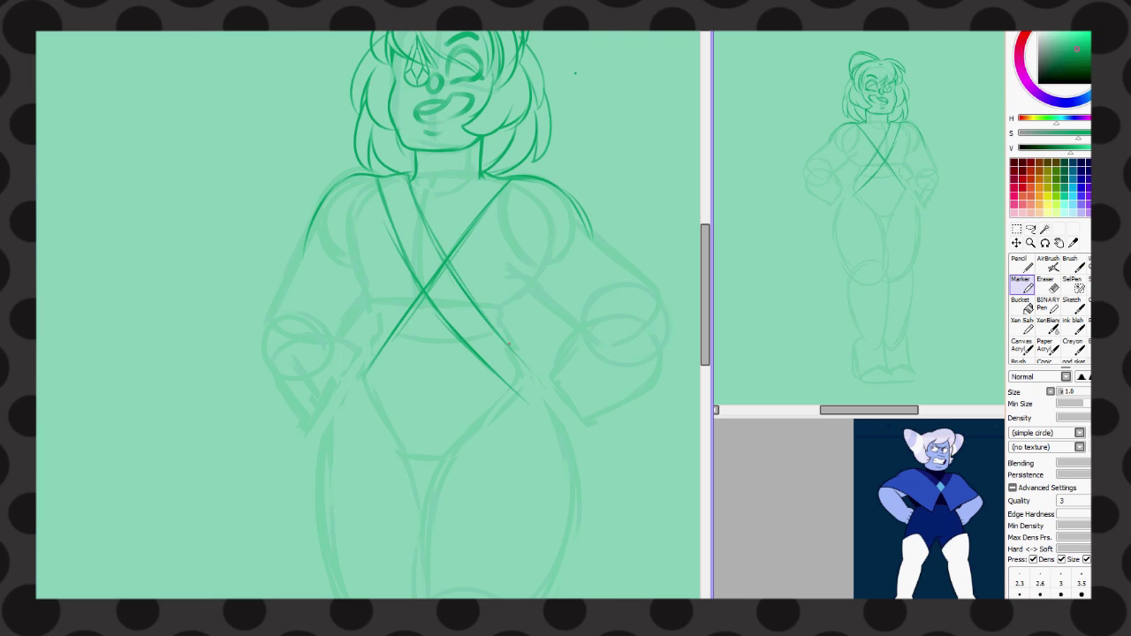
{"action": "left_click_drag", "start_coordinate": [483, 177], "coordinate": [365, 318]}
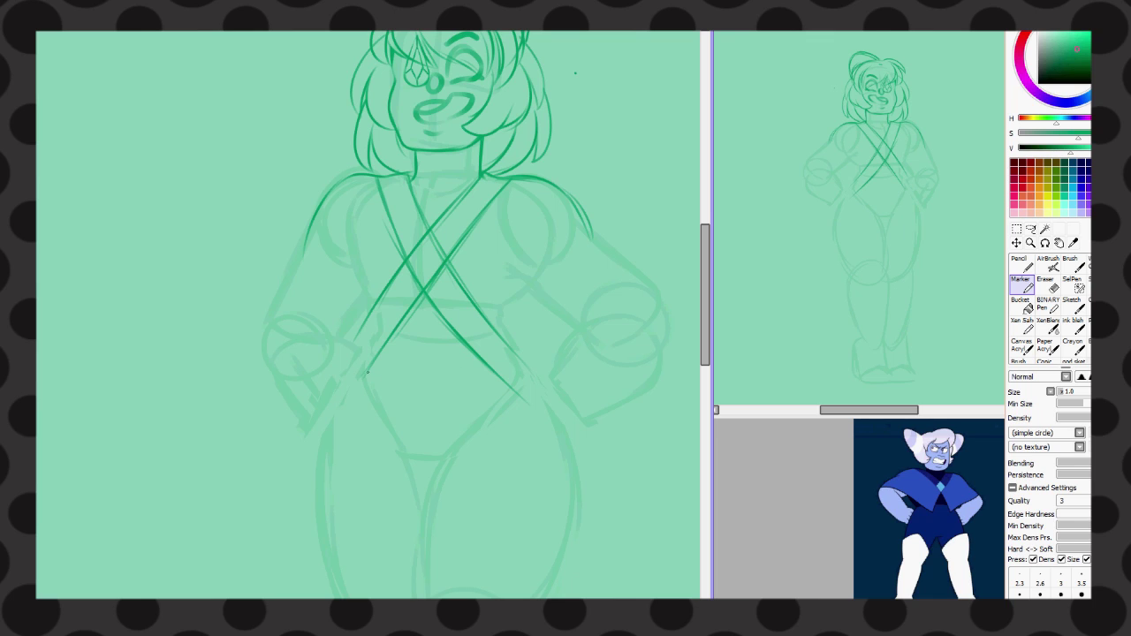
{"action": "left_click_drag", "start_coordinate": [459, 332], "coordinate": [391, 335]}
{"action": "key", "text": "e"}
{"action": "left_click_drag", "start_coordinate": [460, 274], "coordinate": [518, 366]}
{"action": "left_click_drag", "start_coordinate": [398, 261], "coordinate": [359, 308]}
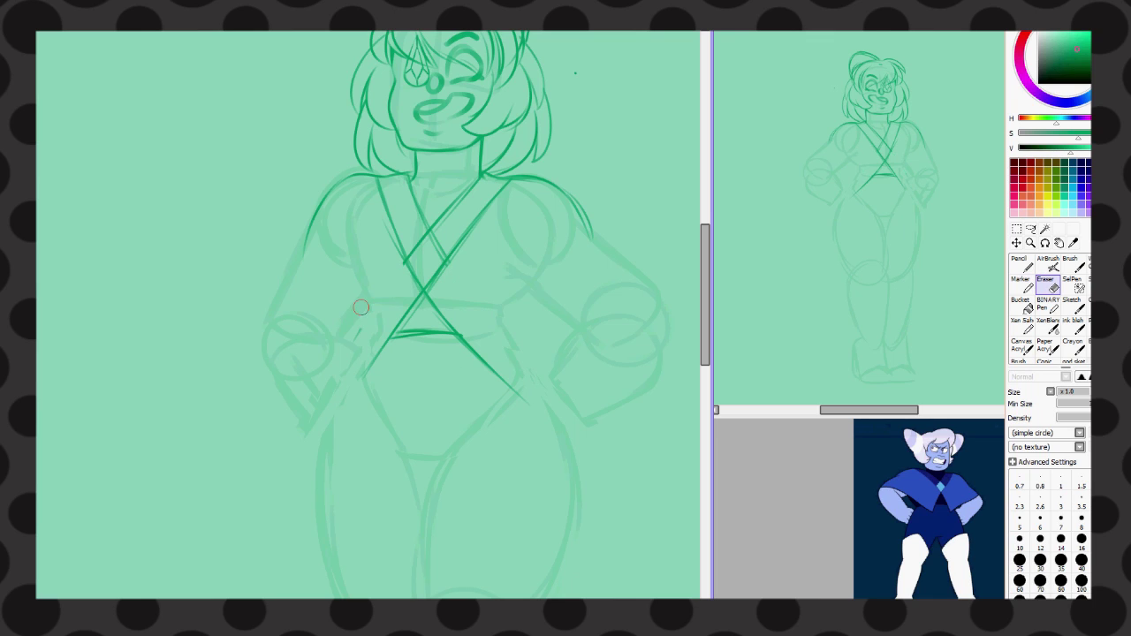
{"action": "key", "text": "ctrl+z"}
{"action": "key", "text": "ctrl+z"}
- Erase the bands above their crossing and join the remaining outer lines in a pointed peak at mid-chest
{"action": "mouse_move", "coordinate": [481, 247]}
{"action": "left_mouse_down"}
{"action": "mouse_move", "coordinate": [445, 209]}
{"action": "mouse_move", "coordinate": [495, 194]}
{"action": "left_mouse_up"}
{"action": "left_click_drag", "start_coordinate": [433, 258], "coordinate": [376, 182]}
{"action": "key", "text": "b"}
{"action": "left_click_drag", "start_coordinate": [428, 228], "coordinate": [399, 267]}
- Adjust the crossed band shape on the torso slightly with Free Deform
{"action": "key", "text": "ctrl+t"}
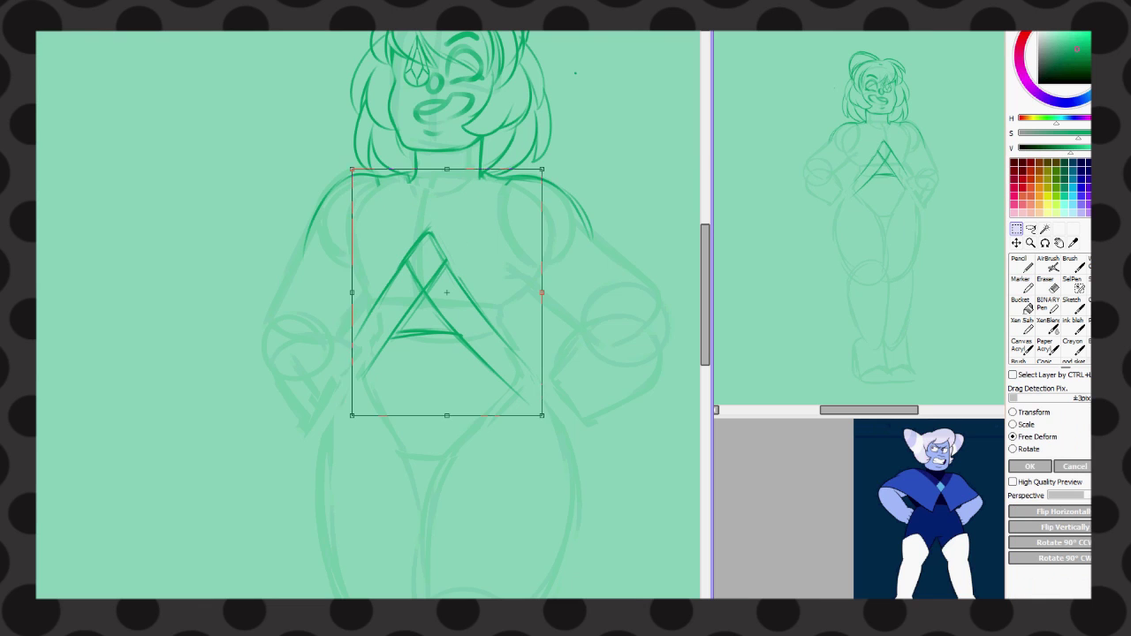
{"action": "left_click_drag", "start_coordinate": [543, 415], "coordinate": [548, 412]}
{"action": "key", "text": "Return"}
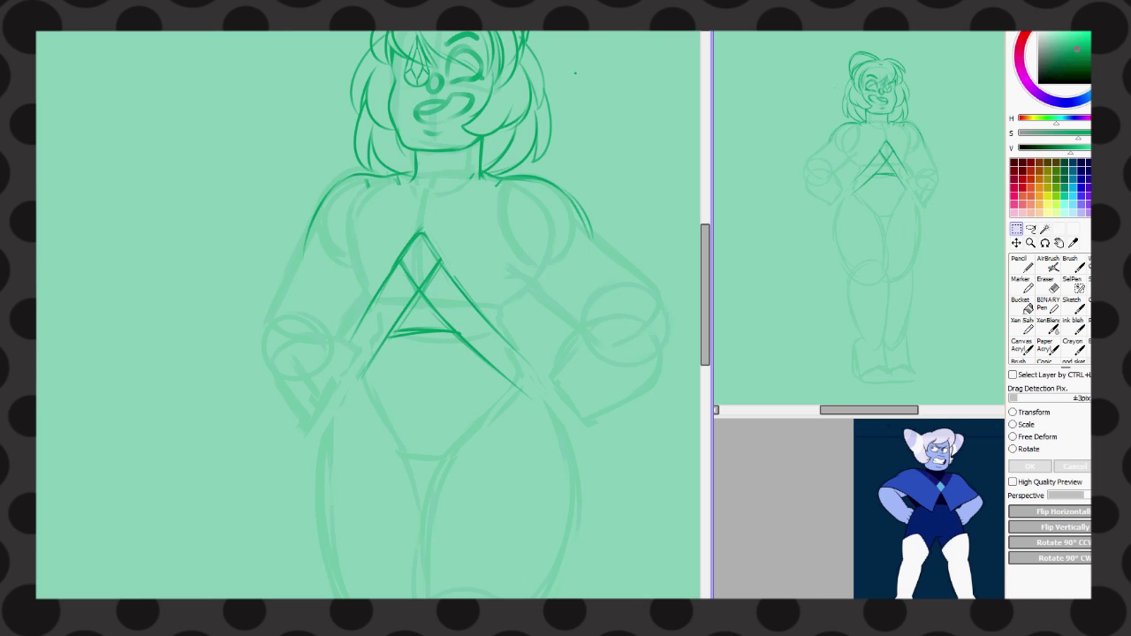
- Draw diagonal lines from both shoulders down to the band crossing on the chest
{"action": "left_click_drag", "start_coordinate": [372, 187], "coordinate": [398, 258]}
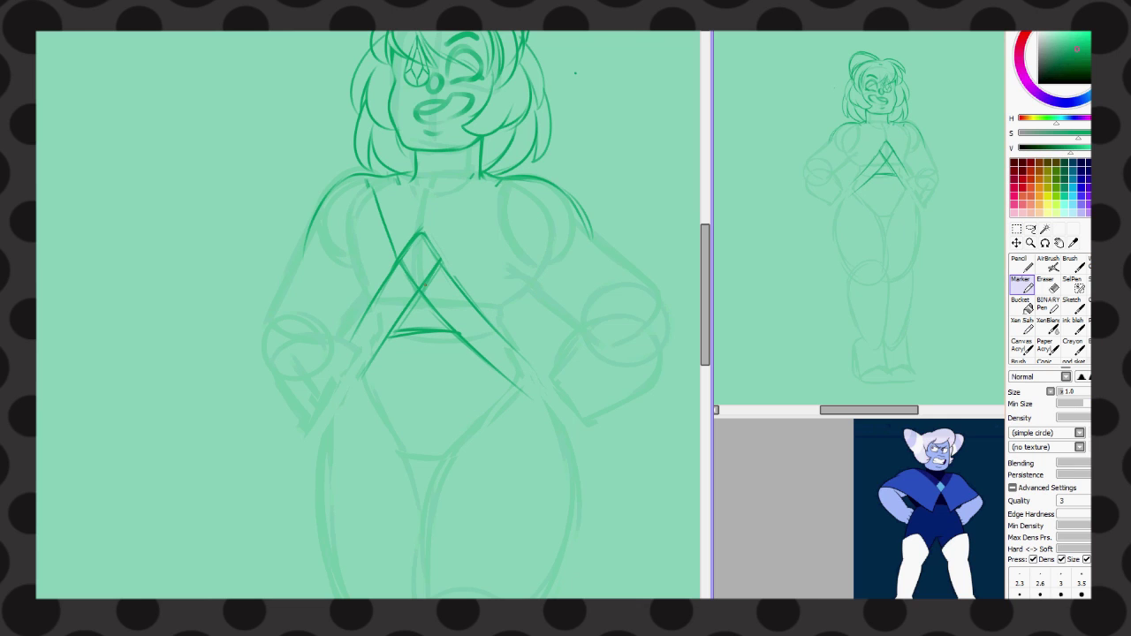
{"action": "left_click_drag", "start_coordinate": [516, 187], "coordinate": [399, 291]}
{"action": "key", "text": "ctrl+t"}
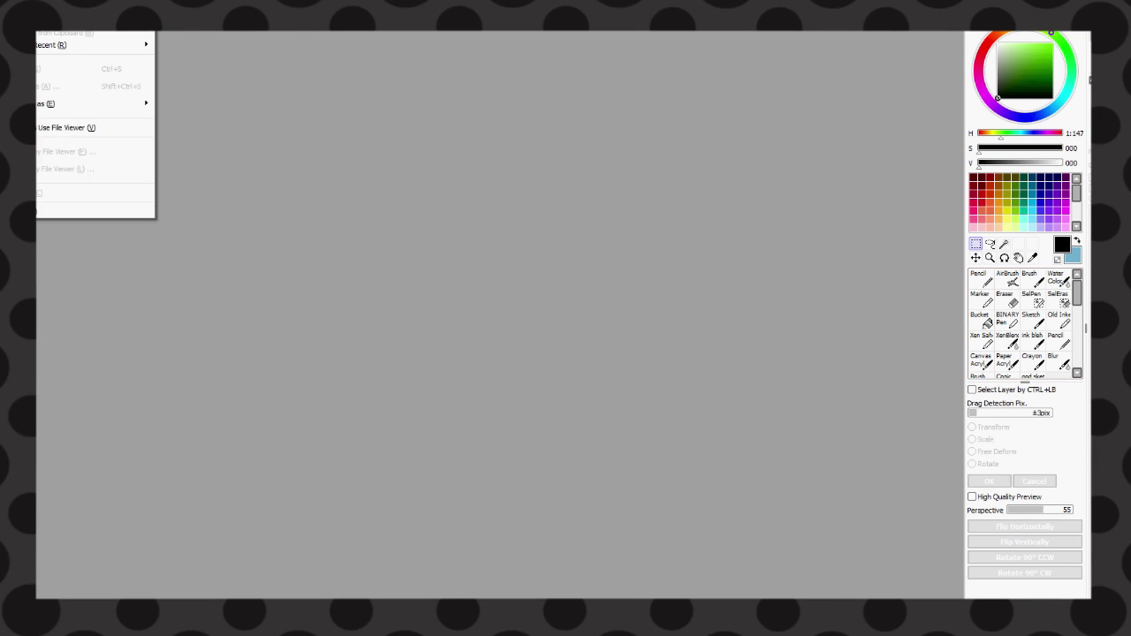
- Reopen the saved figure sketch from the 2017 Art folder and enlarge the upper body
{"action": "key", "text": "ctrl+o"}
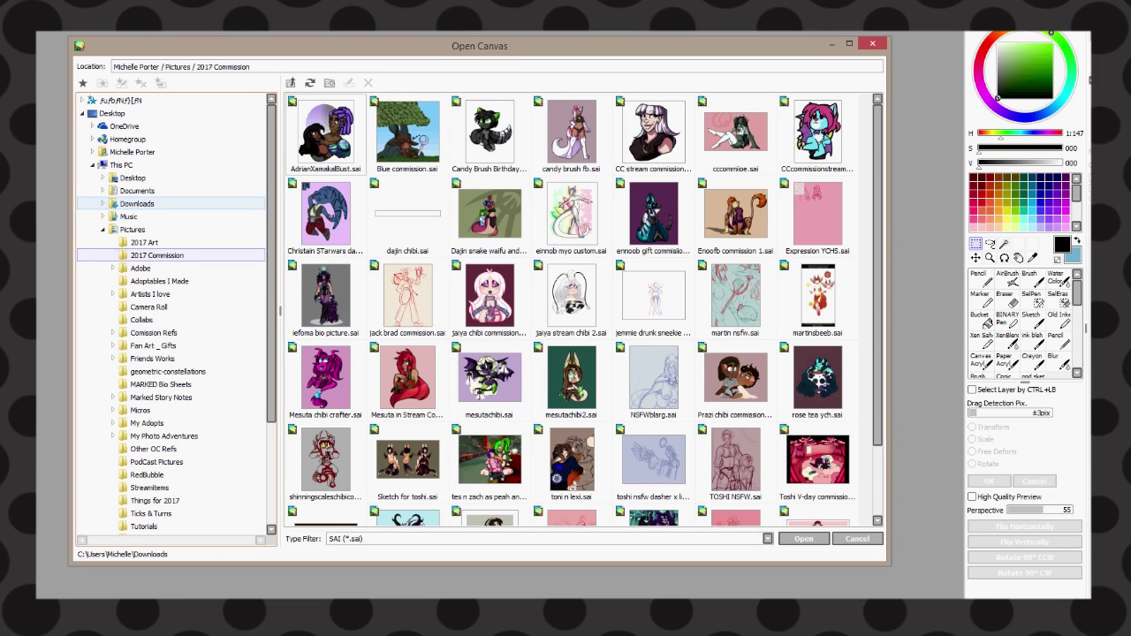
{"action": "left_click", "coordinate": [144, 242]}
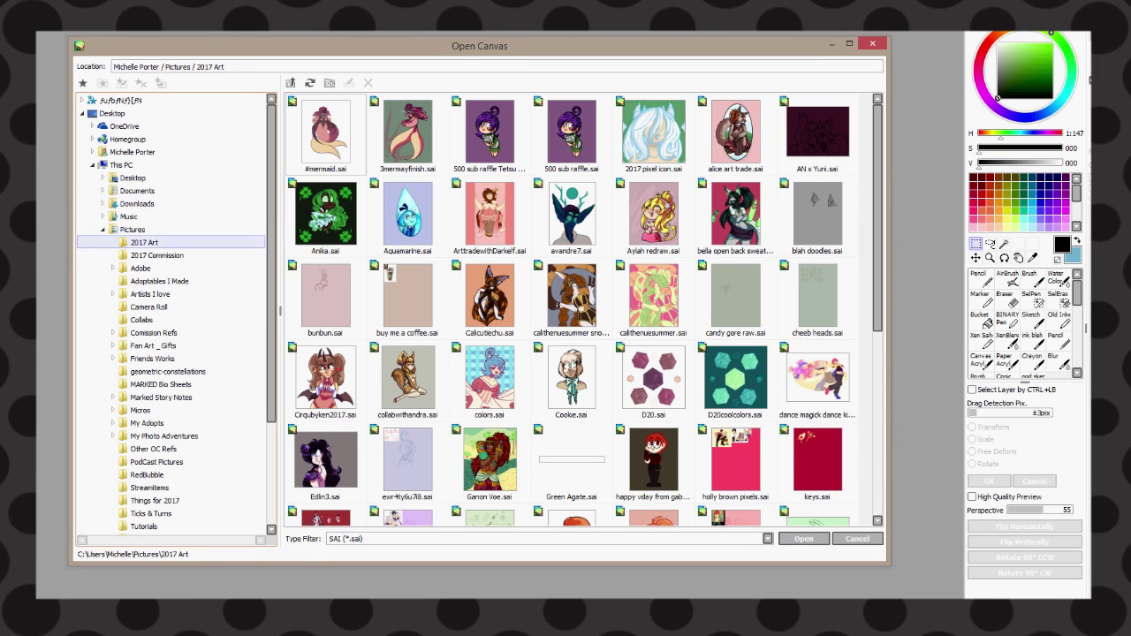
{"action": "key", "text": "Return"}
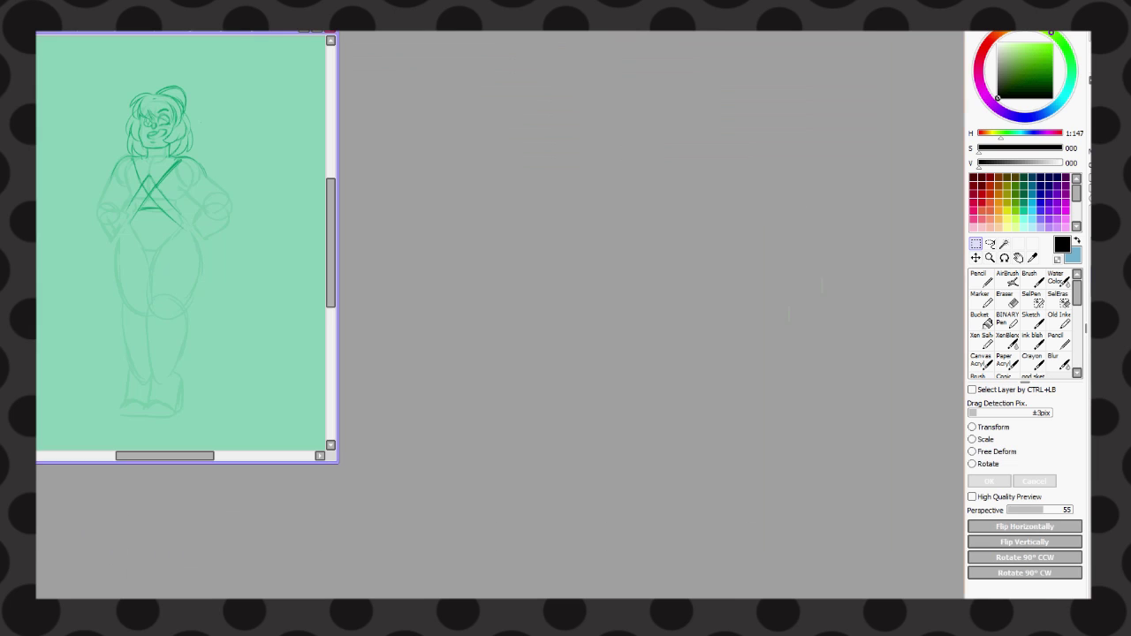
{"action": "scroll", "coordinate": [585, 140], "scroll_direction": "up", "scroll_amount": 3}
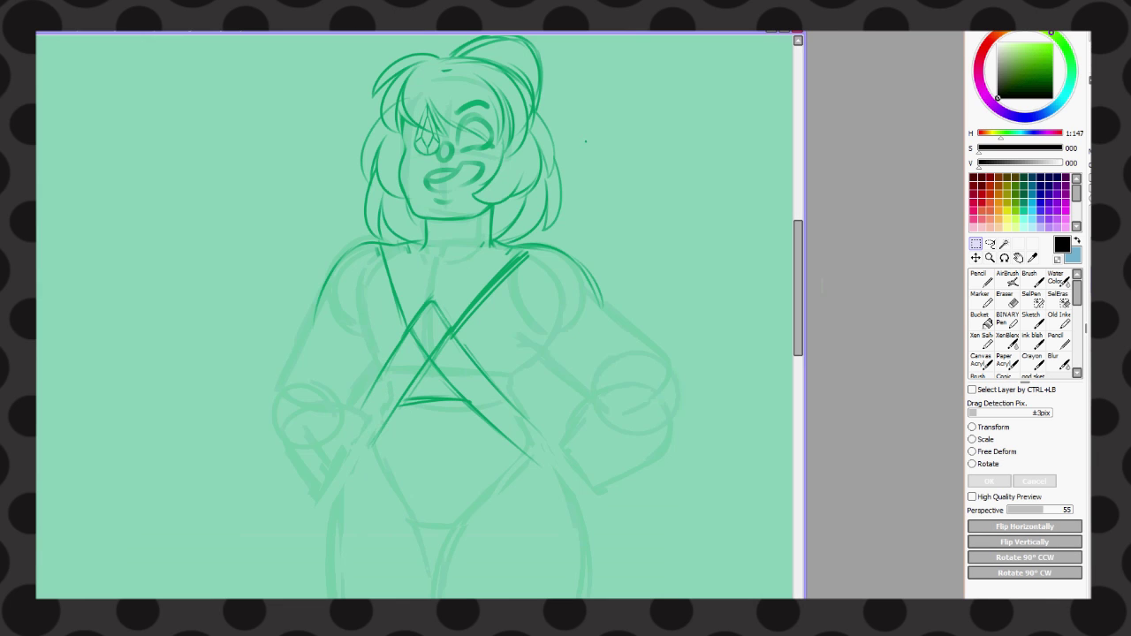
- Erase the shoulder-to-chest lines and draw curved cape hems from the chest crossing out to both upper arms in the sketch green
{"action": "key", "text": "e"}
{"action": "key", "text": "bracketleft"}
{"action": "key", "text": "bracketleft"}
{"action": "mouse_move", "coordinate": [530, 258]}
{"action": "left_mouse_down"}
{"action": "mouse_move", "coordinate": [480, 298]}
{"action": "mouse_move", "coordinate": [399, 293]}
{"action": "mouse_move", "coordinate": [366, 273]}
{"action": "mouse_move", "coordinate": [299, 329]}
{"action": "mouse_move", "coordinate": [446, 332]}
{"action": "mouse_move", "coordinate": [632, 359]}
{"action": "left_mouse_up"}
{"action": "key", "text": "m"}
{"action": "key", "text": "b"}
{"action": "key", "text": "ctrl+z"}
{"action": "left_click", "coordinate": [329, 274], "text": "alt"}
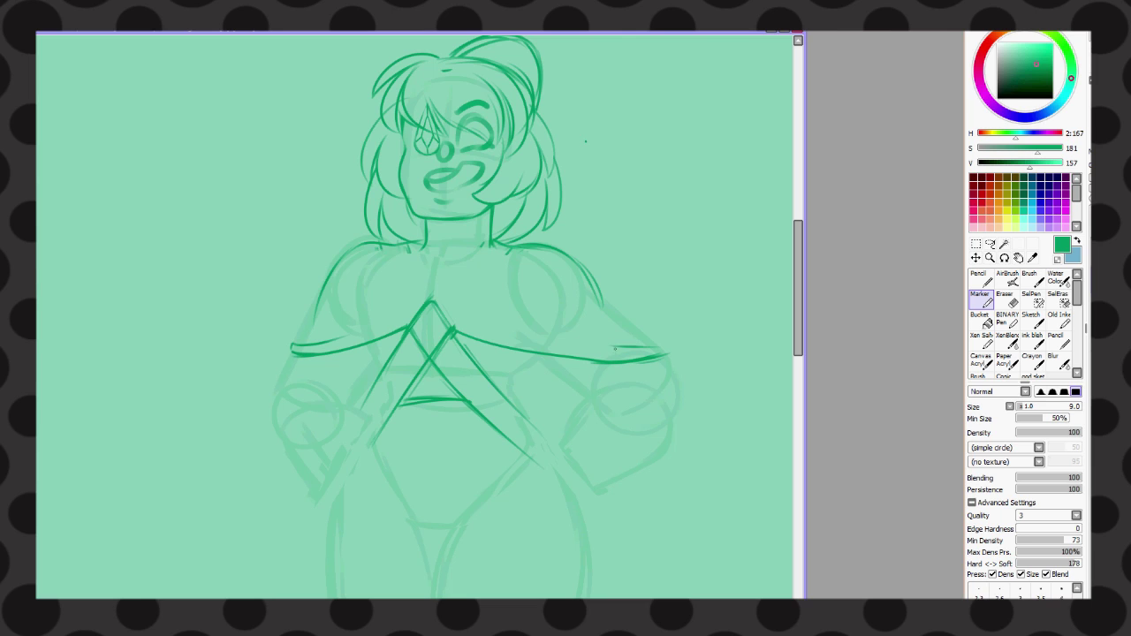
- Draw the cape's slanted outer edges from the shoulders to the hem tips and add a collar line across the neck
{"action": "left_click_drag", "start_coordinate": [323, 292], "coordinate": [294, 345]}
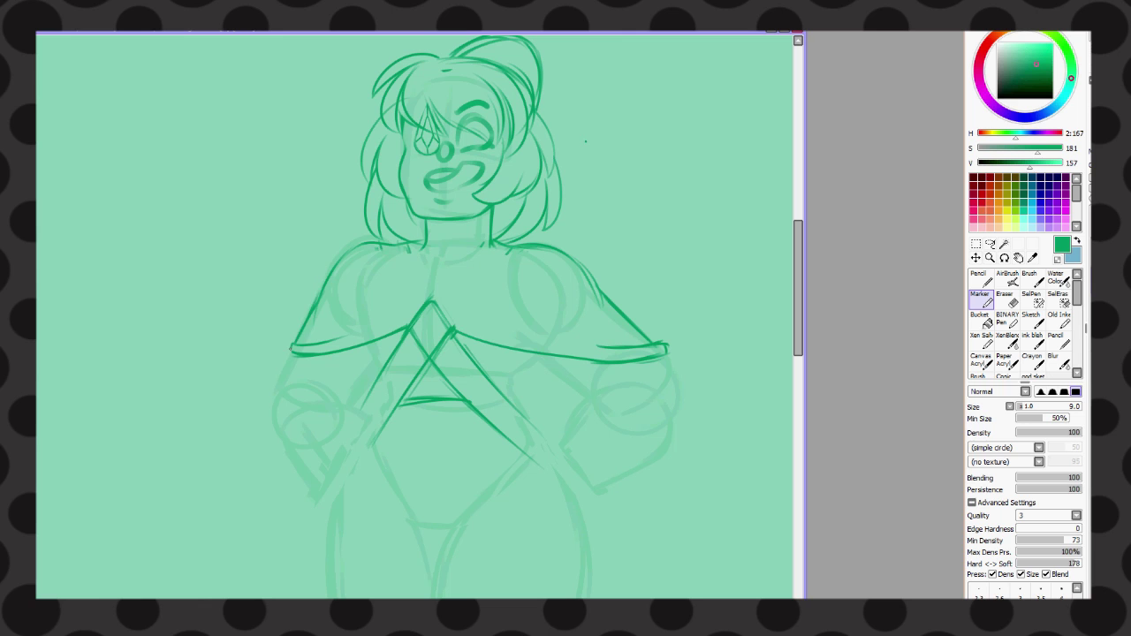
{"action": "scroll", "coordinate": [416, 318], "scroll_direction": "up", "scroll_amount": 2}
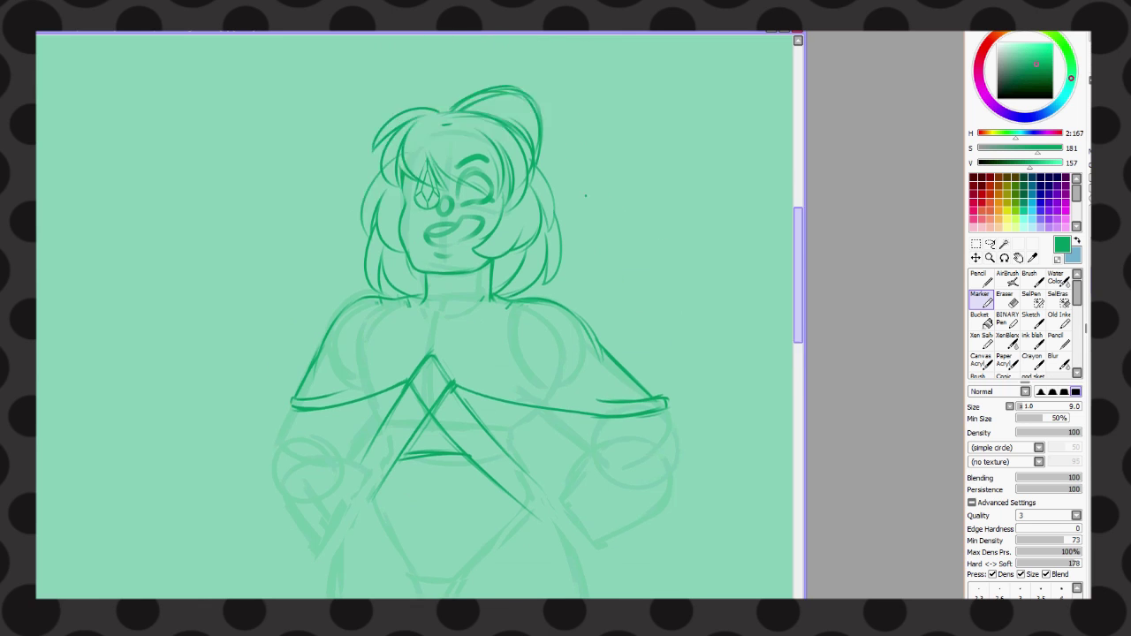
{"action": "scroll", "coordinate": [415, 318], "scroll_direction": "down", "scroll_amount": 2}
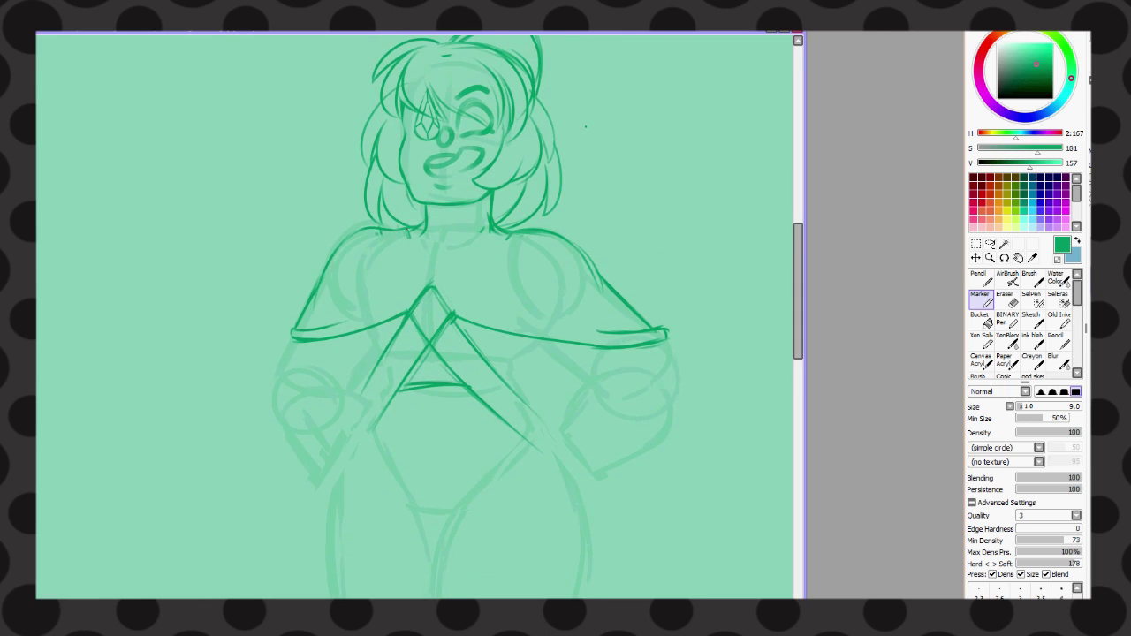
{"action": "left_click_drag", "start_coordinate": [426, 214], "coordinate": [490, 212]}
- Close the lower ends of both crossed bands with angled edges at the sides of the waist
{"action": "scroll", "coordinate": [451, 265], "scroll_direction": "down", "scroll_amount": 3}
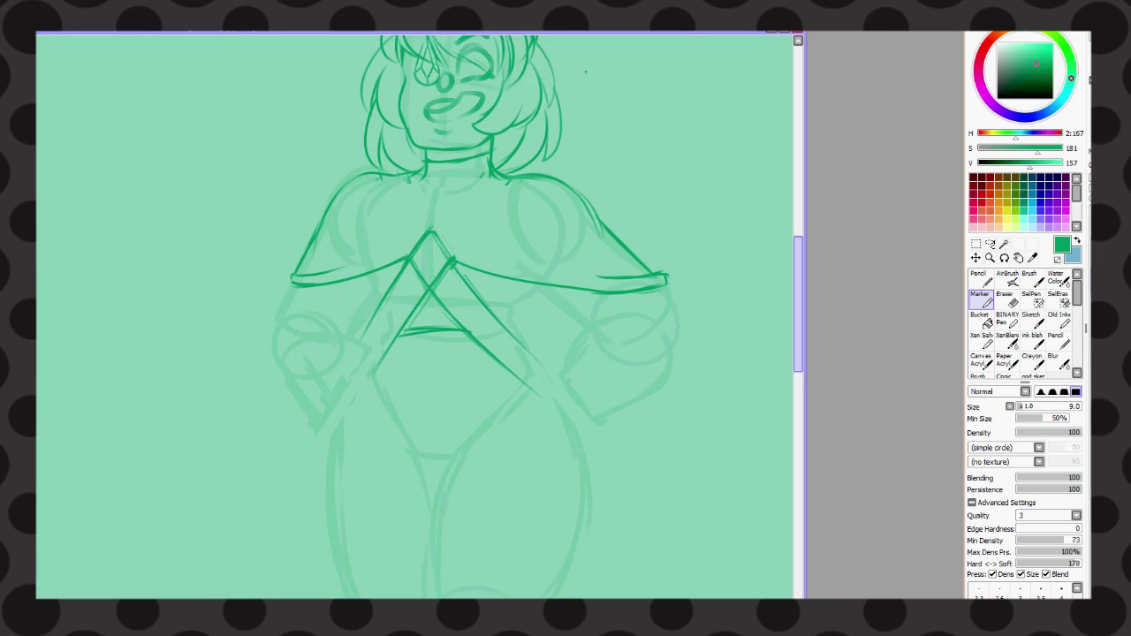
{"action": "left_click_drag", "start_coordinate": [535, 316], "coordinate": [548, 353]}
{"action": "left_click_drag", "start_coordinate": [415, 270], "coordinate": [377, 326]}
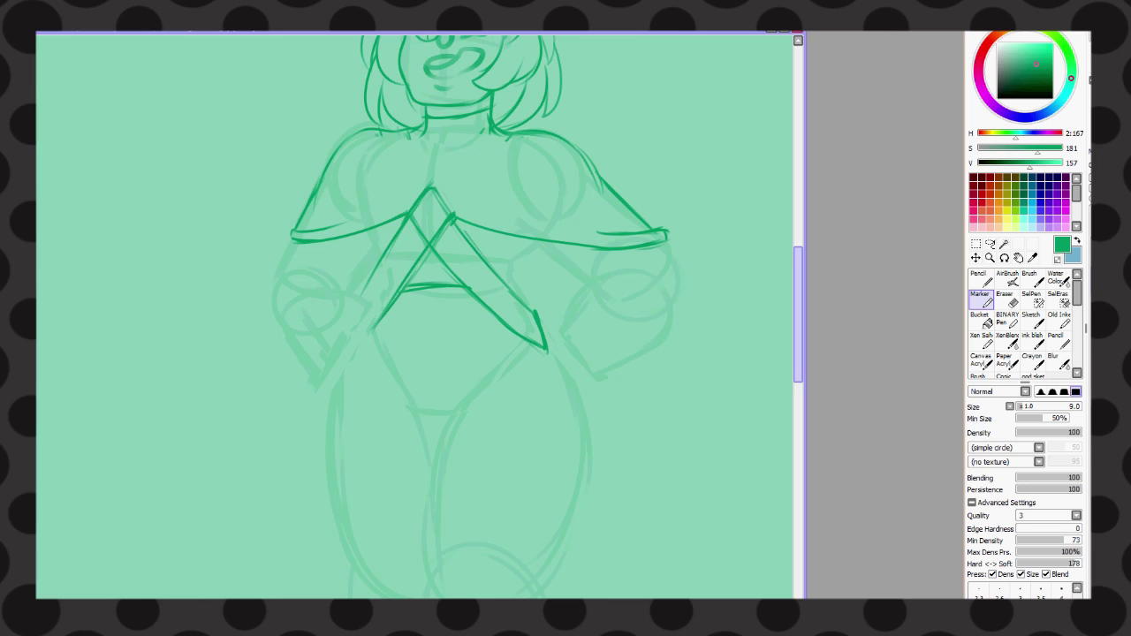
{"action": "left_click_drag", "start_coordinate": [390, 250], "coordinate": [369, 324]}
{"action": "scroll", "coordinate": [423, 337], "scroll_direction": "up", "scroll_amount": 4}
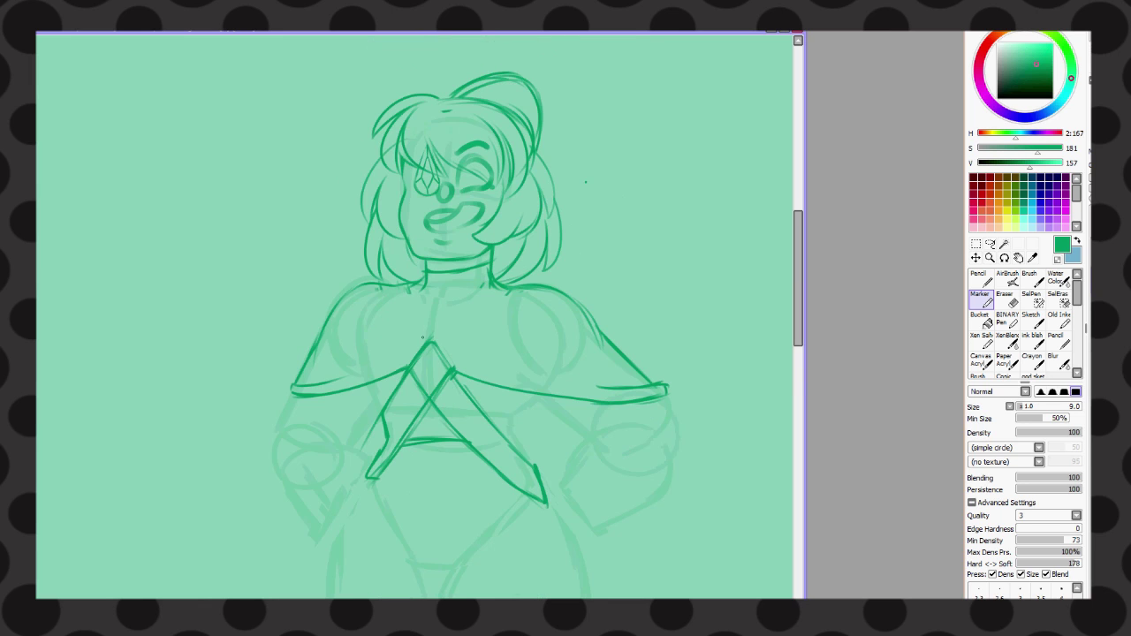
- Erase the curved waist line between the bands and draw the torso's side contours beneath the cape on both sides
{"action": "scroll", "coordinate": [341, 374], "scroll_direction": "up", "scroll_amount": 2}
{"action": "key", "text": "e"}
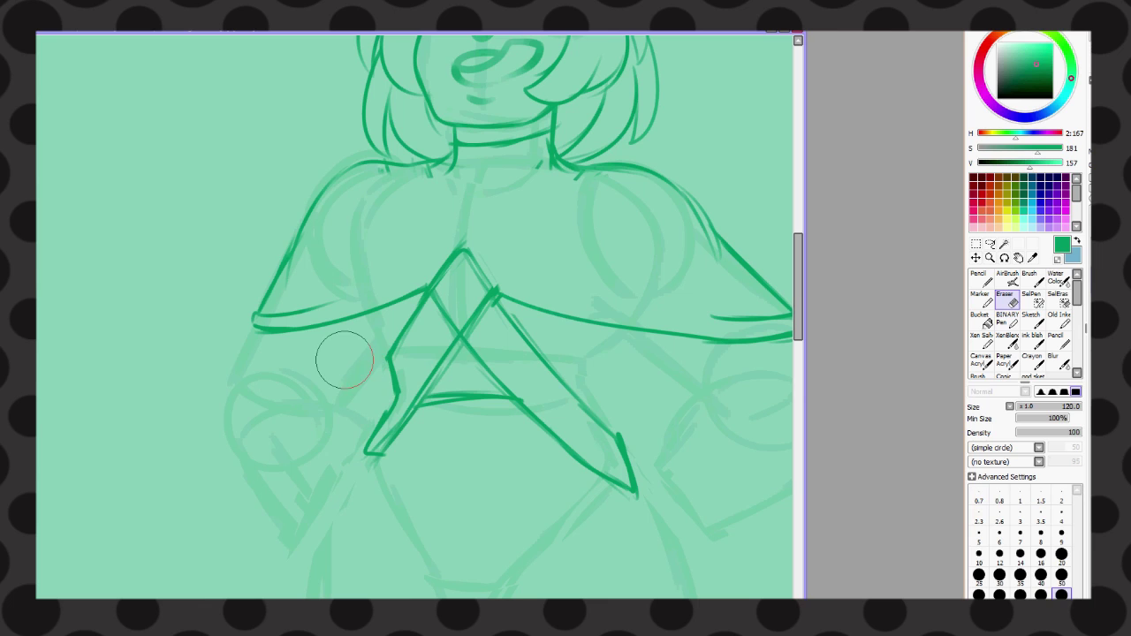
{"action": "left_click_drag", "start_coordinate": [469, 426], "coordinate": [500, 464]}
{"action": "key", "text": "e"}
{"action": "left_click_drag", "start_coordinate": [370, 314], "coordinate": [385, 361]}
{"action": "mouse_move", "coordinate": [631, 345]}
{"action": "left_mouse_down"}
{"action": "mouse_move", "coordinate": [597, 376]}
{"action": "mouse_move", "coordinate": [617, 434]}
{"action": "left_mouse_up"}
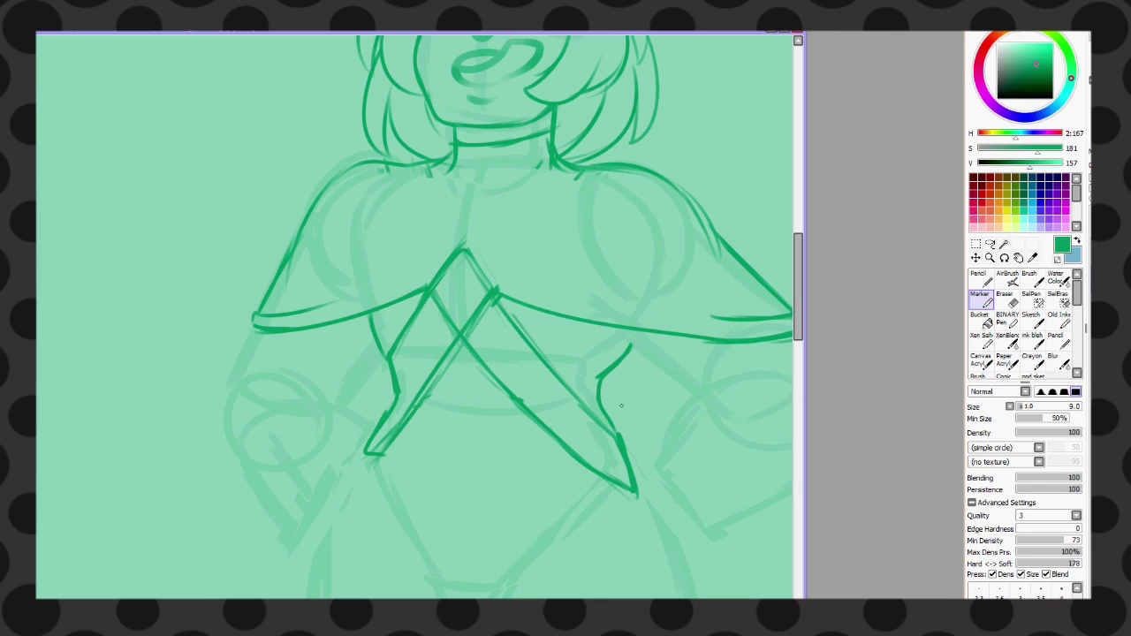
- Redraw the right-hand band narrower with a shorter tip at the hip and erase its old outer lines
{"action": "left_click_drag", "start_coordinate": [500, 299], "coordinate": [597, 398]}
{"action": "left_click_drag", "start_coordinate": [485, 353], "coordinate": [625, 470]}
{"action": "left_click_drag", "start_coordinate": [603, 412], "coordinate": [626, 470]}
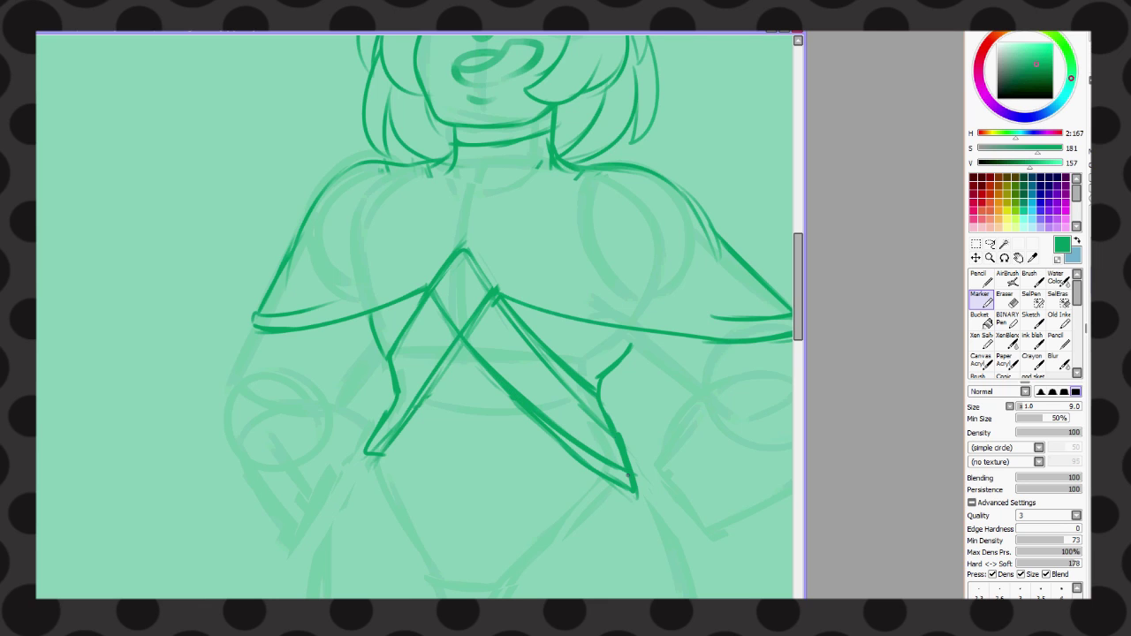
{"action": "key", "text": "e"}
{"action": "key", "text": "]"}
{"action": "left_click_drag", "start_coordinate": [626, 412], "coordinate": [645, 475]}
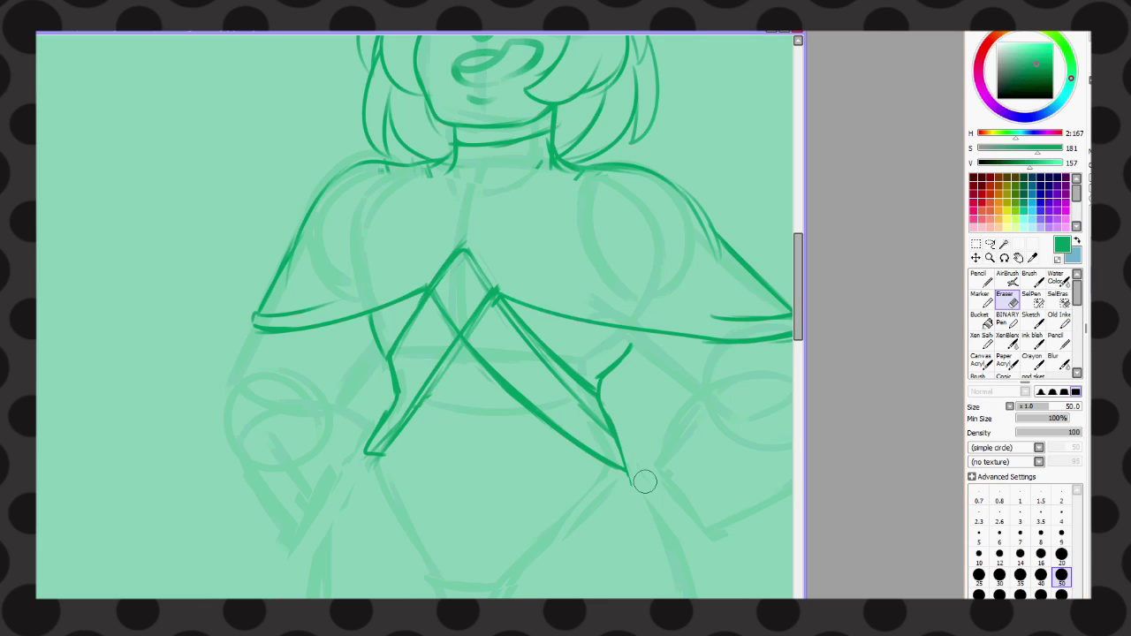
{"action": "left_click_drag", "start_coordinate": [508, 334], "coordinate": [597, 440]}
{"action": "key", "text": "e"}
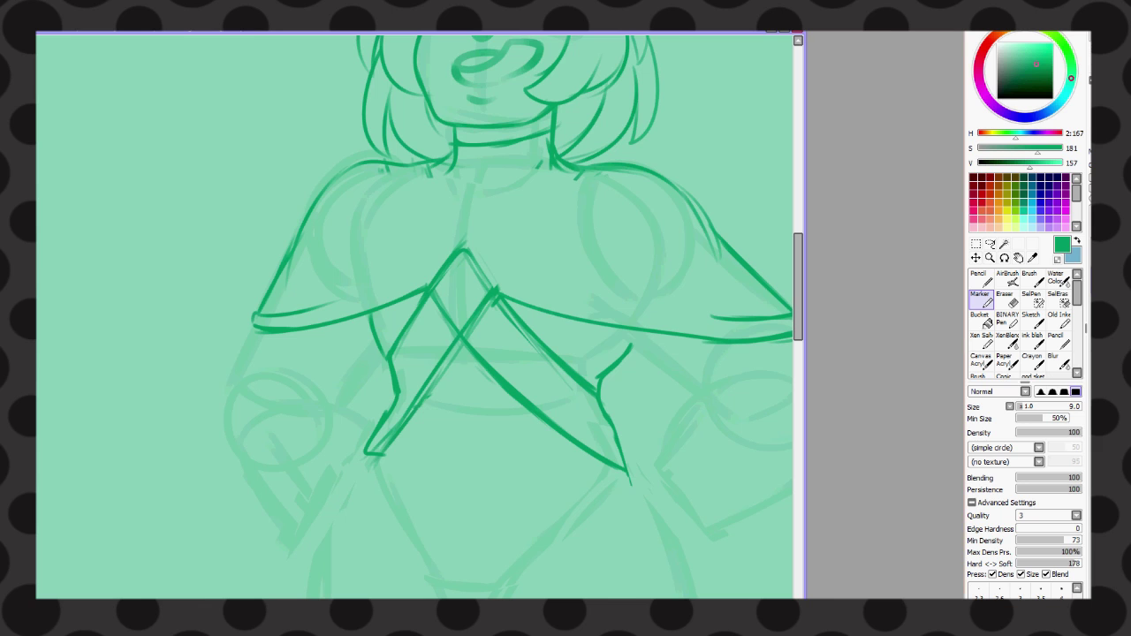
- Open a second view of the sketch showing the whole figure
{"action": "key", "text": "ctrl+u"}
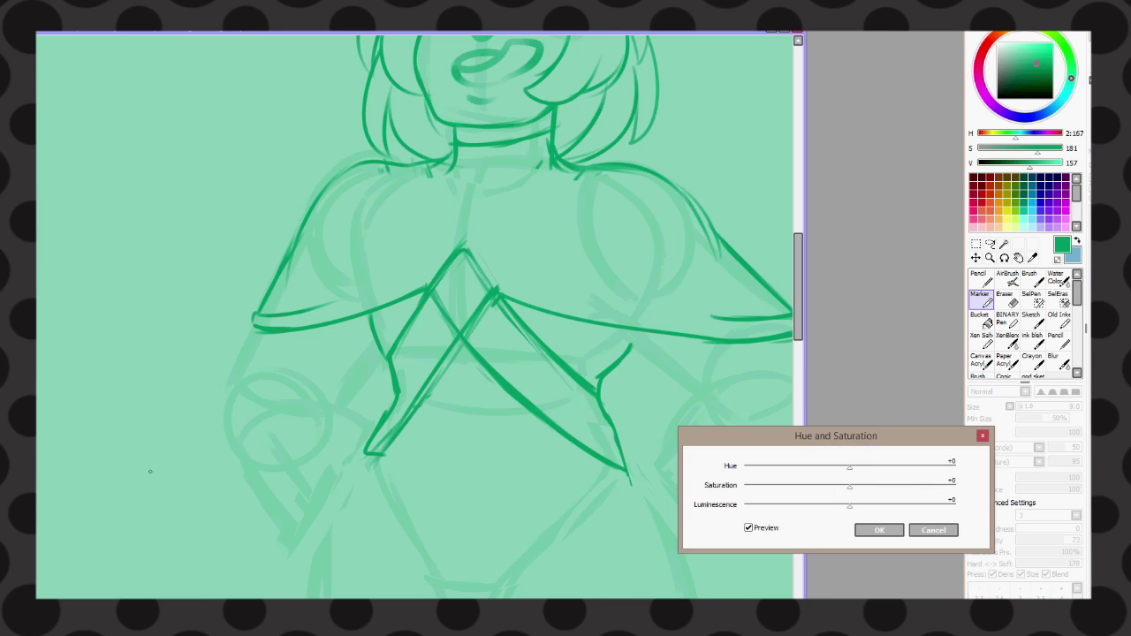
{"action": "key", "text": "Escape"}
{"action": "key", "text": "alt+w"}
{"action": "key", "text": "Left"}
{"action": "key", "text": "Escape"}
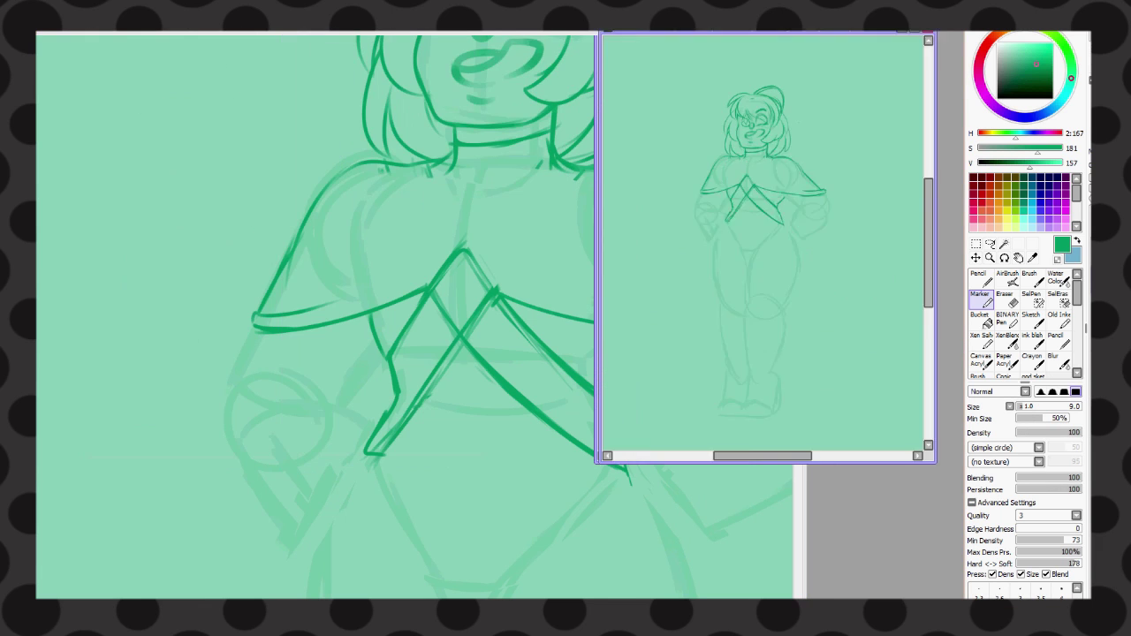
- Draw the curved waistline behind the crossed bands and the leotard's bottom edge with its angled leg openings
{"action": "scroll", "coordinate": [416, 318], "scroll_direction": "down", "scroll_amount": 3}
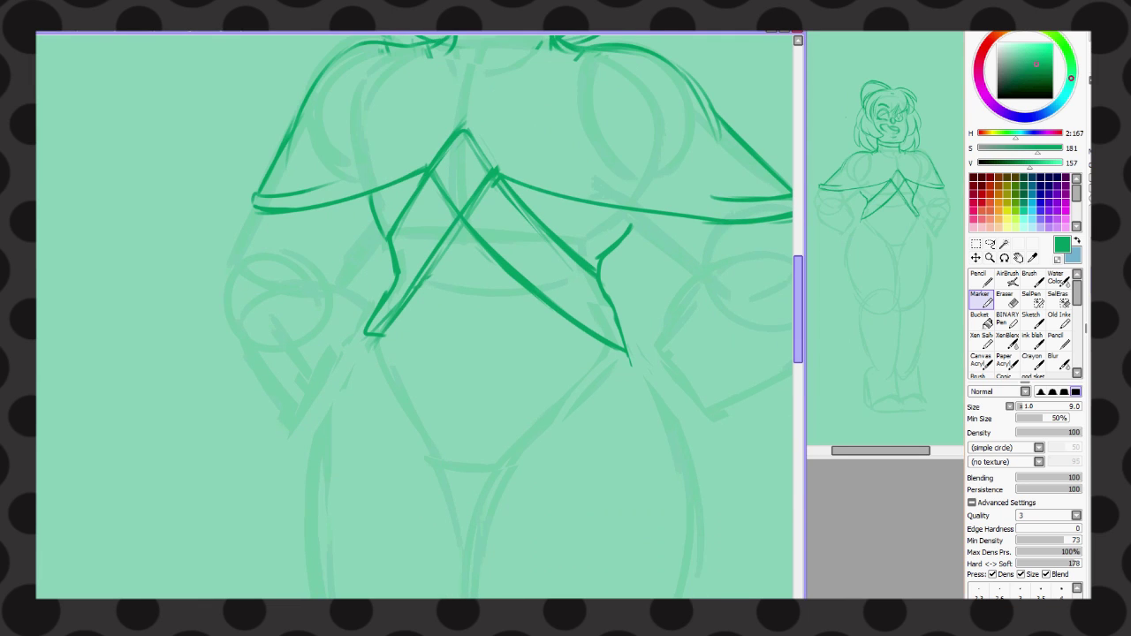
{"action": "scroll", "coordinate": [656, 268], "scroll_direction": "up", "scroll_amount": 5}
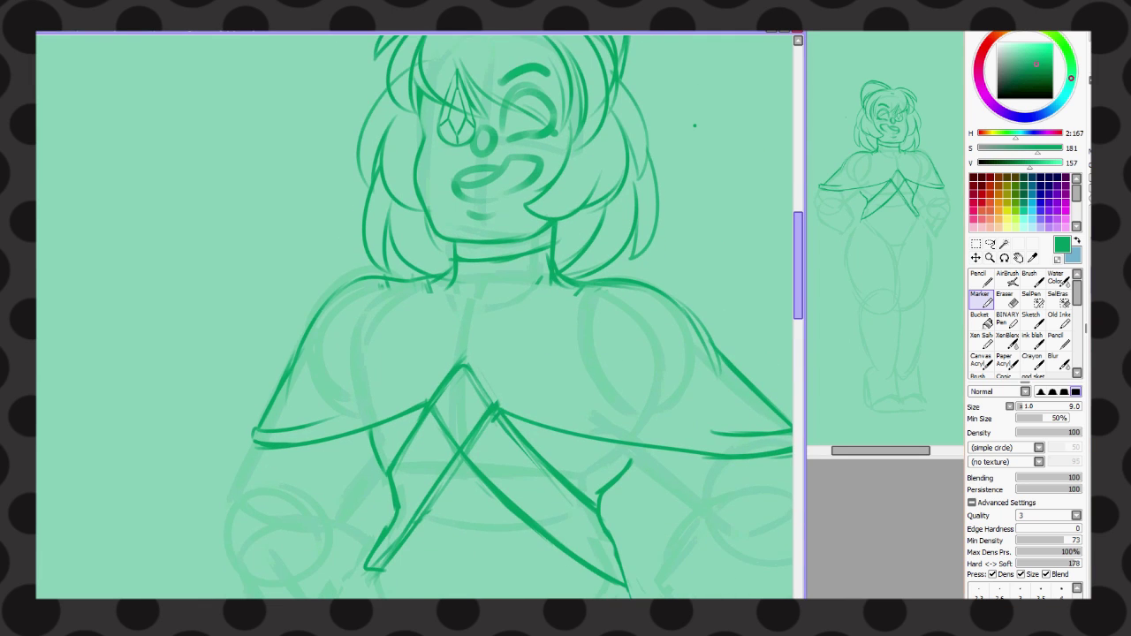
{"action": "scroll", "coordinate": [508, 319], "scroll_direction": "down", "scroll_amount": 4}
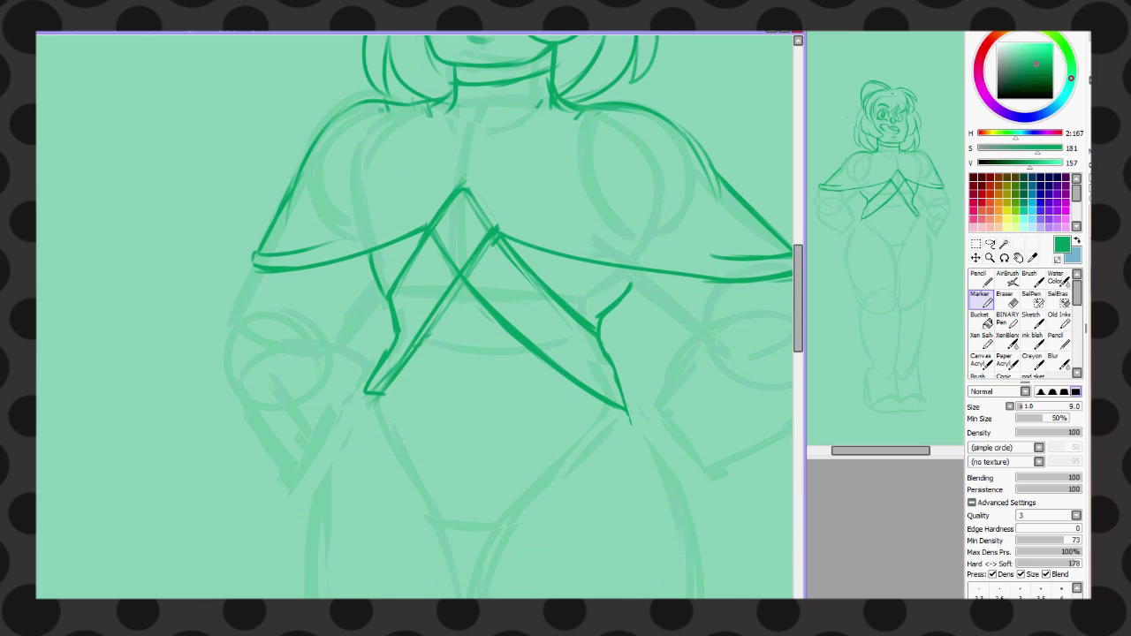
{"action": "scroll", "coordinate": [620, 400], "scroll_direction": "down", "scroll_amount": 2}
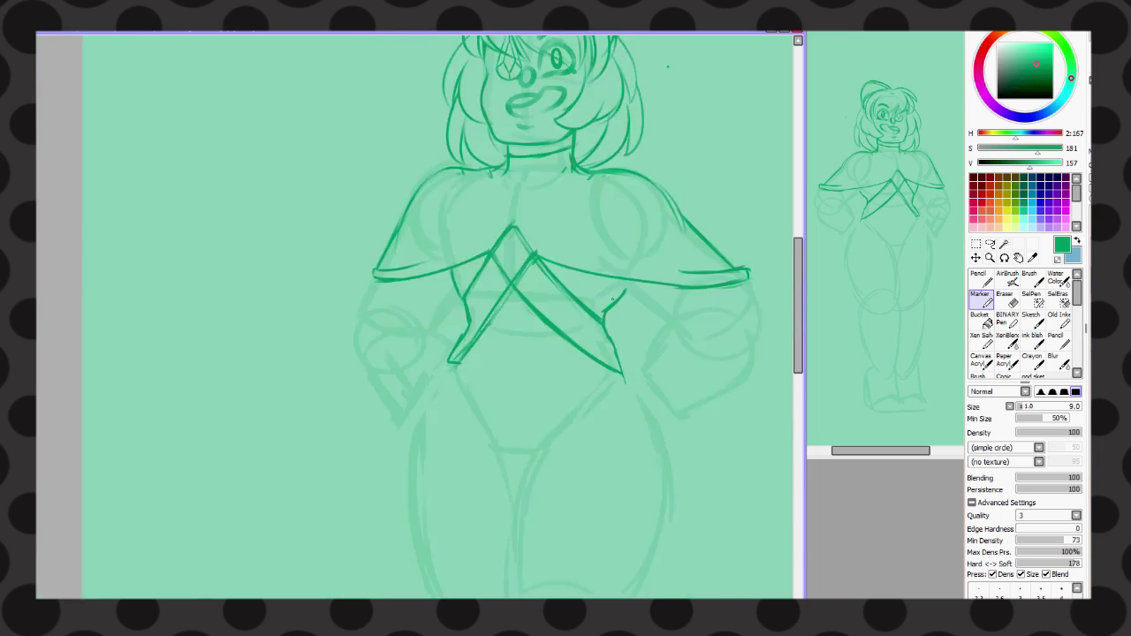
{"action": "mouse_move", "coordinate": [444, 315]}
{"action": "left_mouse_down"}
{"action": "mouse_move", "coordinate": [490, 404]}
{"action": "mouse_move", "coordinate": [536, 406]}
{"action": "mouse_move", "coordinate": [613, 327]}
{"action": "left_mouse_up"}
{"action": "left_click_drag", "start_coordinate": [537, 403], "coordinate": [615, 323]}
{"action": "mouse_move", "coordinate": [475, 386]}
{"action": "left_mouse_down"}
{"action": "mouse_move", "coordinate": [430, 332]}
{"action": "mouse_move", "coordinate": [449, 331]}
{"action": "mouse_move", "coordinate": [467, 371]}
{"action": "left_mouse_up"}
{"action": "key", "text": "ctrl+z"}
{"action": "key", "text": "e"}
{"action": "left_click_drag", "start_coordinate": [619, 323], "coordinate": [554, 371]}
{"action": "key", "text": "b"}
{"action": "scroll", "coordinate": [555, 368], "scroll_direction": "down", "scroll_amount": 1}
{"action": "left_click_drag", "start_coordinate": [477, 286], "coordinate": [574, 279]}
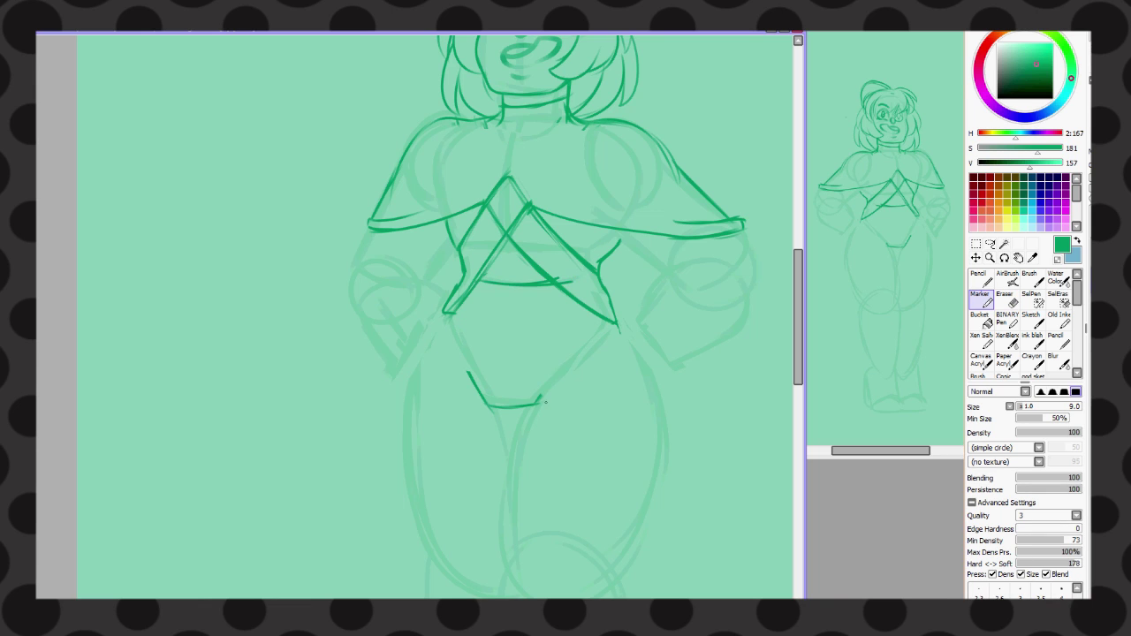
{"action": "left_click_drag", "start_coordinate": [572, 357], "coordinate": [548, 403]}
- Draw the right-hand boot's cuff around the knee with a V-shaped notch in front, erasing its first upward peak
{"action": "scroll", "coordinate": [525, 375], "scroll_direction": "down", "scroll_amount": 2}
{"action": "scroll", "coordinate": [521, 385], "scroll_direction": "up", "scroll_amount": 1}
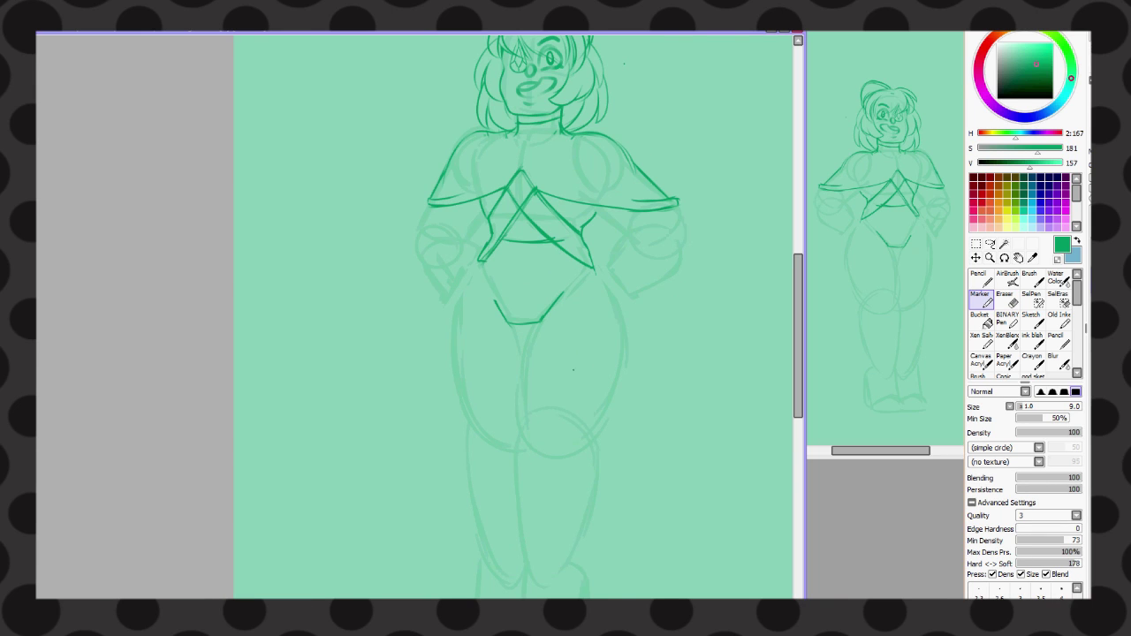
{"action": "left_click_drag", "start_coordinate": [516, 481], "coordinate": [515, 414]}
{"action": "mouse_move", "coordinate": [571, 396]}
{"action": "left_mouse_down"}
{"action": "mouse_move", "coordinate": [600, 426]}
{"action": "mouse_move", "coordinate": [598, 447]}
{"action": "left_mouse_up"}
{"action": "scroll", "coordinate": [521, 353], "scroll_direction": "down", "scroll_amount": 3}
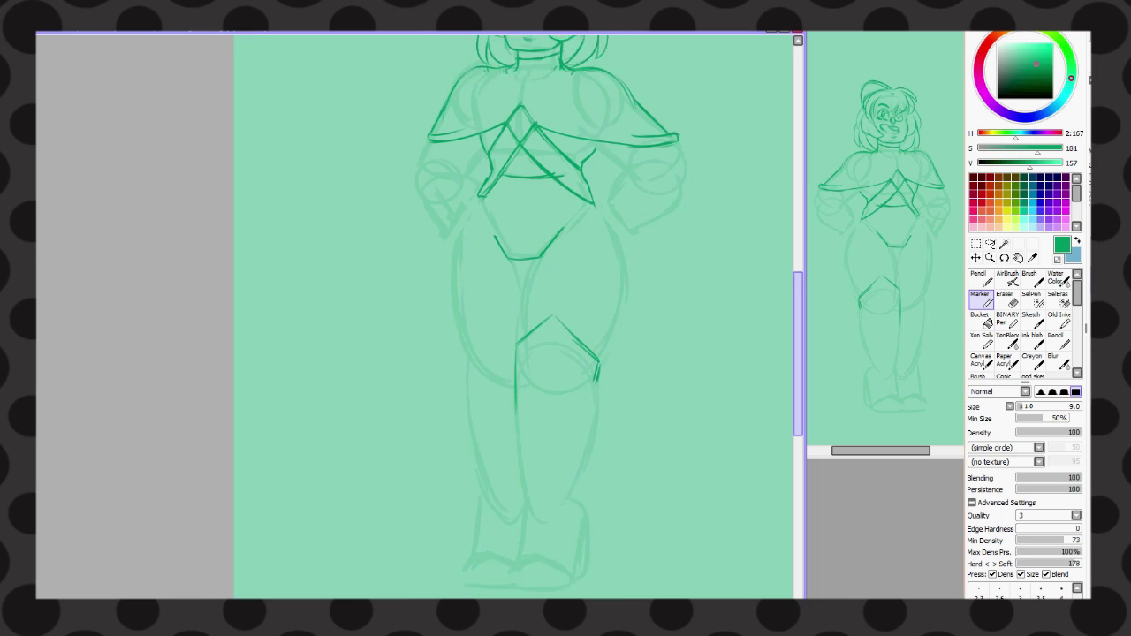
{"action": "mouse_move", "coordinate": [516, 298]}
{"action": "left_mouse_down"}
{"action": "mouse_move", "coordinate": [559, 340]}
{"action": "mouse_move", "coordinate": [596, 312]}
{"action": "mouse_move", "coordinate": [601, 323]}
{"action": "mouse_move", "coordinate": [525, 291]}
{"action": "mouse_move", "coordinate": [577, 281]}
{"action": "mouse_move", "coordinate": [598, 311]}
{"action": "left_mouse_up"}
{"action": "key", "text": "e"}
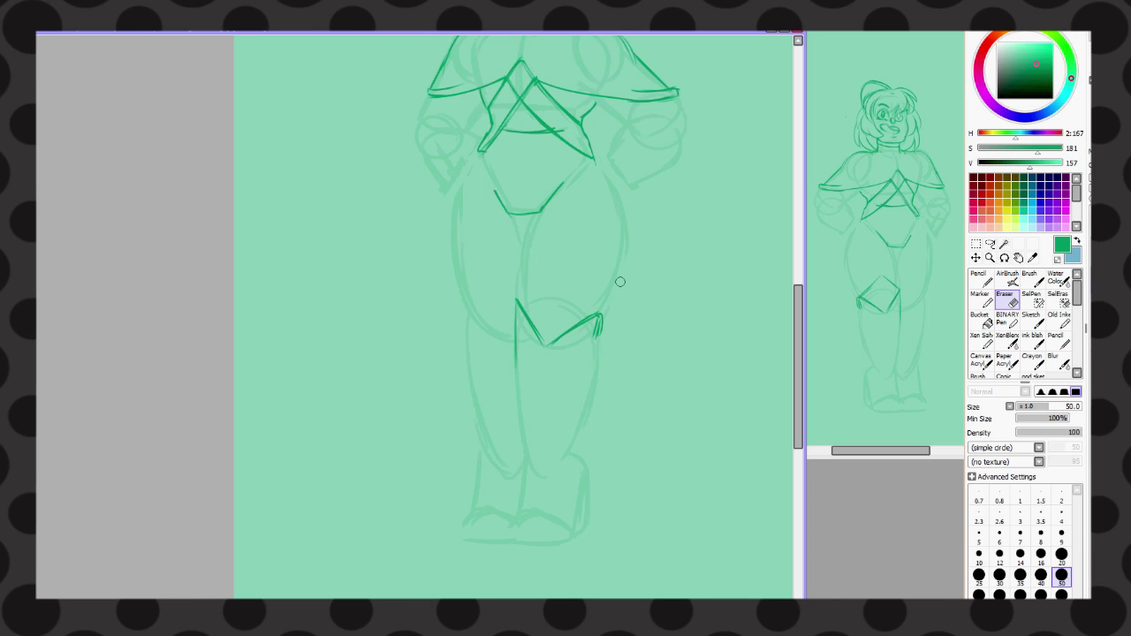
- Raise the inner point of the right-hand cuff, sketch a notched cuff on the other boot and extend the inner leg line to the foot
{"action": "key", "text": "e"}
{"action": "left_click_drag", "start_coordinate": [533, 324], "coordinate": [544, 344]}
{"action": "left_click_drag", "start_coordinate": [508, 292], "coordinate": [520, 395]}
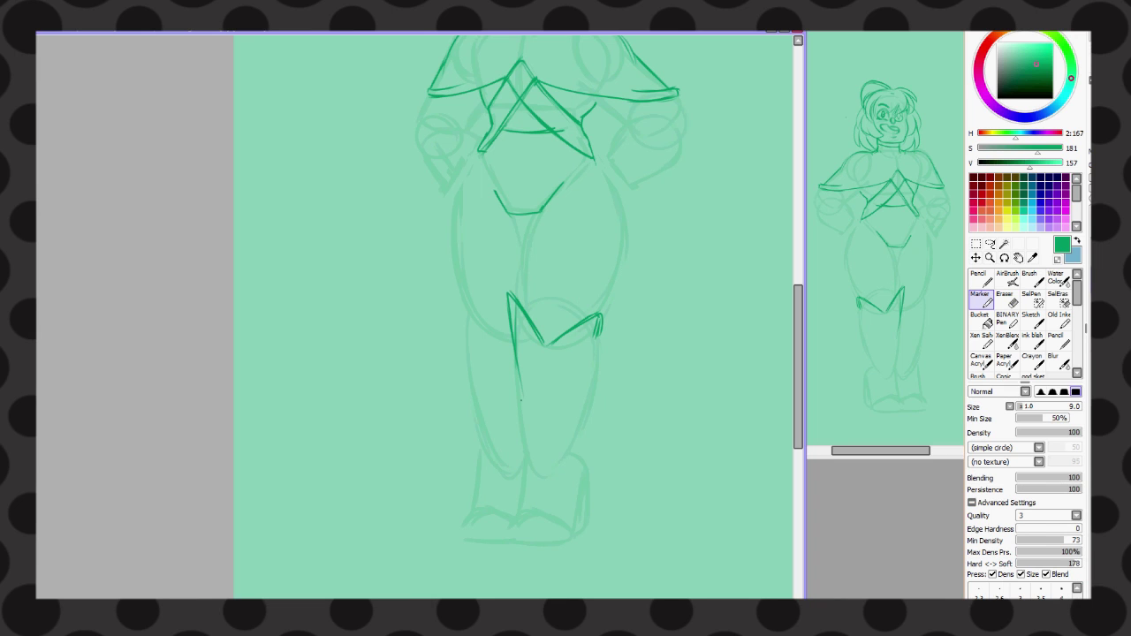
{"action": "mouse_move", "coordinate": [457, 294]}
{"action": "left_mouse_down"}
{"action": "mouse_move", "coordinate": [467, 347]}
{"action": "mouse_move", "coordinate": [491, 321]}
{"action": "mouse_move", "coordinate": [513, 357]}
{"action": "left_mouse_up"}
{"action": "mouse_move", "coordinate": [464, 302]}
{"action": "left_mouse_down"}
{"action": "mouse_move", "coordinate": [514, 350]}
{"action": "mouse_move", "coordinate": [522, 508]}
{"action": "left_mouse_up"}
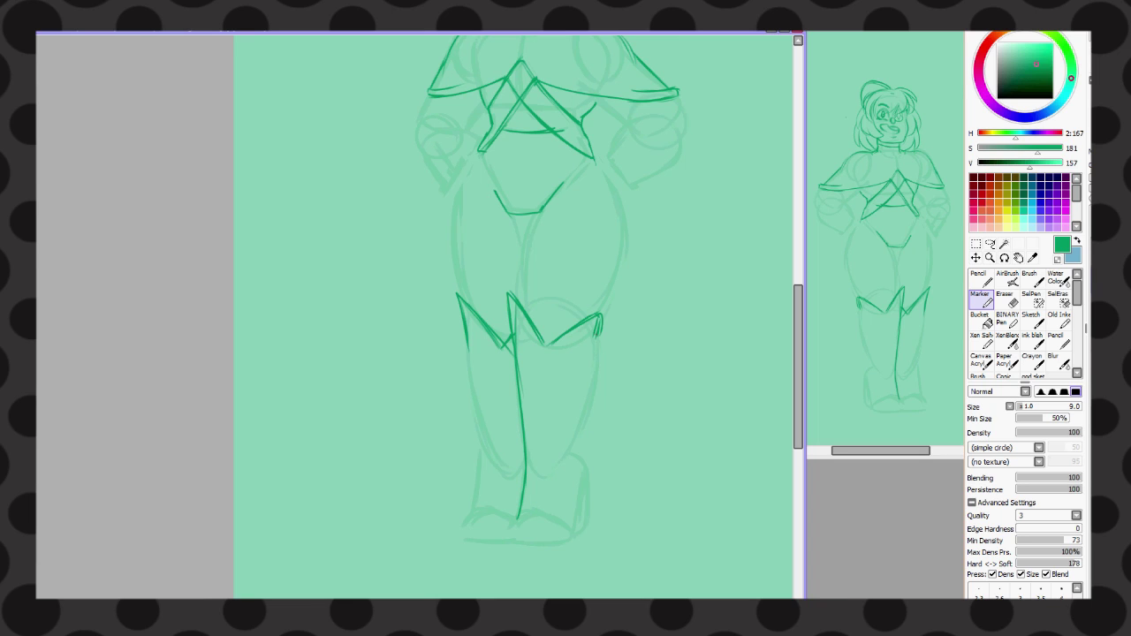
- Outline the right-hand boot's outer calf, ankle, rounded toe, sole and heel
{"action": "left_click_drag", "start_coordinate": [600, 357], "coordinate": [567, 476]}
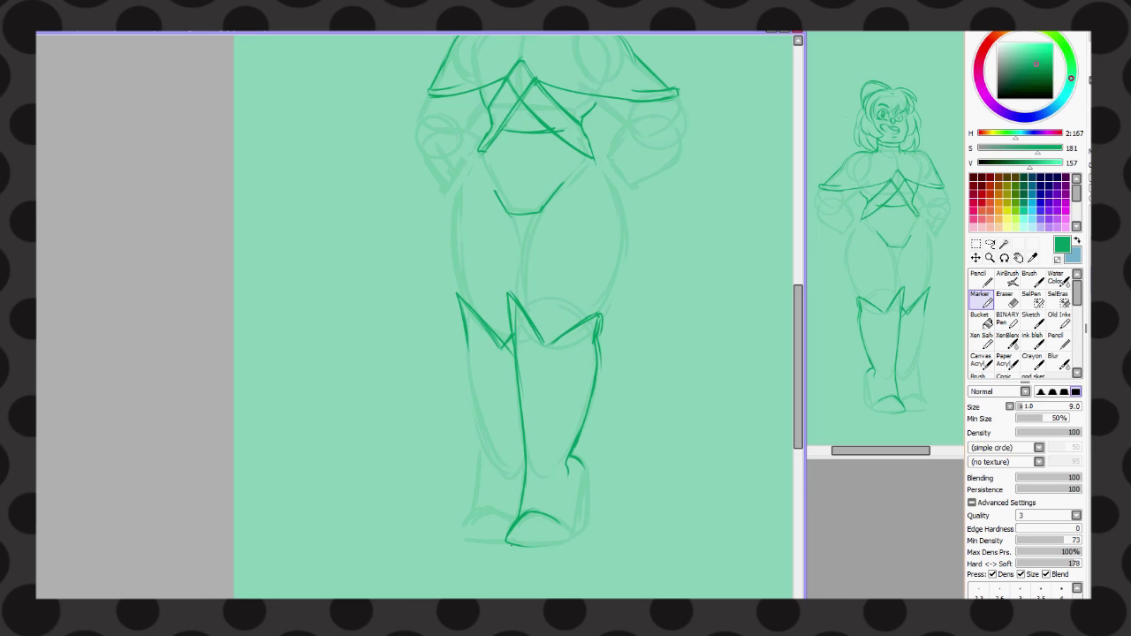
{"action": "mouse_move", "coordinate": [519, 545]}
{"action": "left_mouse_down"}
{"action": "mouse_move", "coordinate": [566, 544]}
{"action": "mouse_move", "coordinate": [579, 500]}
{"action": "left_mouse_up"}
{"action": "mouse_move", "coordinate": [574, 457]}
{"action": "left_mouse_down"}
{"action": "mouse_move", "coordinate": [586, 529]}
{"action": "mouse_move", "coordinate": [571, 543]}
{"action": "left_mouse_up"}
{"action": "key", "text": "ctrl+z"}
{"action": "key", "text": "ctrl+y"}
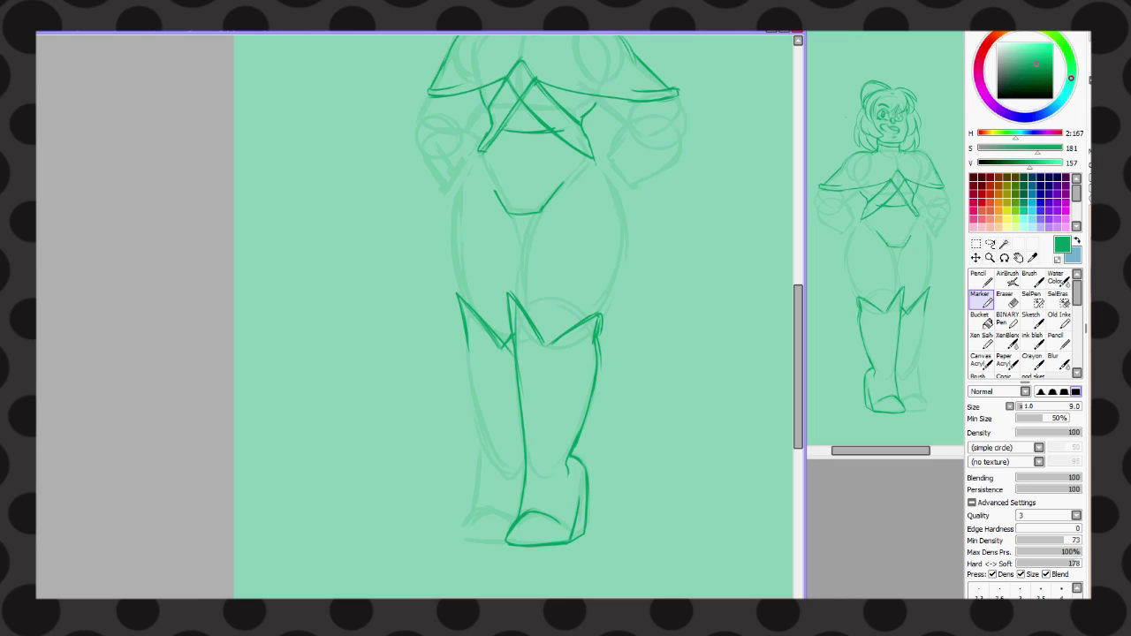
{"action": "key", "text": "ctrl+z"}
{"action": "key", "text": "ctrl+y"}
- Erase the left-hand boot's cuff and redraw the right-hand boot's inner cuff point shorter
{"action": "key", "text": "e"}
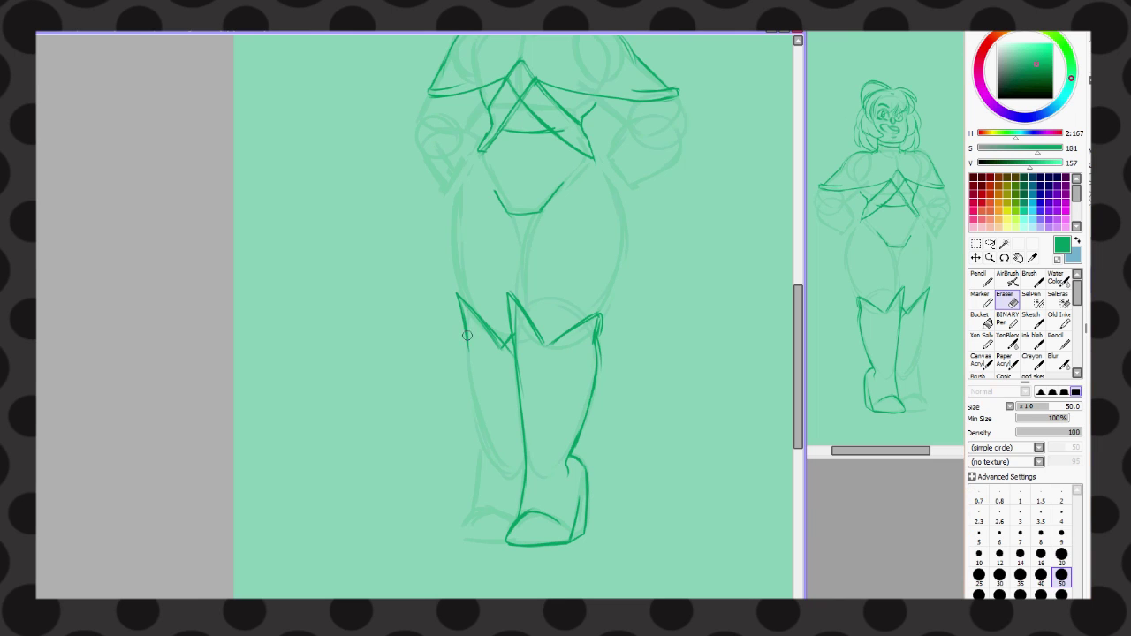
{"action": "mouse_move", "coordinate": [460, 296]}
{"action": "left_mouse_down"}
{"action": "mouse_move", "coordinate": [479, 354]}
{"action": "mouse_move", "coordinate": [504, 344]}
{"action": "mouse_move", "coordinate": [525, 303]}
{"action": "mouse_move", "coordinate": [543, 345]}
{"action": "left_mouse_up"}
{"action": "key", "text": "b"}
{"action": "mouse_move", "coordinate": [508, 302]}
{"action": "left_mouse_down"}
{"action": "mouse_move", "coordinate": [543, 346]}
{"action": "mouse_move", "coordinate": [515, 331]}
{"action": "left_mouse_up"}
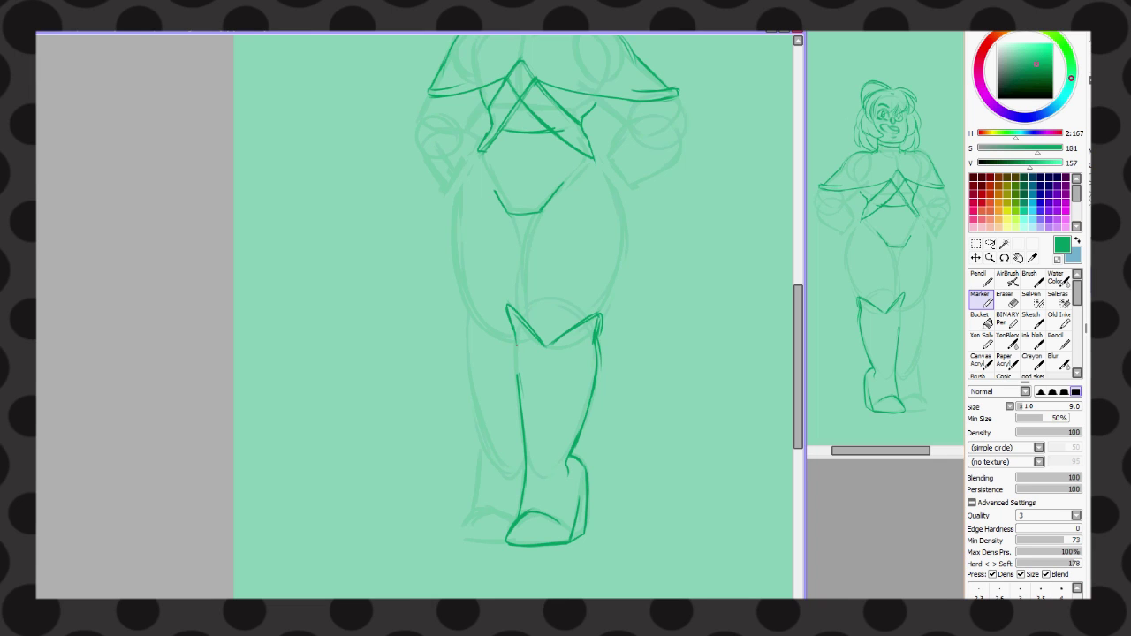
- Lasso the finished boot and place a duplicate over the left-hand leg
{"action": "key", "text": "l"}
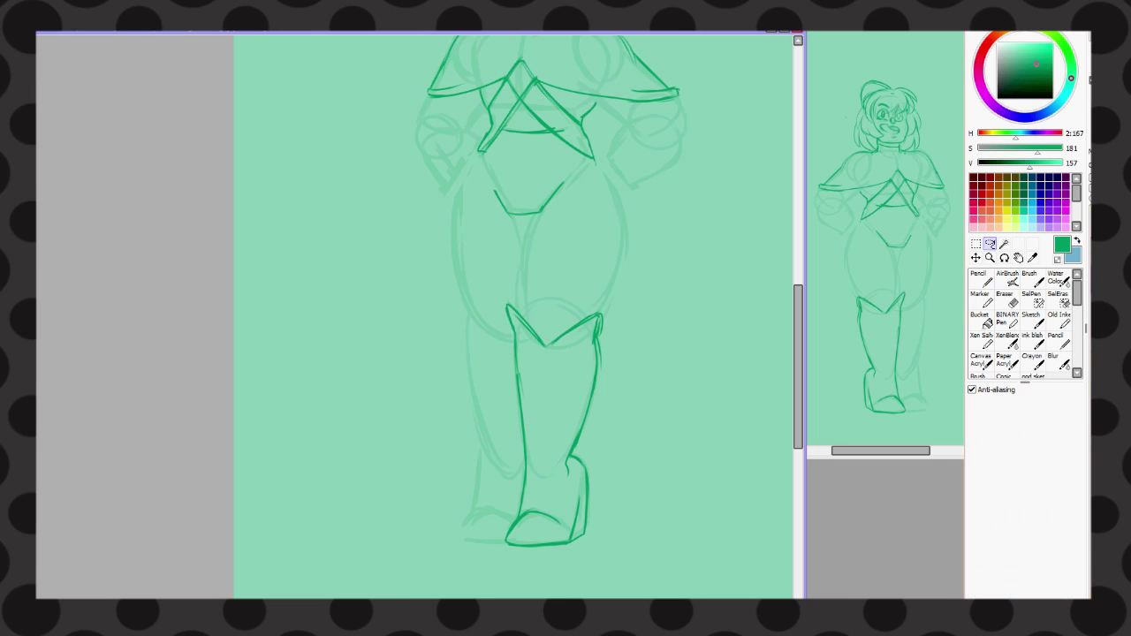
{"action": "mouse_move", "coordinate": [535, 254]}
{"action": "left_mouse_down"}
{"action": "mouse_move", "coordinate": [658, 389]}
{"action": "mouse_move", "coordinate": [610, 261]}
{"action": "left_mouse_up"}
{"action": "right_click", "coordinate": [40, 35]}
{"action": "key", "text": "Escape"}
{"action": "key", "text": "v"}
{"action": "left_click_drag", "start_coordinate": [543, 424], "coordinate": [488, 425]}
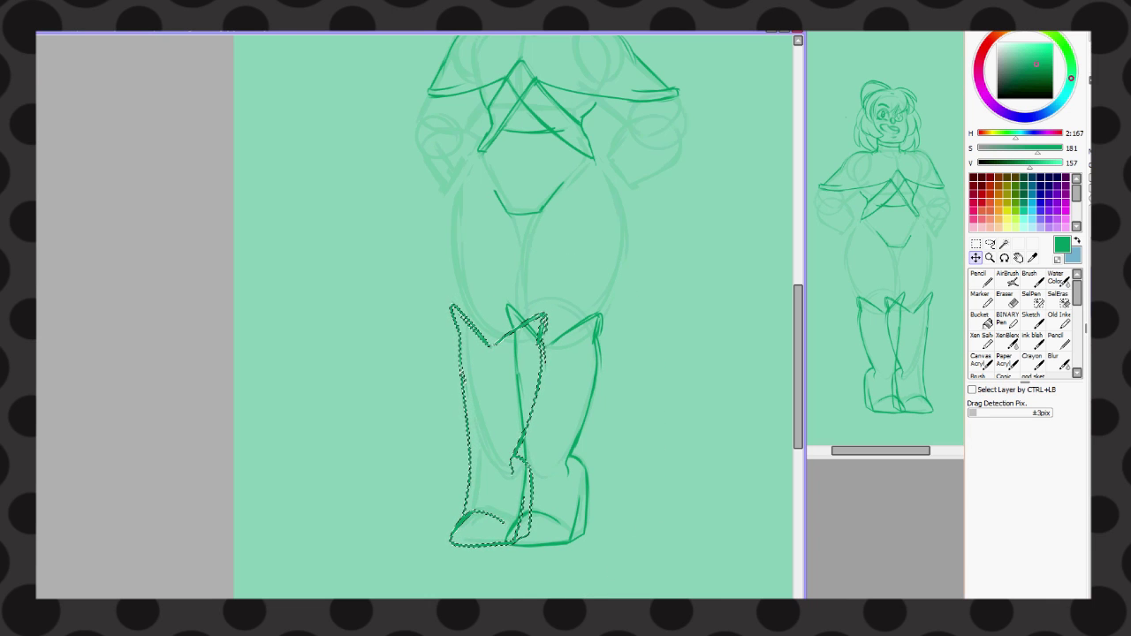
- Deselect the duplicated boot and erase its lines where it passes behind the right-hand boot
{"action": "key", "text": "e"}
{"action": "key", "text": "ctrl+d"}
{"action": "mouse_move", "coordinate": [541, 316]}
{"action": "left_mouse_down"}
{"action": "mouse_move", "coordinate": [548, 349]}
{"action": "mouse_move", "coordinate": [518, 550]}
{"action": "left_mouse_up"}
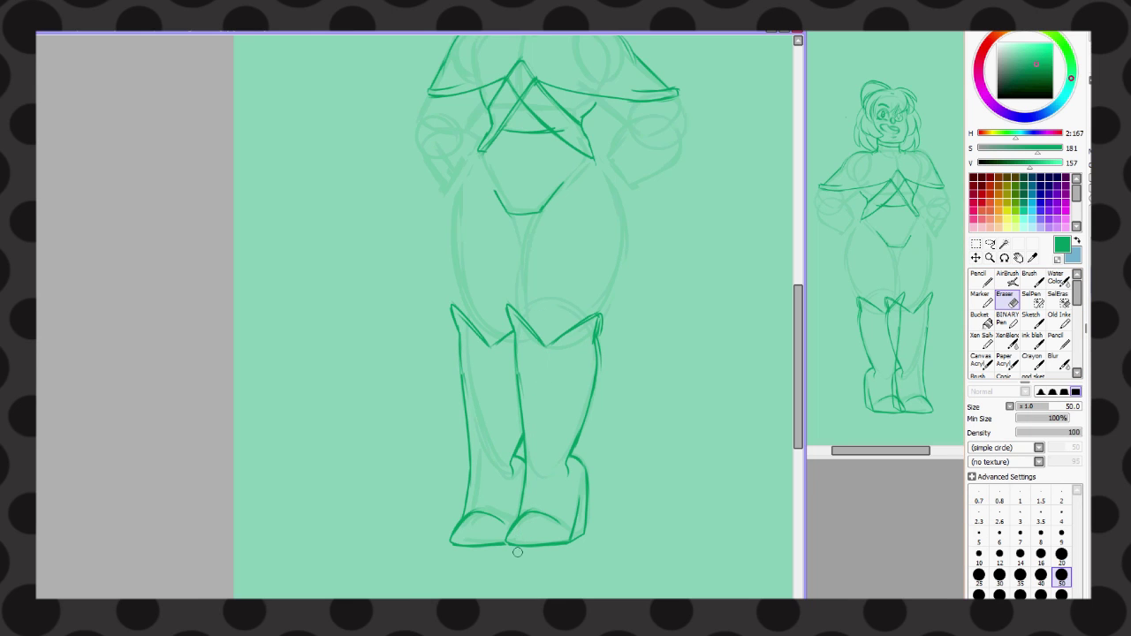
{"action": "key", "text": "b"}
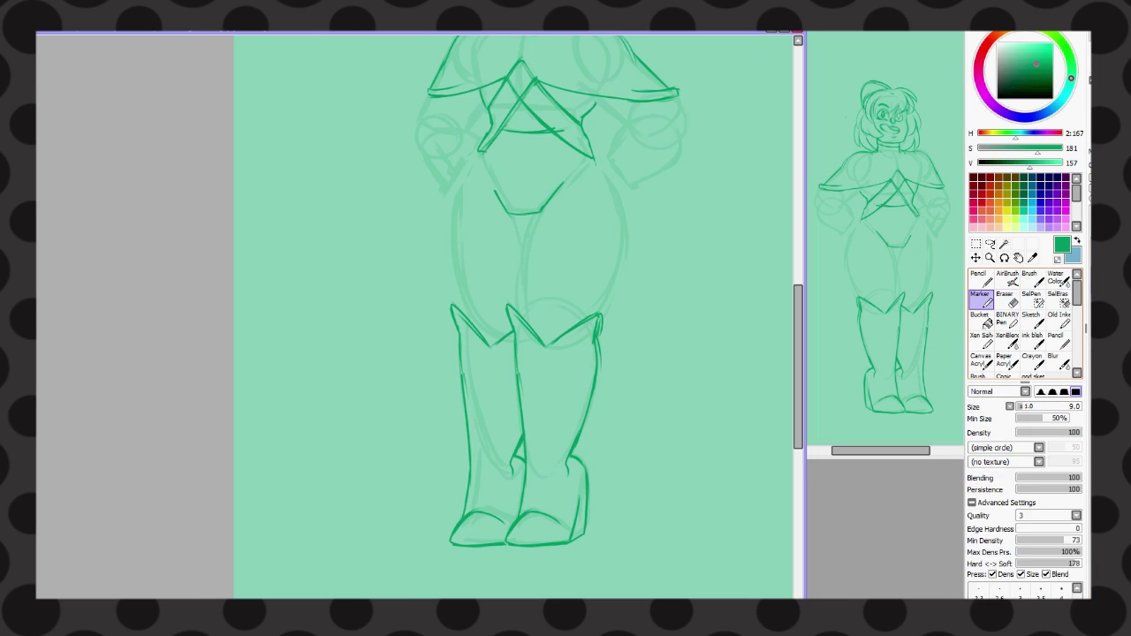
- Draw the curved outer contours of both hips and thighs plus the inner thigh line down to the boot cuffs
{"action": "scroll", "coordinate": [513, 318], "scroll_direction": "up", "scroll_amount": 2}
{"action": "mouse_move", "coordinate": [597, 225]}
{"action": "left_mouse_down"}
{"action": "mouse_move", "coordinate": [619, 270]}
{"action": "mouse_move", "coordinate": [621, 336]}
{"action": "mouse_move", "coordinate": [594, 376]}
{"action": "left_mouse_up"}
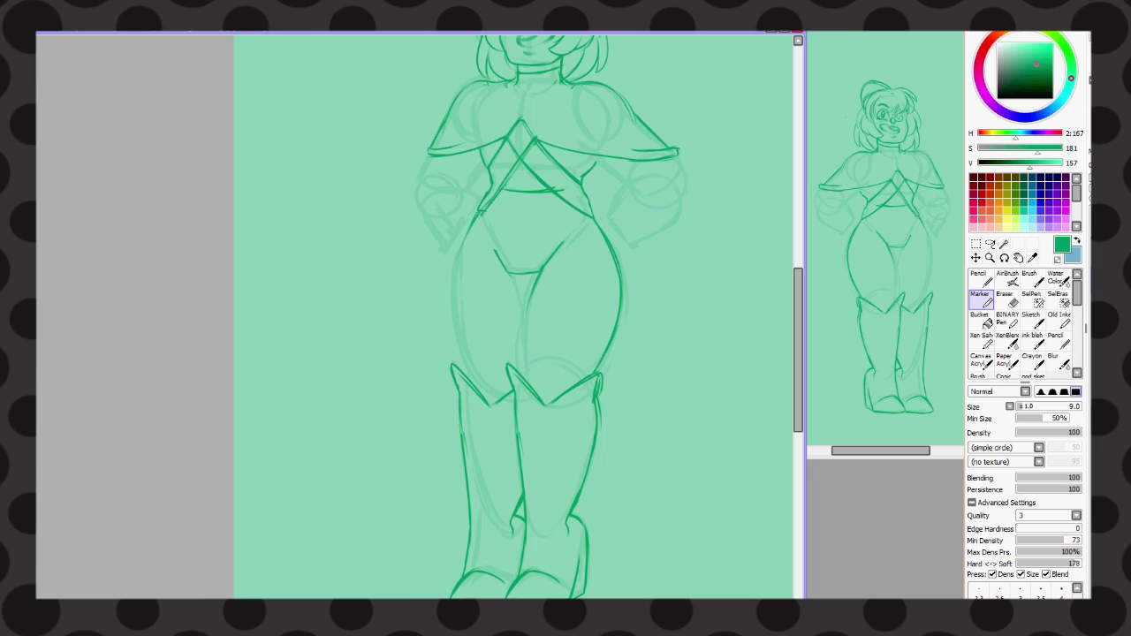
{"action": "mouse_move", "coordinate": [481, 214]}
{"action": "left_mouse_down"}
{"action": "mouse_move", "coordinate": [453, 290]}
{"action": "mouse_move", "coordinate": [464, 375]}
{"action": "left_mouse_up"}
{"action": "left_click_drag", "start_coordinate": [537, 266], "coordinate": [523, 376]}
- Draw the right-hand arm emerging from under the cape, bent at the elbow with its hand behind the hip
{"action": "scroll", "coordinate": [624, 101], "scroll_direction": "up", "scroll_amount": 3}
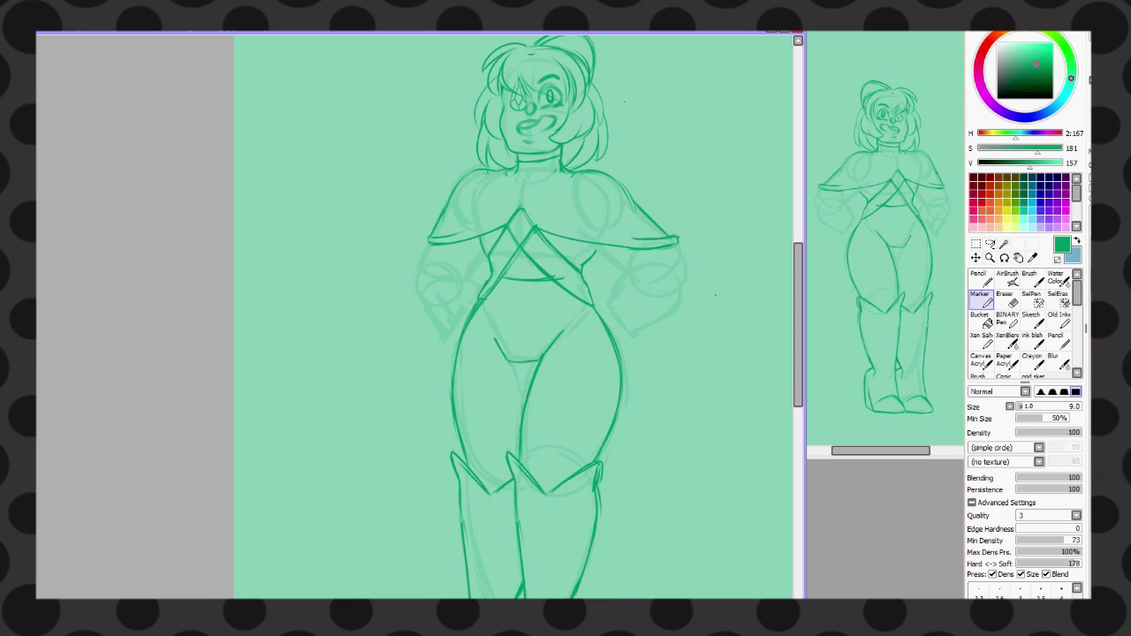
{"action": "scroll", "coordinate": [622, 294], "scroll_direction": "up", "scroll_amount": 2}
{"action": "left_click_drag", "start_coordinate": [585, 222], "coordinate": [620, 258]}
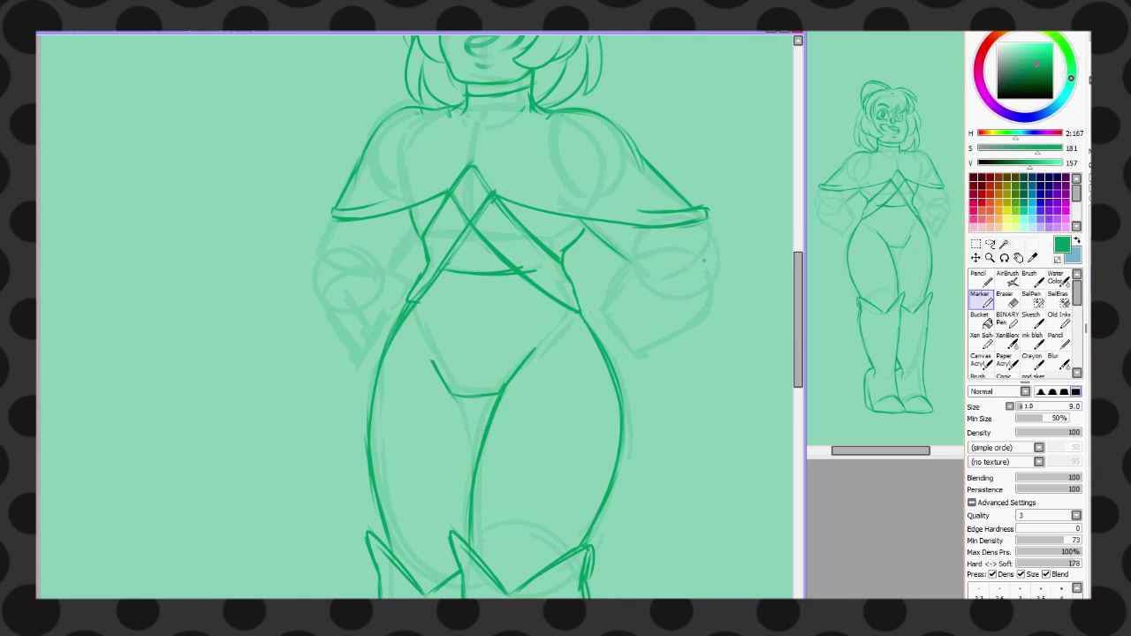
{"action": "mouse_move", "coordinate": [707, 219]}
{"action": "left_mouse_down"}
{"action": "mouse_move", "coordinate": [727, 270]}
{"action": "mouse_move", "coordinate": [696, 320]}
{"action": "left_mouse_up"}
{"action": "mouse_move", "coordinate": [682, 259]}
{"action": "left_mouse_down"}
{"action": "mouse_move", "coordinate": [635, 264]}
{"action": "mouse_move", "coordinate": [590, 320]}
{"action": "left_mouse_up"}
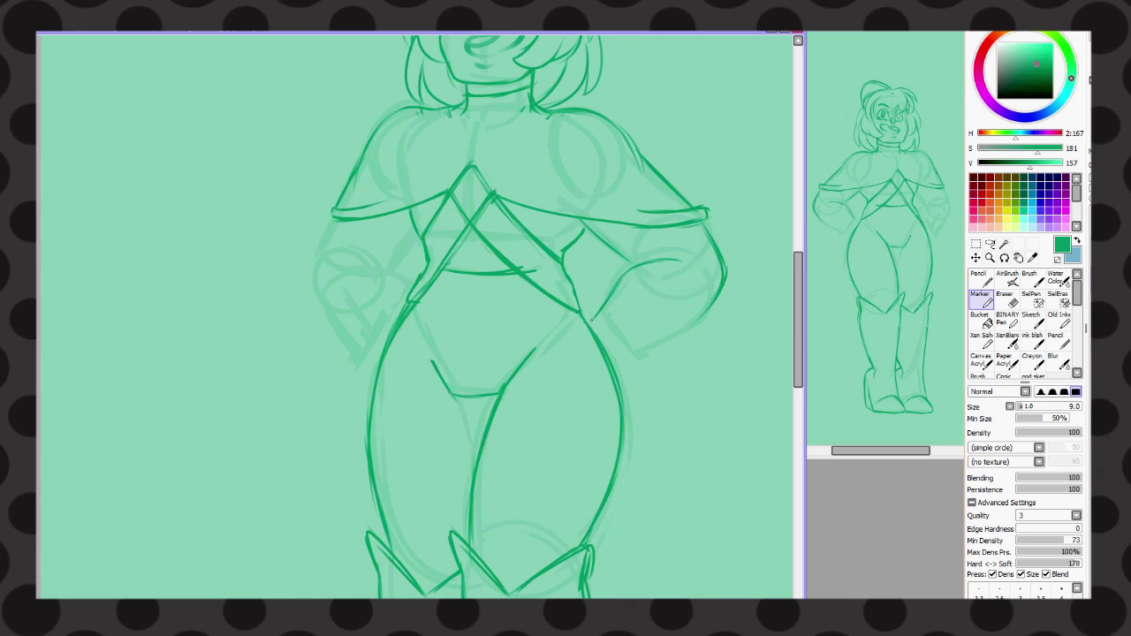
{"action": "mouse_move", "coordinate": [700, 316]}
{"action": "left_mouse_down"}
{"action": "mouse_move", "coordinate": [635, 358]}
{"action": "mouse_move", "coordinate": [625, 429]}
{"action": "left_mouse_up"}
- Draw the left-hand arm bent under the cape and sketch its hand with curled fingers resting on the hip
{"action": "left_click_drag", "start_coordinate": [341, 298], "coordinate": [398, 297]}
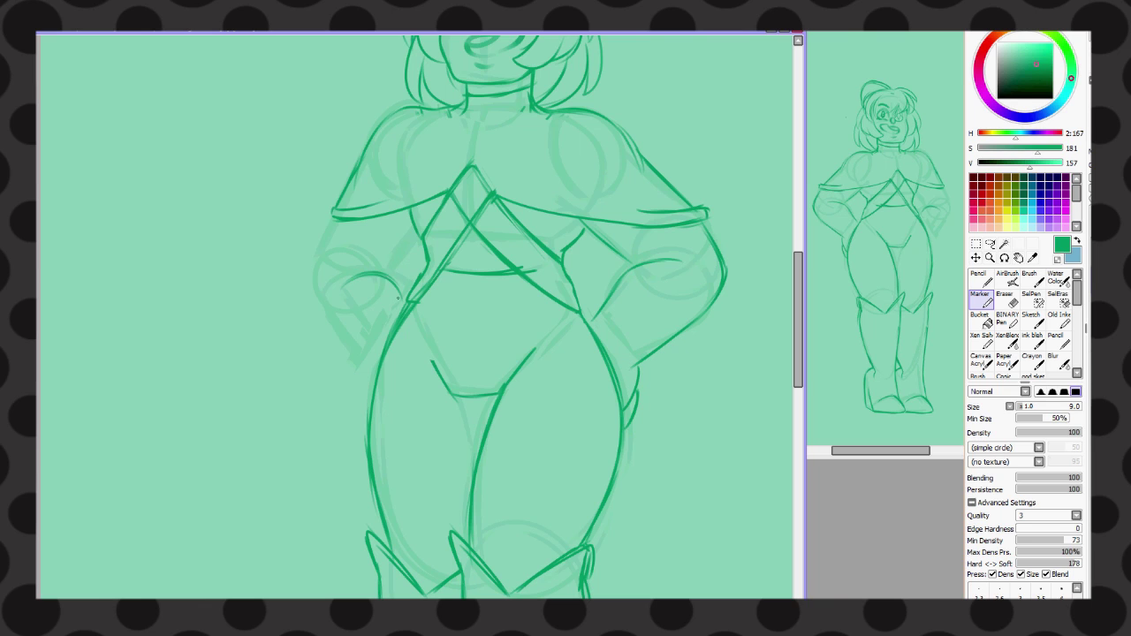
{"action": "left_click_drag", "start_coordinate": [421, 232], "coordinate": [392, 279]}
{"action": "left_click_drag", "start_coordinate": [335, 214], "coordinate": [314, 283]}
{"action": "mouse_move", "coordinate": [320, 238]}
{"action": "left_mouse_down"}
{"action": "mouse_move", "coordinate": [325, 326]}
{"action": "mouse_move", "coordinate": [362, 366]}
{"action": "mouse_move", "coordinate": [393, 309]}
{"action": "mouse_move", "coordinate": [372, 346]}
{"action": "left_mouse_up"}
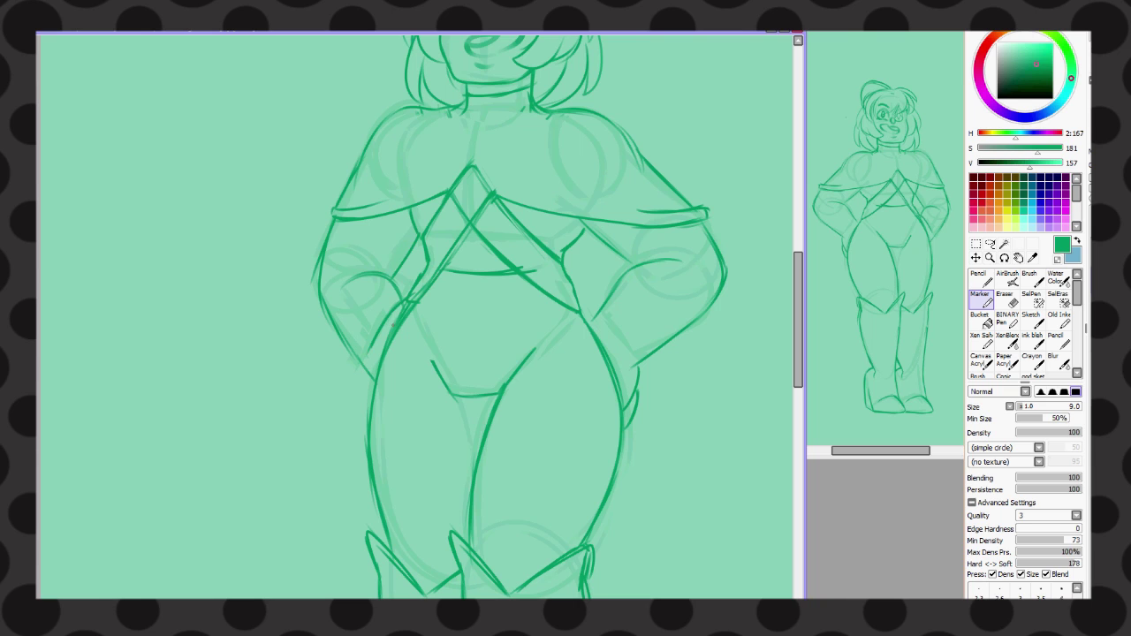
{"action": "mouse_move", "coordinate": [400, 307]}
{"action": "left_mouse_down"}
{"action": "mouse_move", "coordinate": [377, 340]}
{"action": "mouse_move", "coordinate": [432, 303]}
{"action": "mouse_move", "coordinate": [418, 335]}
{"action": "left_mouse_up"}
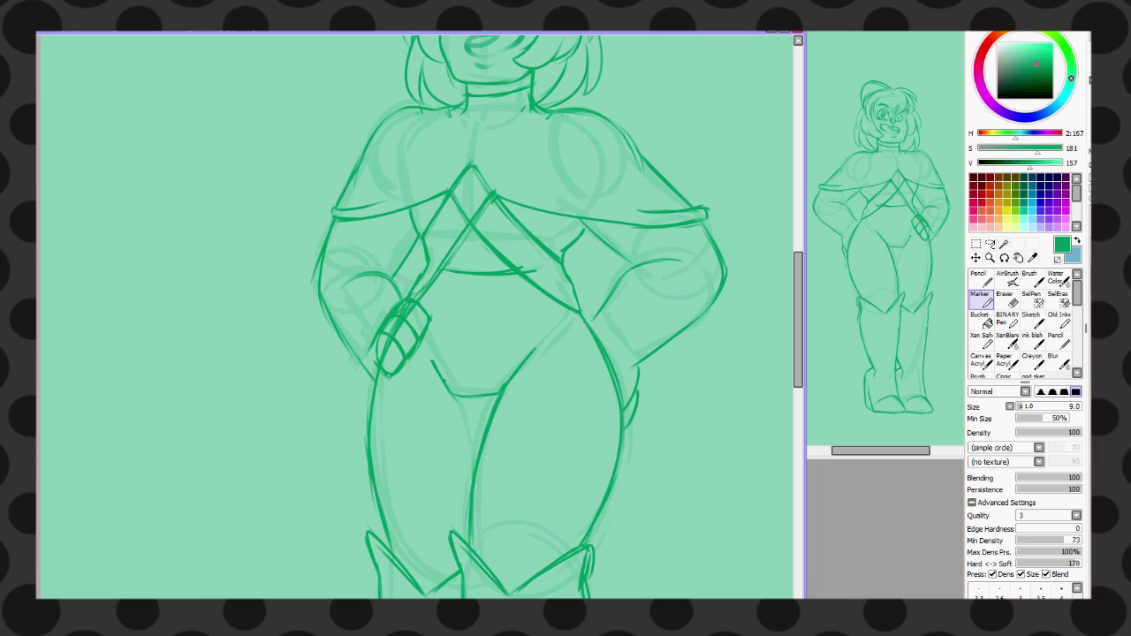
- Lasso the hand on the hip and reshape it with Free Deform, making it slightly smaller and higher
{"action": "key", "text": "a"}
{"action": "mouse_move", "coordinate": [382, 380]}
{"action": "left_mouse_down"}
{"action": "mouse_move", "coordinate": [414, 296]}
{"action": "mouse_move", "coordinate": [383, 380]}
{"action": "left_mouse_up"}
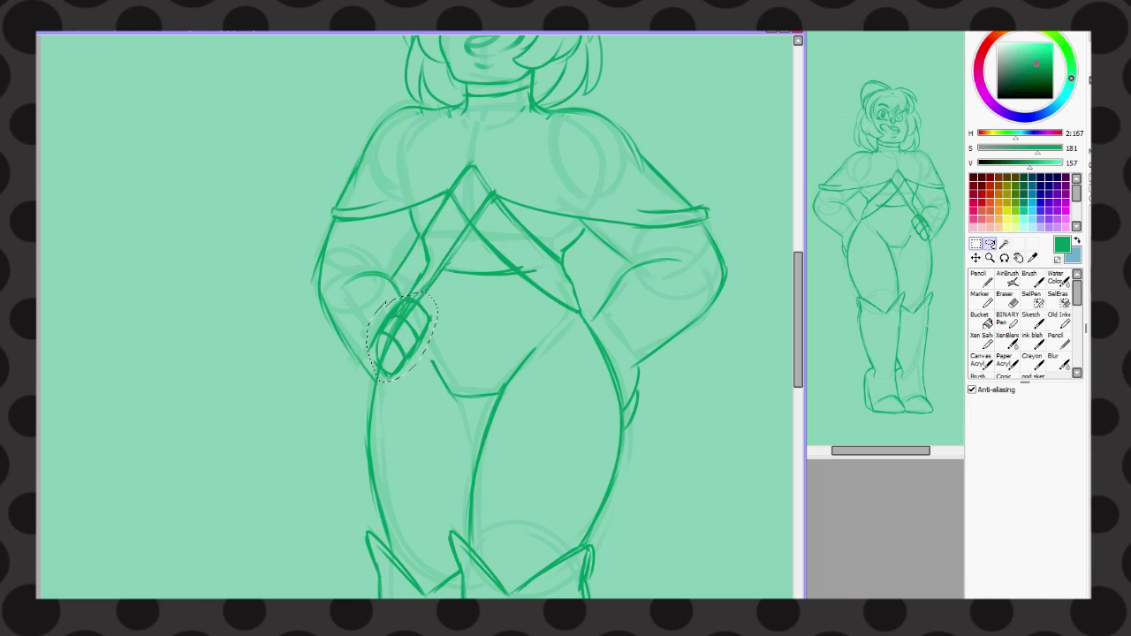
{"action": "key", "text": "ctrl+t"}
{"action": "left_click_drag", "start_coordinate": [437, 292], "coordinate": [431, 279]}
{"action": "left_click_drag", "start_coordinate": [370, 383], "coordinate": [376, 370]}
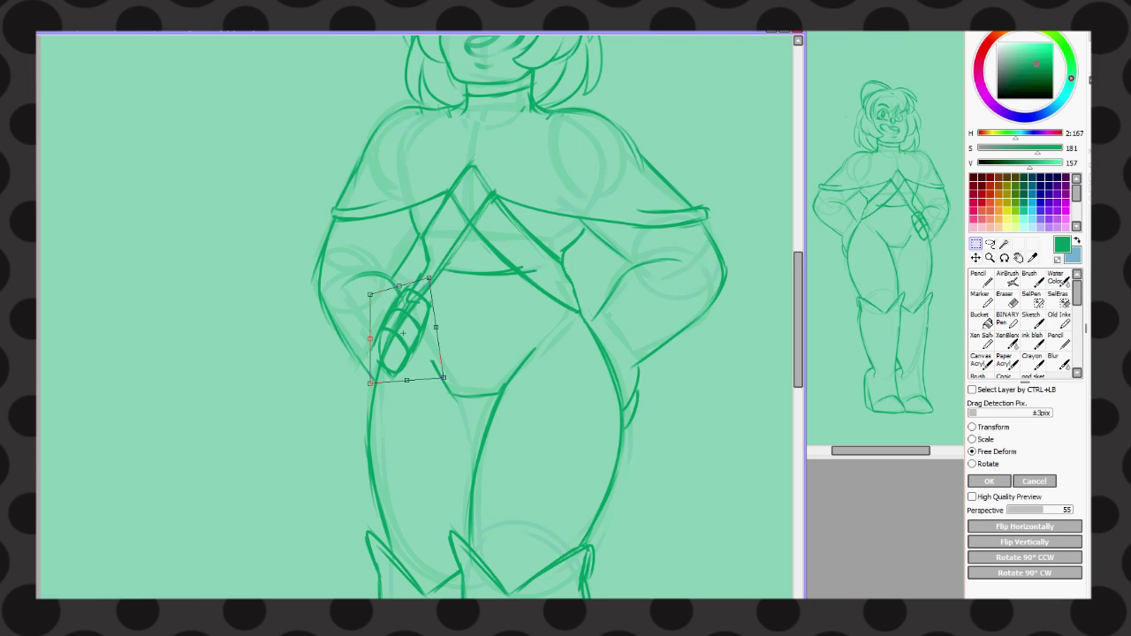
{"action": "left_click_drag", "start_coordinate": [370, 293], "coordinate": [376, 285]}
{"action": "left_click_drag", "start_coordinate": [444, 378], "coordinate": [439, 365]}
{"action": "left_click_drag", "start_coordinate": [431, 279], "coordinate": [435, 268]}
{"action": "left_click_drag", "start_coordinate": [375, 368], "coordinate": [375, 370]}
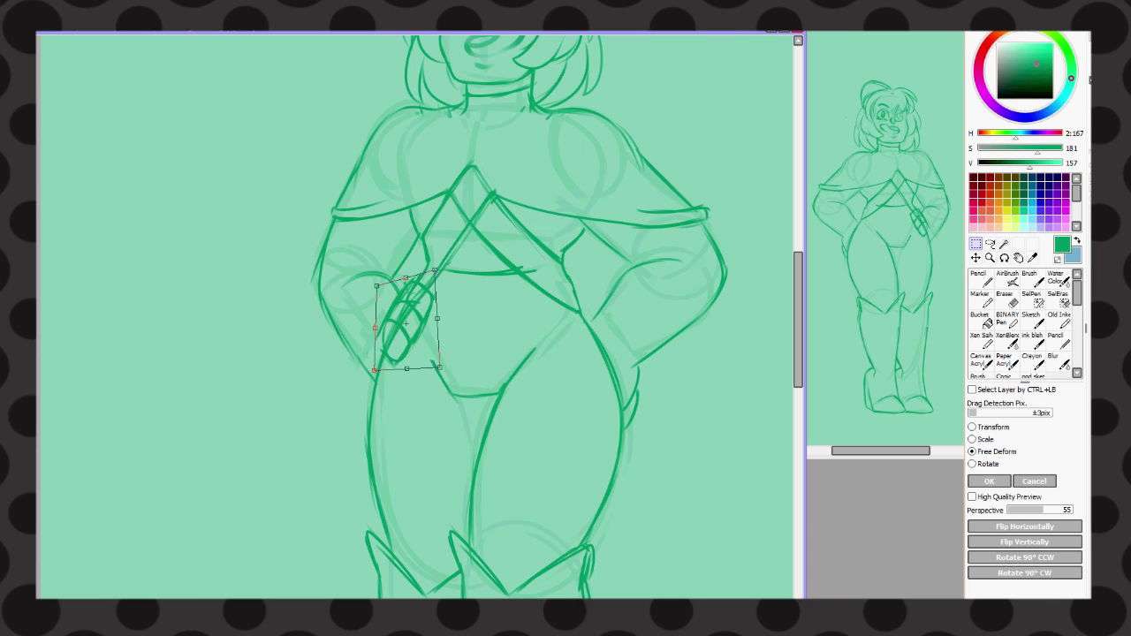
{"action": "key", "text": "Return"}
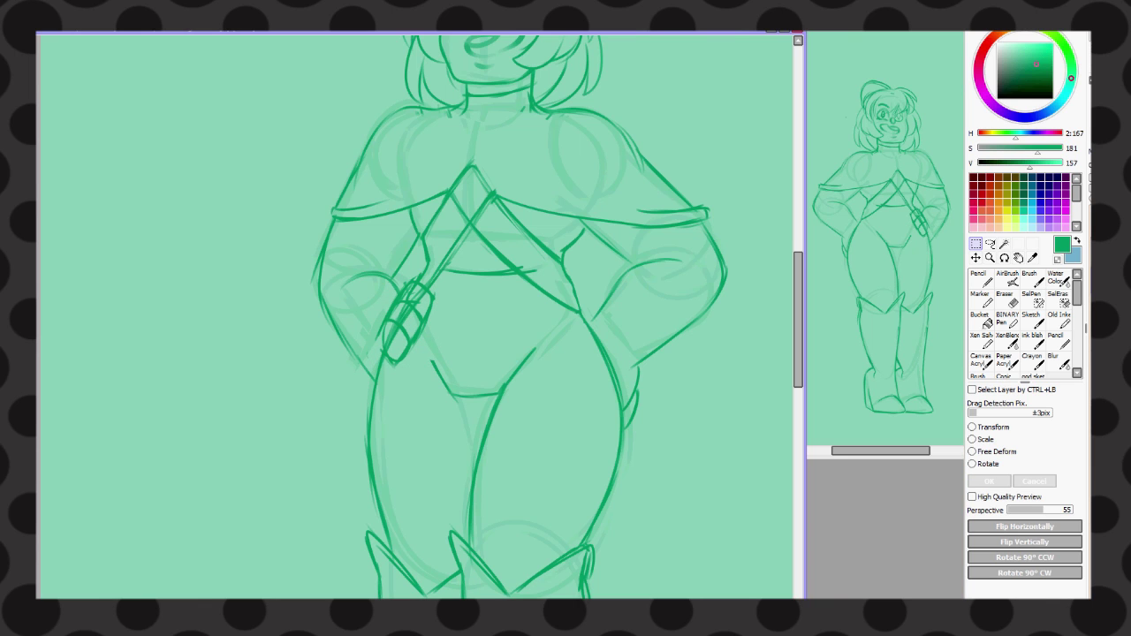
- Fade the sketch lines, check the whole figure on the page and switch to the inked drawing with the gem references
{"action": "key", "text": "ctrl+h"}
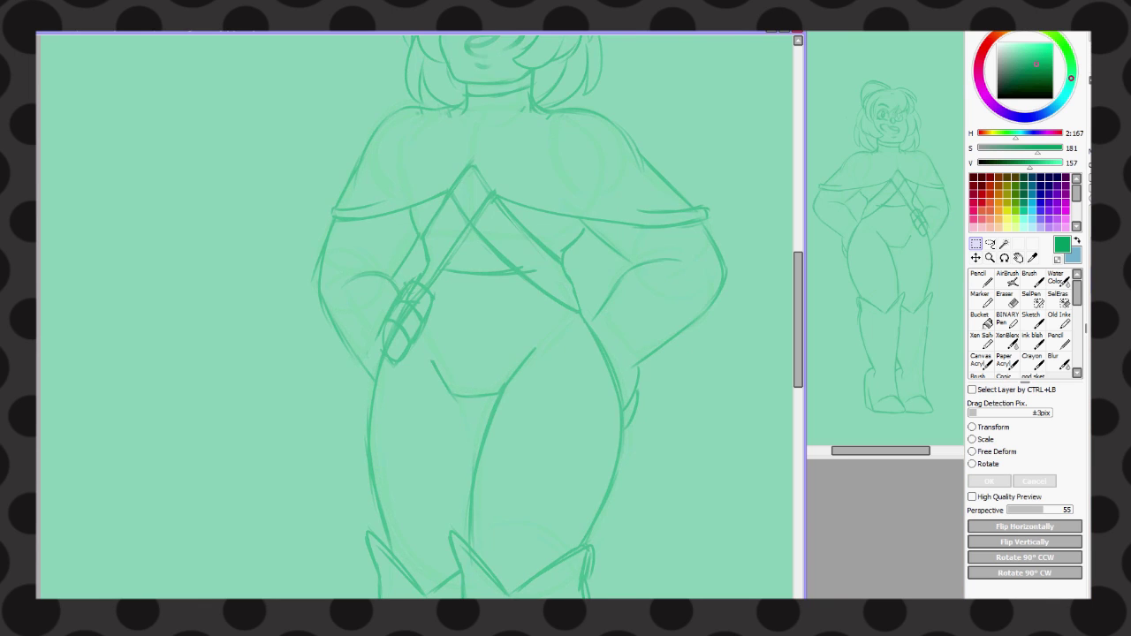
{"action": "key", "text": "ctrl+minus"}
{"action": "key", "text": "ctrl+minus"}
{"action": "key", "text": "ctrl+minus"}
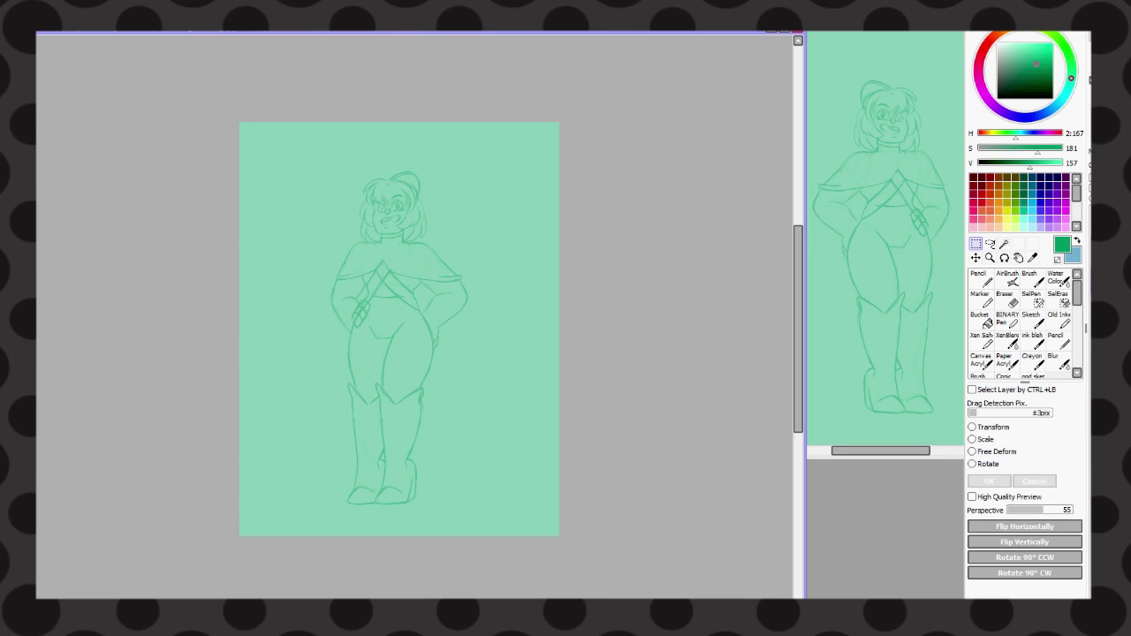
{"action": "key", "text": "alt+Tab"}
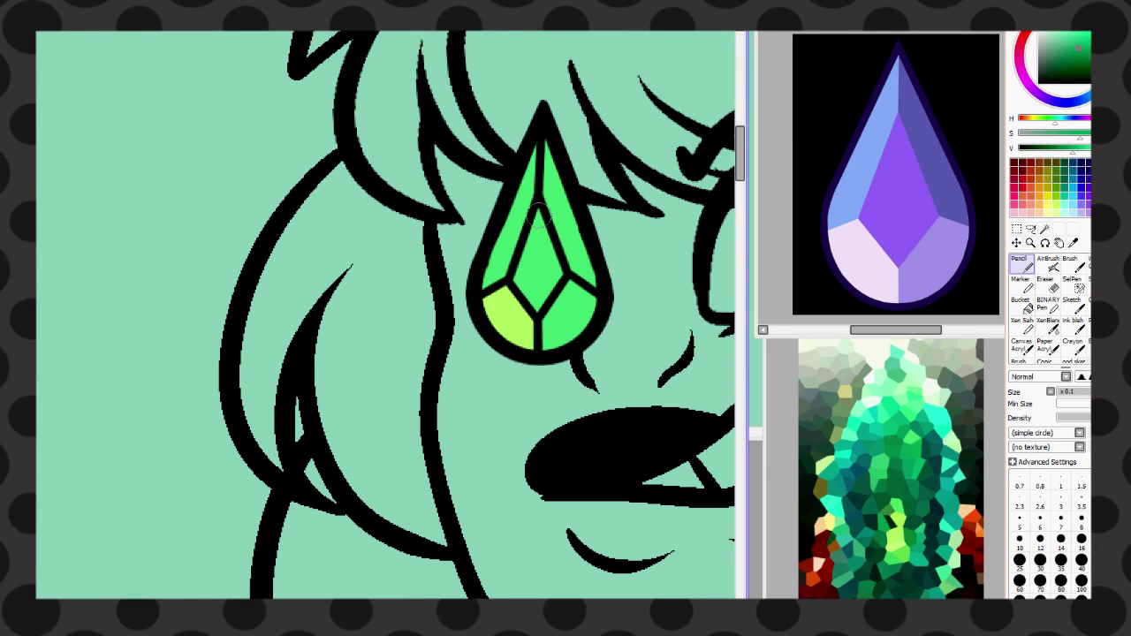
- Paint the eye gem's lower-right facet medium green and its upper-right facet dark green
{"action": "mouse_move", "coordinate": [544, 334]}
{"action": "left_mouse_down"}
{"action": "mouse_move", "coordinate": [593, 314]}
{"action": "mouse_move", "coordinate": [575, 334]}
{"action": "left_mouse_up"}
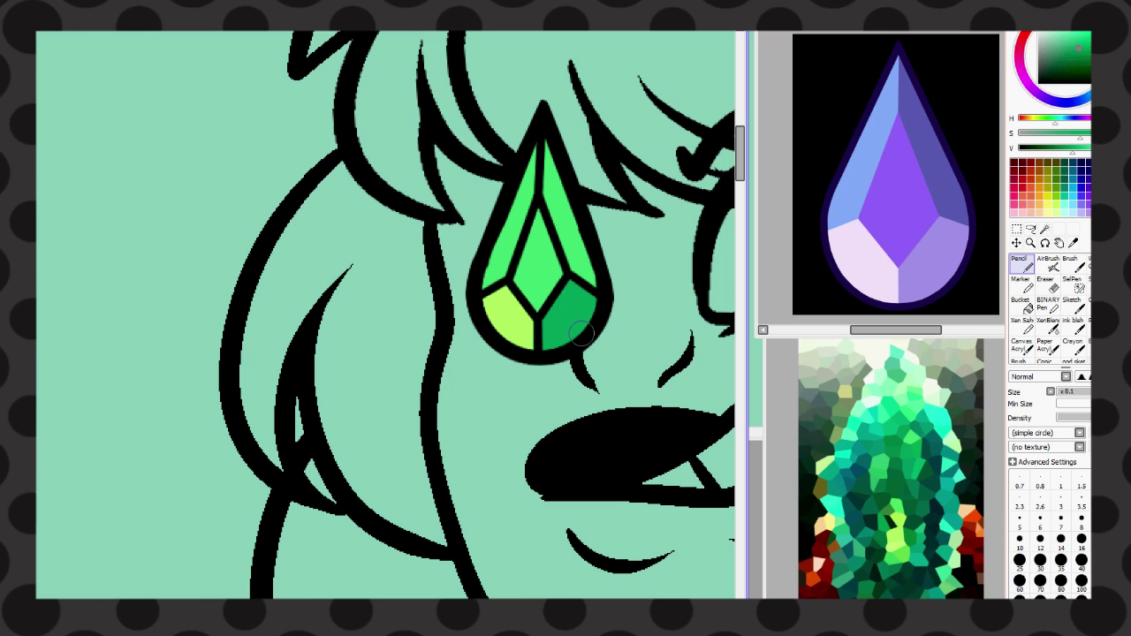
{"action": "left_click", "coordinate": [1062, 62]}
{"action": "left_click_drag", "start_coordinate": [555, 155], "coordinate": [578, 266]}
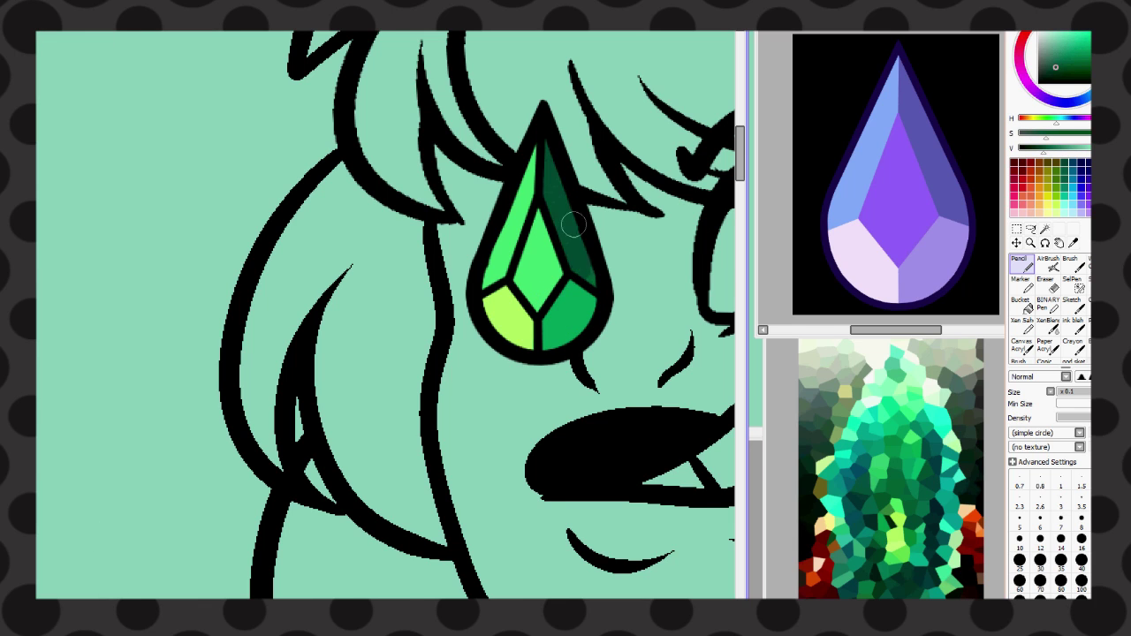
- Paint the gem's central facet a mid green and recolor its lower-right facet light mint green
{"action": "left_click", "coordinate": [1071, 42]}
{"action": "left_click_drag", "start_coordinate": [451, 217], "coordinate": [513, 340]}
{"action": "left_click", "coordinate": [1082, 39]}
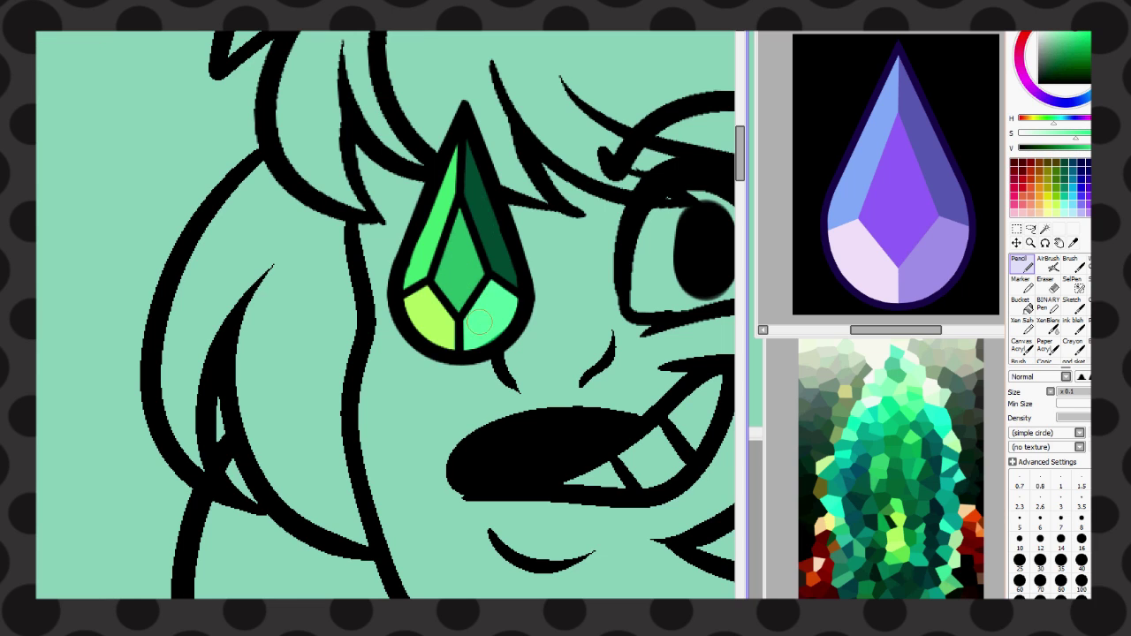
- Recolor the gem's lower-right facet medium green and its upper-left facet teal green
{"action": "left_click", "coordinate": [1082, 43]}
{"action": "left_click_drag", "start_coordinate": [477, 283], "coordinate": [508, 349]}
{"action": "left_click", "coordinate": [1081, 43]}
{"action": "left_click_drag", "start_coordinate": [415, 177], "coordinate": [442, 283]}
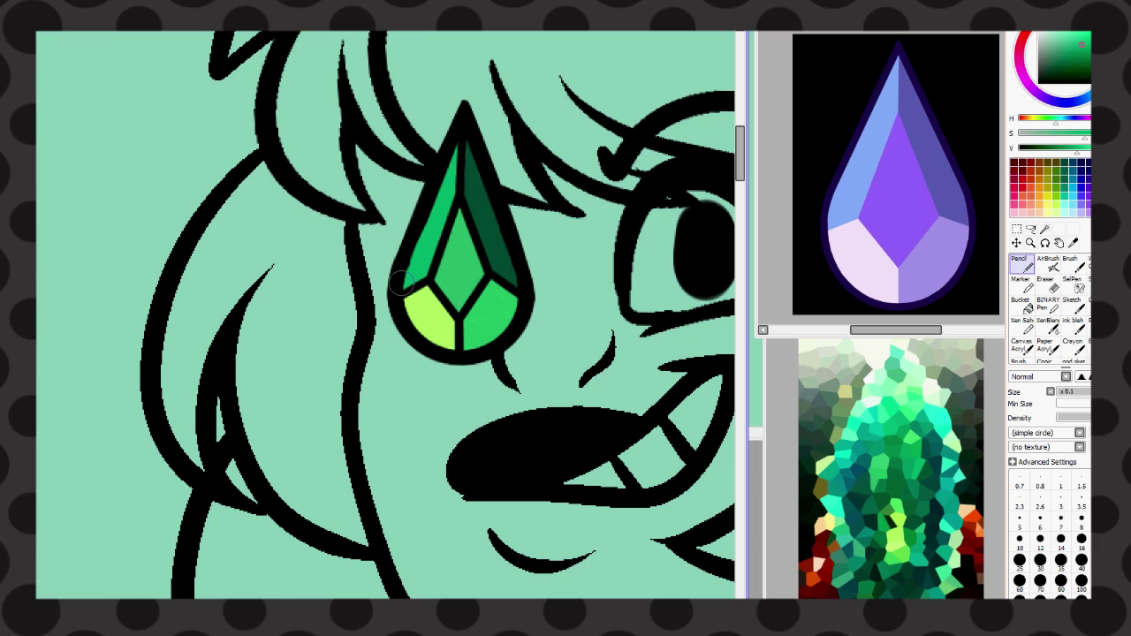
- Repaint the gem's central facet dark green and check the gem against the whole figure
{"action": "left_click", "coordinate": [1074, 49]}
{"action": "left_click", "coordinate": [1065, 59]}
{"action": "left_click_drag", "start_coordinate": [446, 221], "coordinate": [456, 262]}
{"action": "scroll", "coordinate": [456, 263], "scroll_direction": "down", "scroll_amount": 5}
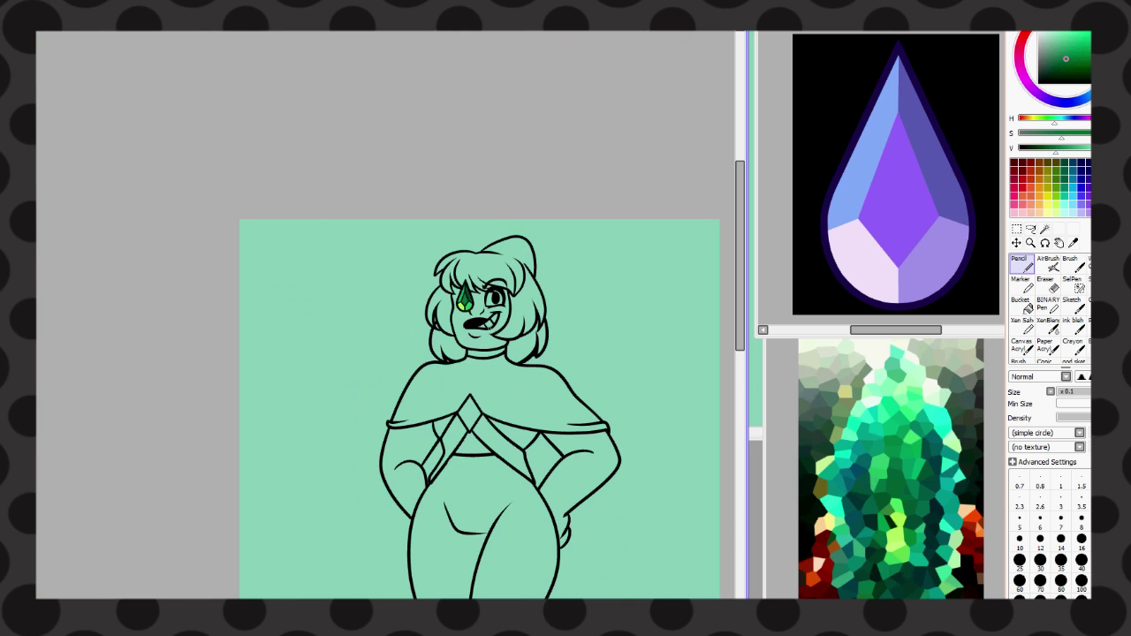
{"action": "scroll", "coordinate": [456, 263], "scroll_direction": "up", "scroll_amount": 1}
{"action": "scroll", "coordinate": [341, 290], "scroll_direction": "down", "scroll_amount": 2}
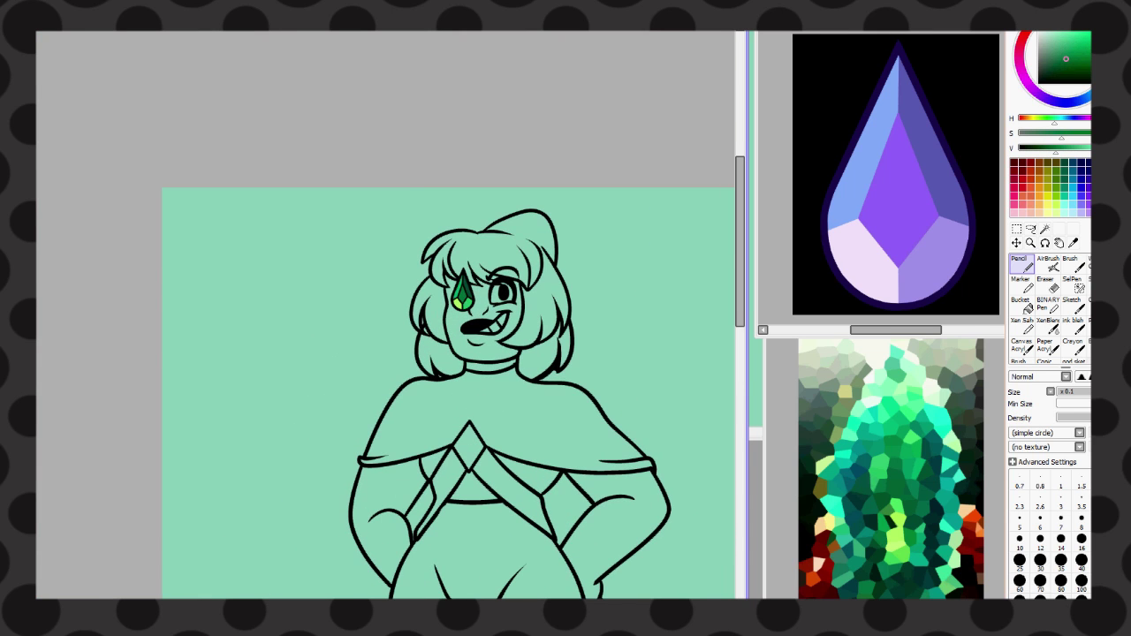
{"action": "scroll", "coordinate": [341, 290], "scroll_direction": "up", "scroll_amount": 1}
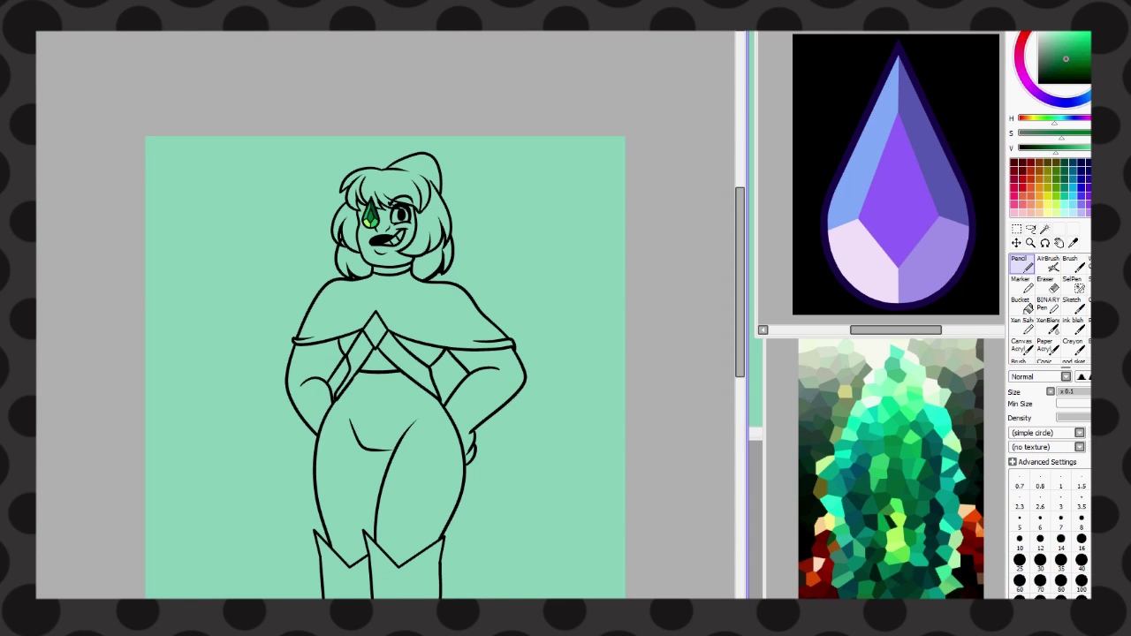
- Select the area outside the figure and the gaps between the arms and waist, and fill the figure's silhouette with flat blue
{"action": "left_click", "coordinate": [1045, 229]}
{"action": "left_click", "coordinate": [220, 221]}
{"action": "scroll", "coordinate": [363, 327], "scroll_direction": "up", "scroll_amount": 1}
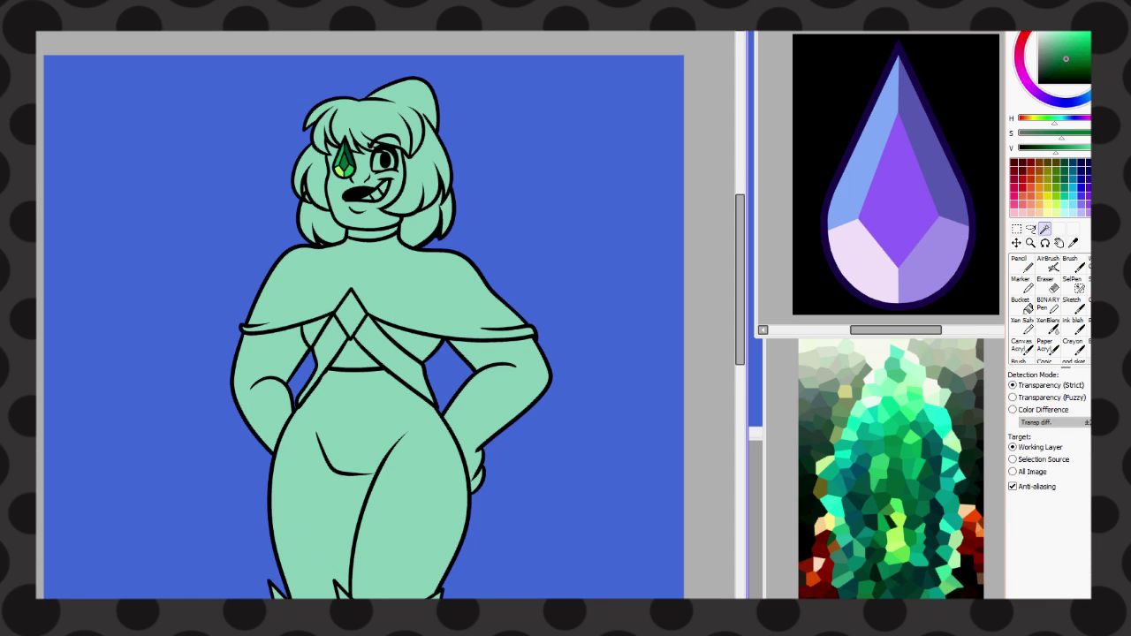
{"action": "left_click", "coordinate": [1048, 302]}
{"action": "left_click", "coordinate": [1044, 229]}
{"action": "left_click", "coordinate": [299, 382]}
{"action": "left_click", "coordinate": [448, 380]}
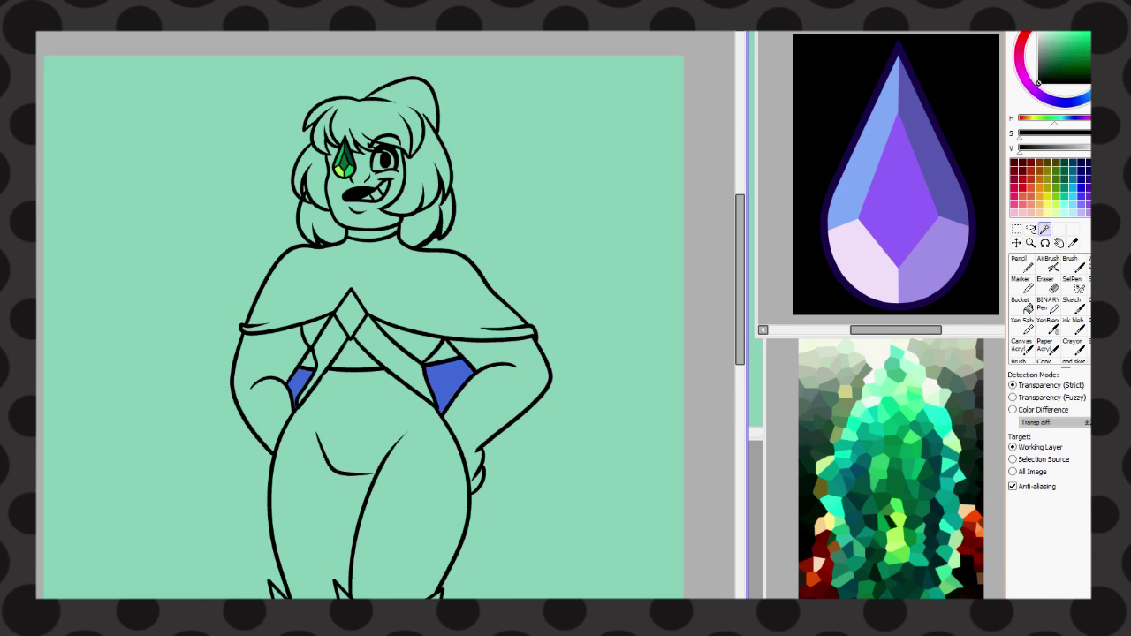
{"action": "scroll", "coordinate": [299, 382], "scroll_direction": "up", "scroll_amount": 5}
{"action": "scroll", "coordinate": [386, 315], "scroll_direction": "down", "scroll_amount": 4}
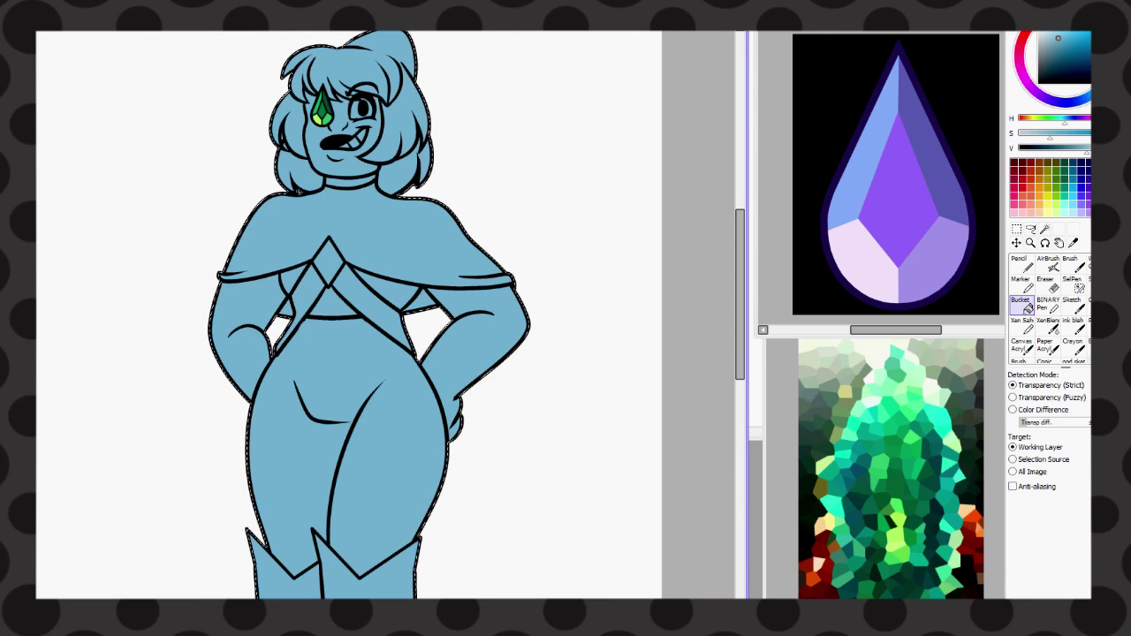
- Recolor the background dark plum with Hue and Saturation and bring up the Holly Blue Agate reference image
{"action": "key", "text": "ctrl+u"}
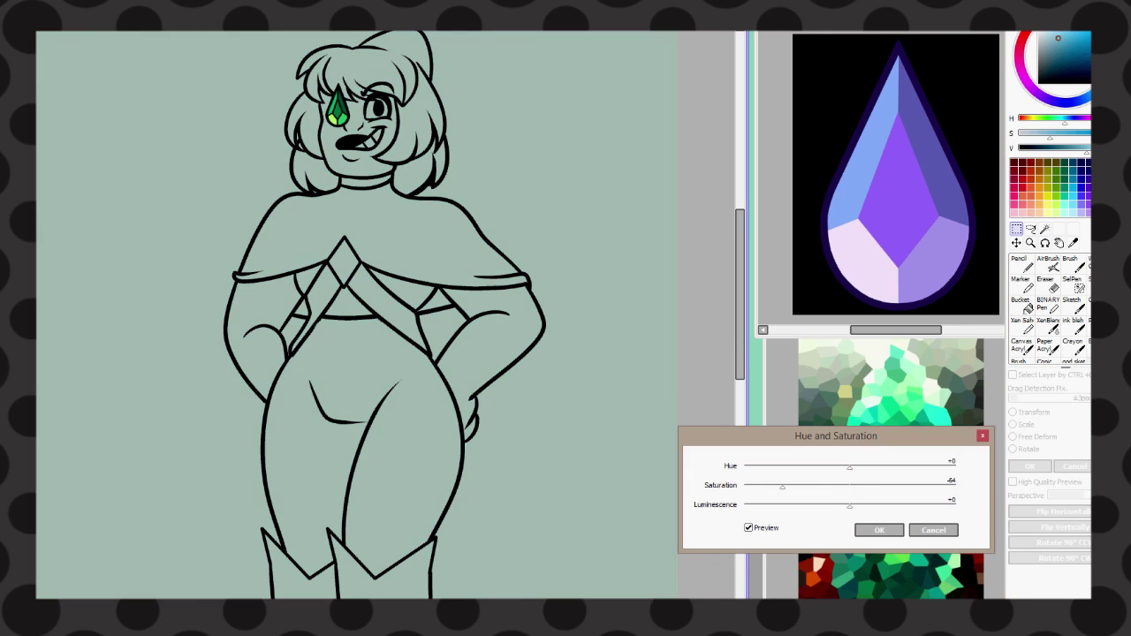
{"action": "key", "text": "Return"}
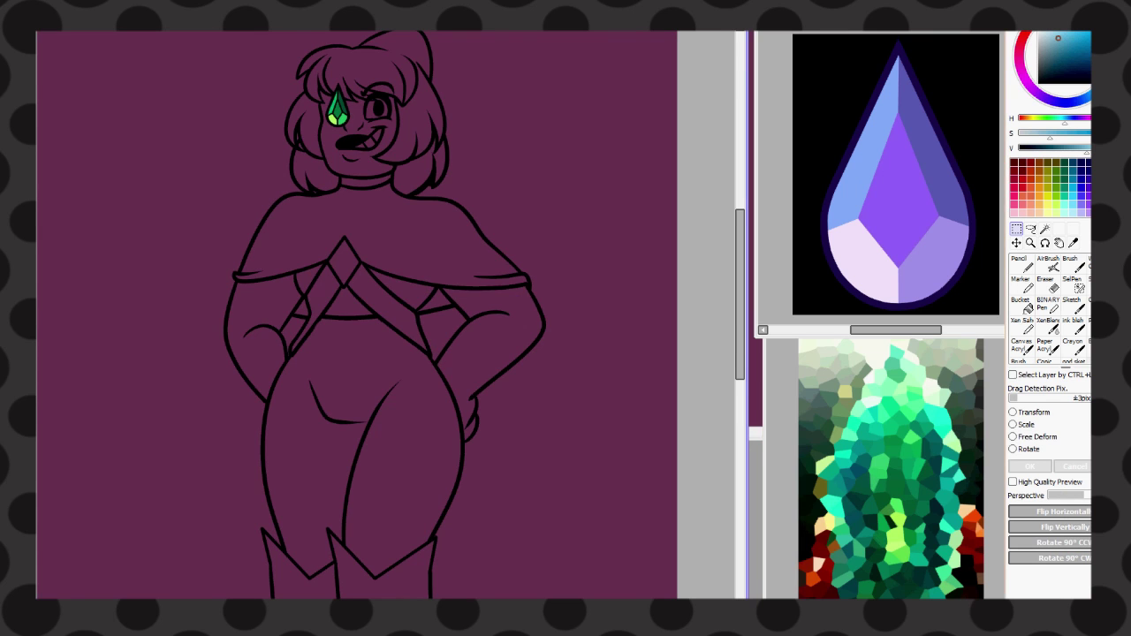
{"action": "key", "text": "alt+Tab"}
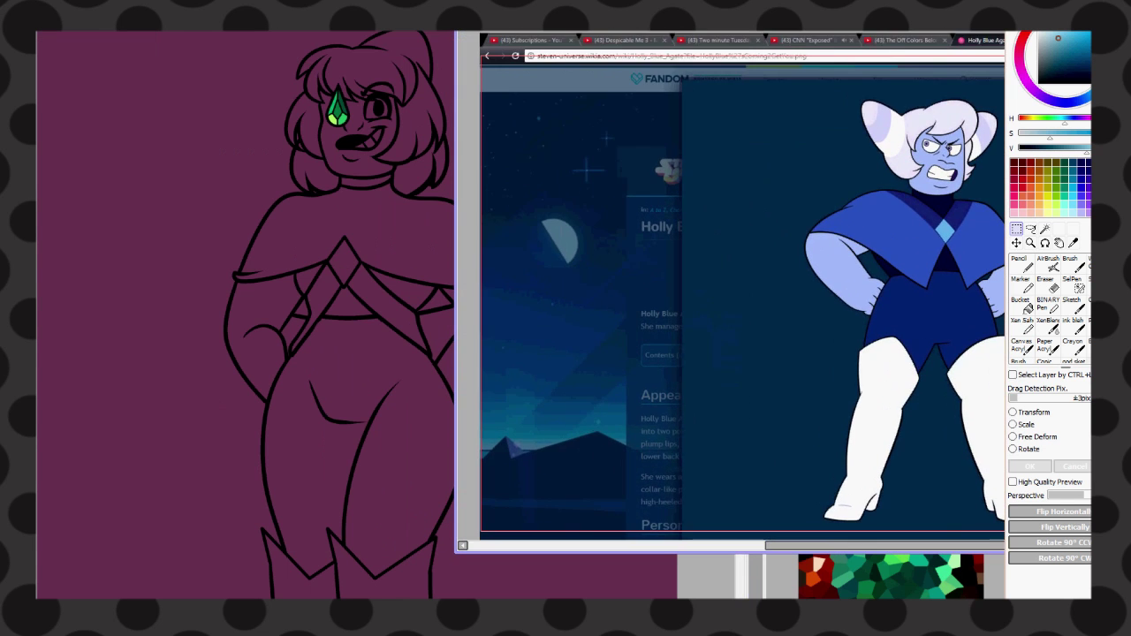
{"action": "scroll", "coordinate": [356, 315], "scroll_direction": "up", "scroll_amount": 1}
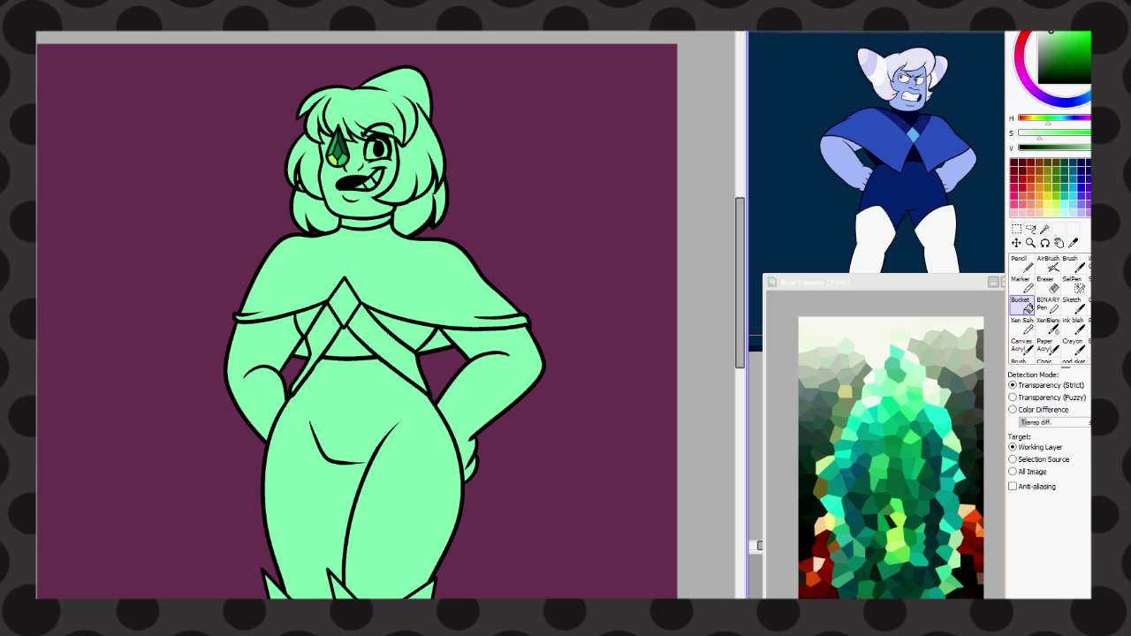
- Trace the hair's inner edges around the face and neck in red, and fill the hair pale green
{"action": "key", "text": "n"}
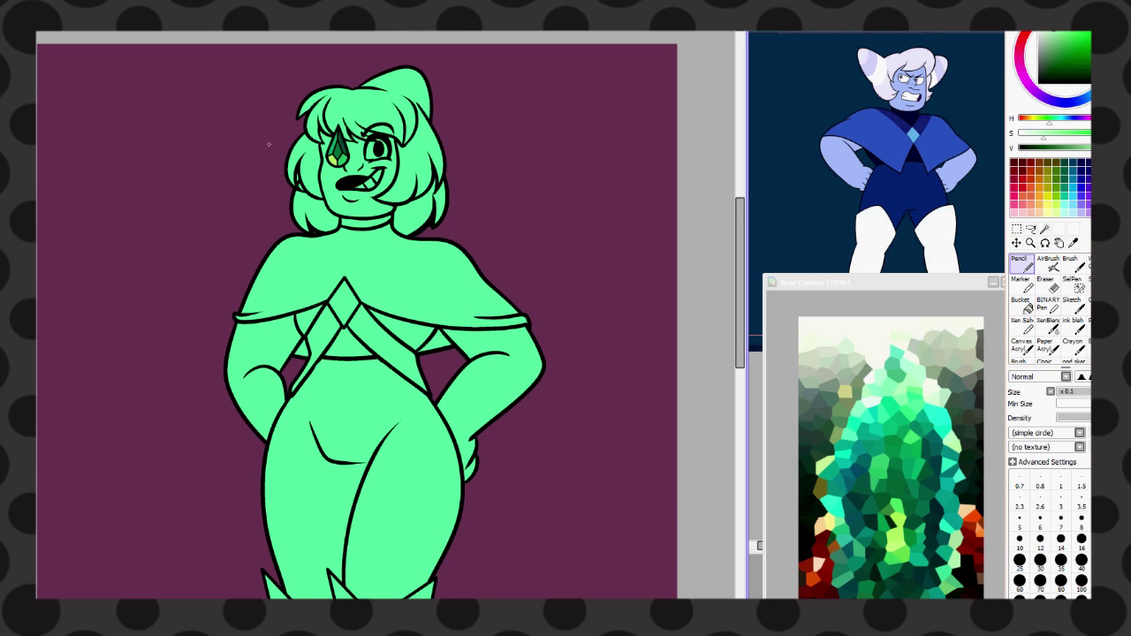
{"action": "scroll", "coordinate": [470, 274], "scroll_direction": "up", "scroll_amount": 1}
{"action": "key", "text": "x"}
{"action": "scroll", "coordinate": [385, 316], "scroll_direction": "up", "scroll_amount": 1}
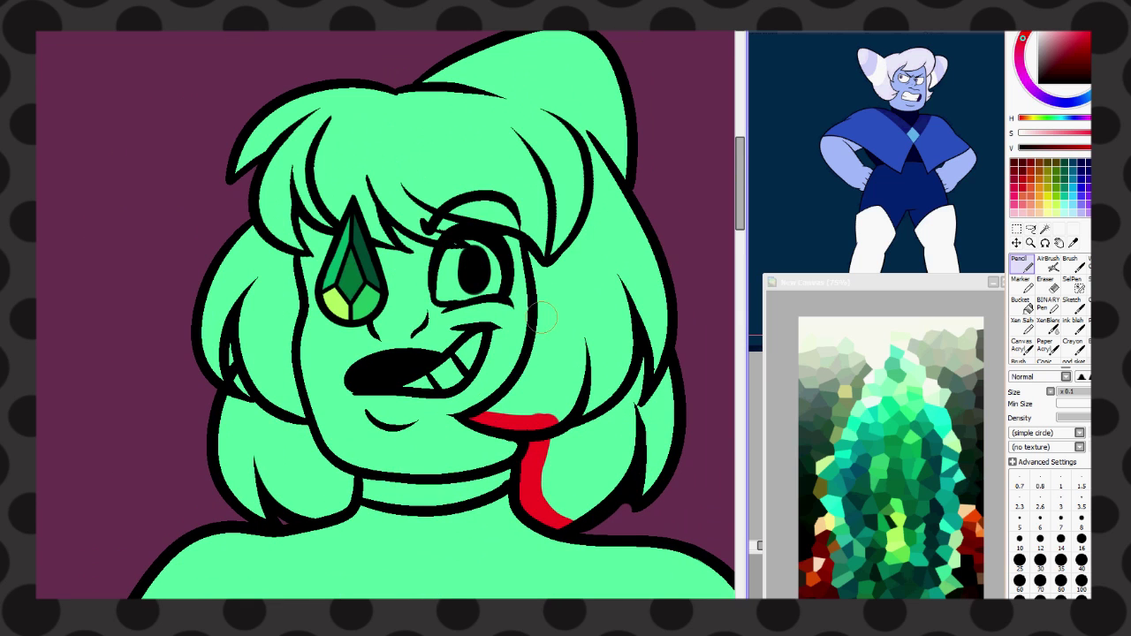
{"action": "left_click_drag", "start_coordinate": [495, 407], "coordinate": [536, 228]}
{"action": "scroll", "coordinate": [385, 315], "scroll_direction": "up", "scroll_amount": 1}
{"action": "left_click_drag", "start_coordinate": [363, 170], "coordinate": [455, 249]}
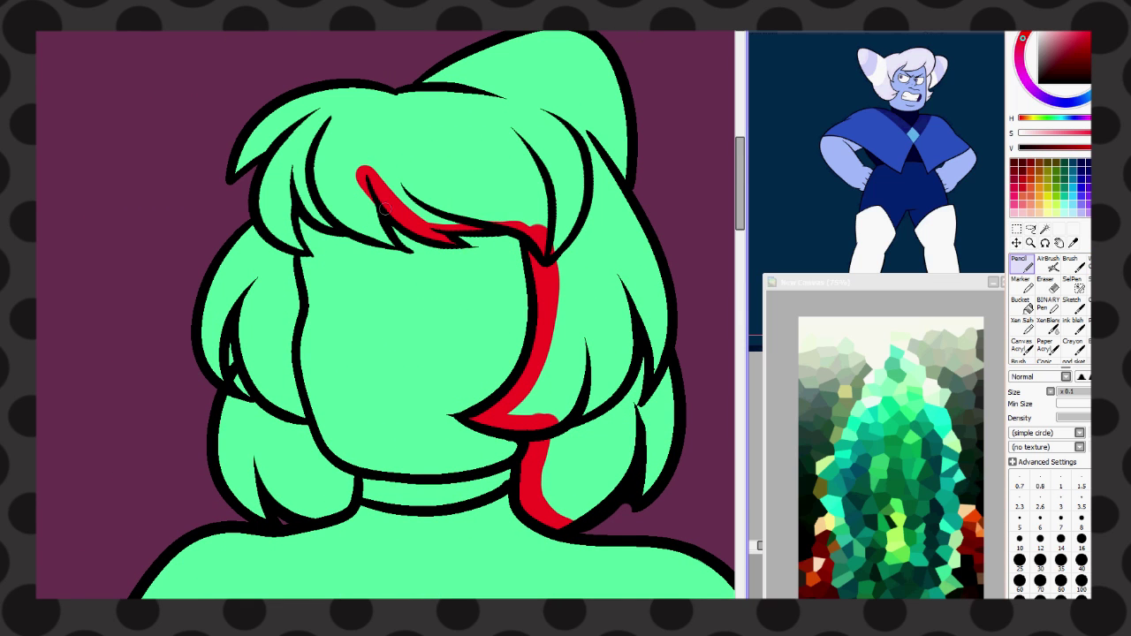
{"action": "left_click_drag", "start_coordinate": [291, 203], "coordinate": [309, 436]}
{"action": "left_click", "coordinate": [1020, 302]}
{"action": "left_click", "coordinate": [424, 115]}
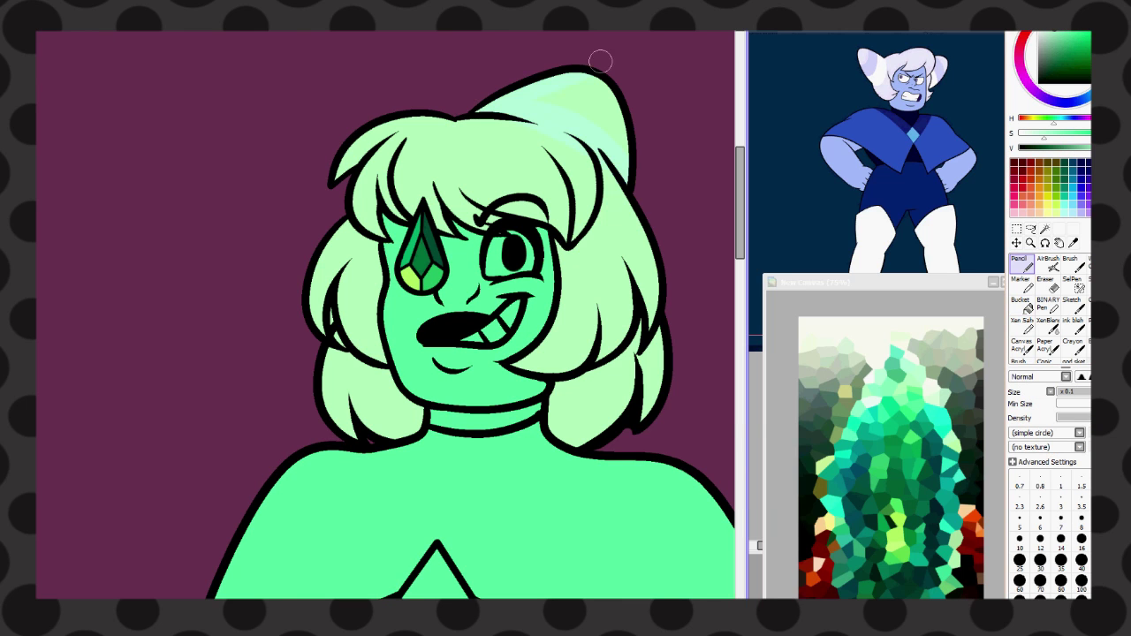
- Paint the hair bun with pale mint and medium green stripes
{"action": "key", "text": "e"}
{"action": "key", "text": "n"}
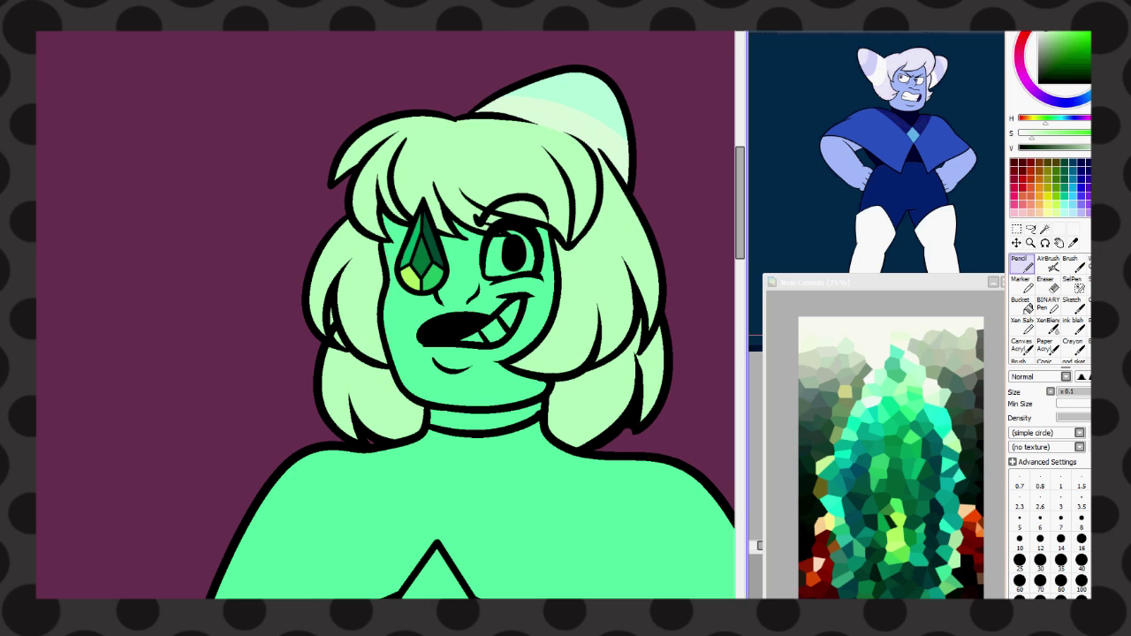
{"action": "left_click_drag", "start_coordinate": [531, 93], "coordinate": [618, 110]}
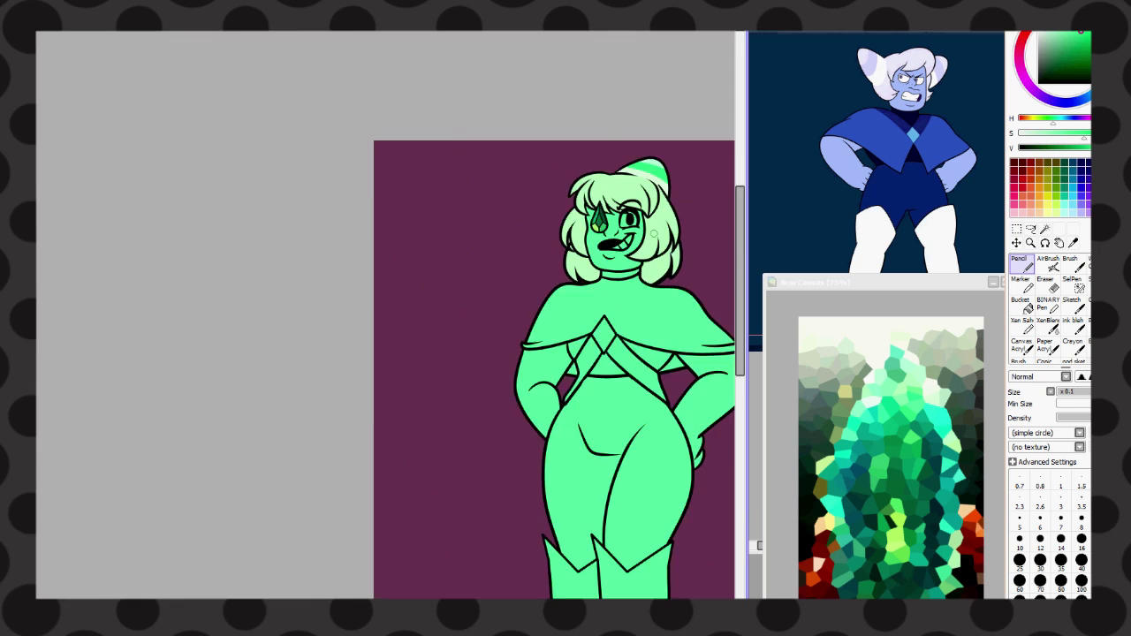
{"action": "scroll", "coordinate": [531, 266], "scroll_direction": "down", "scroll_amount": 3}
{"action": "scroll", "coordinate": [574, 176], "scroll_direction": "up", "scroll_amount": 2}
{"action": "left_click_drag", "start_coordinate": [544, 132], "coordinate": [616, 141]}
{"action": "left_click", "coordinate": [592, 124], "text": "alt"}
{"action": "mouse_move", "coordinate": [541, 137]}
{"action": "left_mouse_down"}
{"action": "mouse_move", "coordinate": [623, 146]}
{"action": "mouse_move", "coordinate": [659, 106]}
{"action": "mouse_move", "coordinate": [609, 68]}
{"action": "left_mouse_up"}
{"action": "left_click", "coordinate": [608, 68], "text": "alt"}
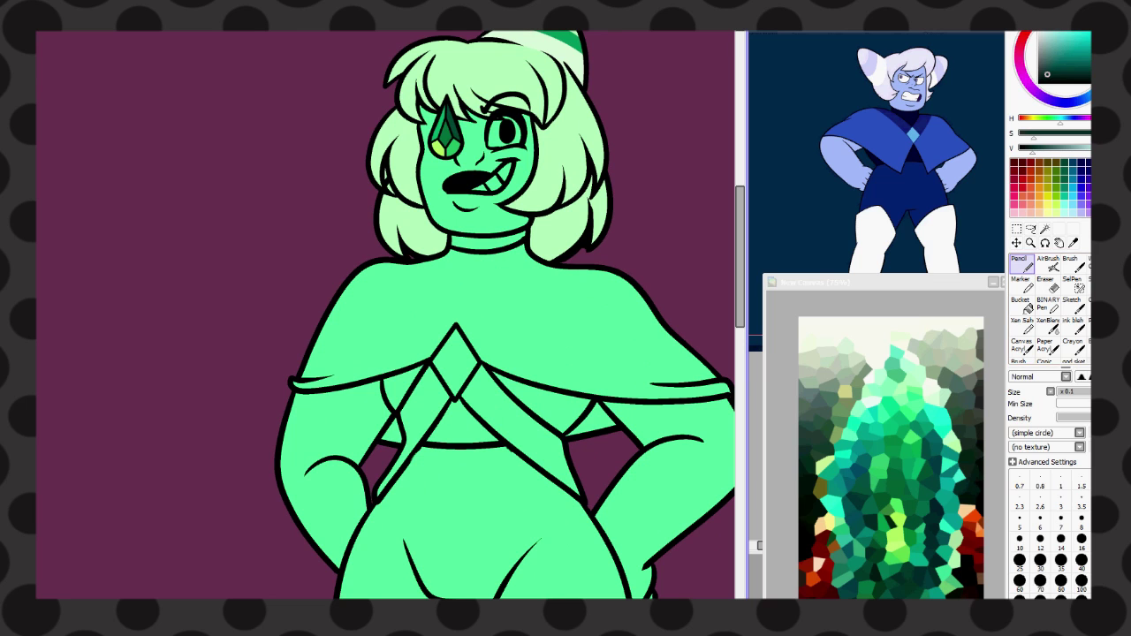
- Select the cape and its parts visible behind the waist, and fill them very dark green
{"action": "key", "text": "w"}
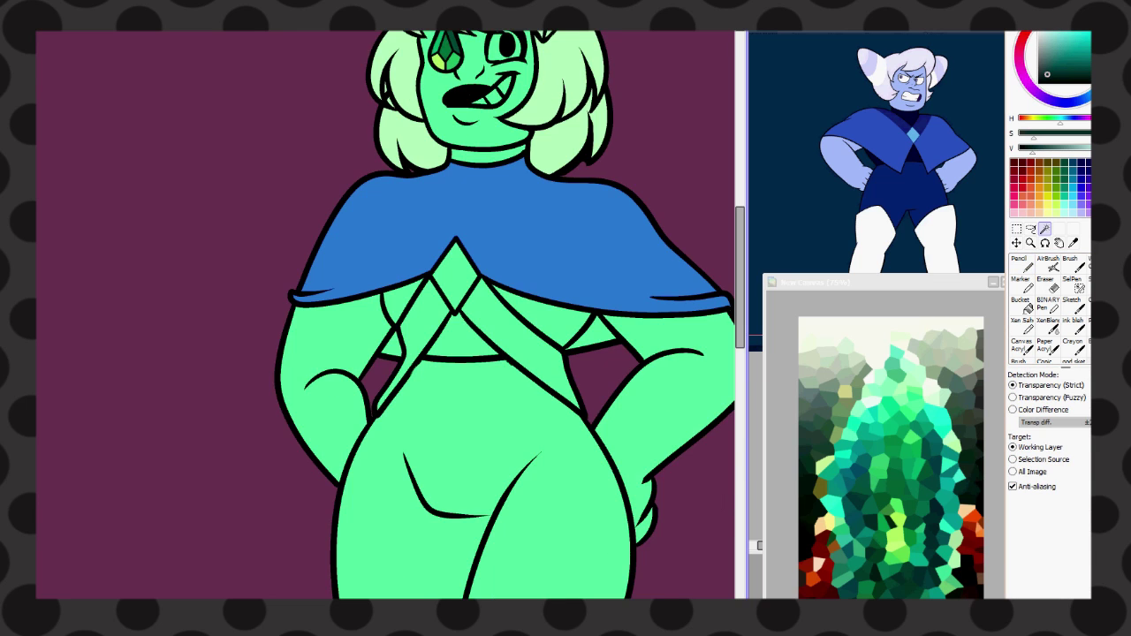
{"action": "scroll", "coordinate": [385, 315], "scroll_direction": "down", "scroll_amount": 1}
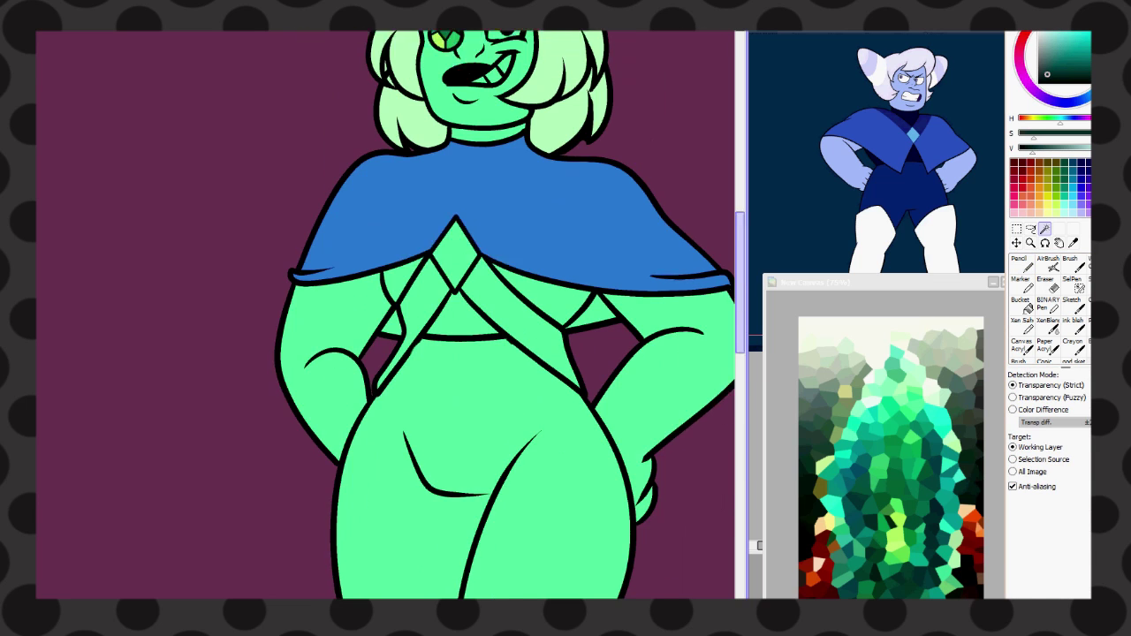
{"action": "scroll", "coordinate": [510, 315], "scroll_direction": "up", "scroll_amount": 1}
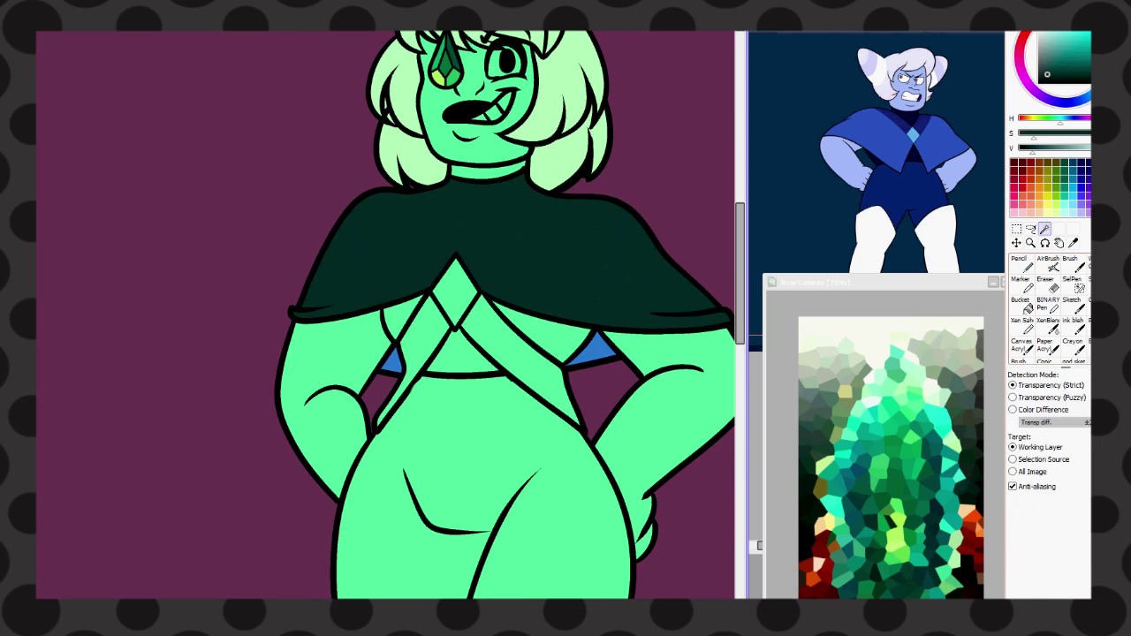
{"action": "key", "text": "m"}
{"action": "key", "text": "minus"}
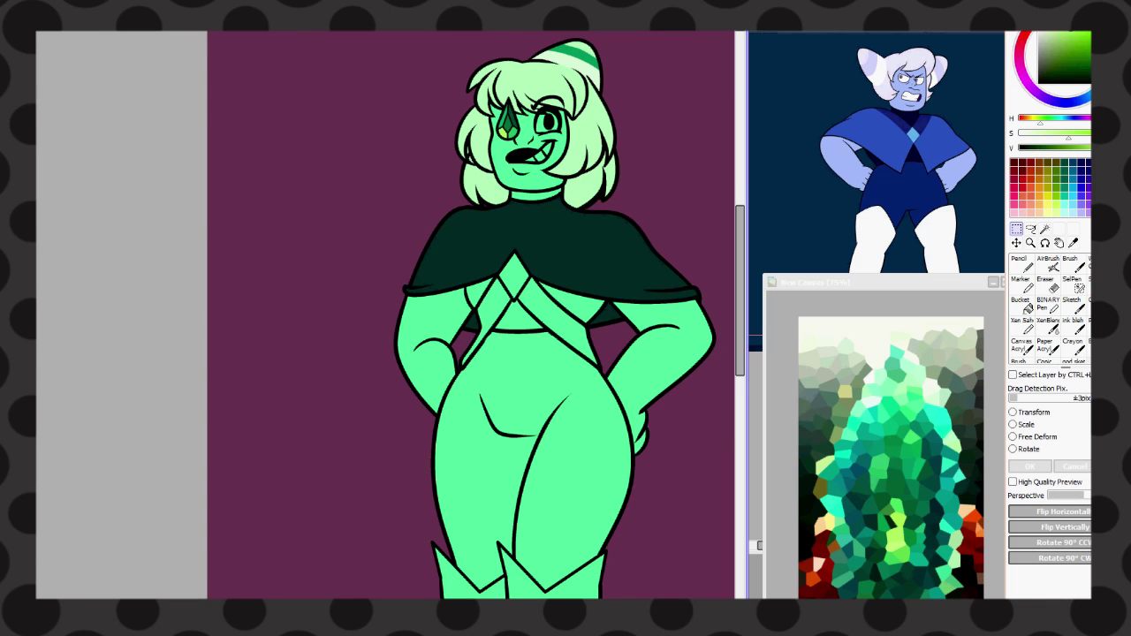
- Fill the diamond at the front of the cape with light yellow-green
{"action": "key", "text": "g"}
{"action": "left_click", "coordinate": [514, 271]}
{"action": "key", "text": "m"}
{"action": "left_click_drag", "start_coordinate": [531, 354], "coordinate": [458, 284]}
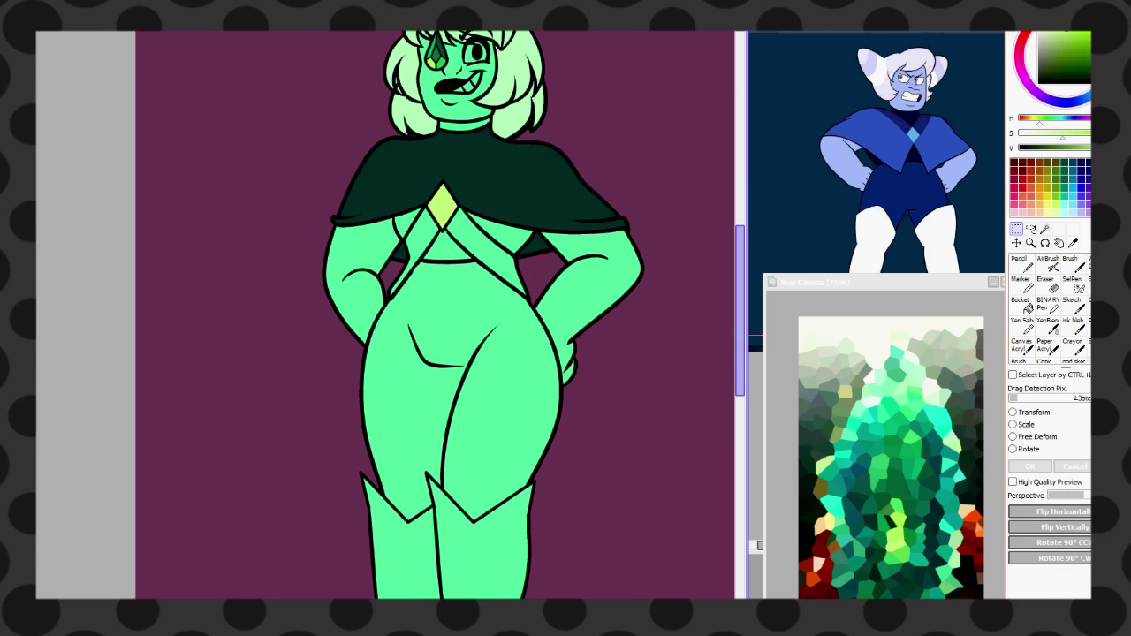
- Select both boots and fill them with the cape's very dark green
{"action": "mouse_move", "coordinate": [477, 442]}
{"action": "left_mouse_down"}
{"action": "mouse_move", "coordinate": [477, 239]}
{"action": "mouse_move", "coordinate": [477, 318]}
{"action": "left_mouse_up"}
{"action": "left_click", "coordinate": [391, 430]}
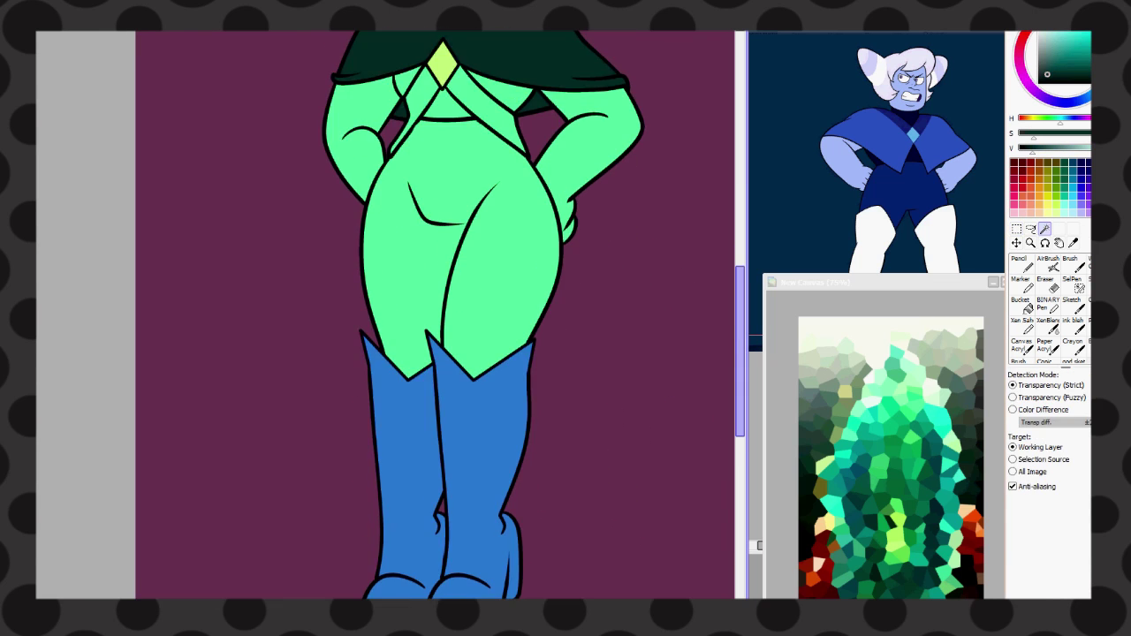
{"action": "key", "text": "n"}
{"action": "key", "text": "ctrl+f"}
{"action": "key", "text": "ctrl+d"}
{"action": "key", "text": "m"}
{"action": "scroll", "coordinate": [480, 281], "scroll_direction": "up", "scroll_amount": 5}
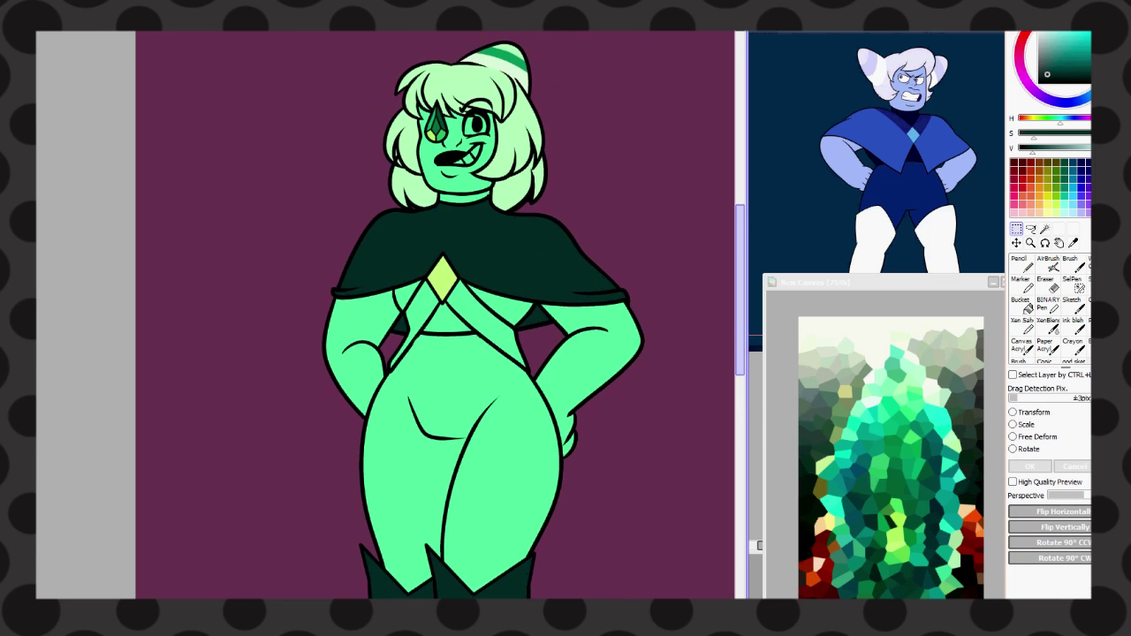
- Paint the teeth and the white of the visible eye white
{"action": "scroll", "coordinate": [480, 281], "scroll_direction": "down", "scroll_amount": 2}
{"action": "scroll", "coordinate": [385, 315], "scroll_direction": "down", "scroll_amount": 2}
{"action": "key", "text": "n"}
{"action": "scroll", "coordinate": [404, 151], "scroll_direction": "up", "scroll_amount": 5}
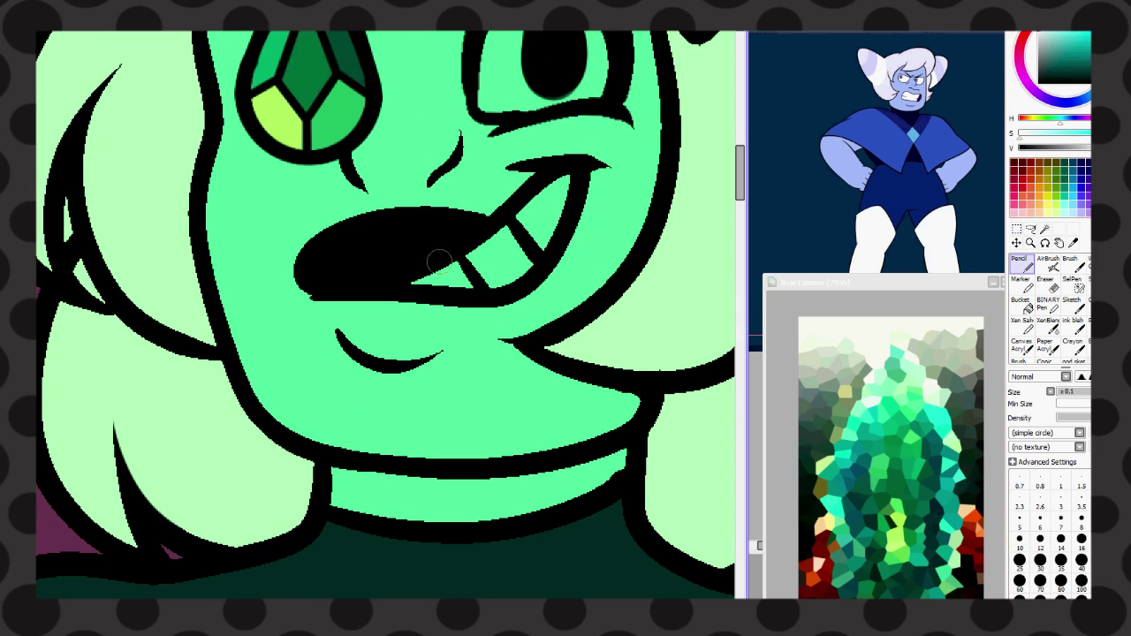
{"action": "mouse_move", "coordinate": [439, 262]}
{"action": "left_mouse_down"}
{"action": "mouse_move", "coordinate": [565, 187]}
{"action": "mouse_move", "coordinate": [553, 204]}
{"action": "mouse_move", "coordinate": [601, 190]}
{"action": "left_mouse_up"}
{"action": "scroll", "coordinate": [530, 212], "scroll_direction": "down", "scroll_amount": 1}
{"action": "left_click_drag", "start_coordinate": [512, 124], "coordinate": [574, 177]}
{"action": "key", "text": "g"}
{"action": "scroll", "coordinate": [531, 177], "scroll_direction": "down", "scroll_amount": 5}
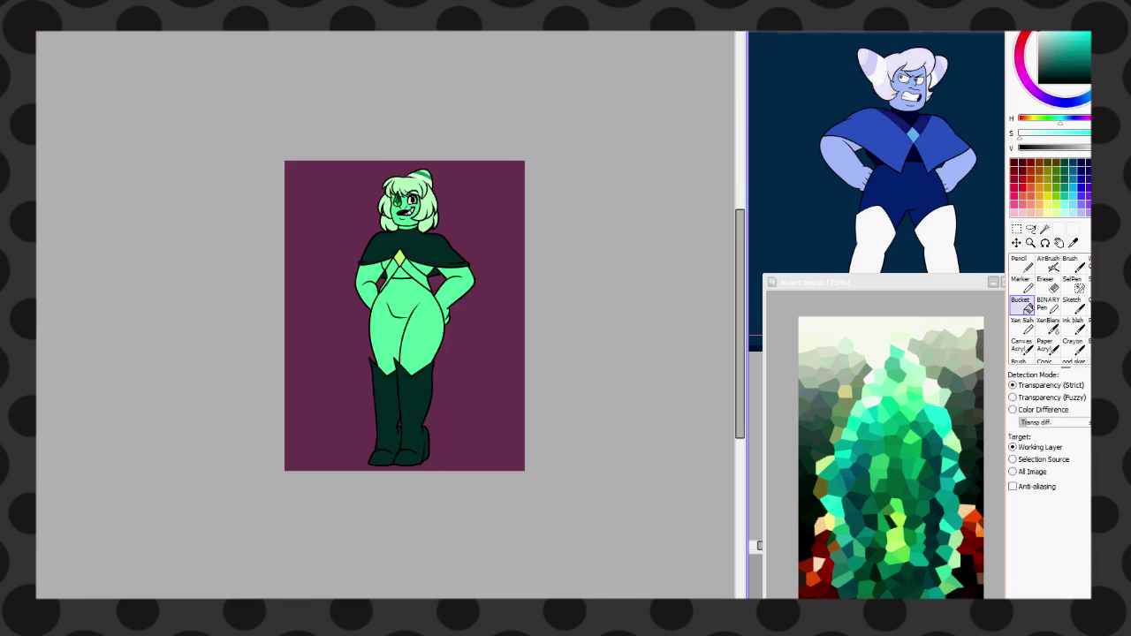
- Outline the pants from the waist to the boot tops and fill them dark green
{"action": "scroll", "coordinate": [407, 265], "scroll_direction": "up", "scroll_amount": 3}
{"action": "key", "text": "n"}
{"action": "mouse_move", "coordinate": [485, 208]}
{"action": "left_mouse_down"}
{"action": "mouse_move", "coordinate": [406, 212]}
{"action": "mouse_move", "coordinate": [378, 413]}
{"action": "left_mouse_up"}
{"action": "left_click_drag", "start_coordinate": [381, 425], "coordinate": [511, 451]}
{"action": "left_click_drag", "start_coordinate": [530, 200], "coordinate": [557, 402]}
{"action": "key", "text": "g"}
{"action": "left_click", "coordinate": [459, 335]}
{"action": "left_click", "coordinate": [477, 447]}
{"action": "key", "text": "n"}
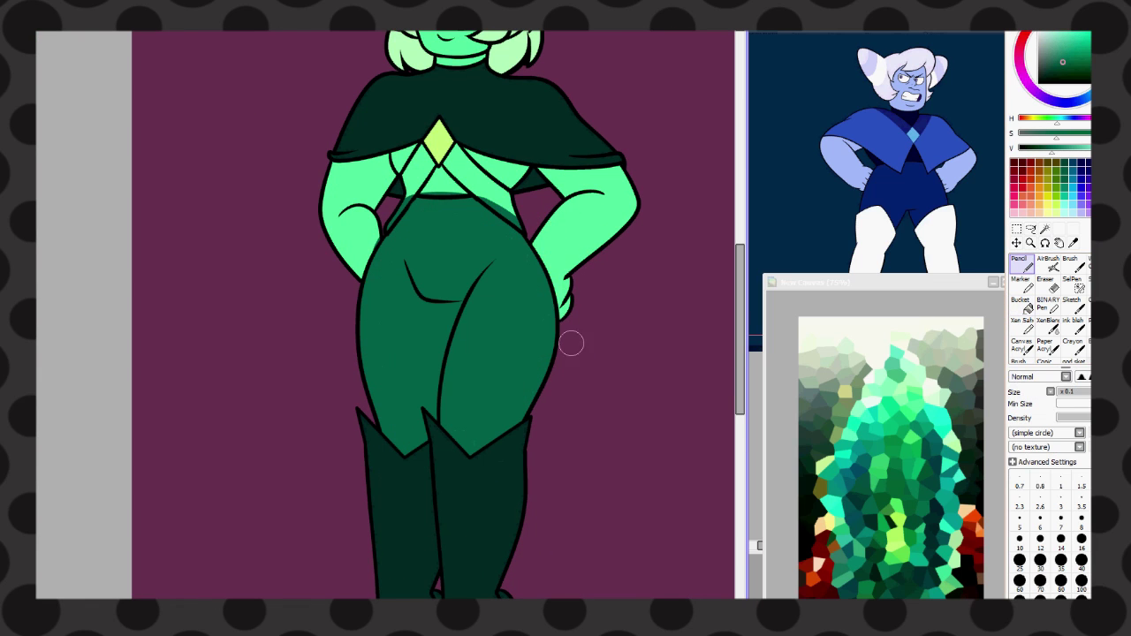
- Select the chest areas beneath the cape and fill them near-black green
{"action": "scroll", "coordinate": [496, 231], "scroll_direction": "down", "scroll_amount": 1}
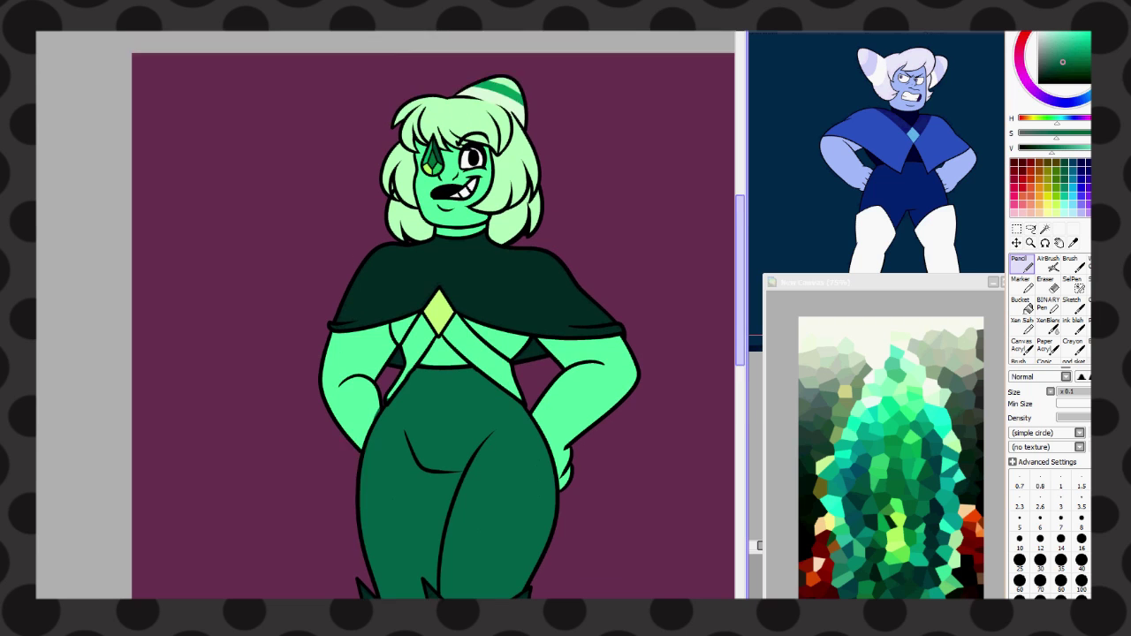
{"action": "scroll", "coordinate": [496, 230], "scroll_direction": "up", "scroll_amount": 1}
{"action": "scroll", "coordinate": [480, 315], "scroll_direction": "up", "scroll_amount": 2}
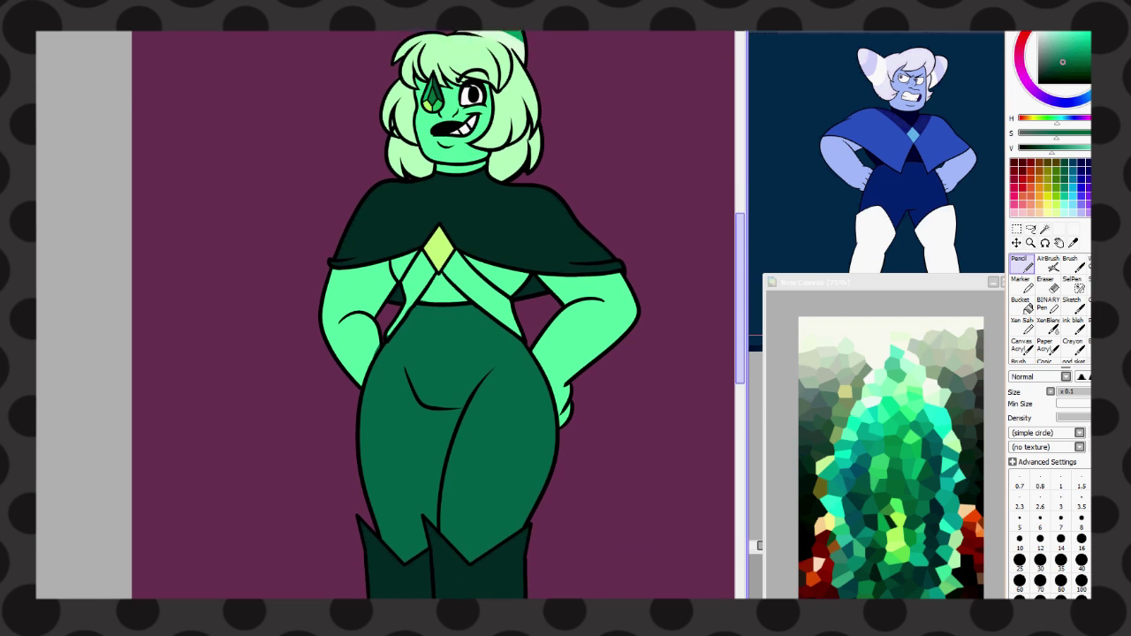
{"action": "key", "text": "w"}
{"action": "left_click", "coordinate": [482, 314]}
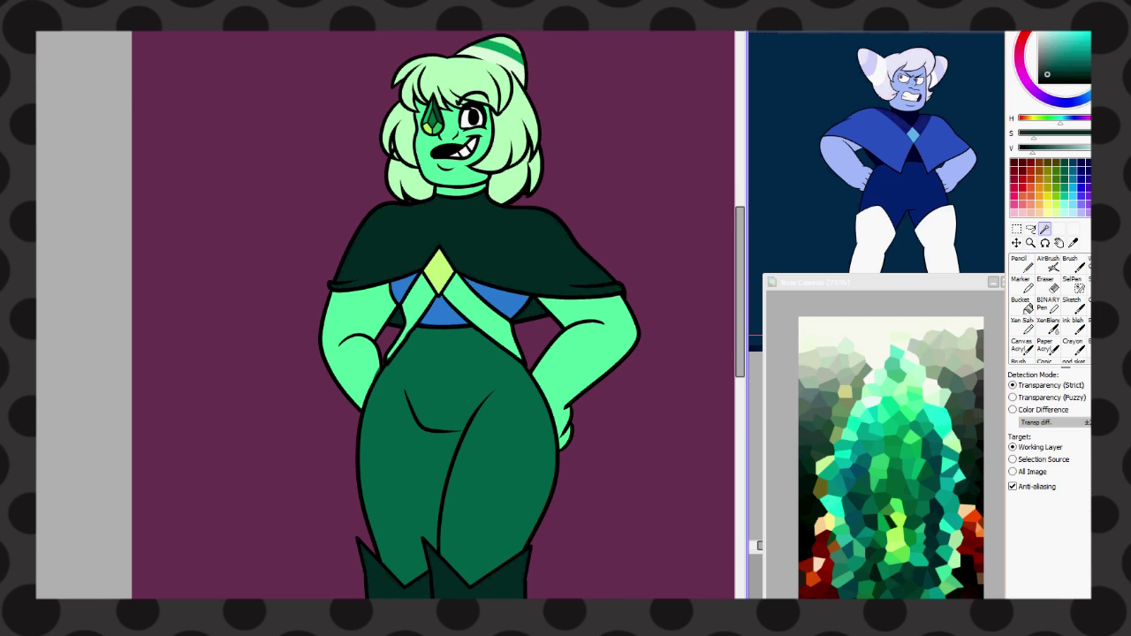
{"action": "left_click", "coordinate": [341, 252], "text": "alt"}
{"action": "key", "text": "ctrl+f"}
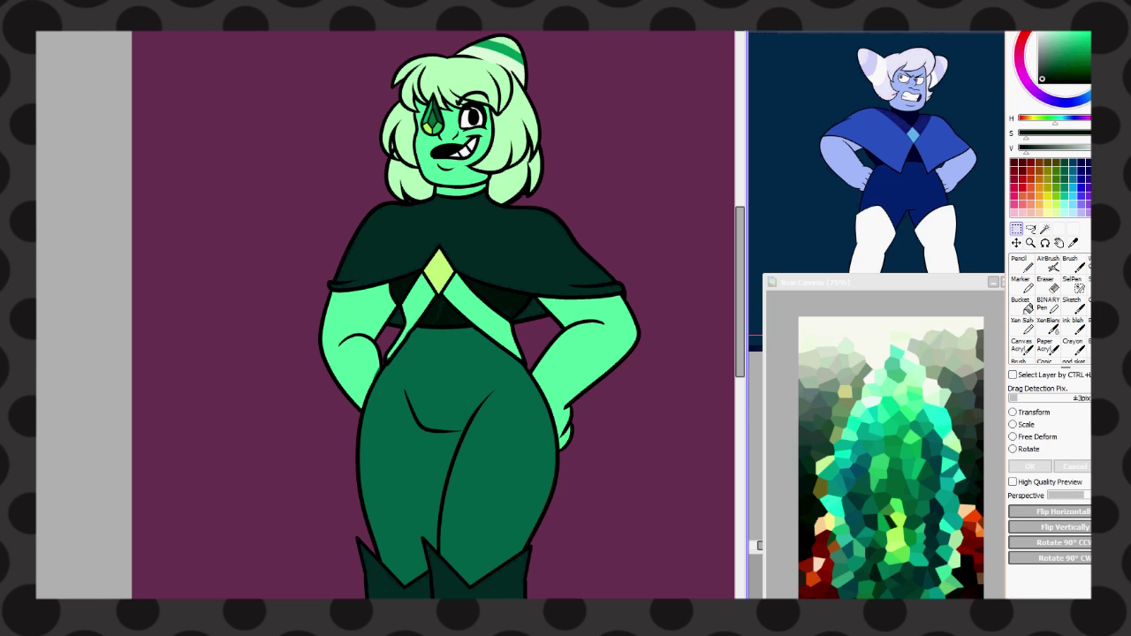
- Refill the pants with a brighter medium green
{"action": "scroll", "coordinate": [479, 314], "scroll_direction": "down", "scroll_amount": 3}
{"action": "scroll", "coordinate": [480, 315], "scroll_direction": "up", "scroll_amount": 3}
{"action": "scroll", "coordinate": [480, 314], "scroll_direction": "down", "scroll_amount": 4}
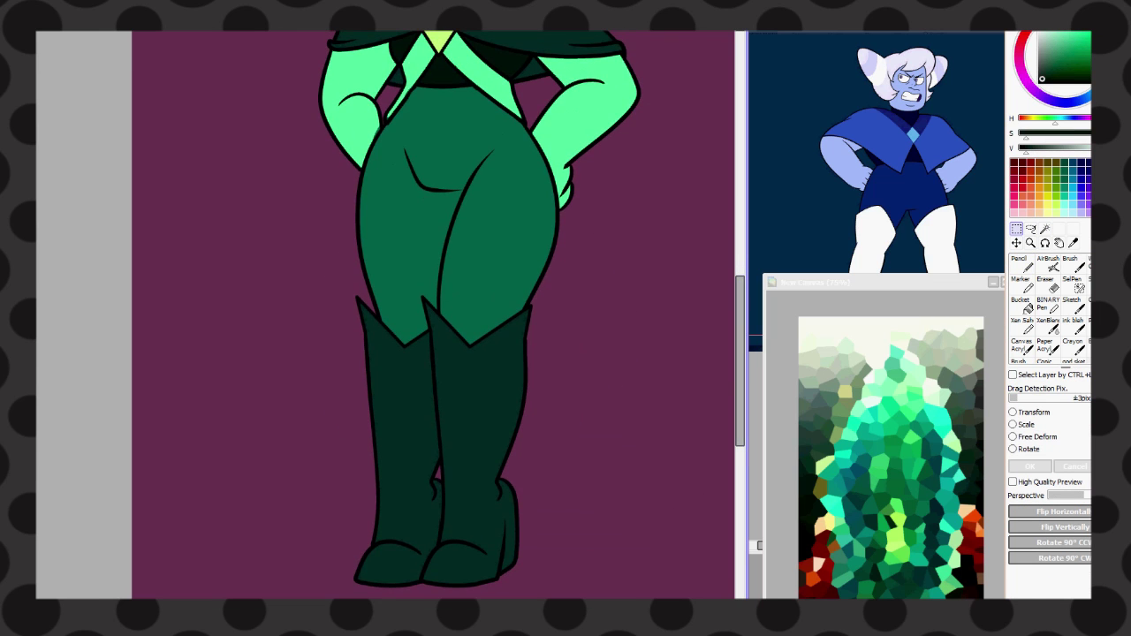
{"action": "key", "text": "n"}
{"action": "scroll", "coordinate": [433, 314], "scroll_direction": "up", "scroll_amount": 3}
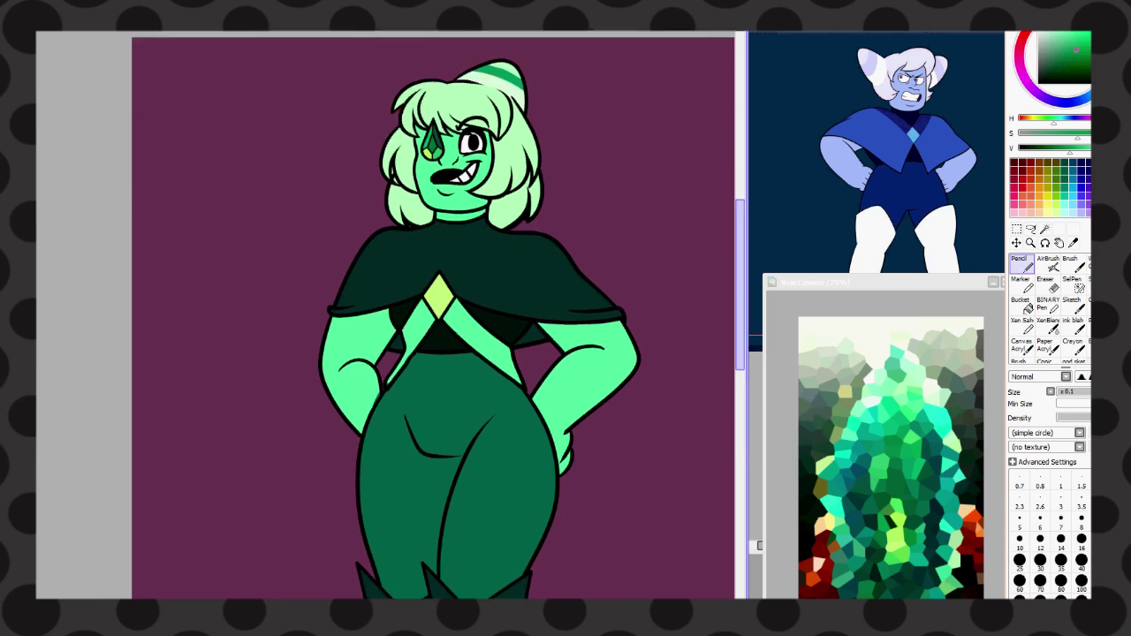
{"action": "scroll", "coordinate": [433, 315], "scroll_direction": "down", "scroll_amount": 1}
{"action": "key", "text": "g"}
{"action": "left_click", "coordinate": [460, 407]}
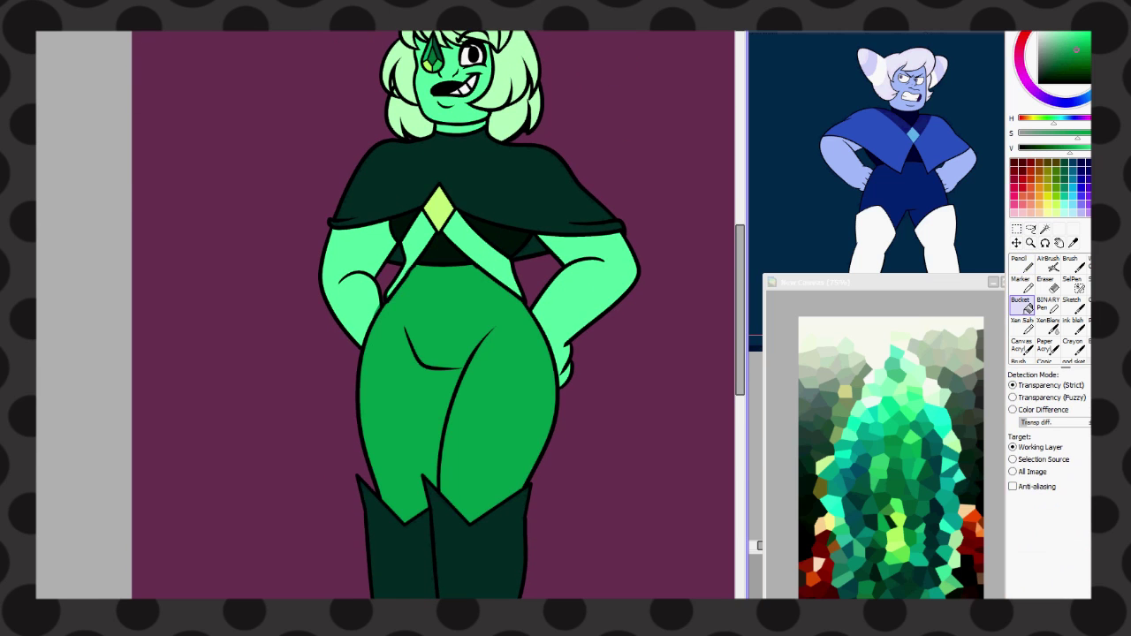
- Compare the bright green and dark versions of the cape and boots, and refill both with very dark teal
{"action": "scroll", "coordinate": [433, 315], "scroll_direction": "up", "scroll_amount": 3}
{"action": "scroll", "coordinate": [433, 315], "scroll_direction": "down", "scroll_amount": 4}
{"action": "scroll", "coordinate": [433, 315], "scroll_direction": "up", "scroll_amount": 1}
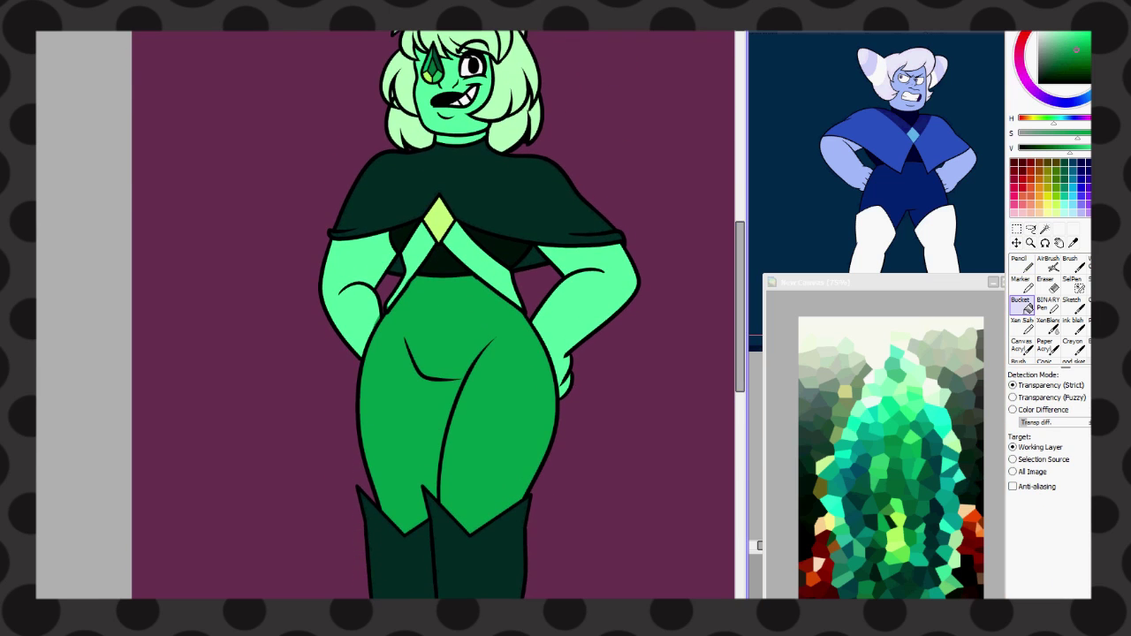
{"action": "key", "text": "ctrl+y"}
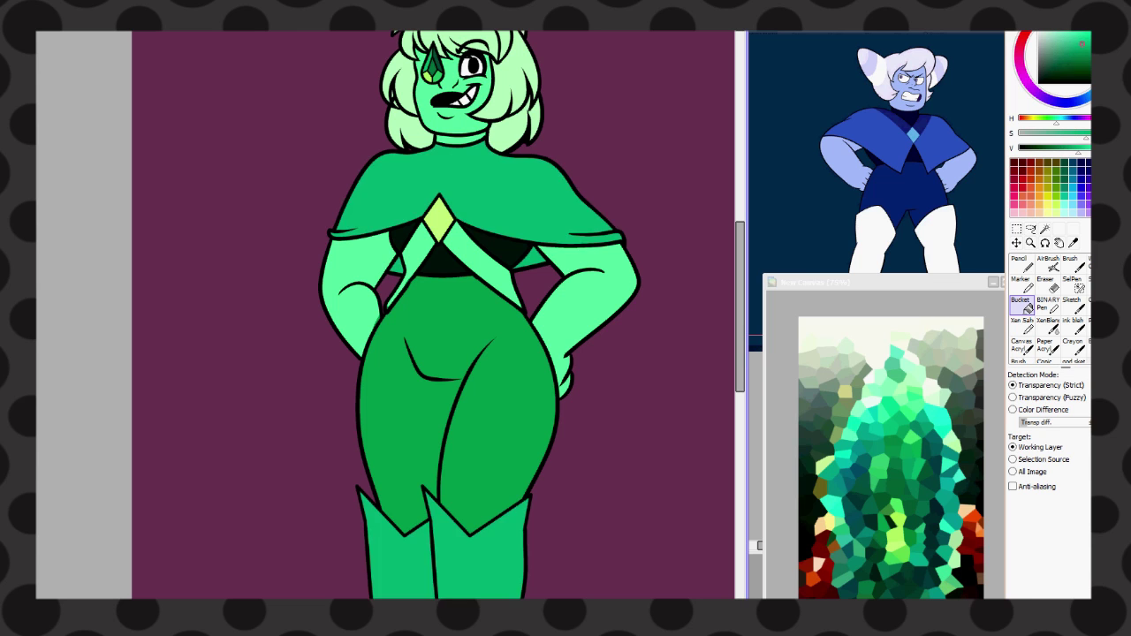
{"action": "key", "text": "ctrl+z"}
{"action": "key", "text": "ctrl+y"}
{"action": "key", "text": "ctrl+z"}
{"action": "scroll", "coordinate": [433, 314], "scroll_direction": "up", "scroll_amount": 2}
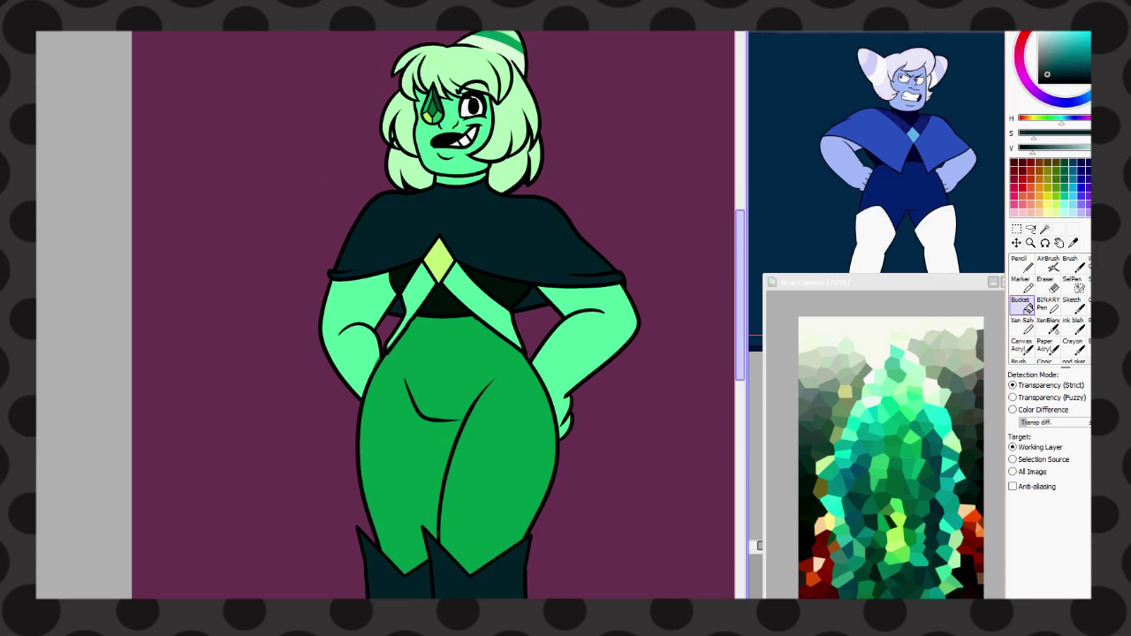
- Select both crossed chest straps and refill them with a muted teal green
{"action": "key", "text": "m"}
{"action": "key", "text": "w"}
{"action": "left_click", "coordinate": [411, 305]}
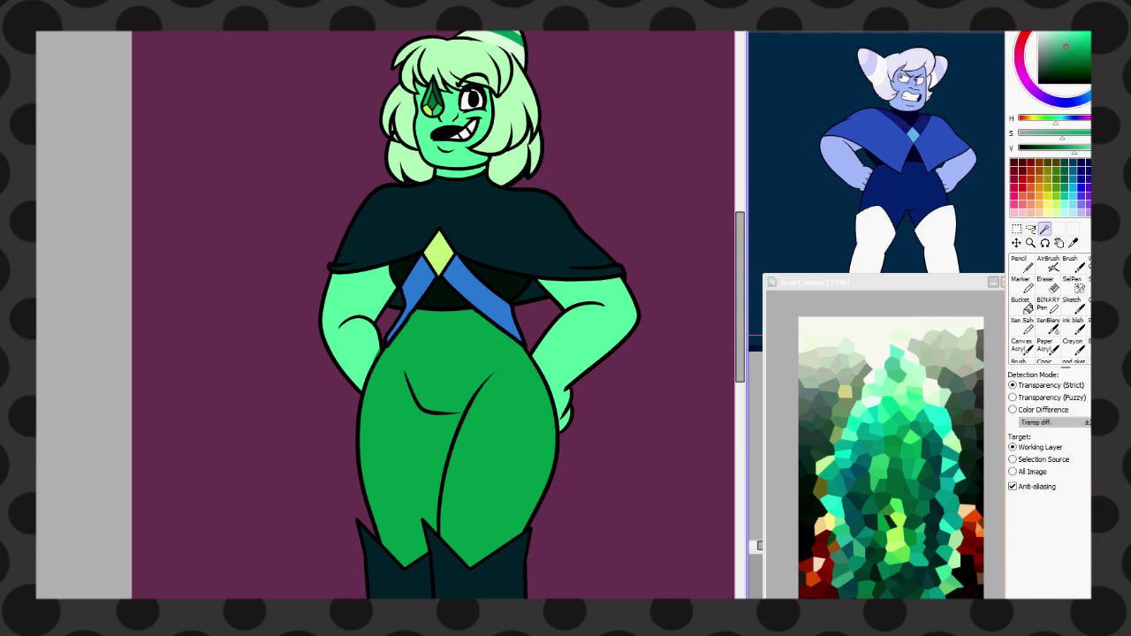
{"action": "key", "text": "ctrl+d"}
{"action": "key", "text": "m"}
{"action": "scroll", "coordinate": [433, 314], "scroll_direction": "down", "scroll_amount": 3}
{"action": "scroll", "coordinate": [486, 318], "scroll_direction": "up", "scroll_amount": 3}
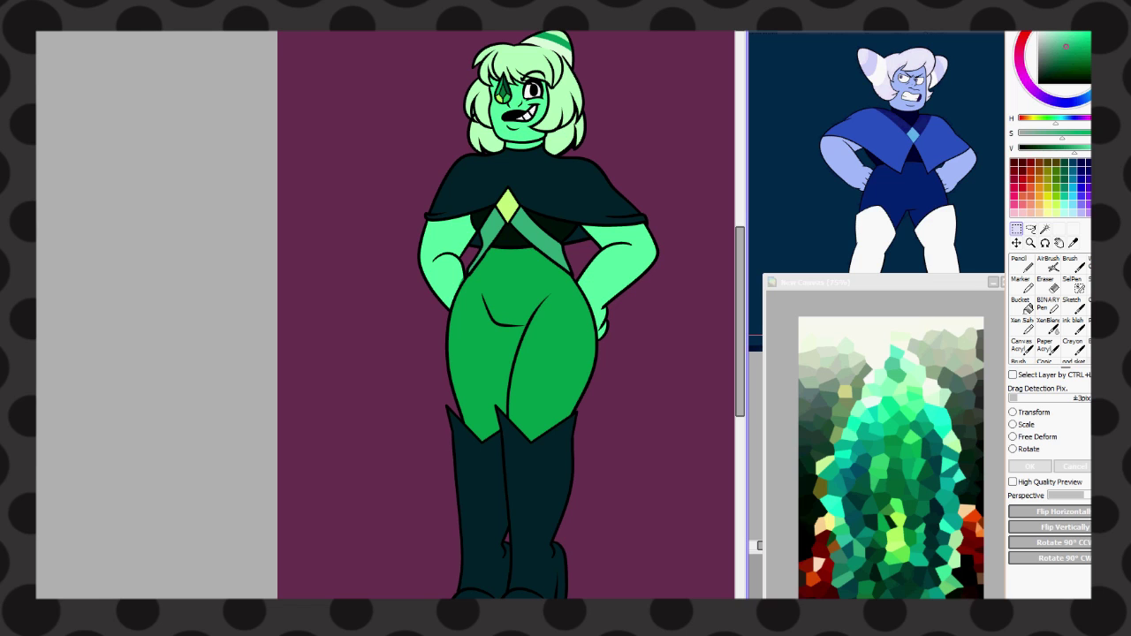
- Refill the skin on the face, neck and arms with a lighter, yellower green
{"action": "scroll", "coordinate": [556, 311], "scroll_direction": "up", "scroll_amount": 2}
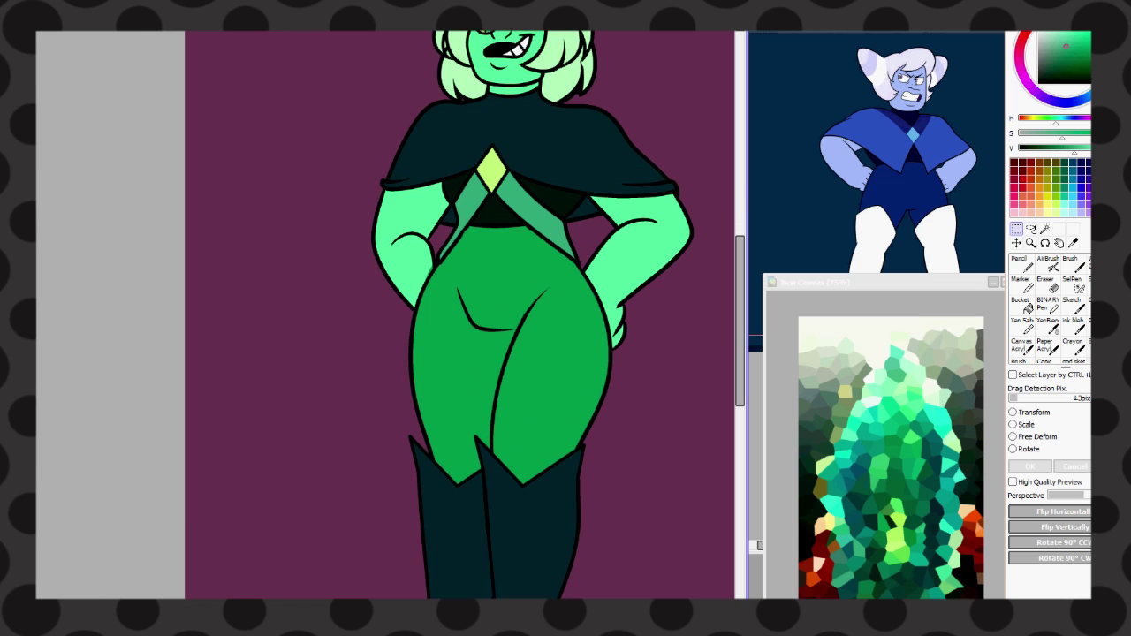
{"action": "scroll", "coordinate": [561, 311], "scroll_direction": "up", "scroll_amount": 2}
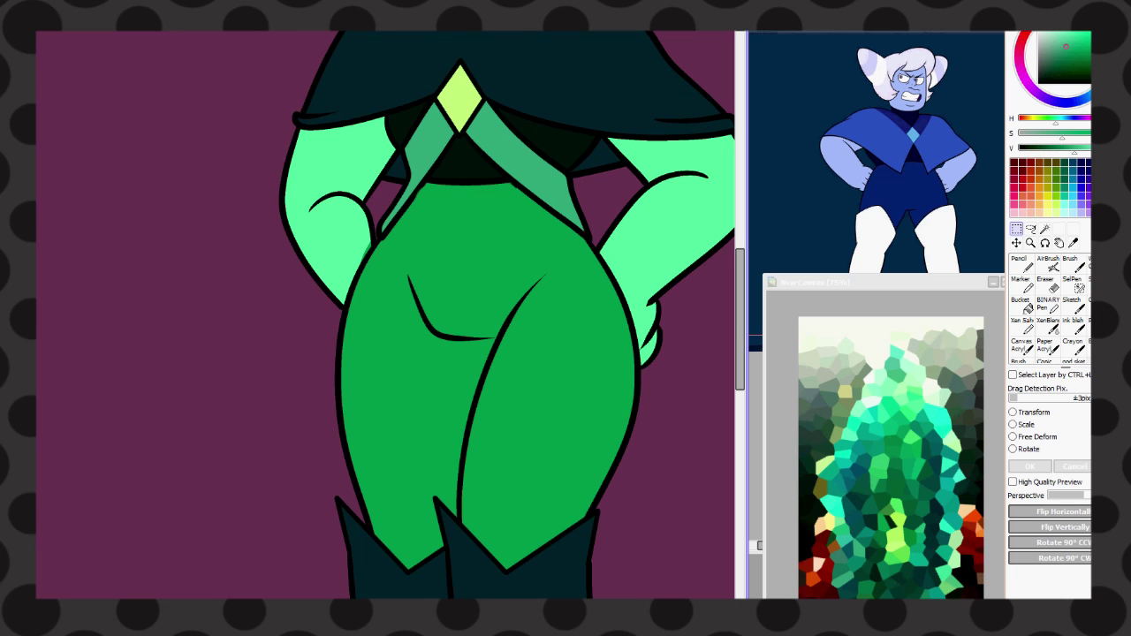
{"action": "scroll", "coordinate": [389, 315], "scroll_direction": "down", "scroll_amount": 4}
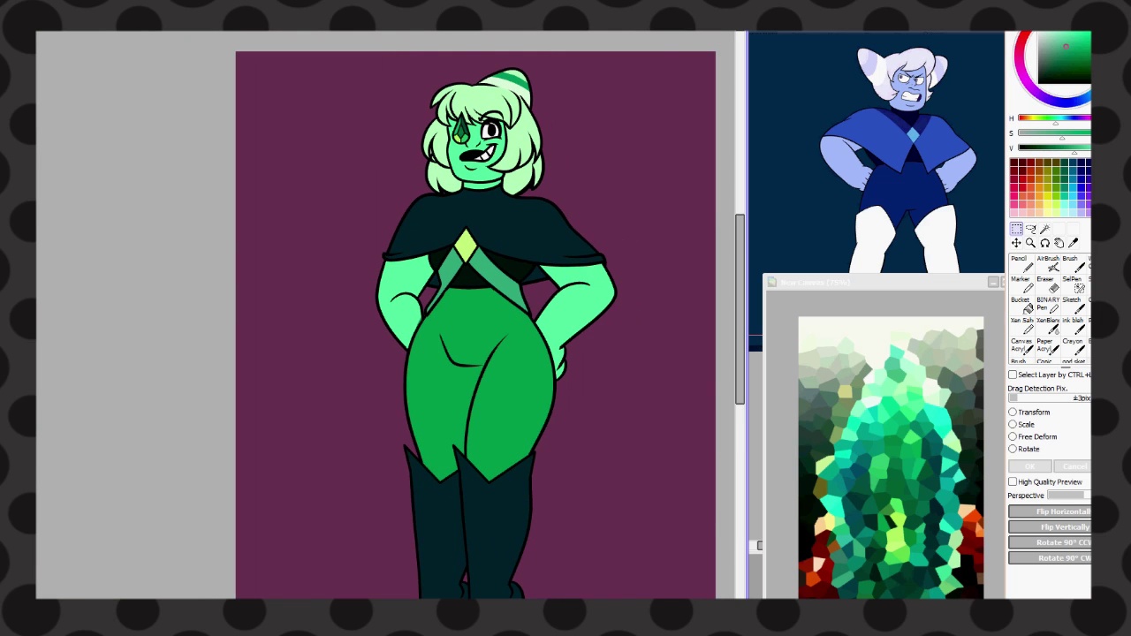
{"action": "left_click", "coordinate": [1020, 303]}
{"action": "left_click", "coordinate": [578, 319]}
{"action": "key", "text": "ctrl+z"}
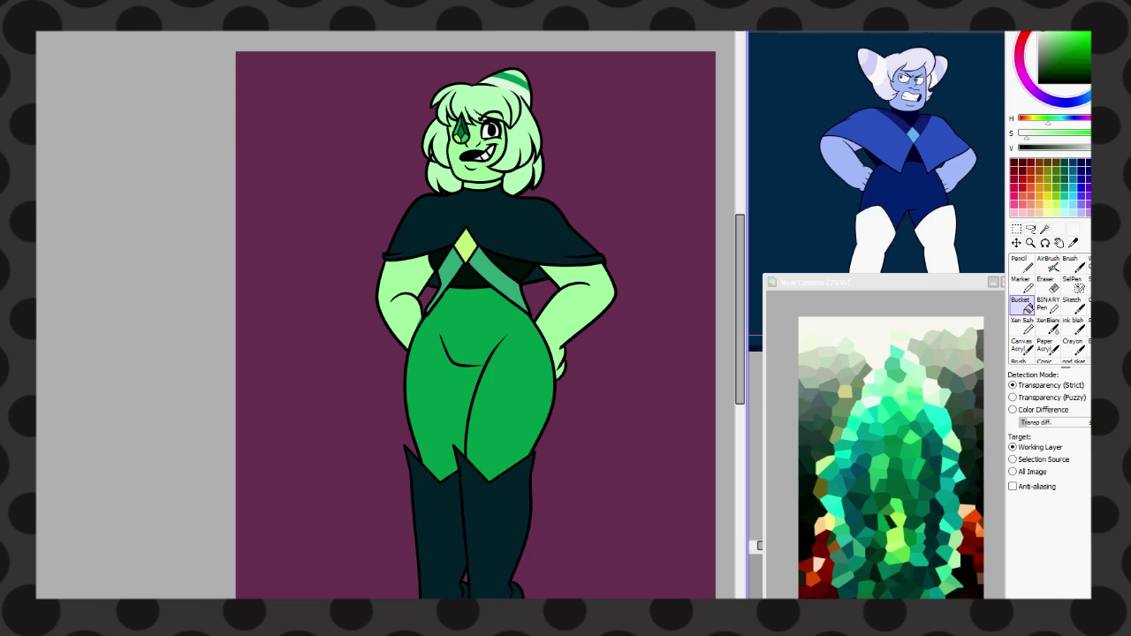
- Select the area around the head and recolour the hair to a near-white mint
{"action": "key", "text": "n"}
{"action": "key", "text": "ctrl+z"}
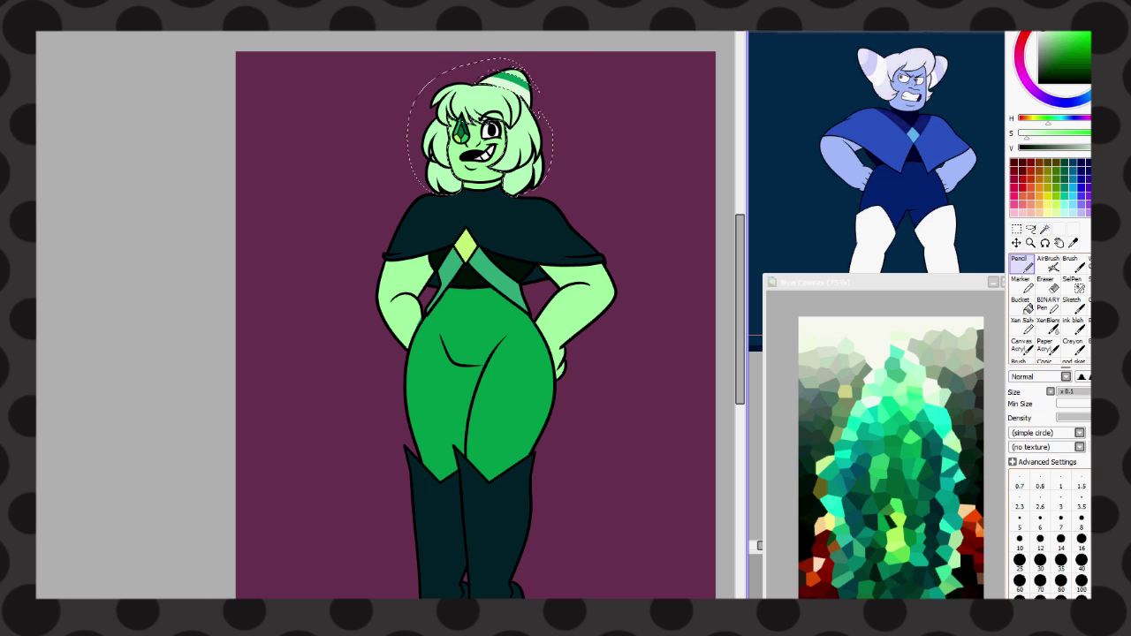
{"action": "key", "text": "ctrl+t"}
{"action": "scroll", "coordinate": [447, 316], "scroll_direction": "up", "scroll_amount": 2}
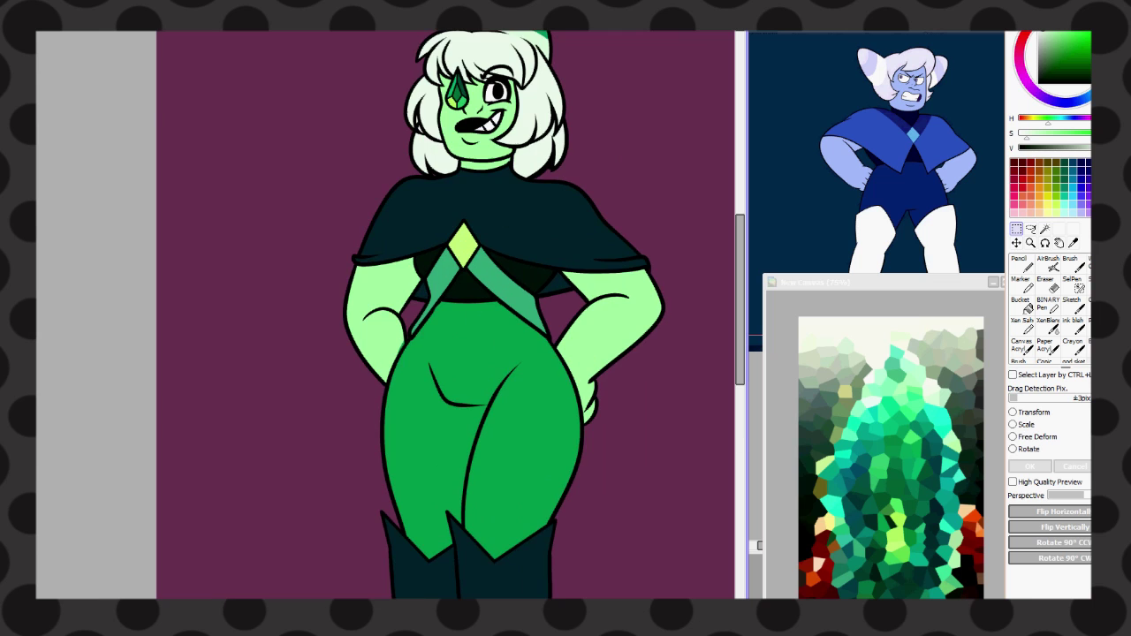
{"action": "key", "text": "Return"}
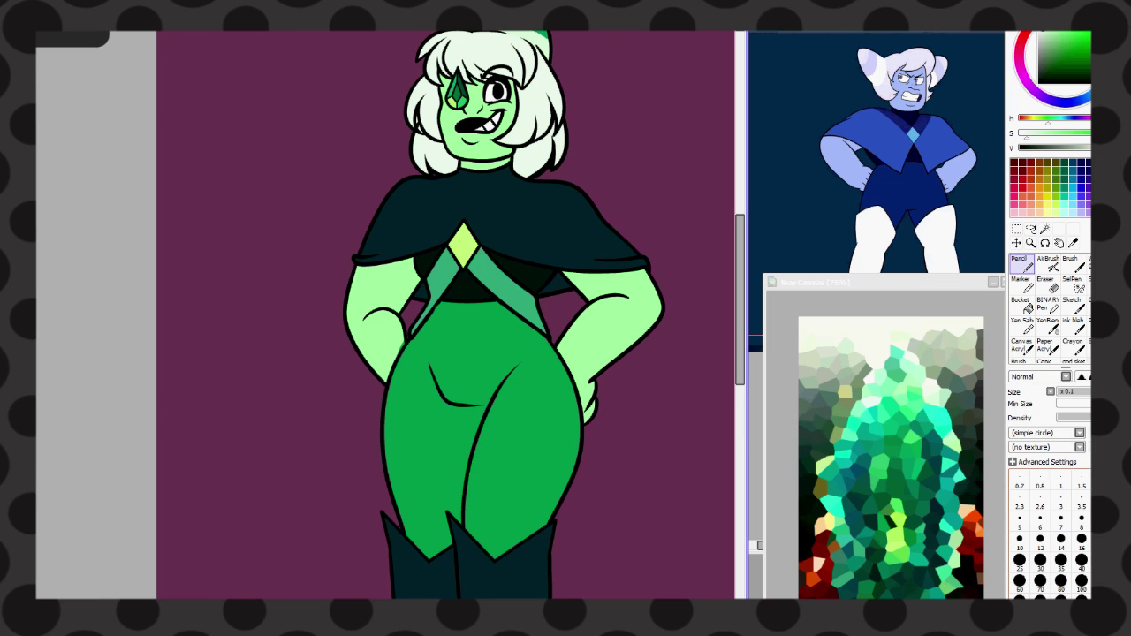
- Recolour the chest straps near-white mint and try the same tint on the cape
{"action": "left_click_drag", "start_coordinate": [426, 265], "coordinate": [440, 304]}
{"action": "scroll", "coordinate": [389, 336], "scroll_direction": "down", "scroll_amount": 3}
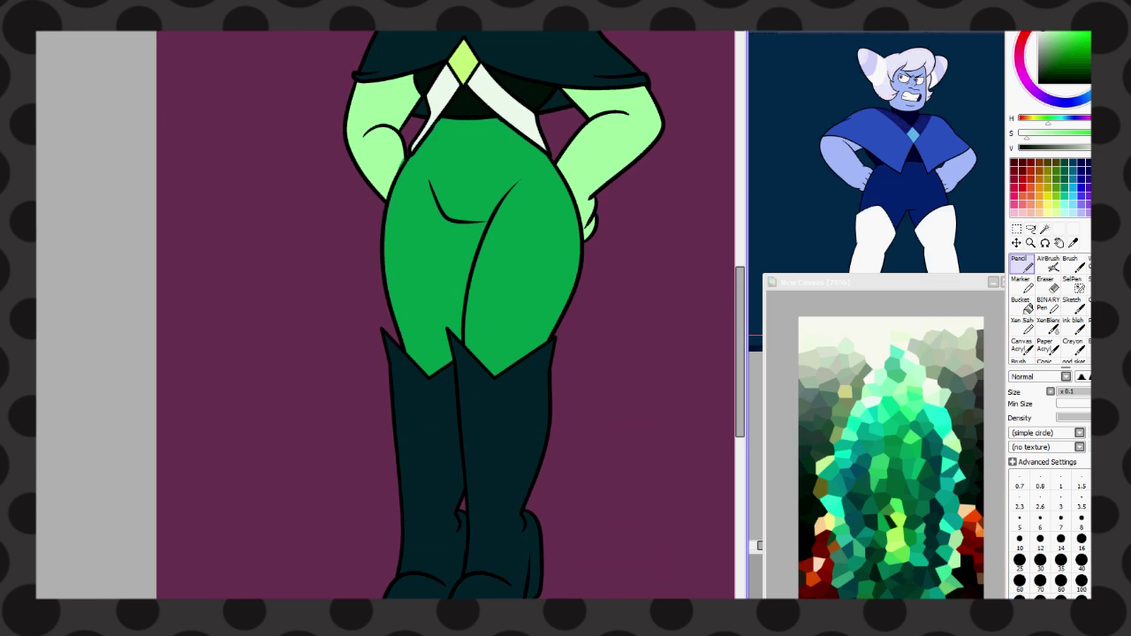
{"action": "scroll", "coordinate": [389, 336], "scroll_direction": "up", "scroll_amount": 3}
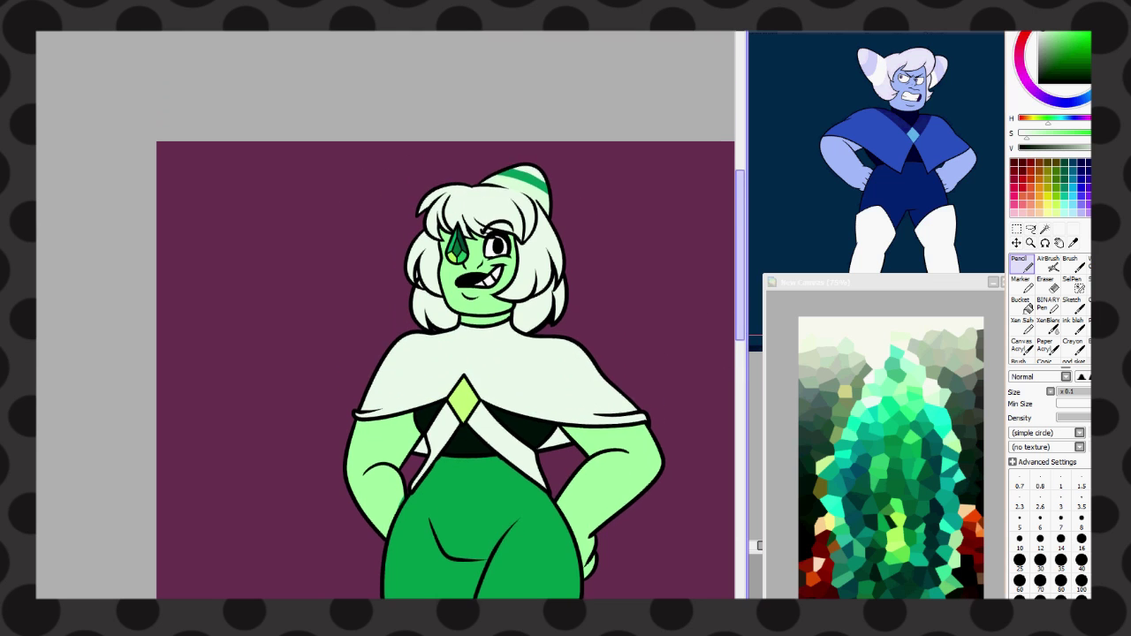
{"action": "scroll", "coordinate": [463, 244], "scroll_direction": "down", "scroll_amount": 1}
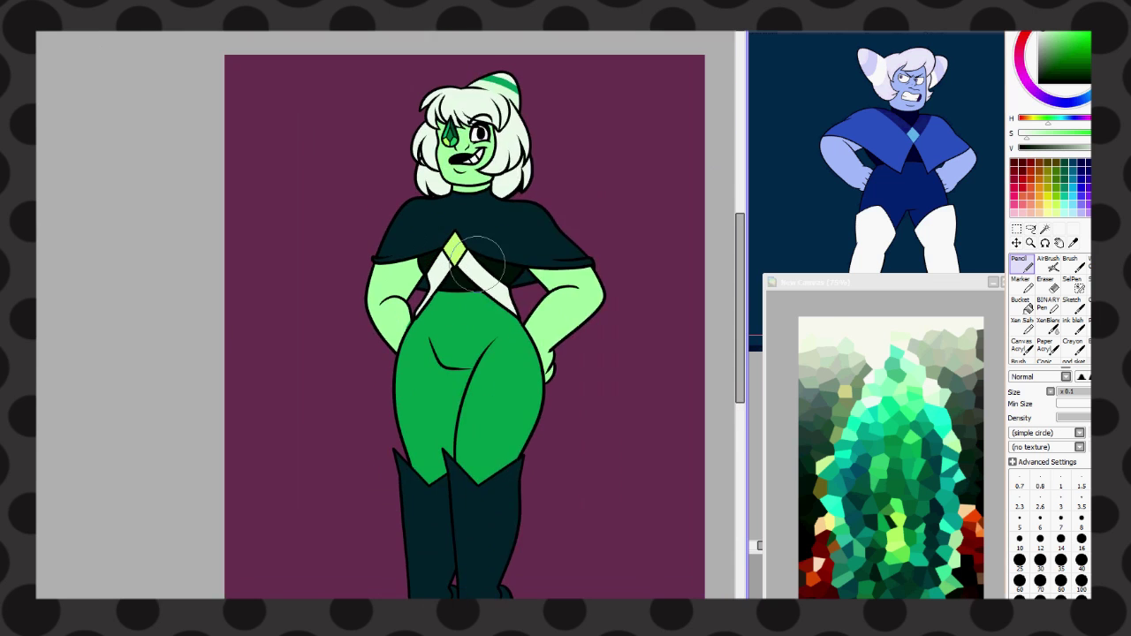
{"action": "scroll", "coordinate": [462, 245], "scroll_direction": "down", "scroll_amount": 1}
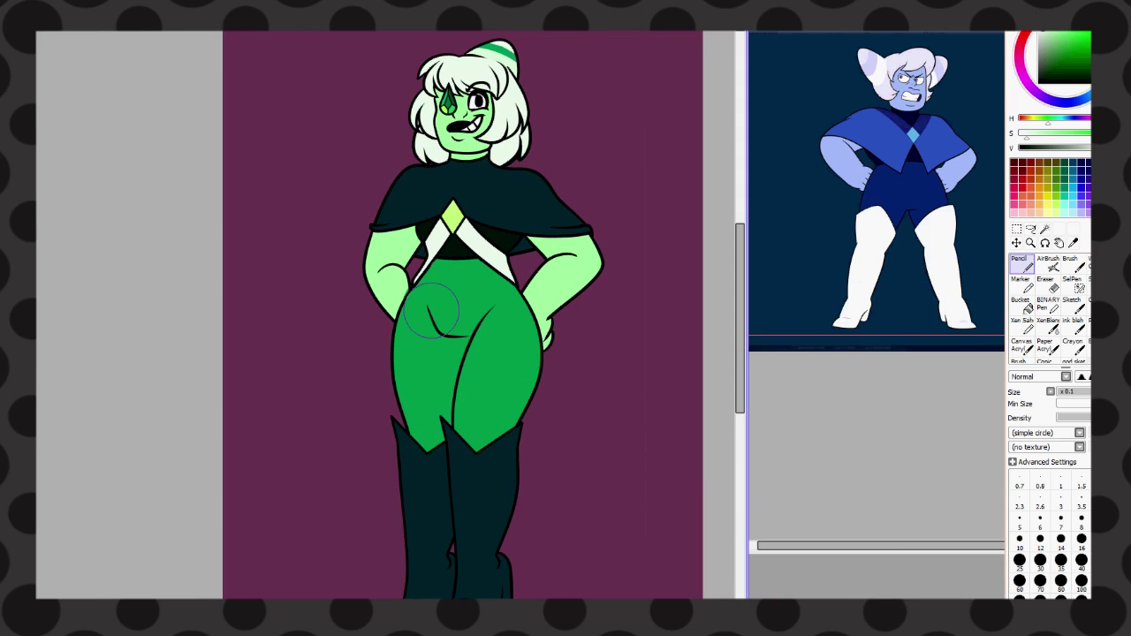
{"action": "scroll", "coordinate": [469, 269], "scroll_direction": "up", "scroll_amount": 1}
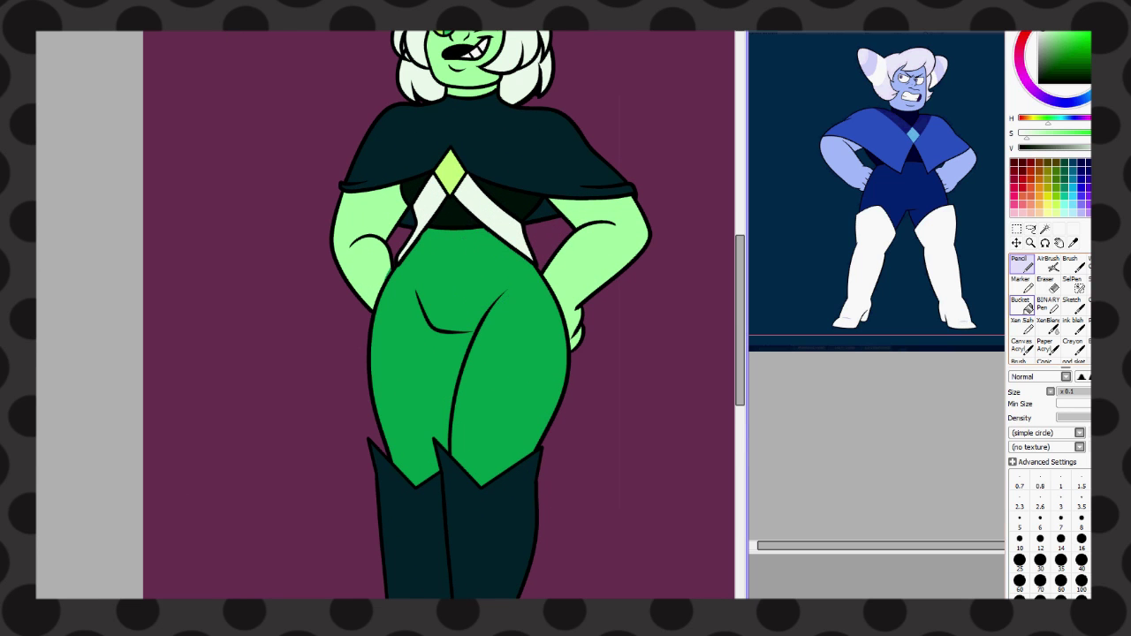
- Refill the pants with a muted olive green
{"action": "left_click", "coordinate": [1021, 302]}
{"action": "scroll", "coordinate": [451, 313], "scroll_direction": "down", "scroll_amount": 3}
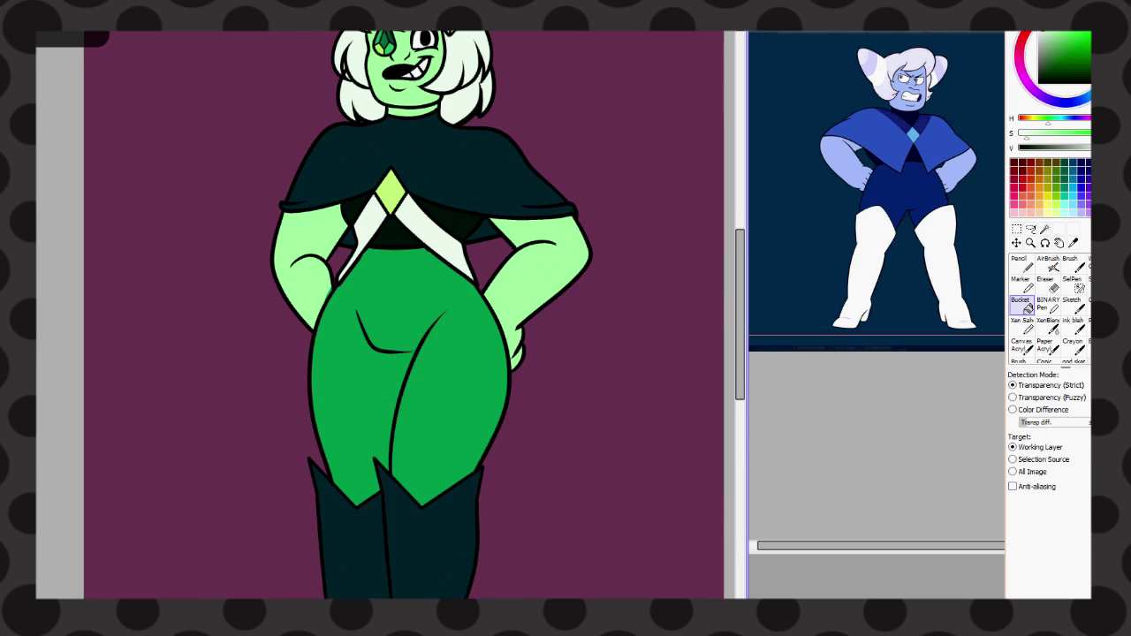
{"action": "scroll", "coordinate": [401, 315], "scroll_direction": "up", "scroll_amount": 2}
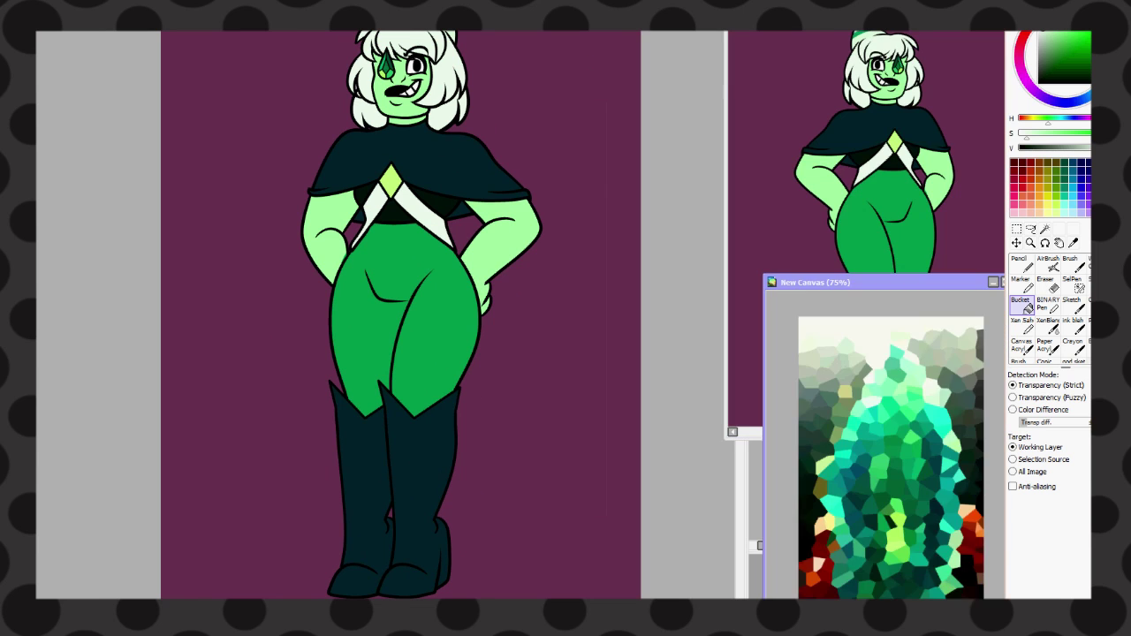
{"action": "left_click", "coordinate": [405, 318]}
{"action": "left_click_drag", "start_coordinate": [404, 318], "coordinate": [446, 362]}
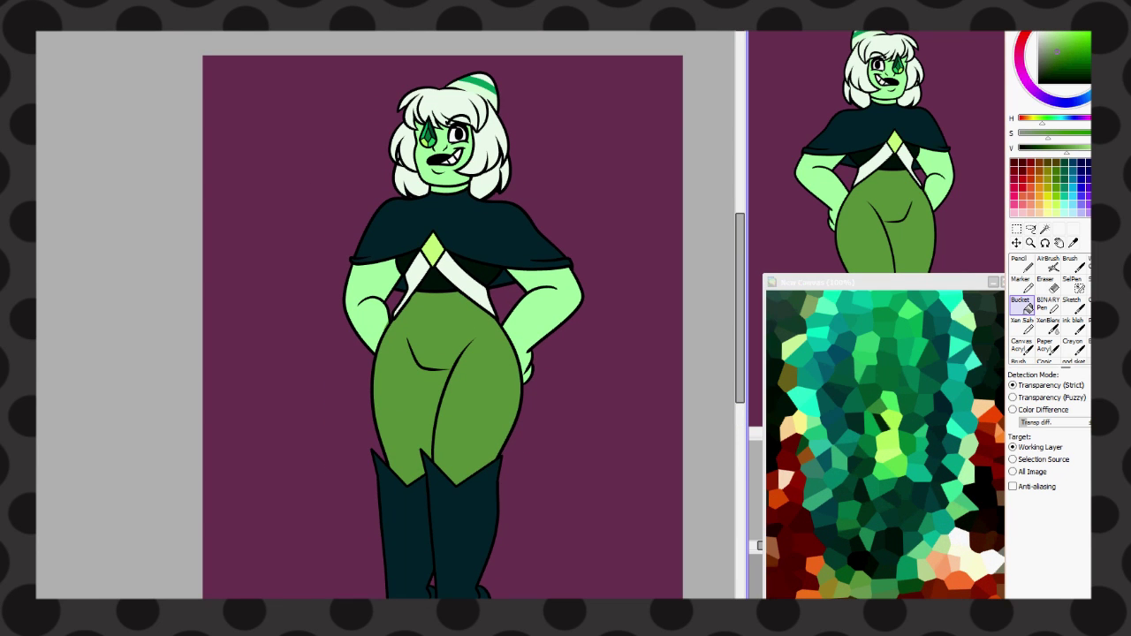
- Recolour the outlines of the cape and body very dark green and undo the last fill on them
{"action": "scroll", "coordinate": [451, 160], "scroll_direction": "up", "scroll_amount": 4}
{"action": "scroll", "coordinate": [385, 315], "scroll_direction": "down", "scroll_amount": 4}
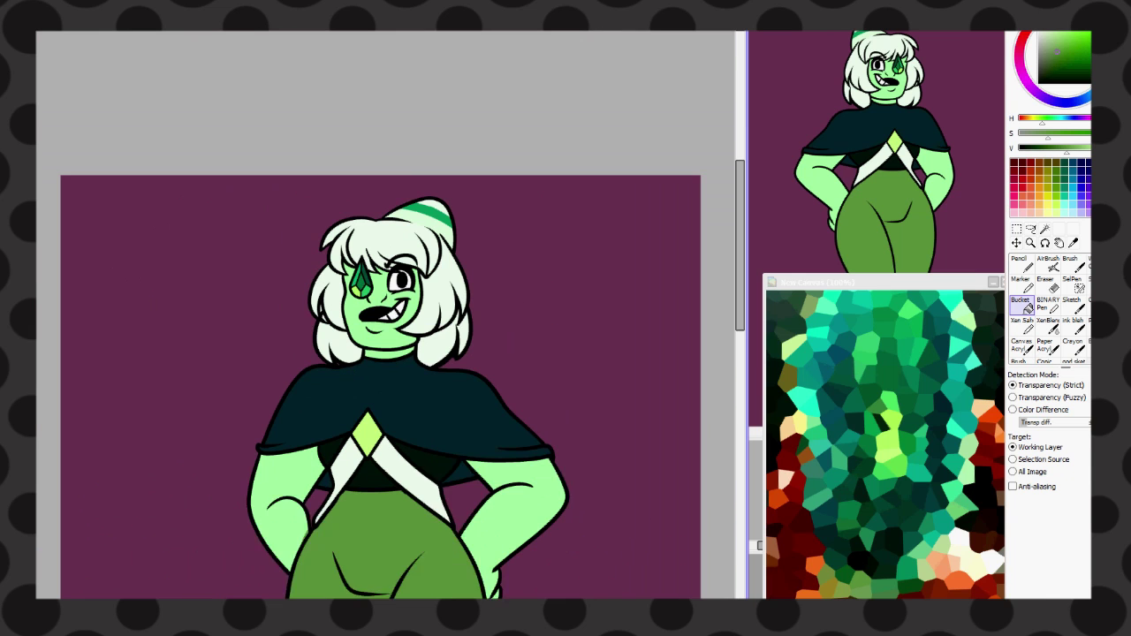
{"action": "left_click_drag", "start_coordinate": [397, 353], "coordinate": [477, 353]}
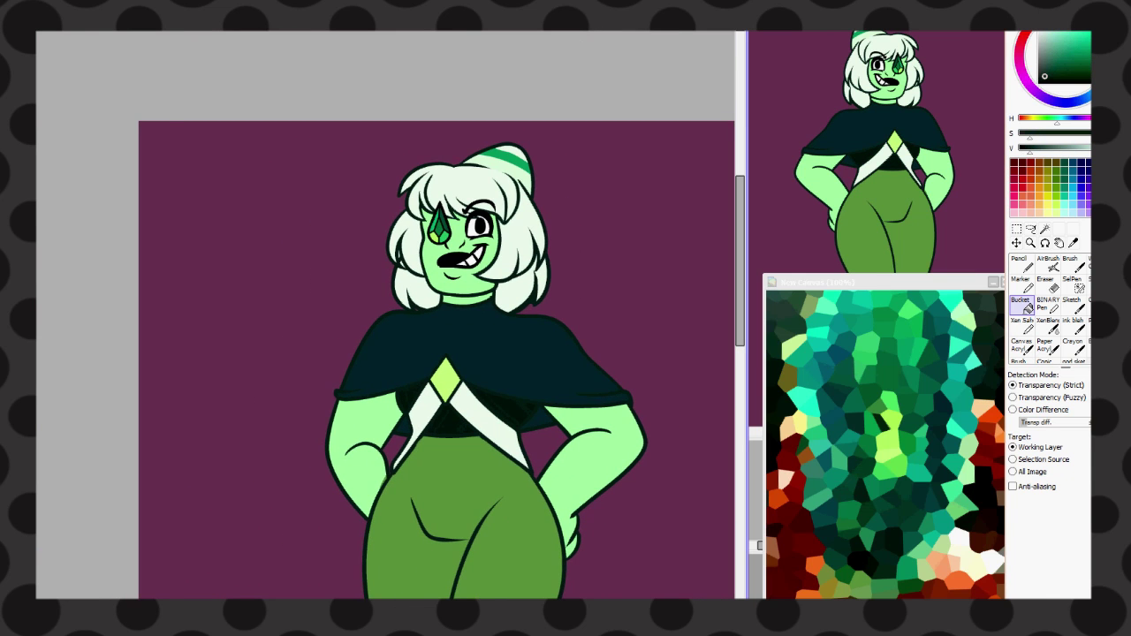
{"action": "left_click", "coordinate": [1057, 65]}
{"action": "left_click", "coordinate": [328, 424]}
{"action": "key", "text": "ctrl+z"}
- Paint over the hair's black outlines and inner strand lines with pale green
{"action": "scroll", "coordinate": [385, 325], "scroll_direction": "up", "scroll_amount": 3}
{"action": "key", "text": "n"}
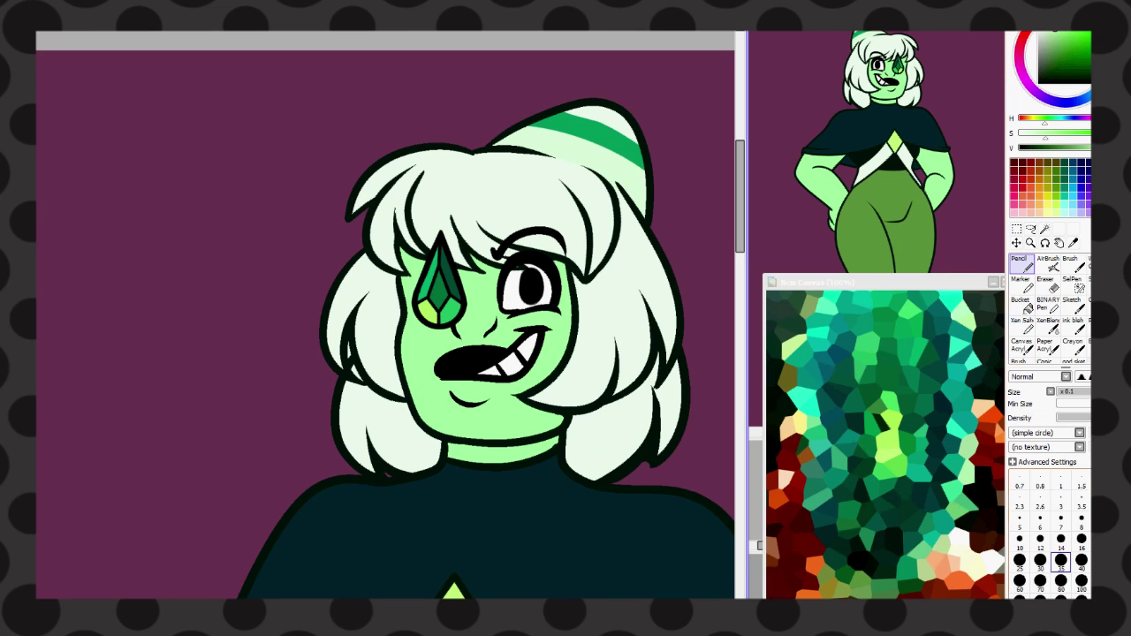
{"action": "mouse_move", "coordinate": [659, 362]}
{"action": "left_mouse_down"}
{"action": "mouse_move", "coordinate": [606, 450]}
{"action": "mouse_move", "coordinate": [596, 199]}
{"action": "mouse_move", "coordinate": [637, 265]}
{"action": "mouse_move", "coordinate": [353, 318]}
{"action": "mouse_move", "coordinate": [598, 286]}
{"action": "mouse_move", "coordinate": [557, 451]}
{"action": "mouse_move", "coordinate": [593, 455]}
{"action": "mouse_move", "coordinate": [354, 371]}
{"action": "mouse_move", "coordinate": [394, 405]}
{"action": "left_mouse_up"}
{"action": "key", "text": "e"}
{"action": "key", "text": "n"}
{"action": "left_click_drag", "start_coordinate": [407, 462], "coordinate": [345, 426]}
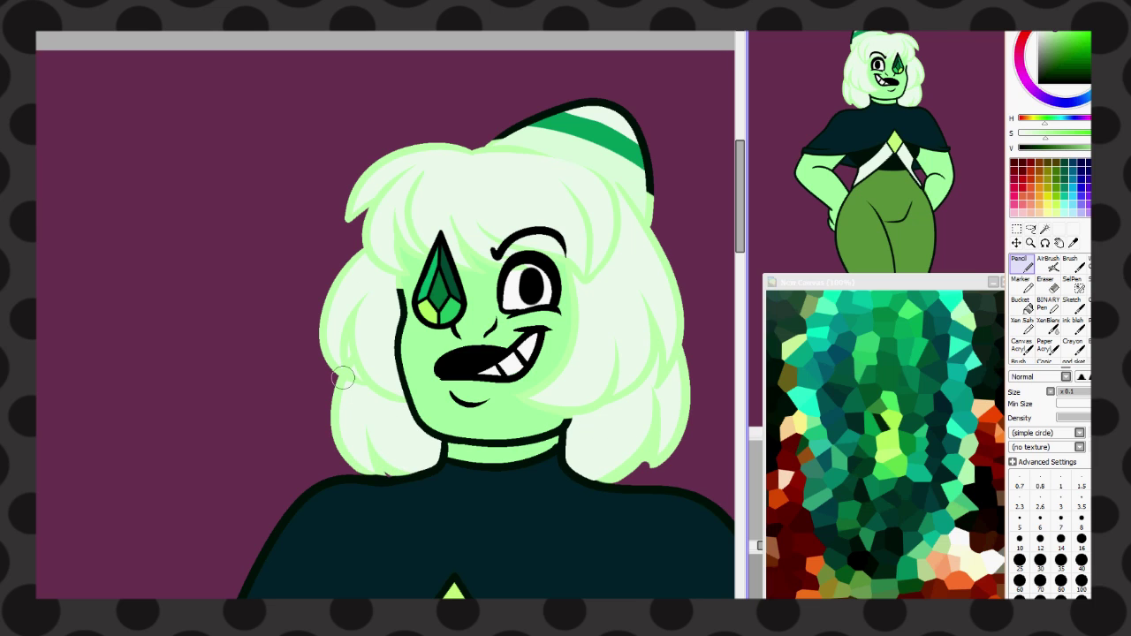
- Change the hair outlines to a brighter green and extend the colour to the outline of the striped bun
{"action": "key", "text": "e"}
{"action": "key", "text": "n"}
{"action": "key", "text": "ctrl+z"}
{"action": "key", "text": "ctrl+z"}
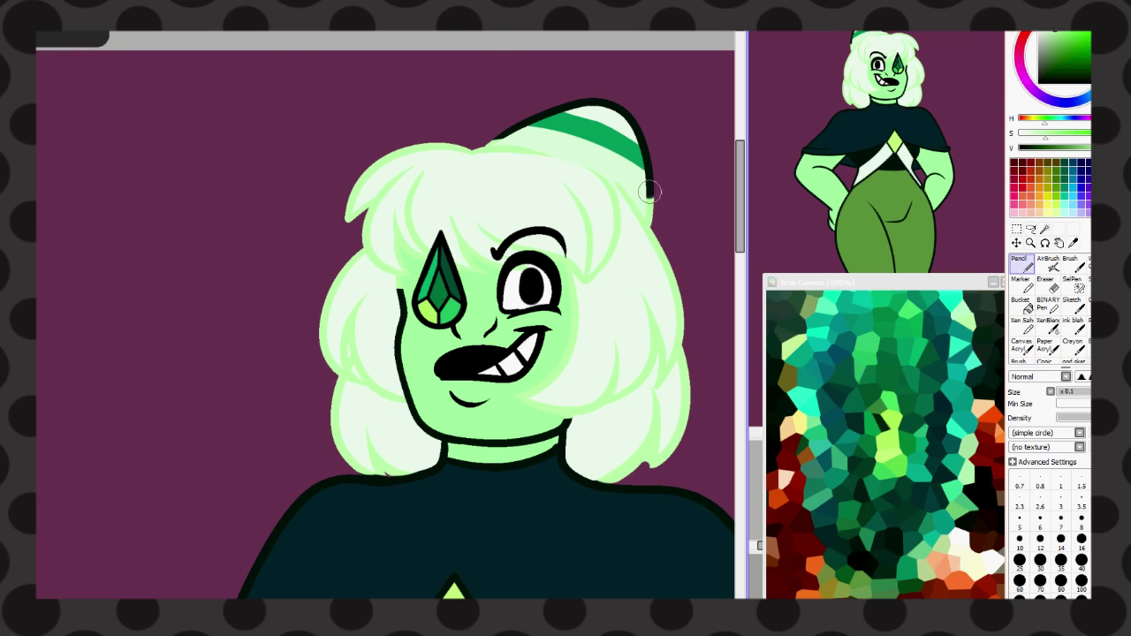
{"action": "left_click", "coordinate": [1072, 33]}
{"action": "mouse_move", "coordinate": [672, 477]}
{"action": "left_mouse_down"}
{"action": "mouse_move", "coordinate": [619, 316]}
{"action": "mouse_move", "coordinate": [641, 172]}
{"action": "left_mouse_up"}
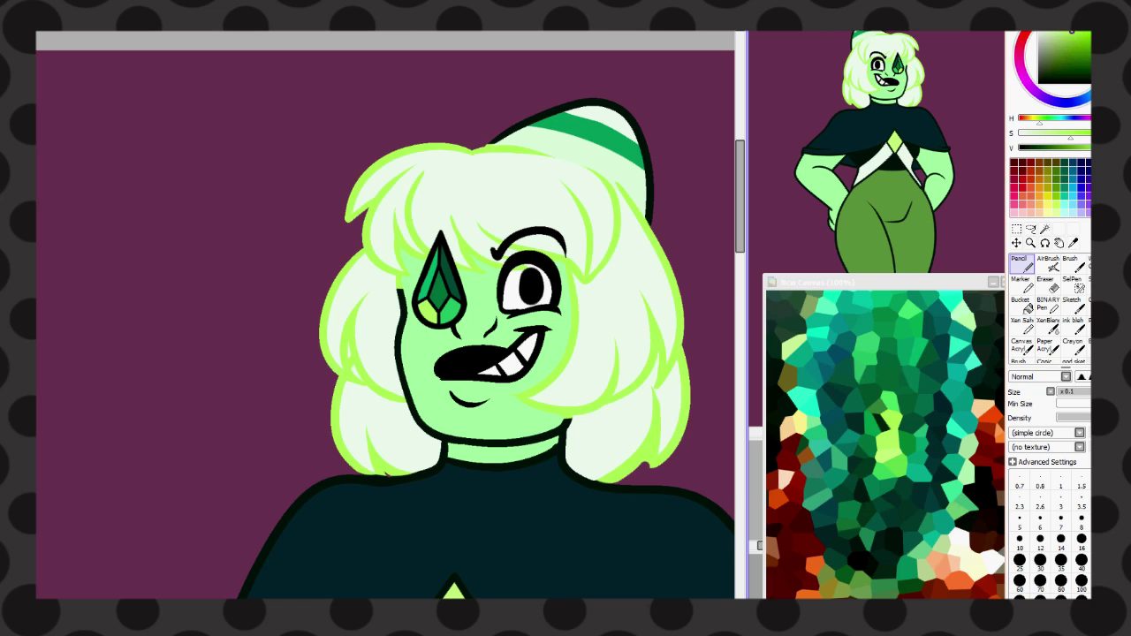
{"action": "left_click_drag", "start_coordinate": [416, 478], "coordinate": [367, 177]}
{"action": "left_click_drag", "start_coordinate": [588, 101], "coordinate": [647, 146]}
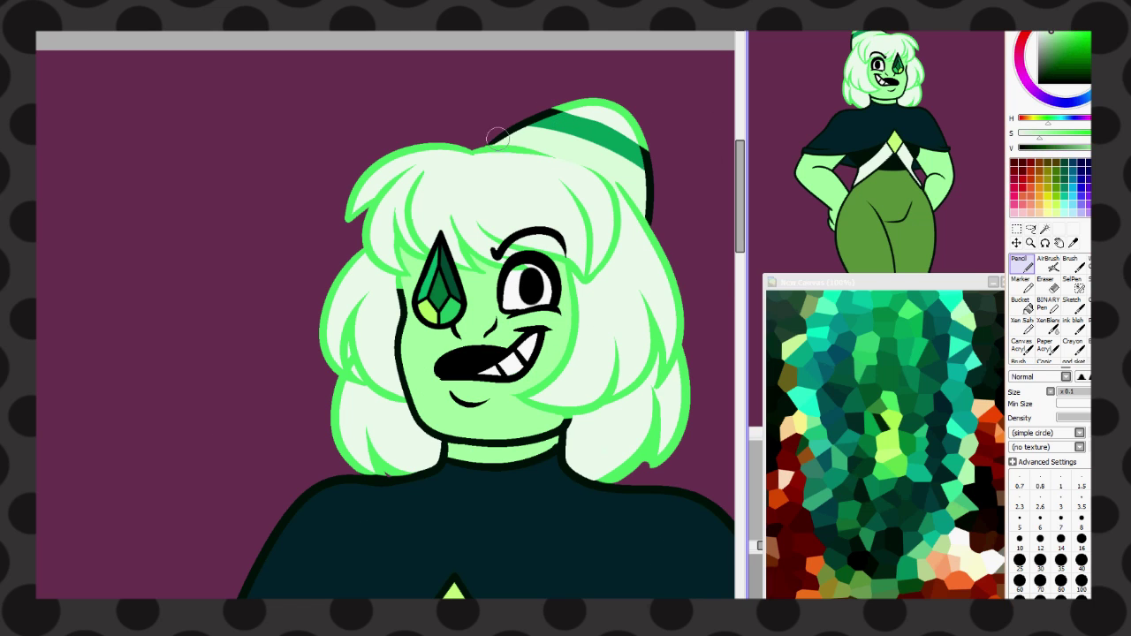
- Try to paint the outlines of the chest straps bright green
{"action": "scroll", "coordinate": [695, 260], "scroll_direction": "down", "scroll_amount": 6}
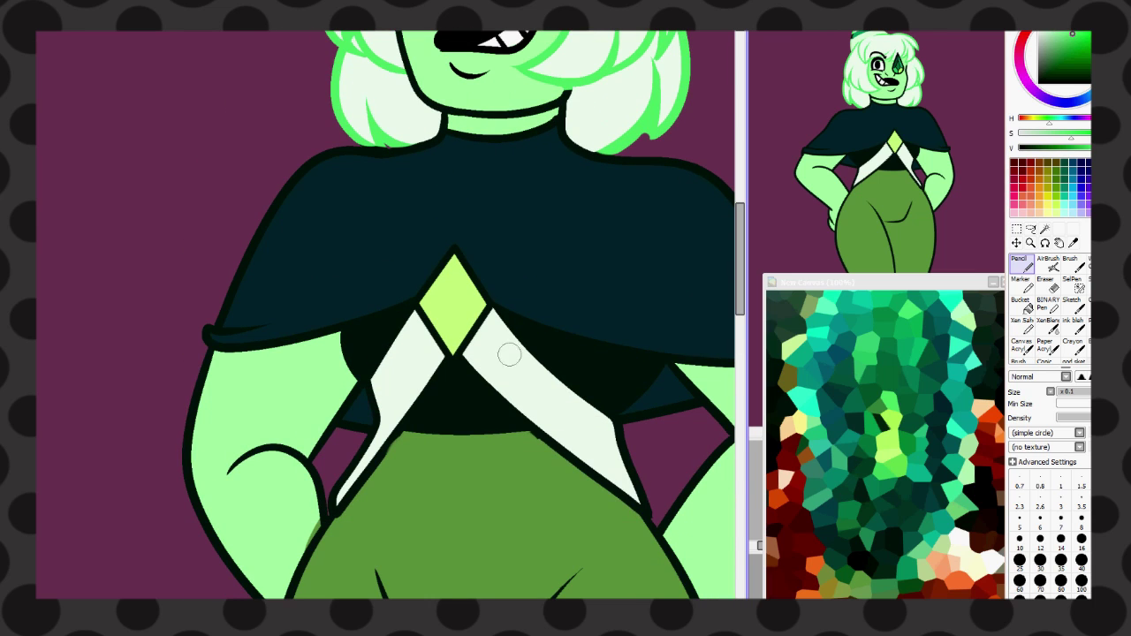
{"action": "left_click_drag", "start_coordinate": [461, 358], "coordinate": [653, 517]}
{"action": "left_click_drag", "start_coordinate": [491, 309], "coordinate": [653, 517]}
{"action": "mouse_move", "coordinate": [449, 358]}
{"action": "left_mouse_down"}
{"action": "mouse_move", "coordinate": [332, 508]}
{"action": "mouse_move", "coordinate": [399, 329]}
{"action": "mouse_move", "coordinate": [357, 388]}
{"action": "left_mouse_up"}
- Darken the hair outlines to a medium green with a hue and saturation adjustment
{"action": "key", "text": "e"}
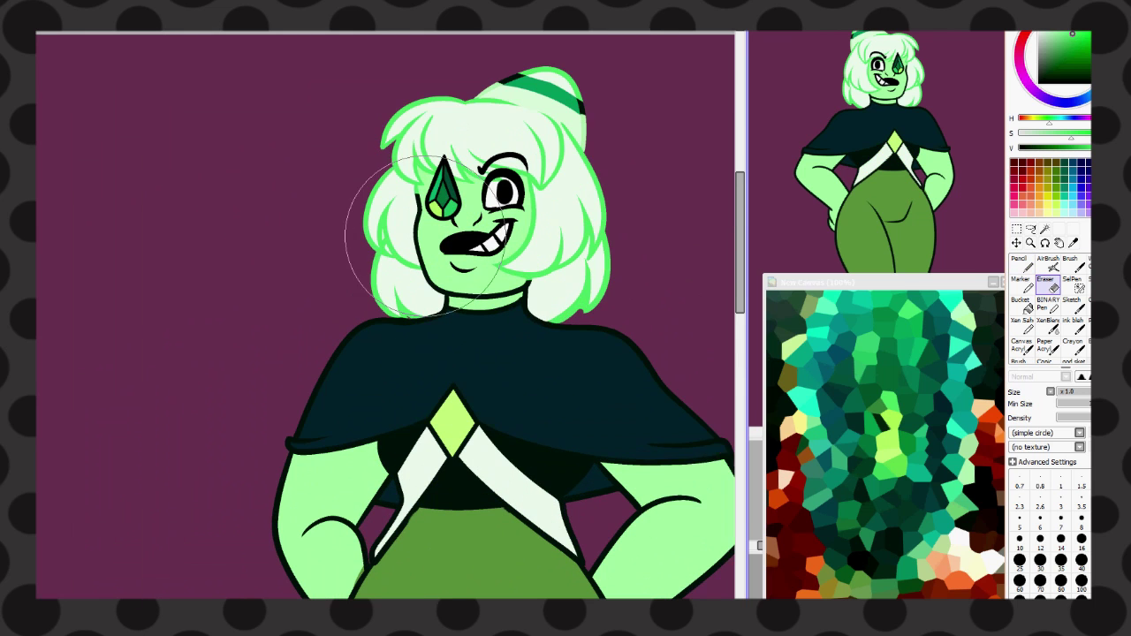
{"action": "key", "text": "ctrl+u"}
{"action": "key", "text": "Return"}
{"action": "key", "text": "n"}
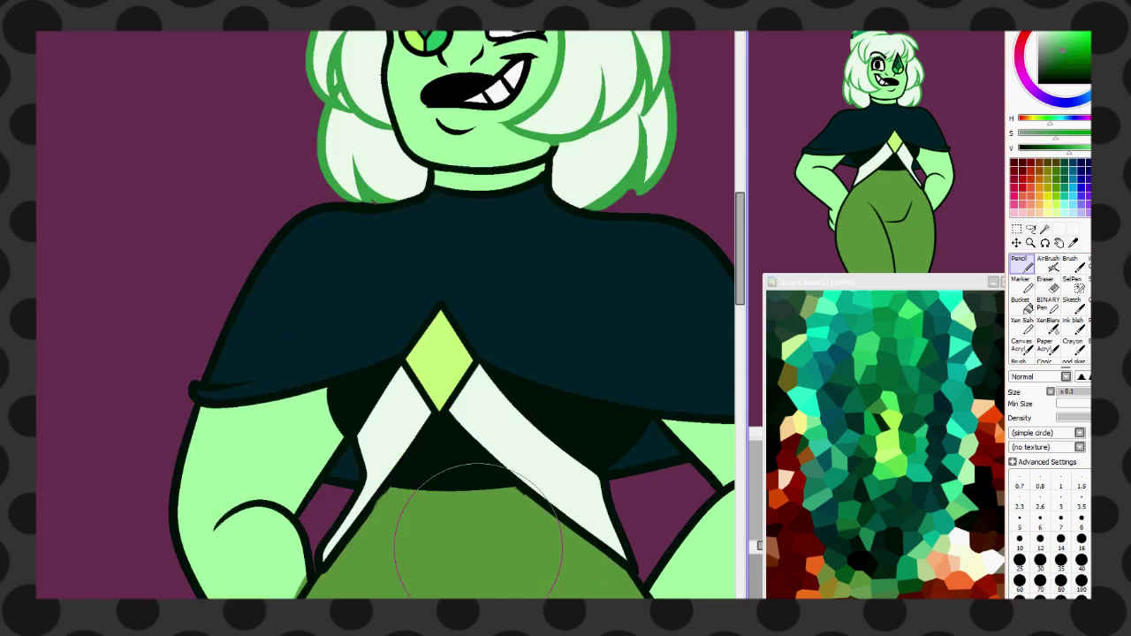
- Paint the outlines of both chest straps green and clean up their edges
{"action": "left_click_drag", "start_coordinate": [360, 257], "coordinate": [350, 281]}
{"action": "mouse_move", "coordinate": [312, 188]}
{"action": "left_mouse_down"}
{"action": "mouse_move", "coordinate": [253, 285]}
{"action": "mouse_move", "coordinate": [263, 351]}
{"action": "mouse_move", "coordinate": [212, 420]}
{"action": "mouse_move", "coordinate": [247, 444]}
{"action": "mouse_move", "coordinate": [351, 239]}
{"action": "mouse_move", "coordinate": [219, 451]}
{"action": "left_mouse_up"}
{"action": "key", "text": "e"}
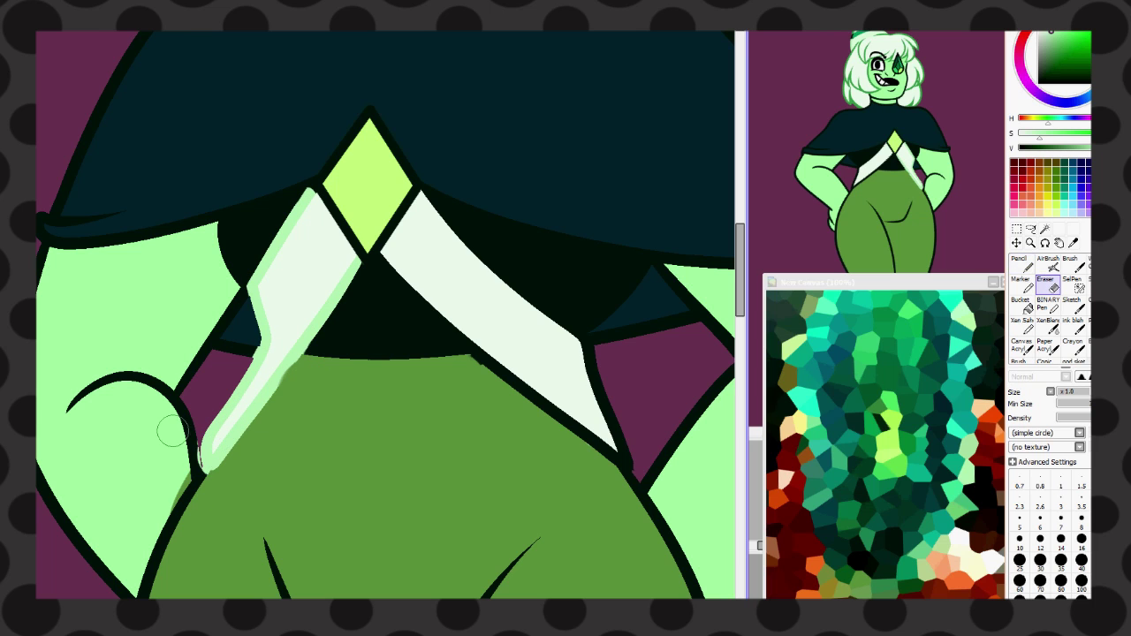
{"action": "key", "text": "n"}
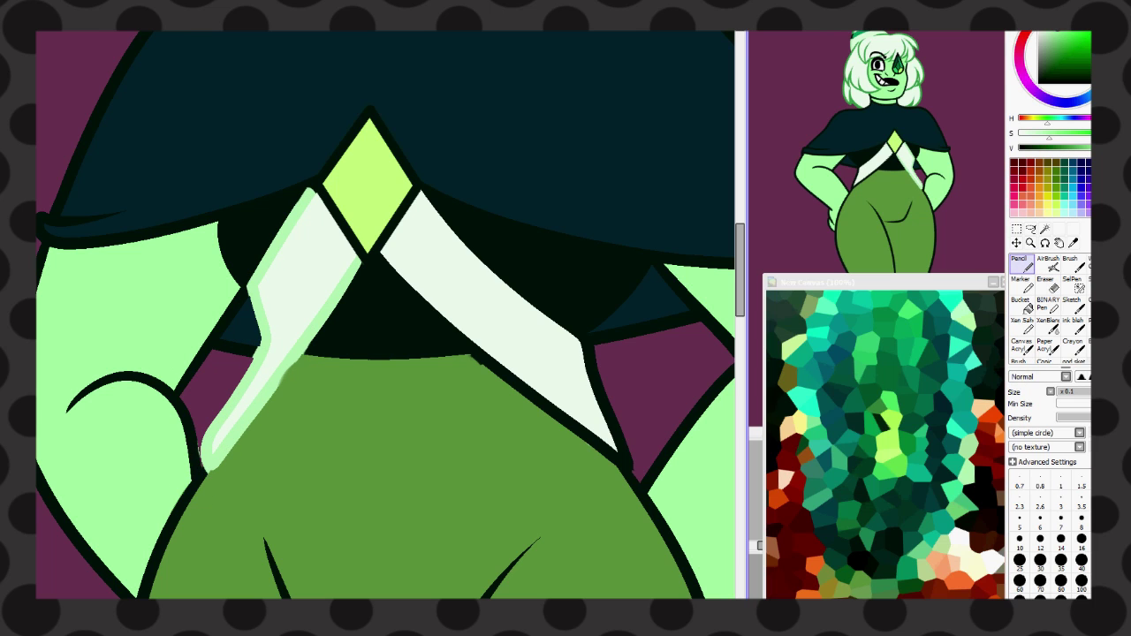
{"action": "mouse_move", "coordinate": [389, 255]}
{"action": "left_mouse_down"}
{"action": "mouse_move", "coordinate": [483, 260]}
{"action": "mouse_move", "coordinate": [633, 428]}
{"action": "mouse_move", "coordinate": [634, 467]}
{"action": "left_mouse_up"}
{"action": "left_click_drag", "start_coordinate": [389, 266], "coordinate": [636, 472]}
- Recolour the upper lip and the small line beneath the mouth dark green using the sampled green
{"action": "key", "text": "Home"}
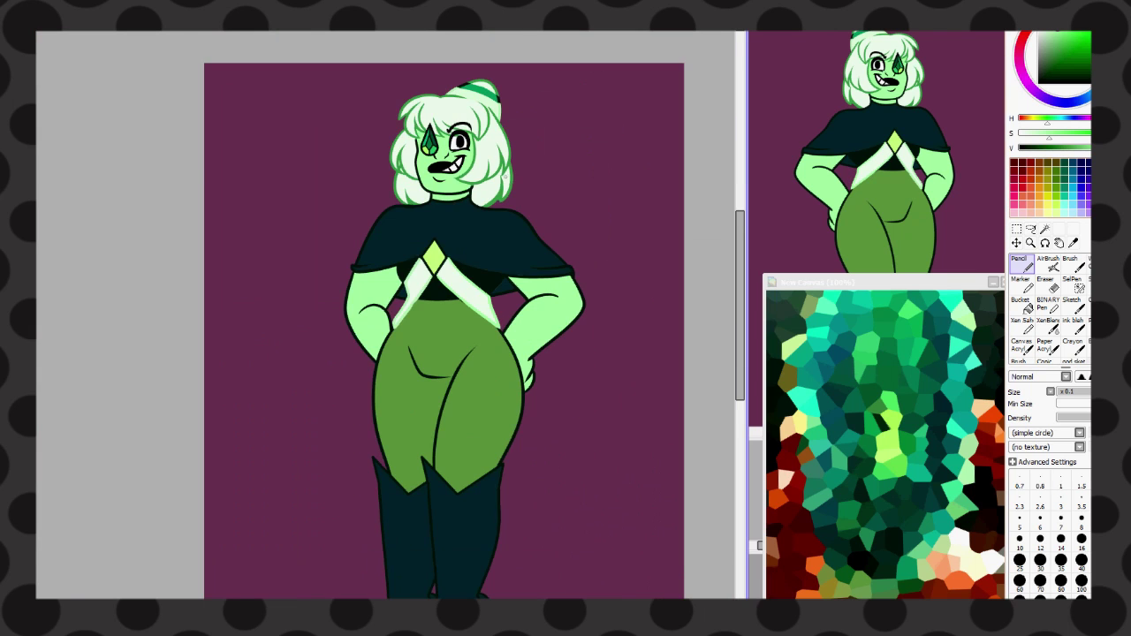
{"action": "scroll", "coordinate": [694, 523], "scroll_direction": "down", "scroll_amount": 2}
{"action": "scroll", "coordinate": [437, 168], "scroll_direction": "up", "scroll_amount": 5}
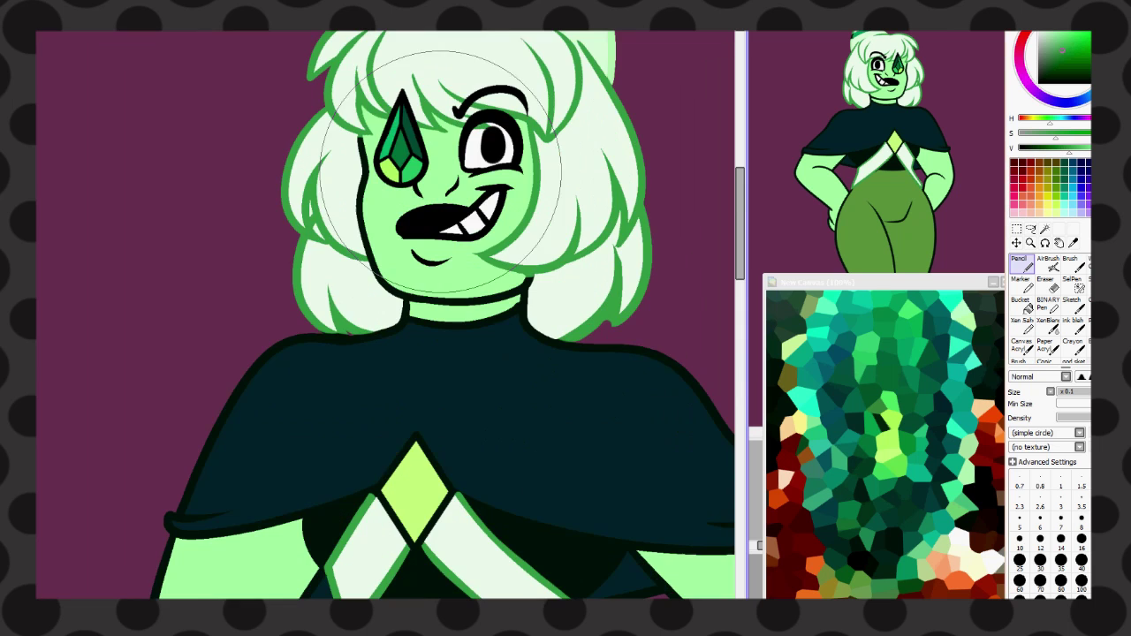
{"action": "left_click", "coordinate": [439, 171], "text": "alt"}
{"action": "scroll", "coordinate": [438, 221], "scroll_direction": "up", "scroll_amount": 2}
{"action": "left_click_drag", "start_coordinate": [451, 216], "coordinate": [399, 224]}
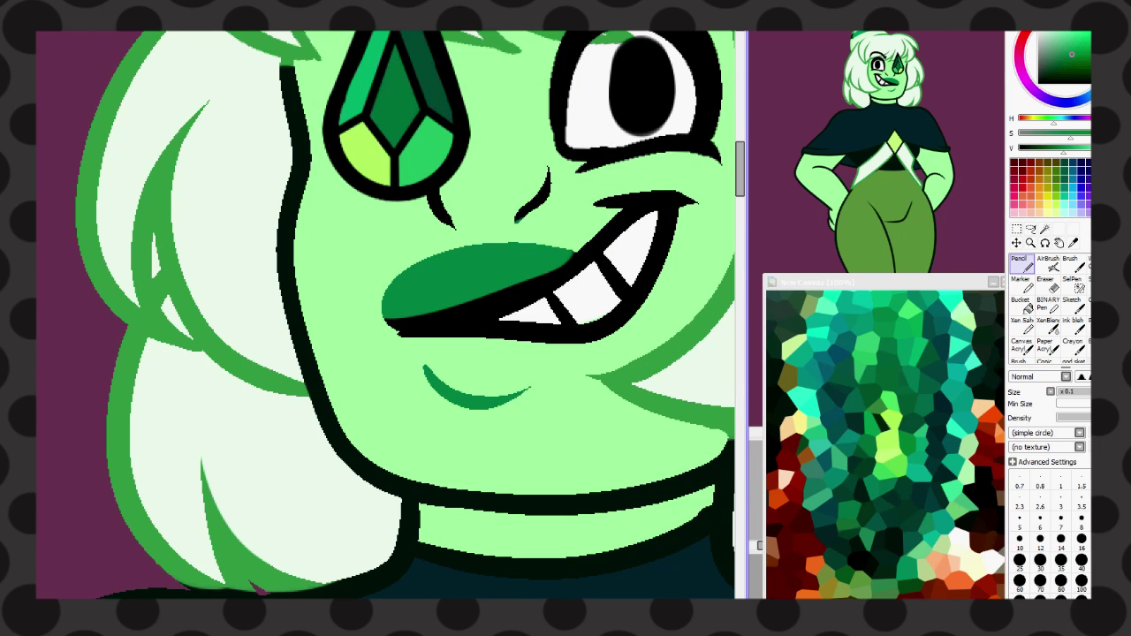
{"action": "scroll", "coordinate": [674, 410], "scroll_direction": "down", "scroll_amount": 3}
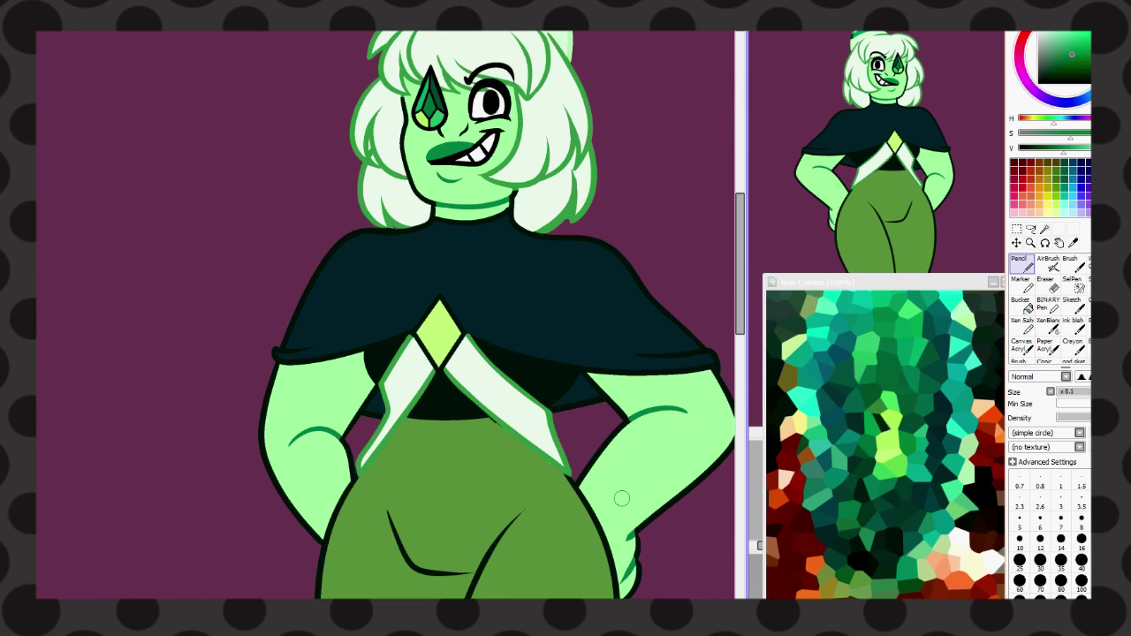
- Recolour the chin and tooth divider lines green and add a bright green highlight to the open eye's pupil
{"action": "scroll", "coordinate": [622, 499], "scroll_direction": "down", "scroll_amount": 2}
{"action": "scroll", "coordinate": [452, 497], "scroll_direction": "up", "scroll_amount": 2}
{"action": "scroll", "coordinate": [651, 404], "scroll_direction": "up", "scroll_amount": 3}
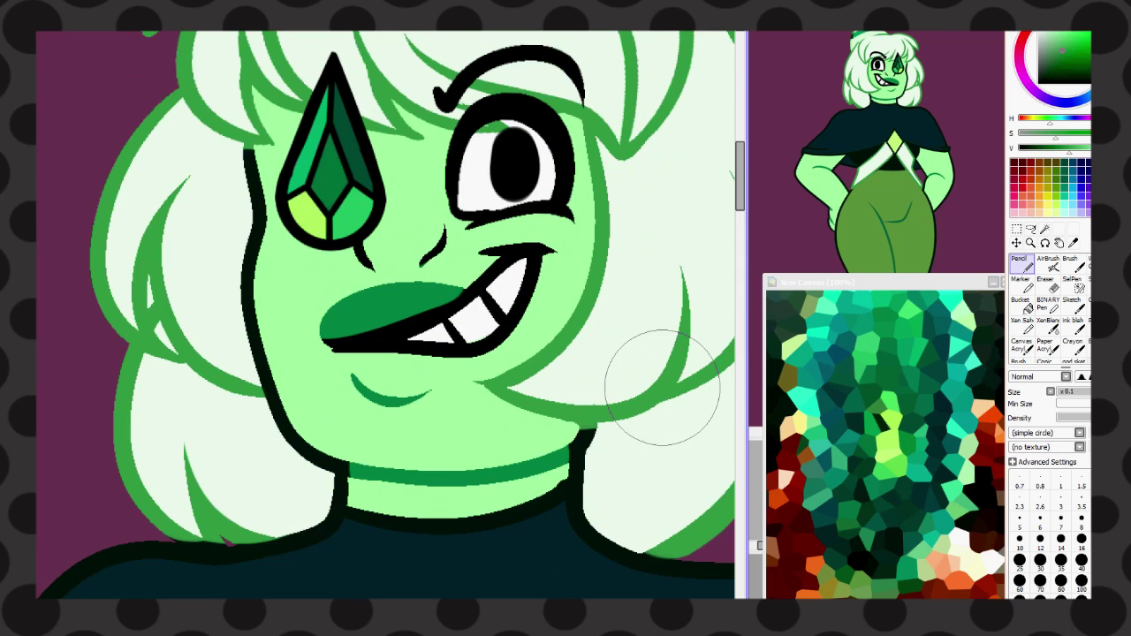
{"action": "scroll", "coordinate": [512, 269], "scroll_direction": "up", "scroll_amount": 2}
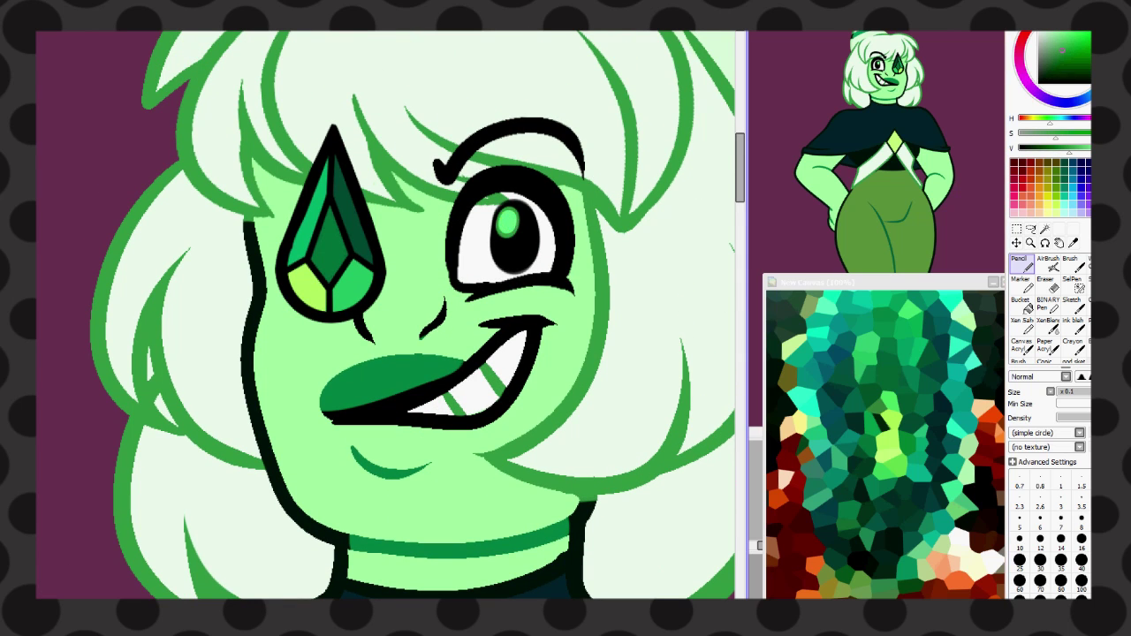
- Fill the eye gem's black outline and facet lines with dark greens
{"action": "left_click", "coordinate": [1021, 303]}
{"action": "left_click", "coordinate": [333, 225]}
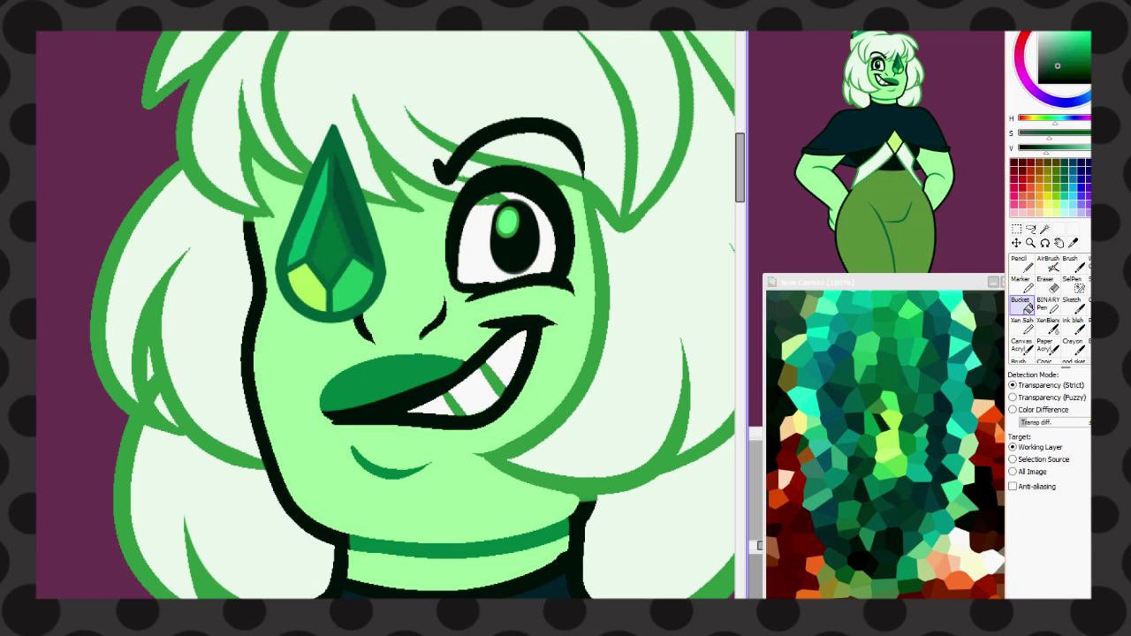
{"action": "left_click", "coordinate": [328, 221]}
{"action": "key", "text": "n"}
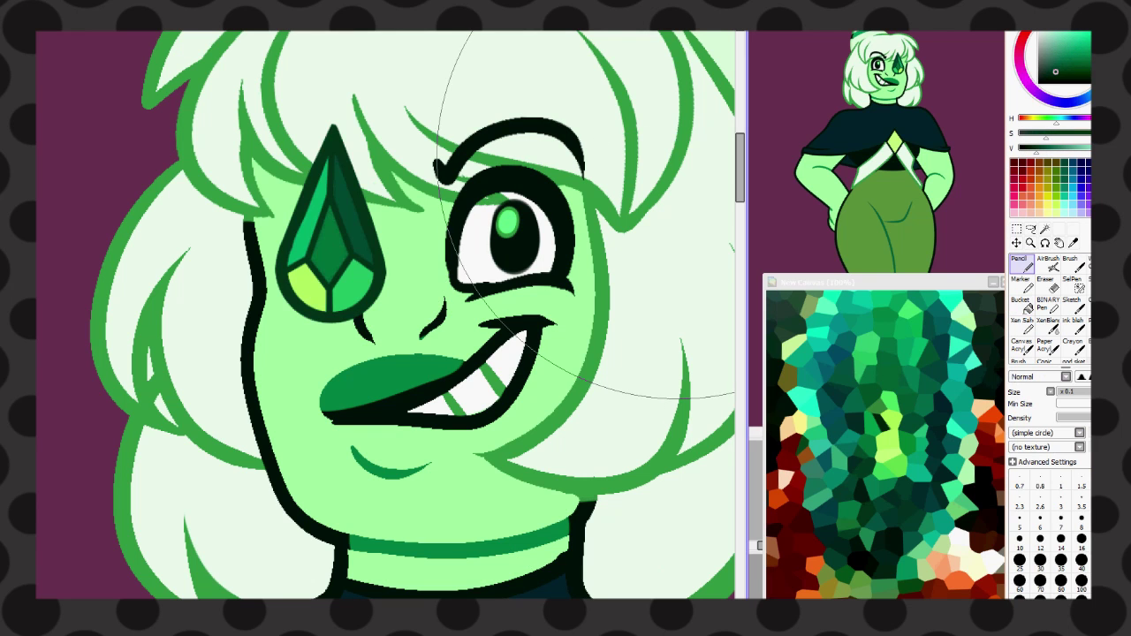
- Place an enlarged copy of the eye gem on the background beside the character's head and apply the transform
{"action": "scroll", "coordinate": [433, 202], "scroll_direction": "down", "scroll_amount": 1}
{"action": "scroll", "coordinate": [434, 205], "scroll_direction": "down", "scroll_amount": 3}
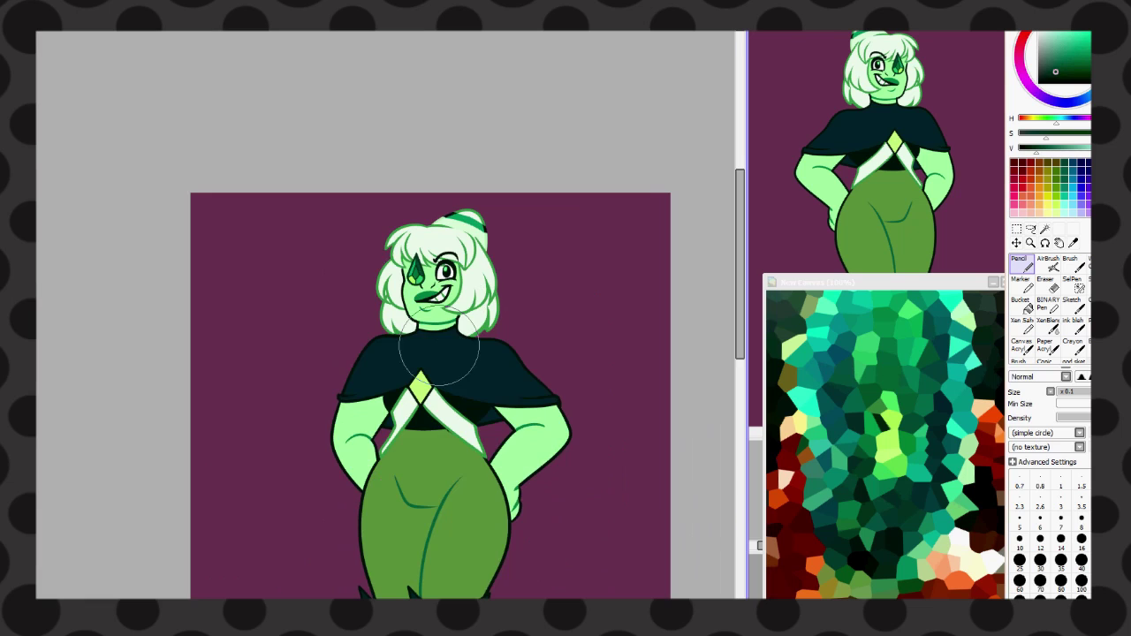
{"action": "key", "text": "ctrl+t"}
{"action": "scroll", "coordinate": [430, 335], "scroll_direction": "down", "scroll_amount": 2}
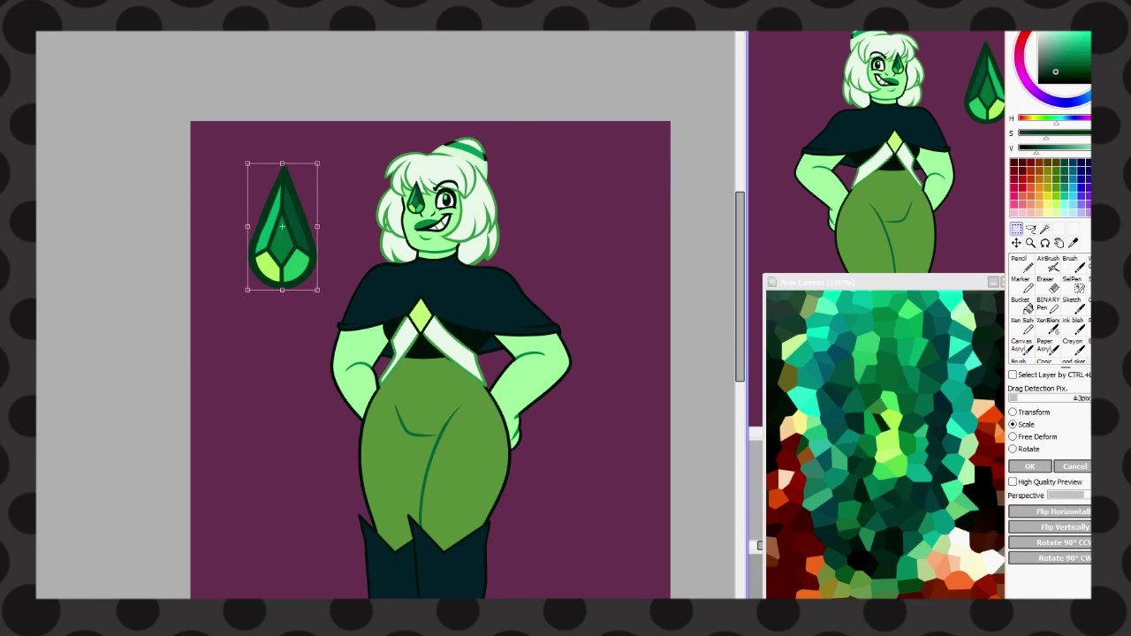
{"action": "key", "text": "Return"}
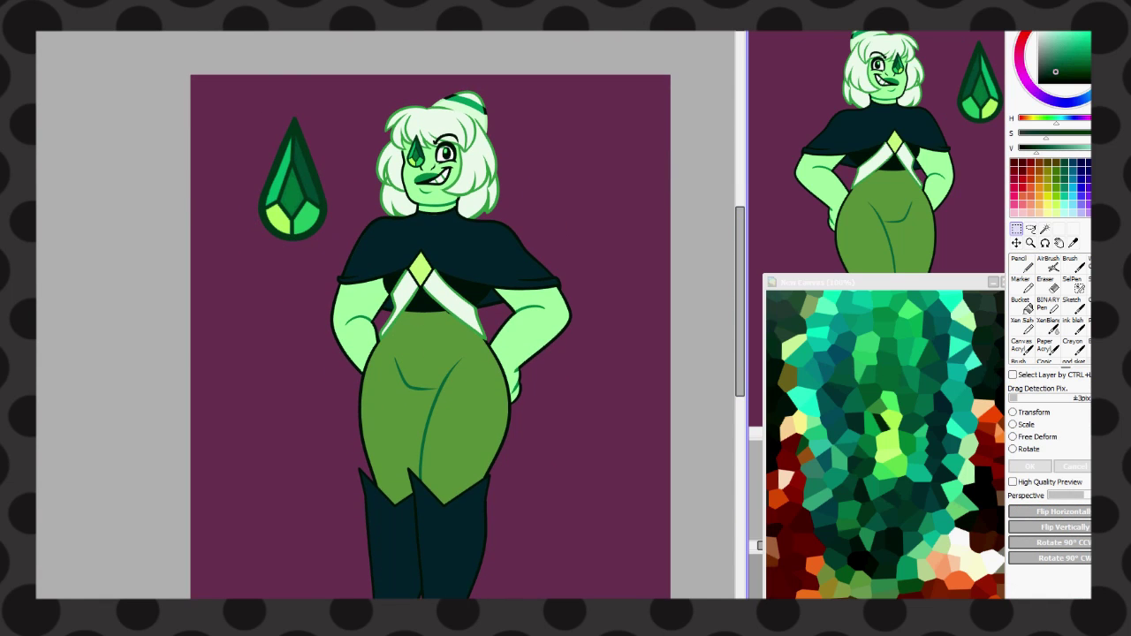
- Select the fringe area and fade the gem tip and eyebrow where they overlap the hair
{"action": "scroll", "coordinate": [442, 133], "scroll_direction": "up", "scroll_amount": 3}
{"action": "key", "text": "e"}
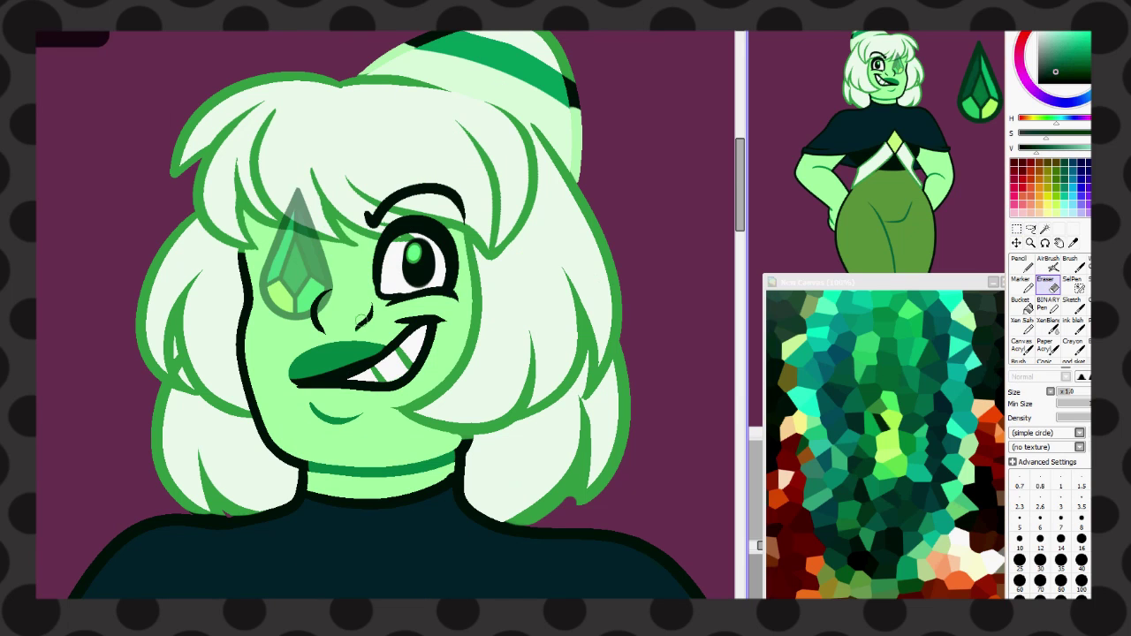
{"action": "left_click", "coordinate": [495, 151]}
{"action": "key", "text": "Delete"}
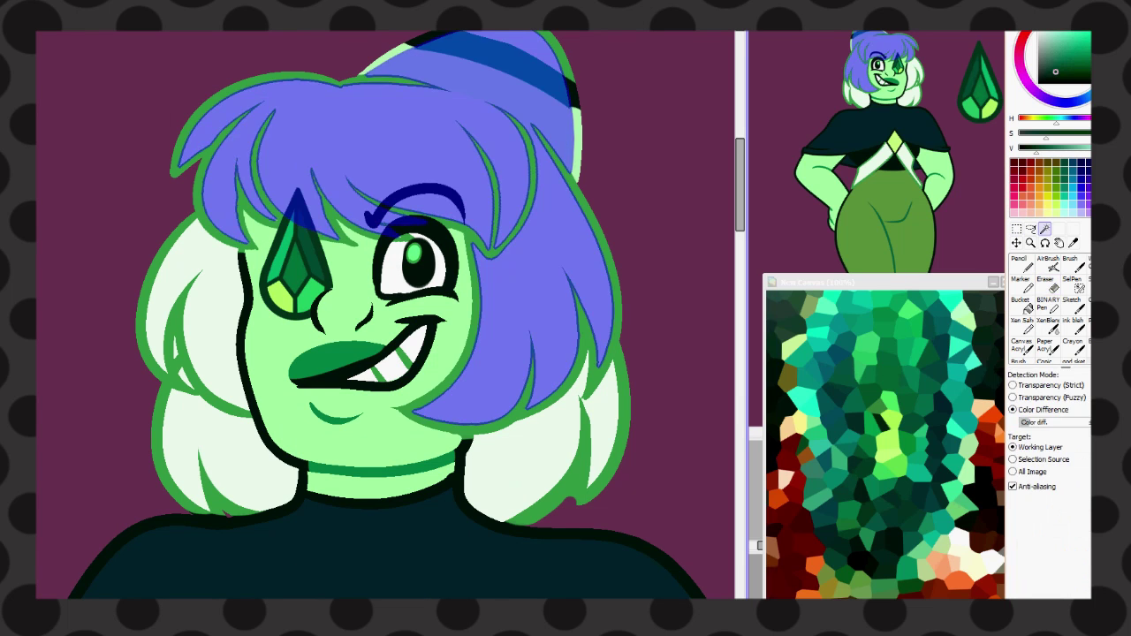
{"action": "key", "text": "ctrl+d"}
{"action": "key", "text": "n"}
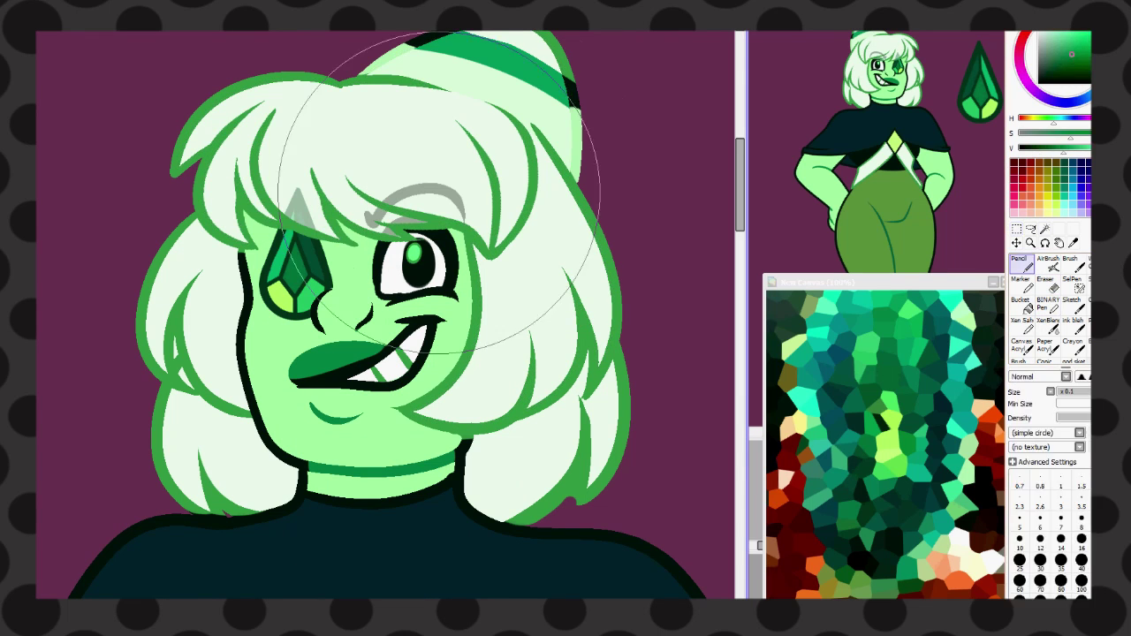